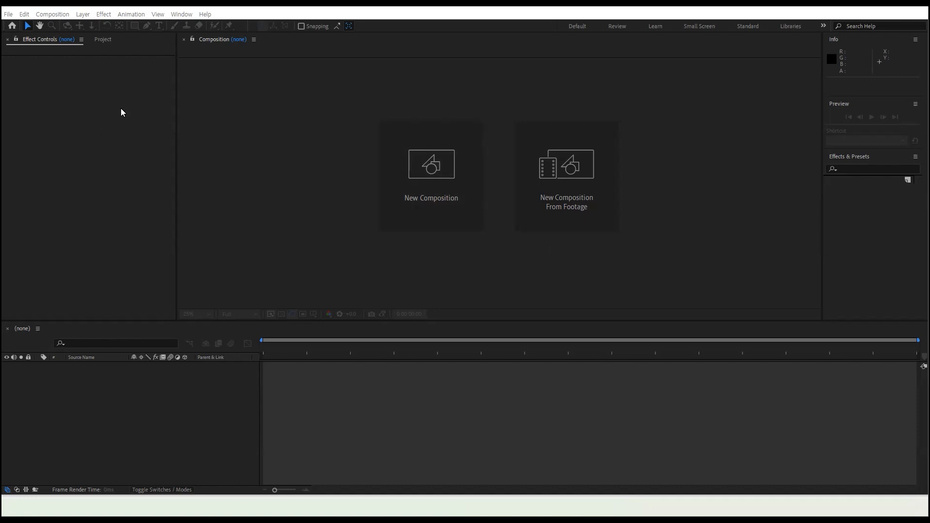
- Create a new composition with the HD 1920x1080 29.97 fps preset and a duration of 5 seconds
left_click(61, 14)
left_click(63, 23)
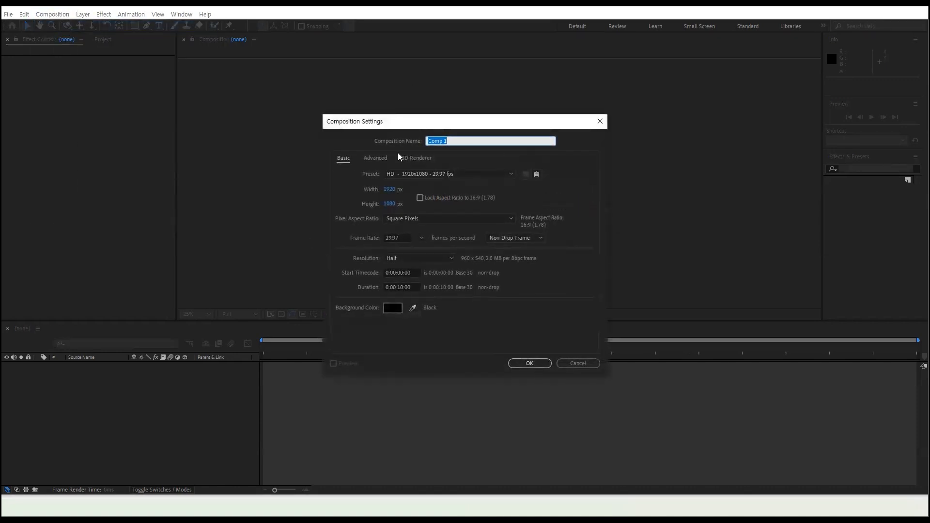
left_click(510, 173)
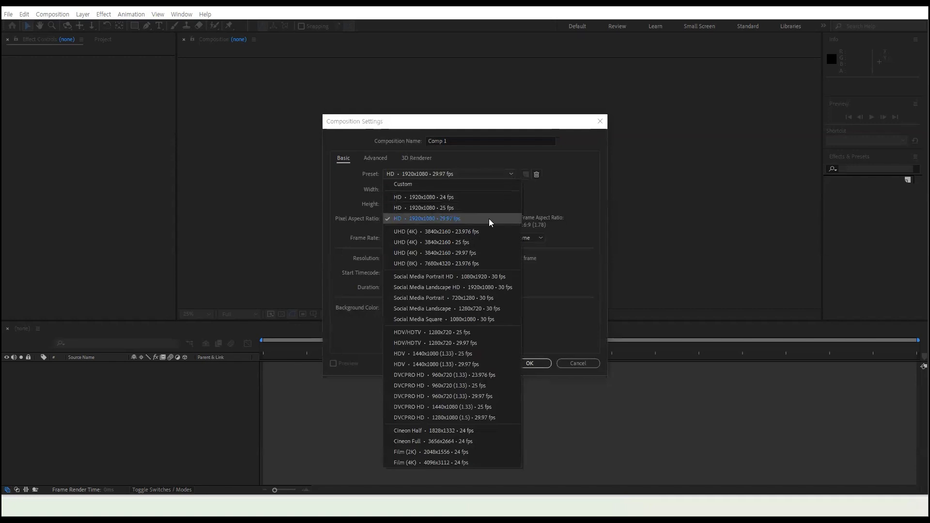
left_click(489, 219)
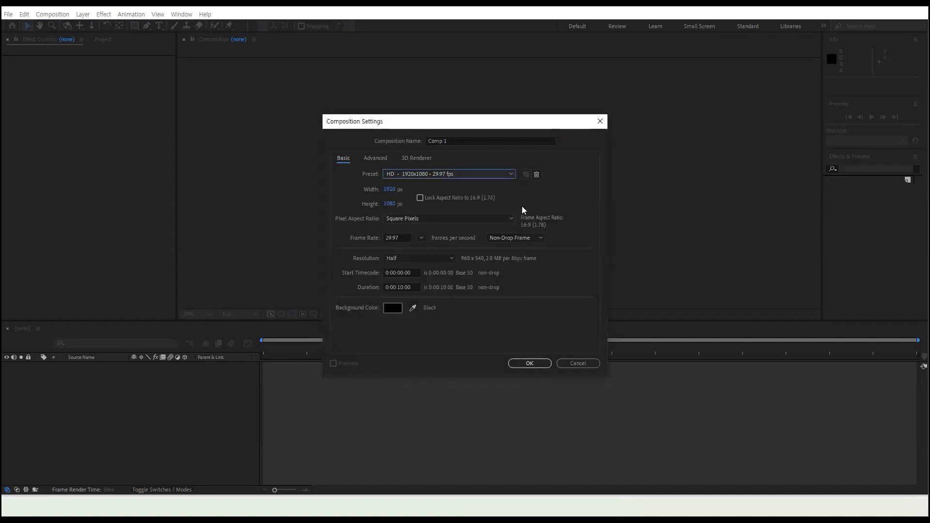
left_click(397, 288)
key("BackSpace")
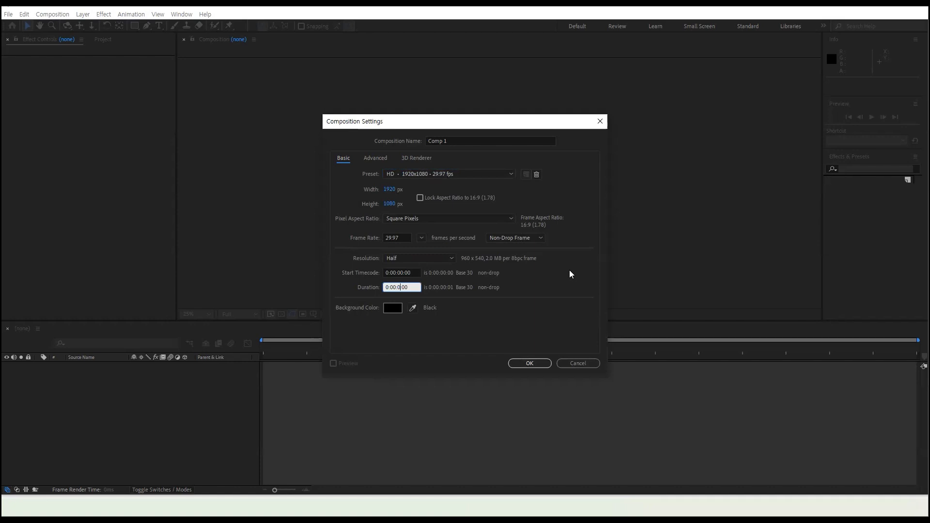
type("5")
left_click(530, 365)
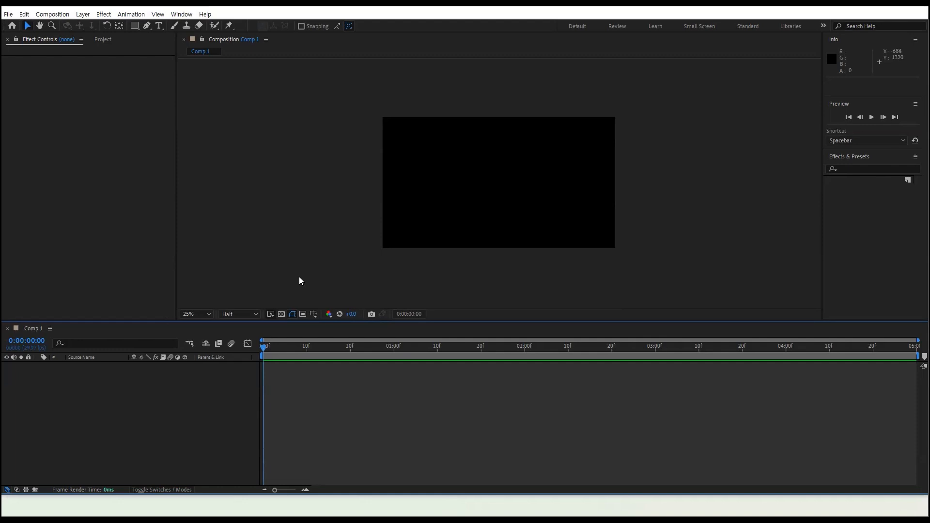
- Fit the composition to the viewer and move the Project panel ahead of Effect Controls
left_click(209, 314)
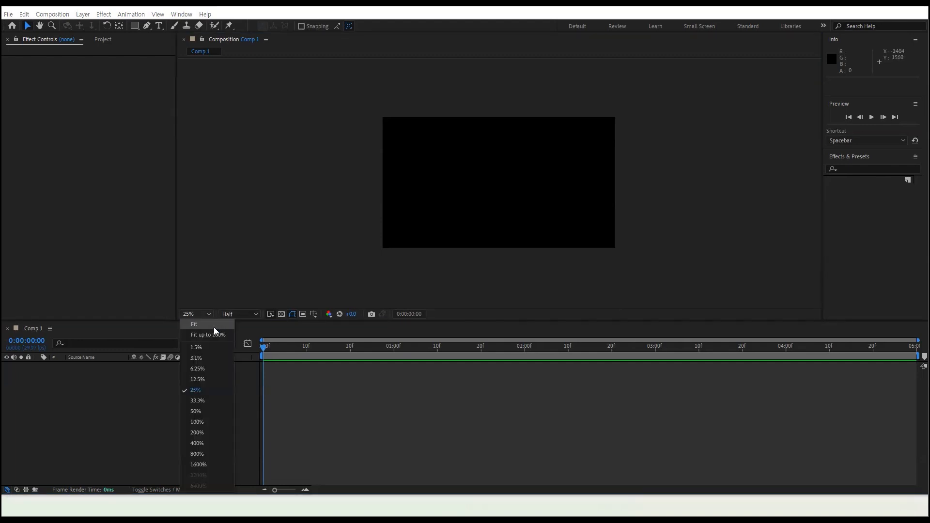
left_click(214, 325)
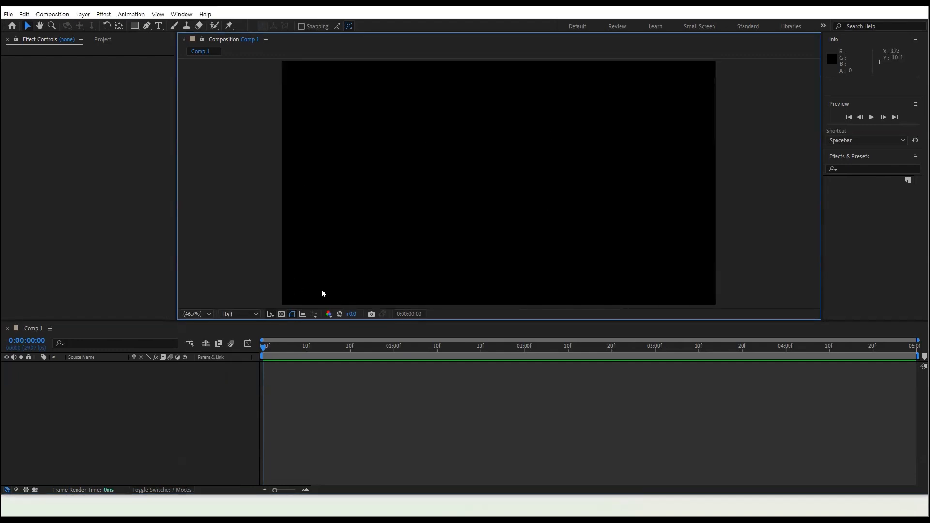
left_click(102, 41)
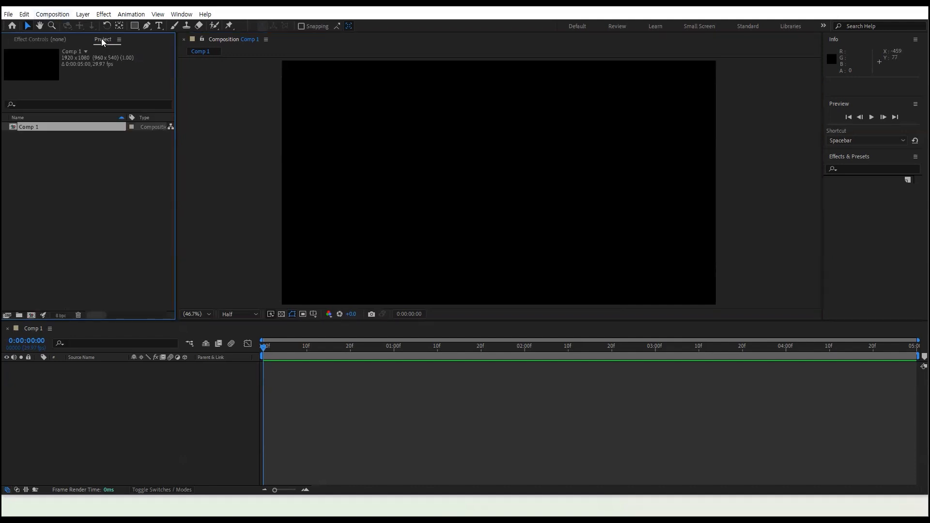
left_click_drag(111, 39, 15, 40)
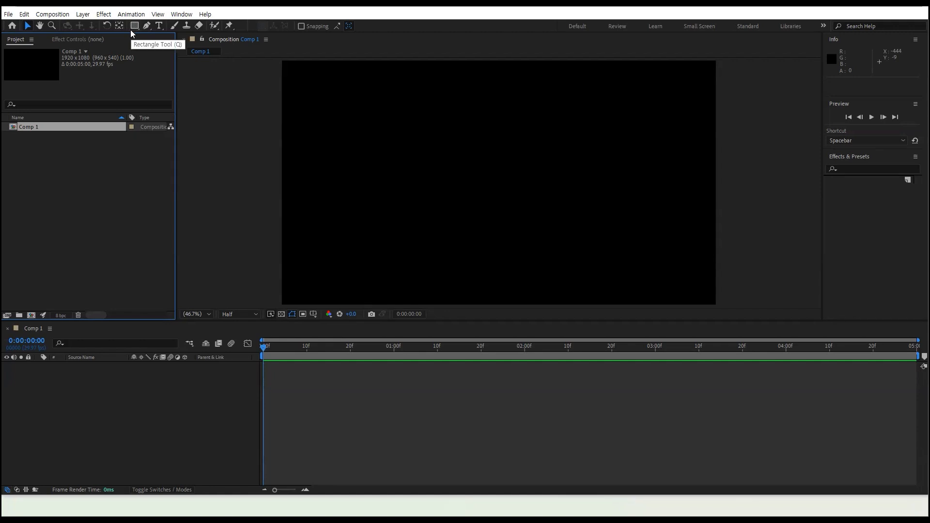
- Add a new shape layer to Comp 1
left_click(80, 15)
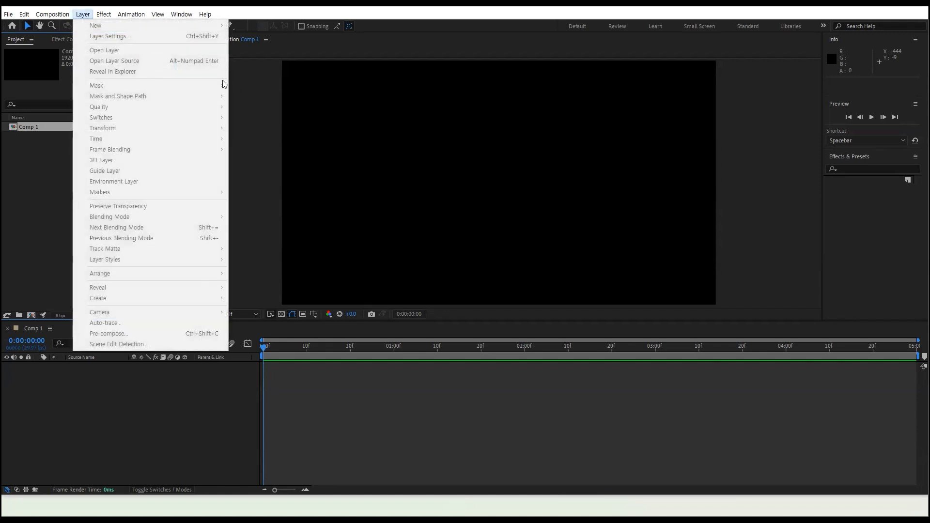
left_click(229, 112)
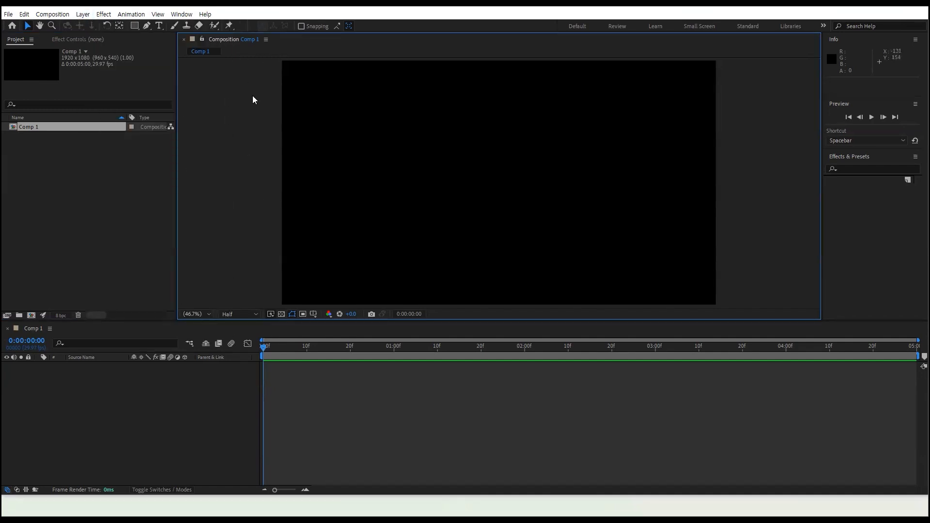
left_click(82, 14)
mouse_move(93, 25)
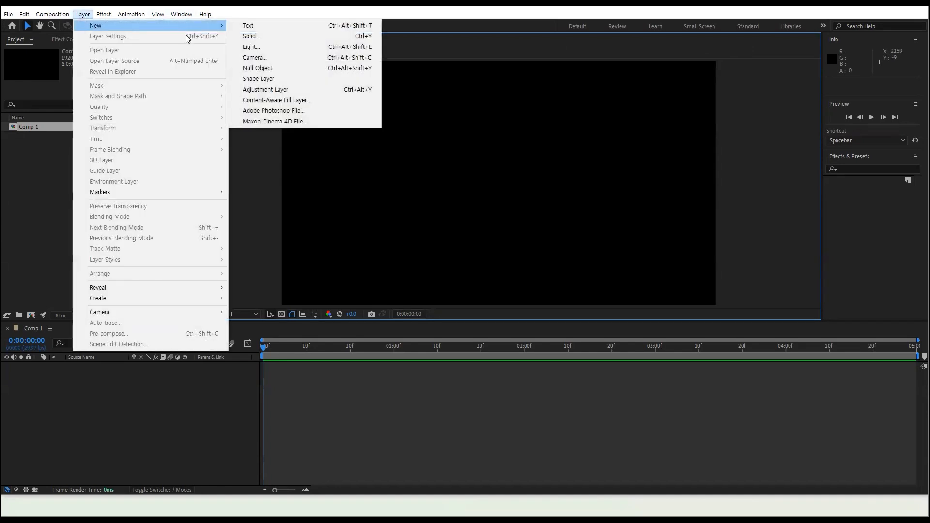
left_click(278, 80)
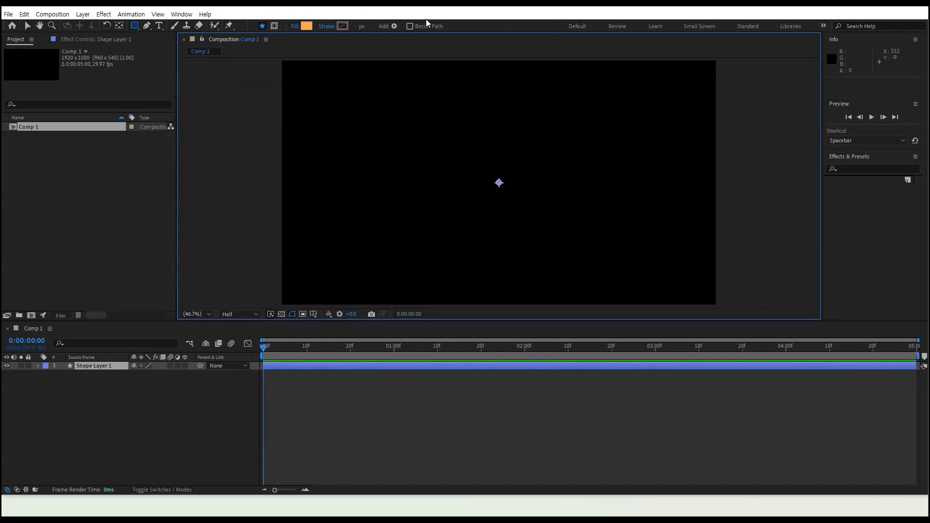
- Set the shape fill to light yellow, hex FAFF7A
left_click(303, 27)
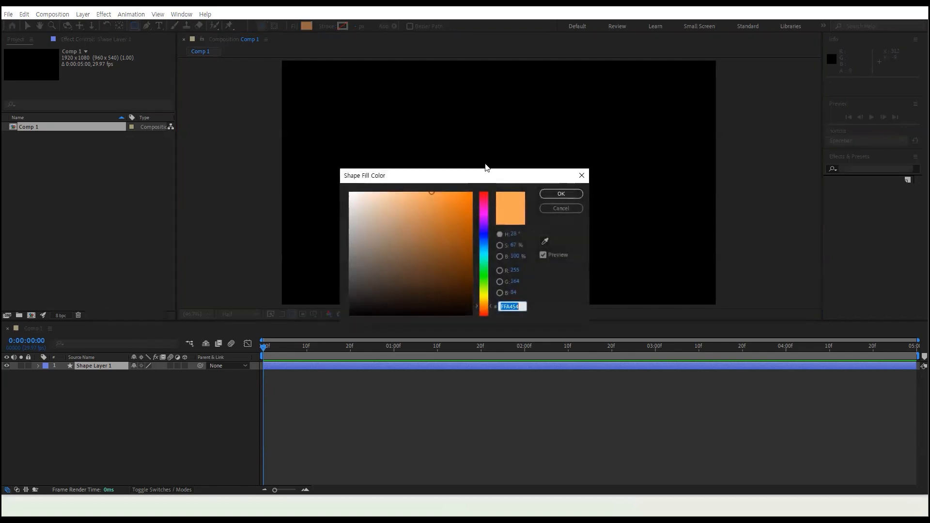
left_click_drag(484, 296, 483, 293)
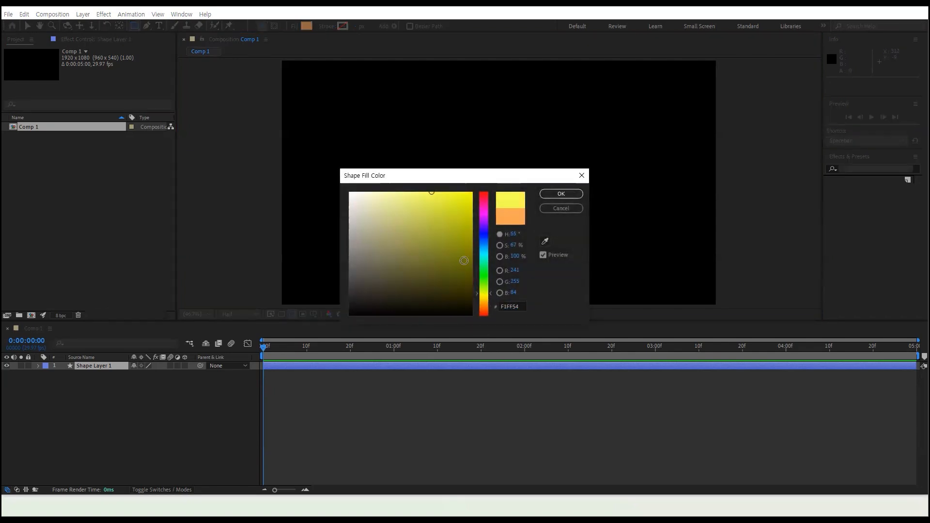
left_click_drag(432, 192, 395, 179)
left_click_drag(484, 294, 484, 298)
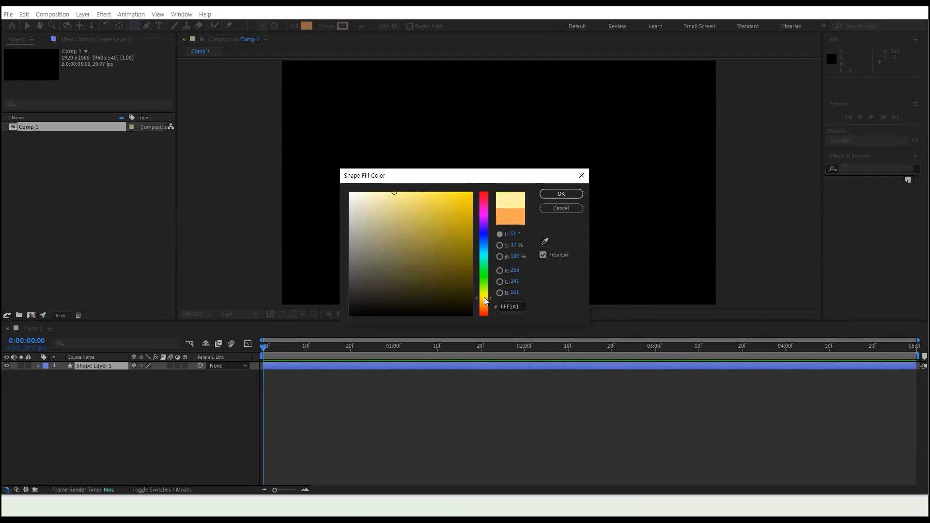
left_click(484, 294)
left_click(411, 192)
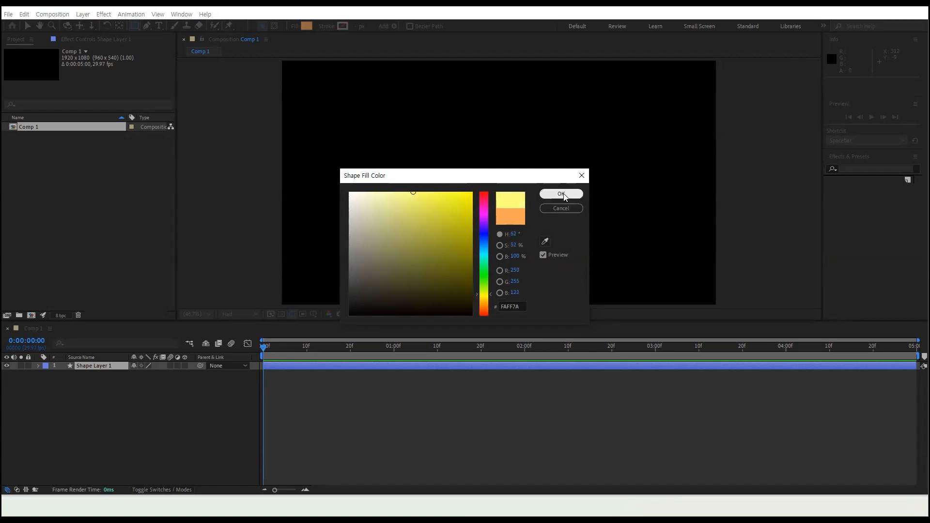
left_click(560, 194)
- Set the shape stroke to None
left_click(342, 26)
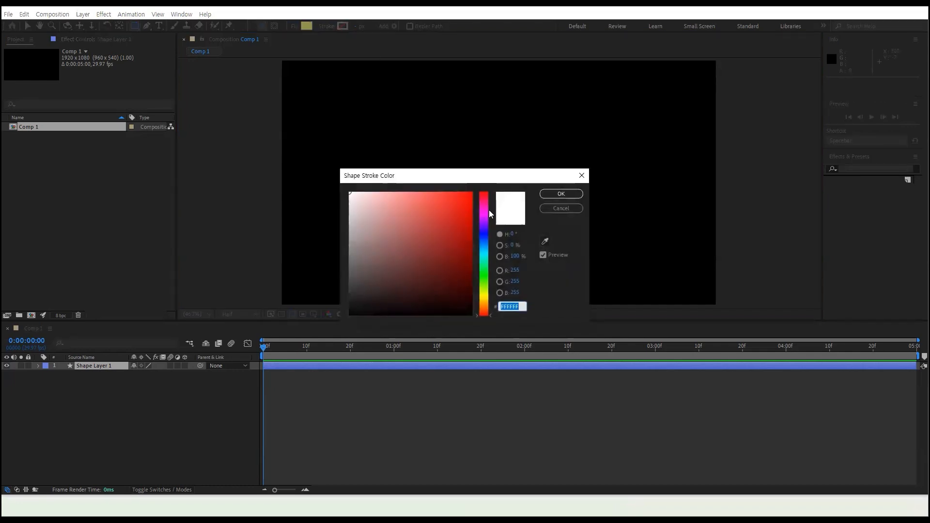
left_click(550, 199)
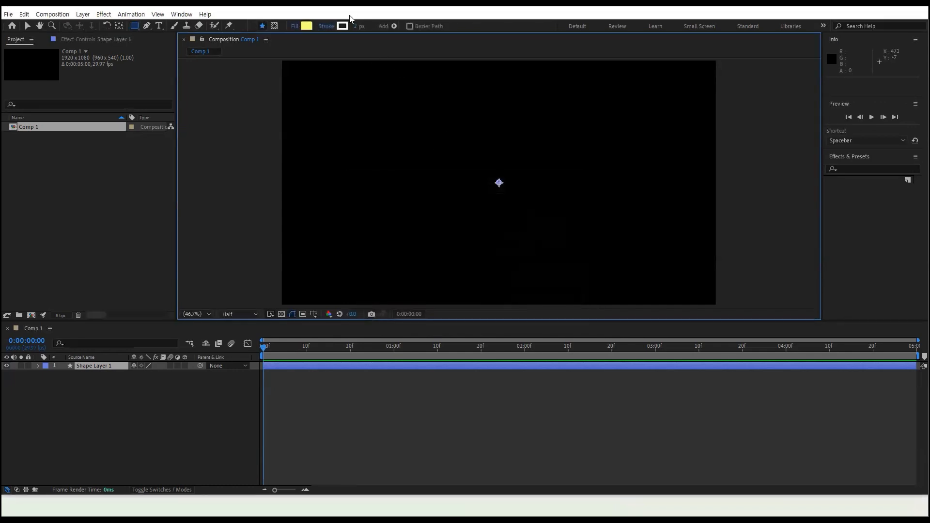
left_click(325, 28)
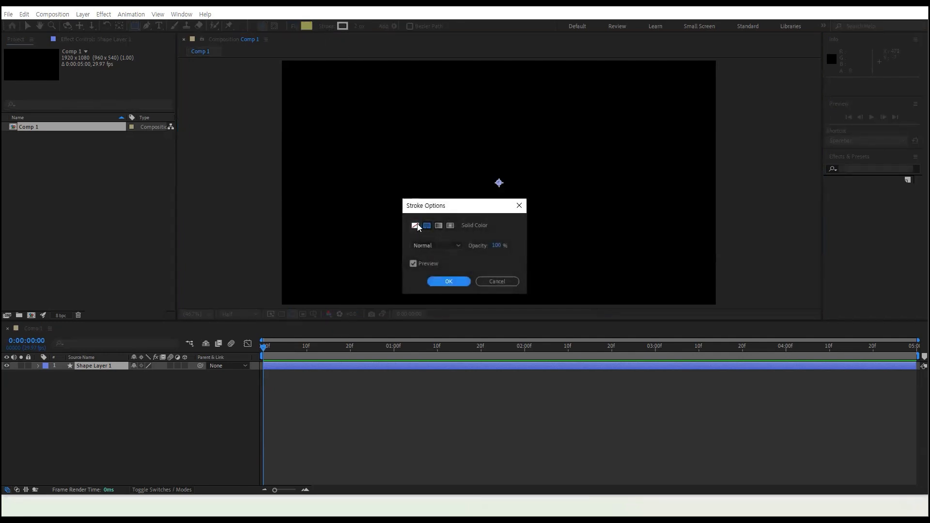
left_click(417, 228)
left_click(446, 281)
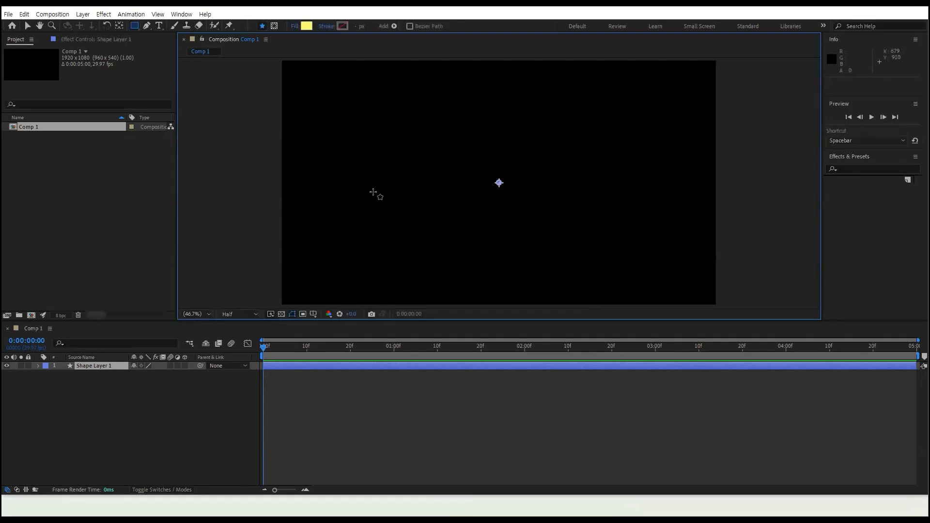
- Try a rectangle of about 313 by 253 px beside the composition's centre and undo it
left_click_drag(519, 156, 594, 216)
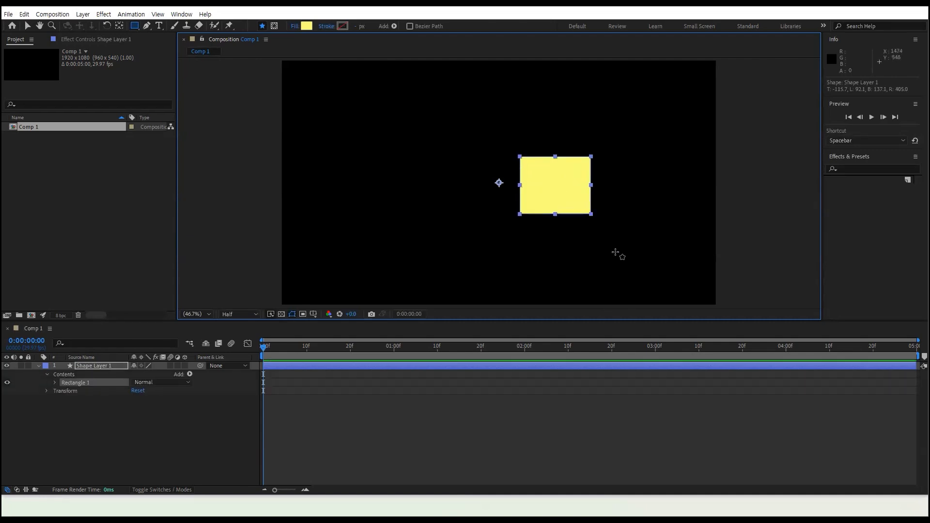
key("ctrl+z")
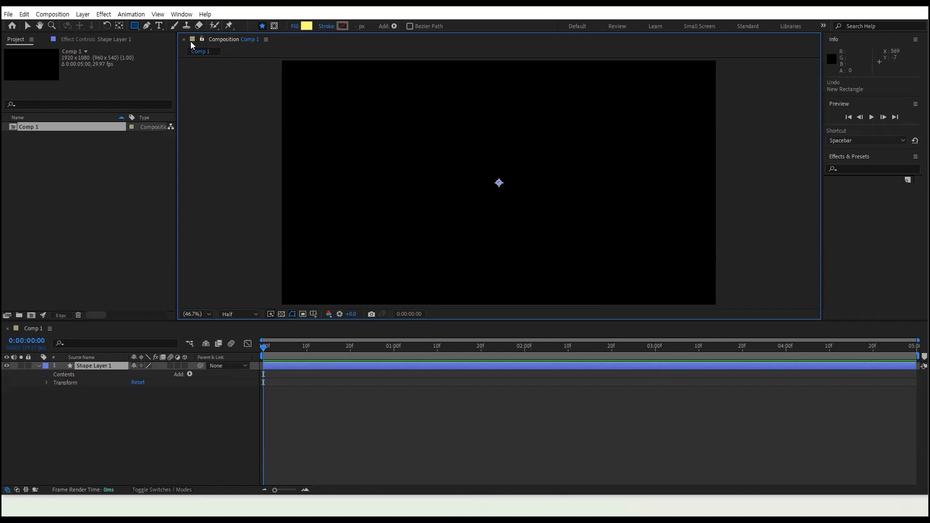
- Draw a closed three-point curved shape with the Pen tool just above the composition's centre, curving its starting point when closing the path
left_click(146, 28)
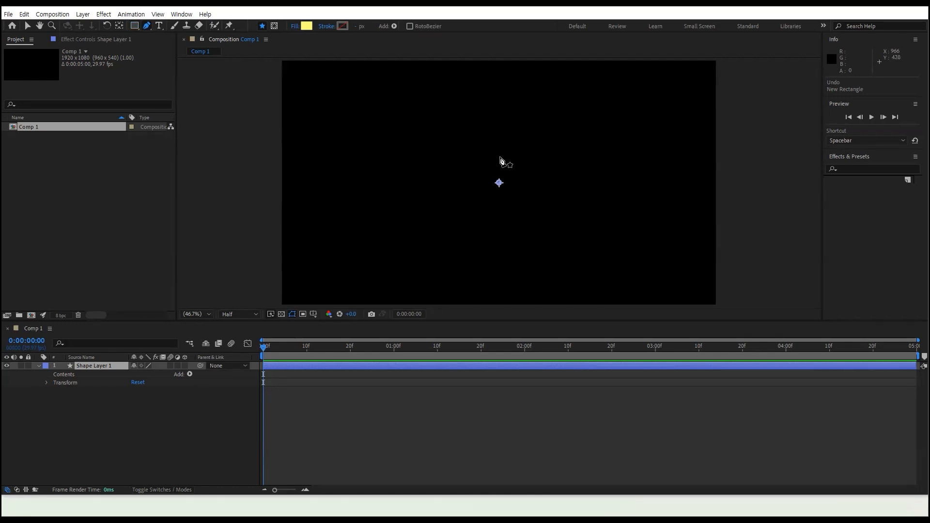
left_click(500, 157)
left_click_drag(547, 151, 567, 194)
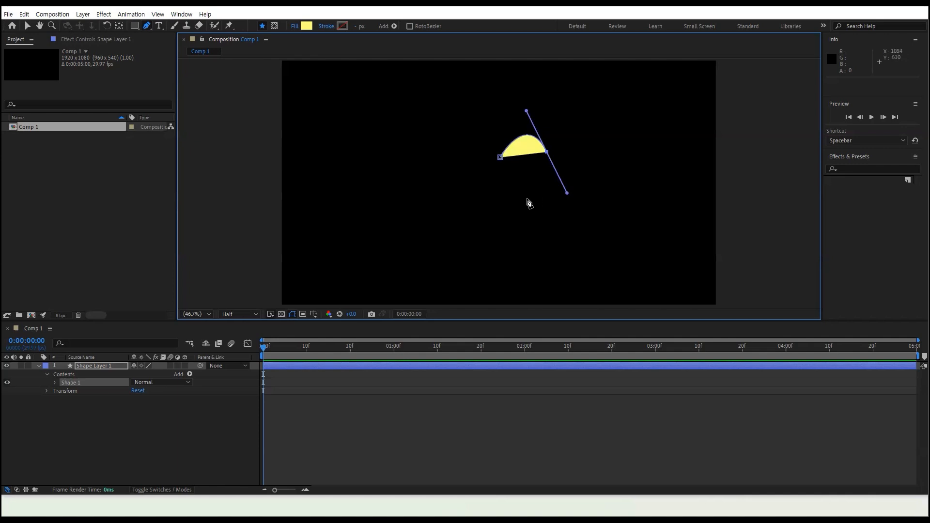
mouse_move(521, 199)
left_mouse_down()
mouse_move(523, 210)
mouse_move(511, 207)
mouse_move(517, 191)
left_mouse_up()
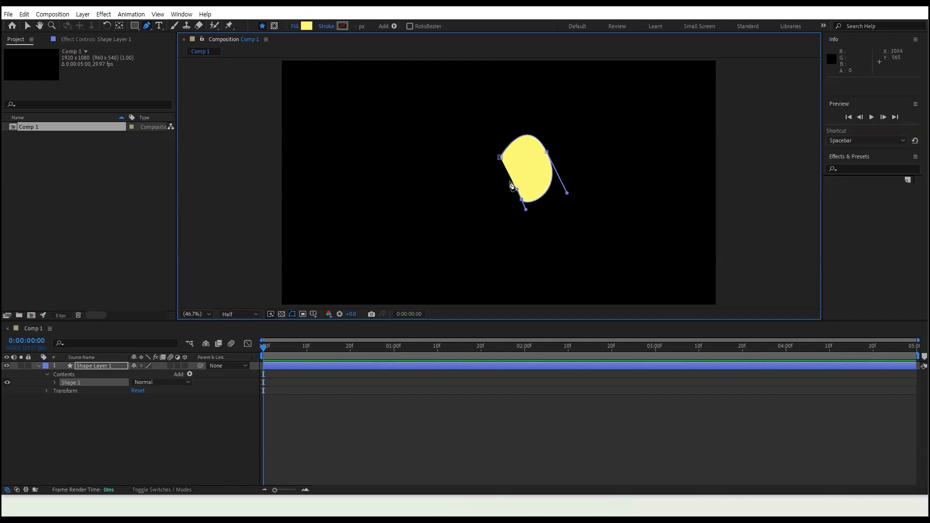
left_click(500, 157)
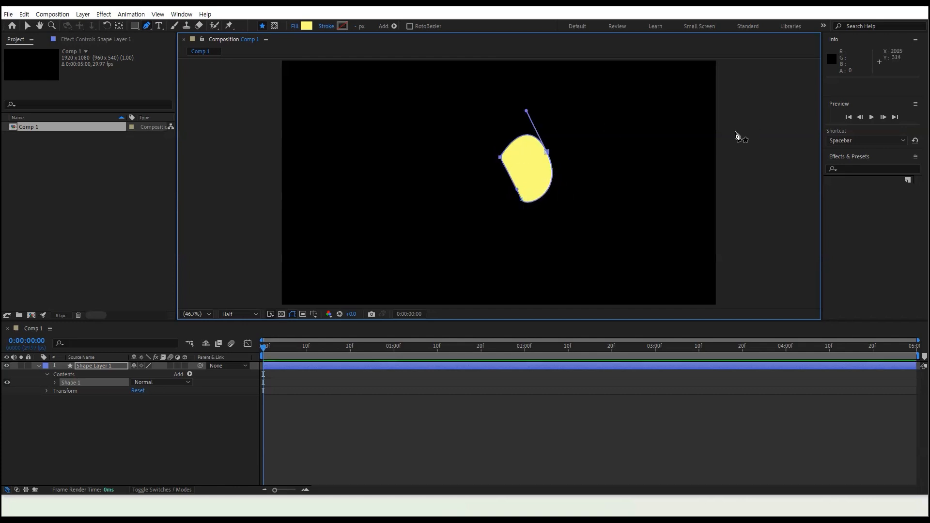
key("ctrl+z")
left_click_drag(501, 158, 501, 151)
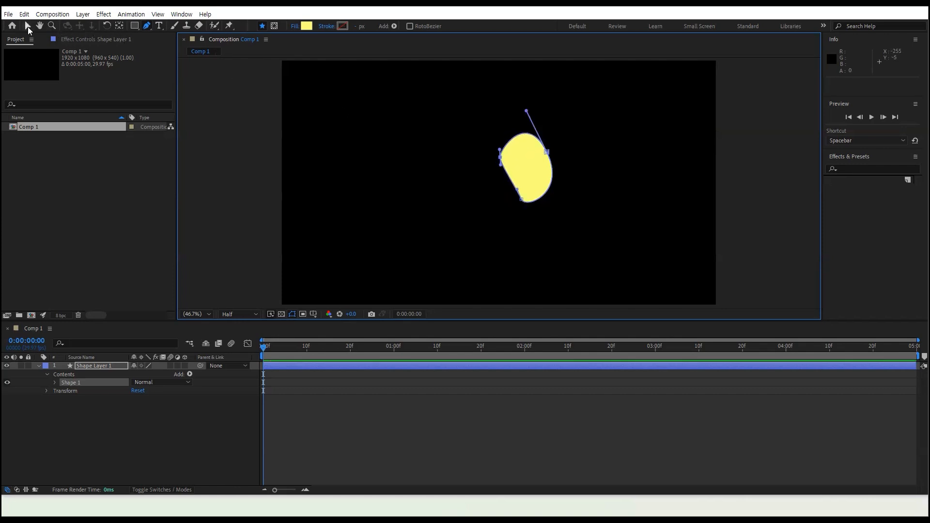
- Reshape the yellow path into a petal with a narrow lower tip by adjusting its lower and upper-right points and curve handles
left_click(27, 25)
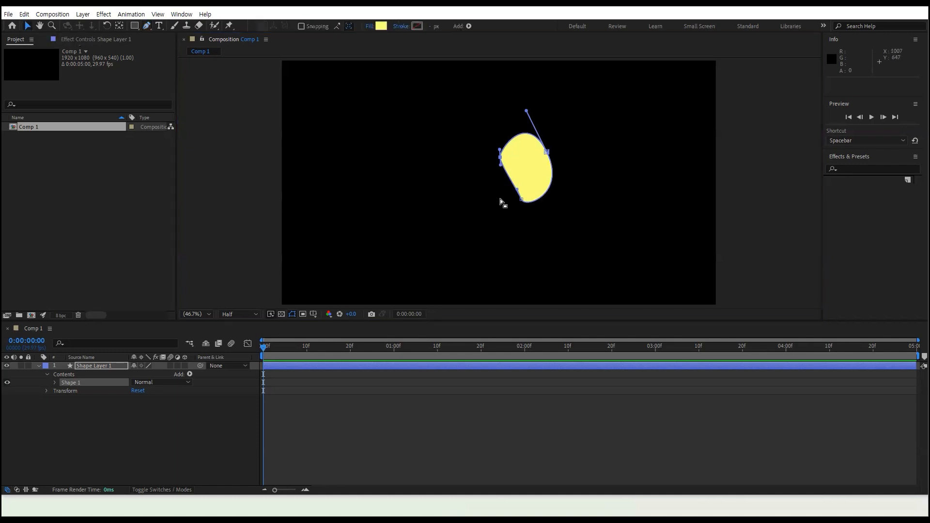
left_click(515, 195)
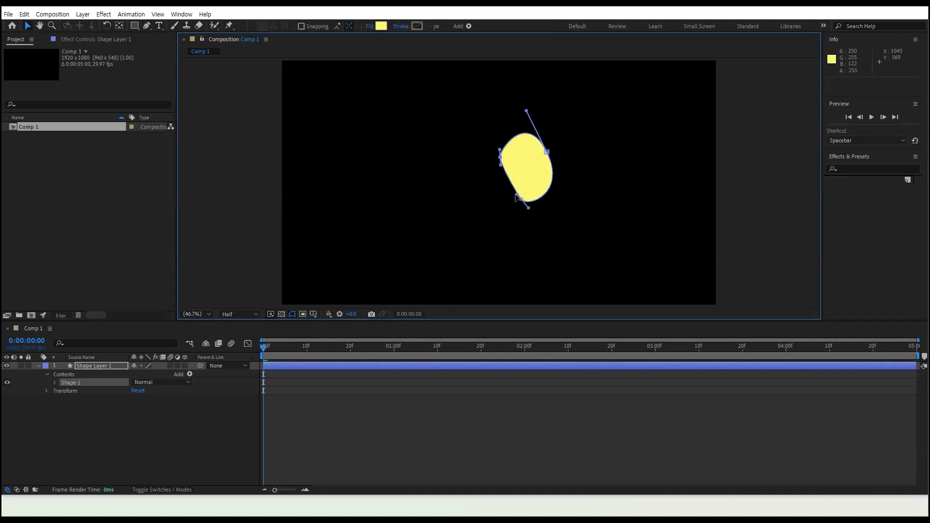
left_click_drag(516, 195, 550, 148)
left_click_drag(520, 206, 520, 204)
left_click(551, 146)
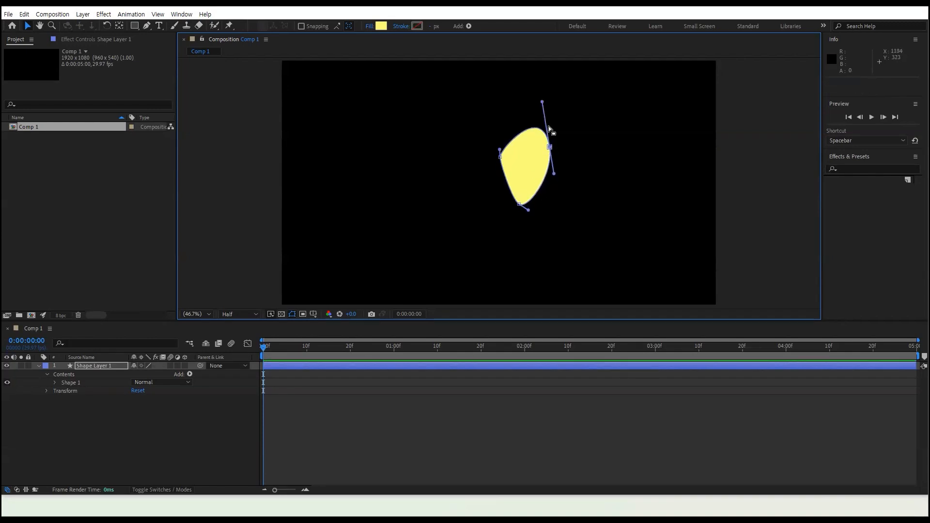
left_click_drag(545, 101, 542, 103)
left_click(531, 177)
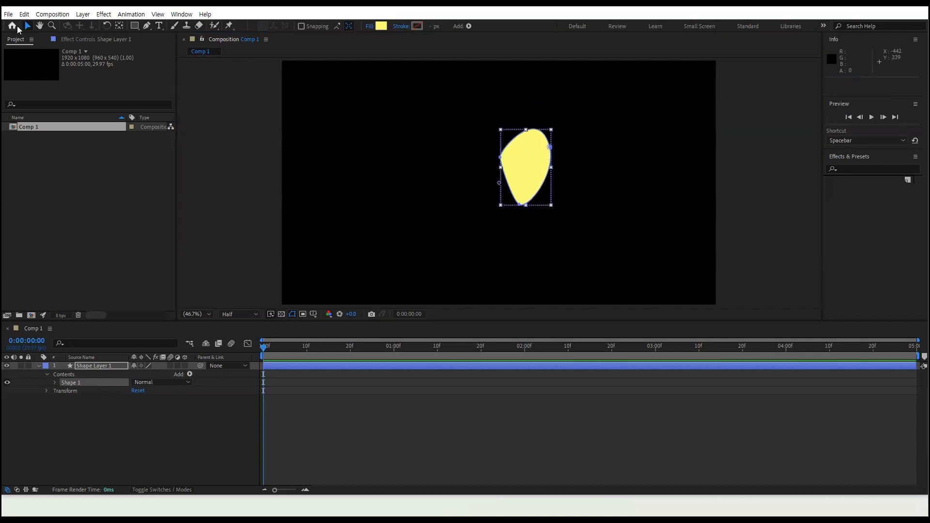
- Add a second shape layer above the layer holding the yellow petal
left_click(708, 196)
left_click(522, 163)
left_click(521, 164)
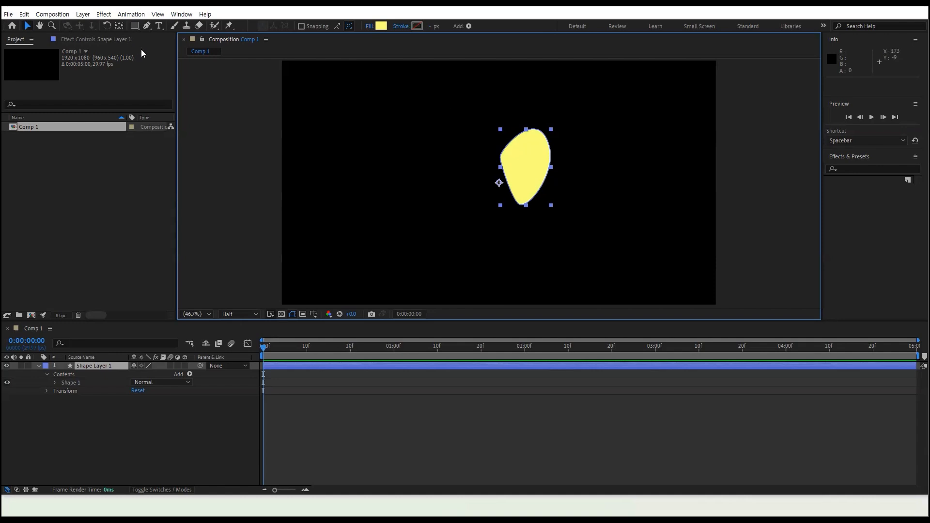
left_click(83, 14)
mouse_move(95, 26)
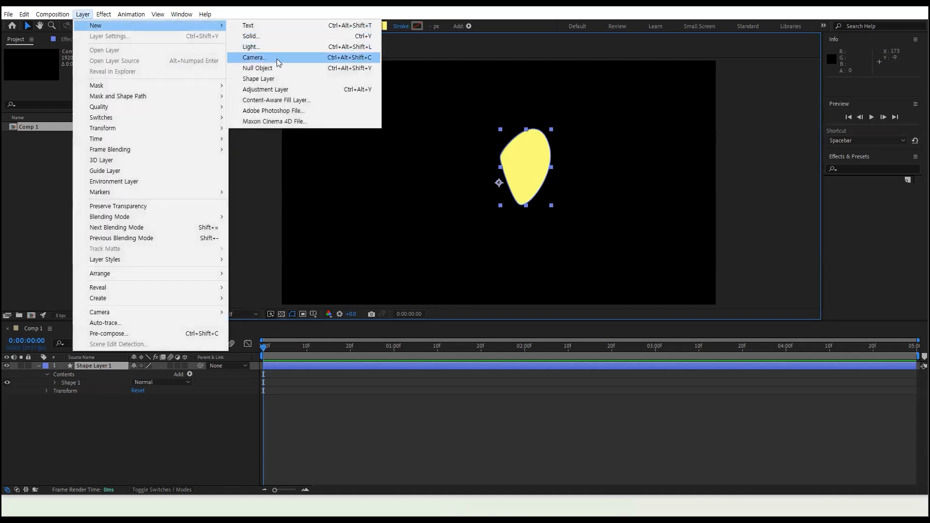
left_click(310, 79)
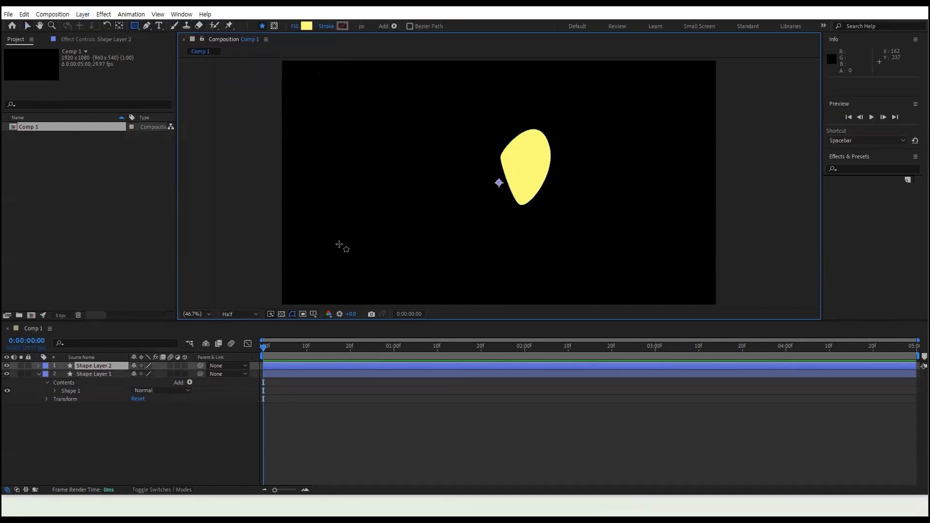
- Set the shape fill colour to a light orange, FFD57A, for the new shape layer
left_click(306, 26)
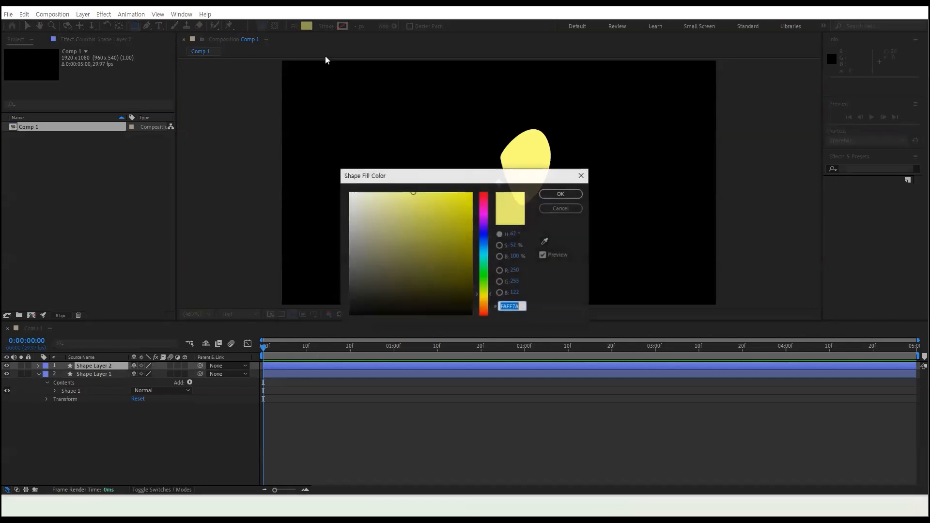
left_click(491, 303)
left_click(490, 301)
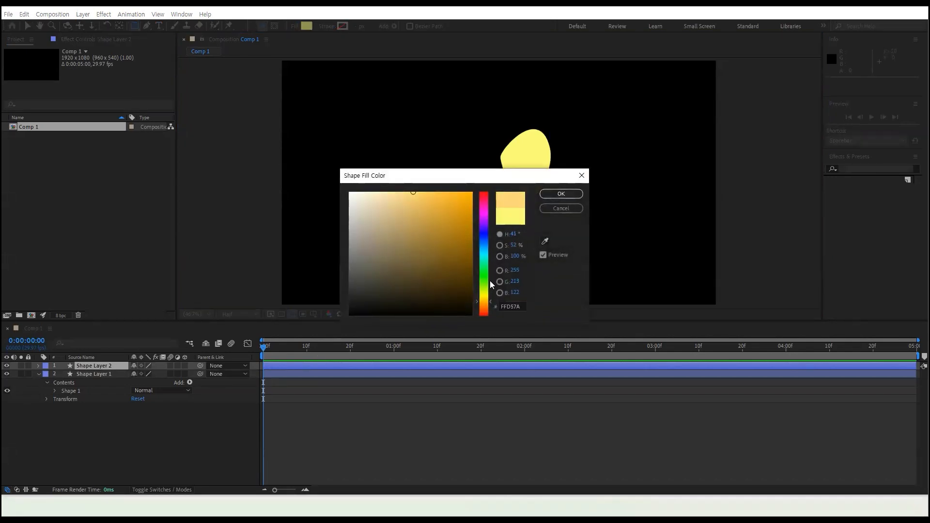
left_click(561, 194)
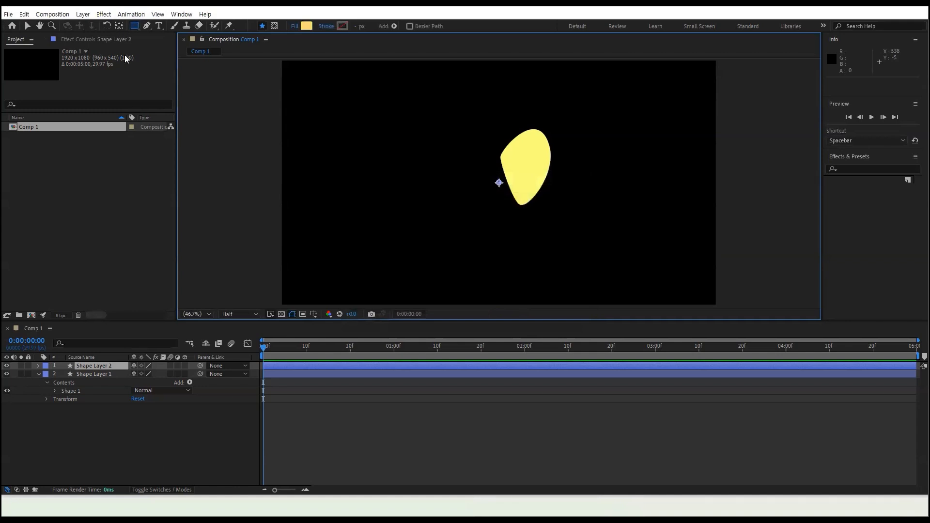
- Draw a tall, narrow ellipse on the new shape layer with the Ellipse tool and position it against the yellow petal's left edge
left_click(146, 27)
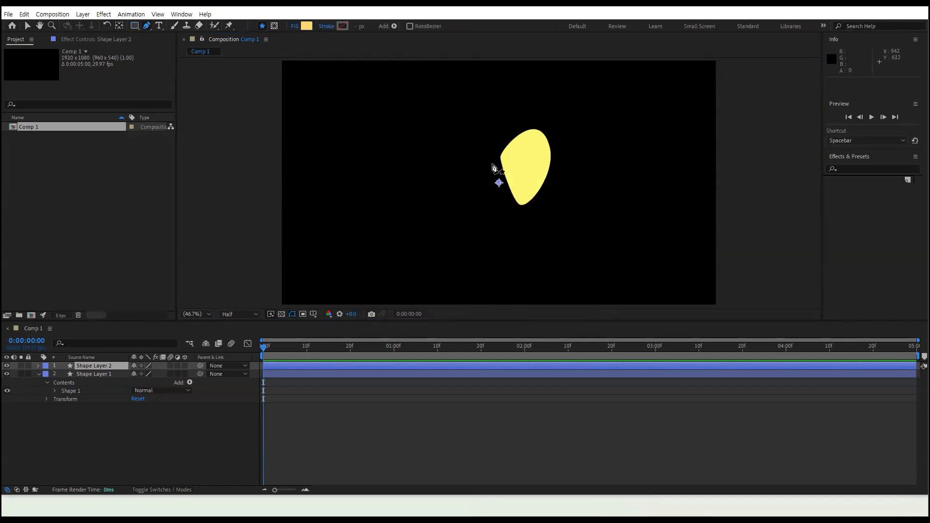
left_click(133, 26)
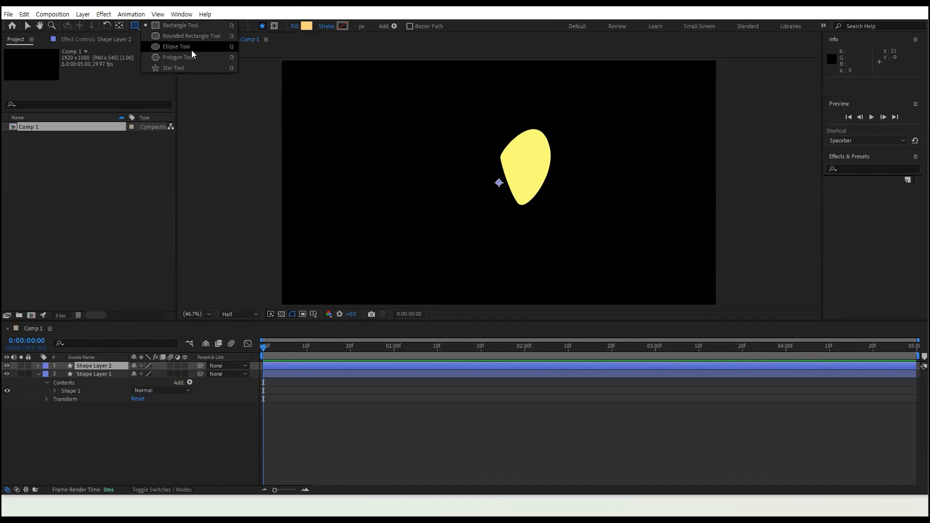
left_click(196, 48)
mouse_move(487, 131)
left_mouse_down()
mouse_move(504, 191)
mouse_move(499, 184)
left_mouse_up()
left_click(27, 26)
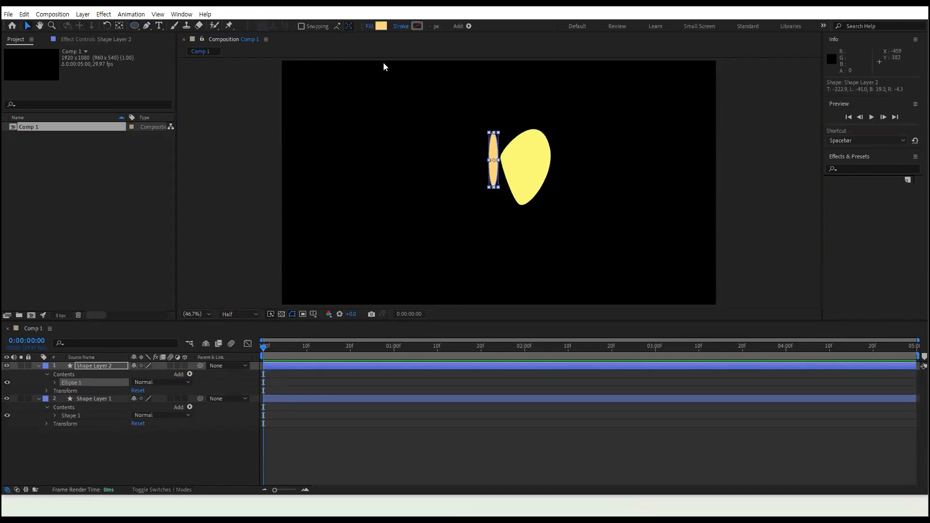
left_click_drag(493, 161, 498, 158)
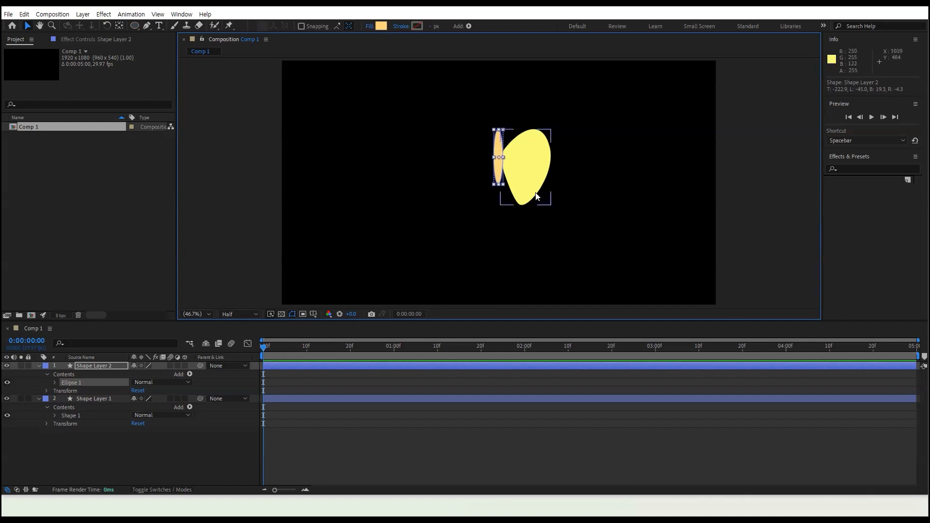
left_click_drag(500, 168, 501, 177)
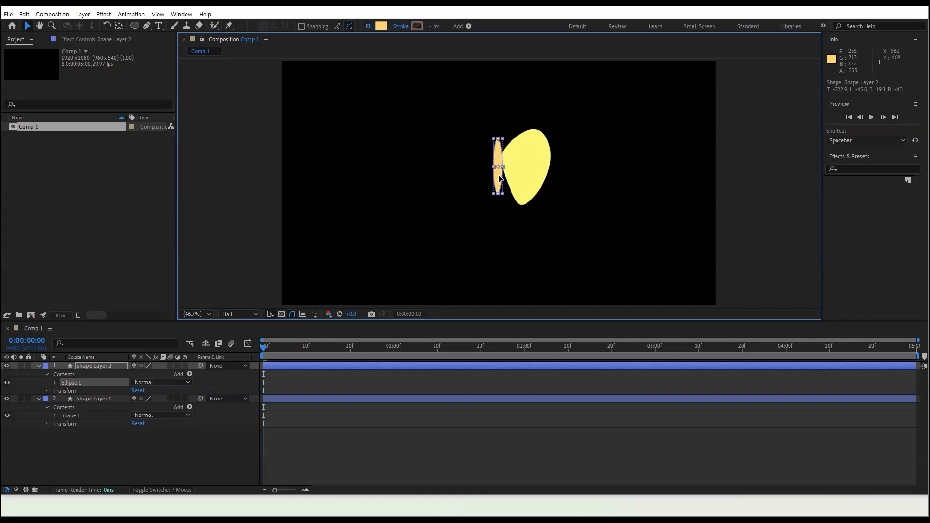
- Move the petal layer's anchor point to the petal's left corner beside the ellipse, at about -4.3, -113.6, leaving the artwork in place
left_click(597, 400)
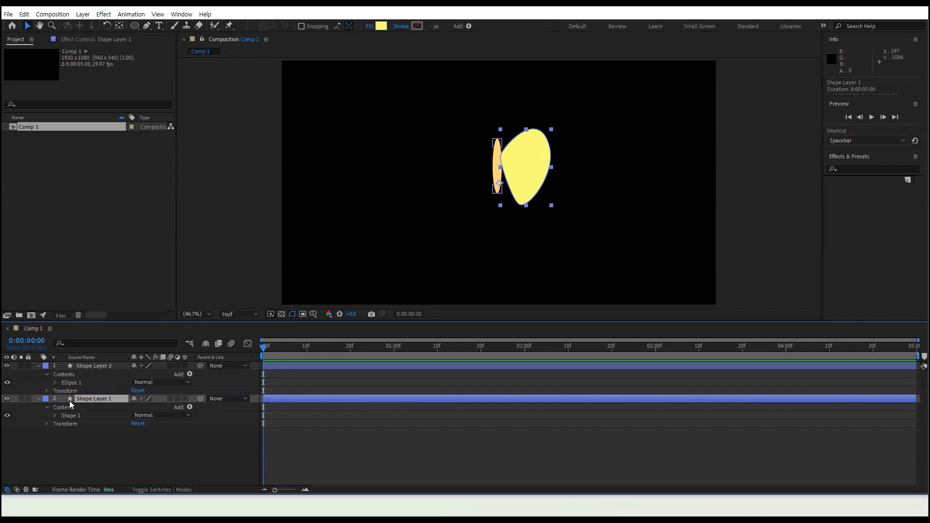
left_click(47, 424)
left_click(97, 431)
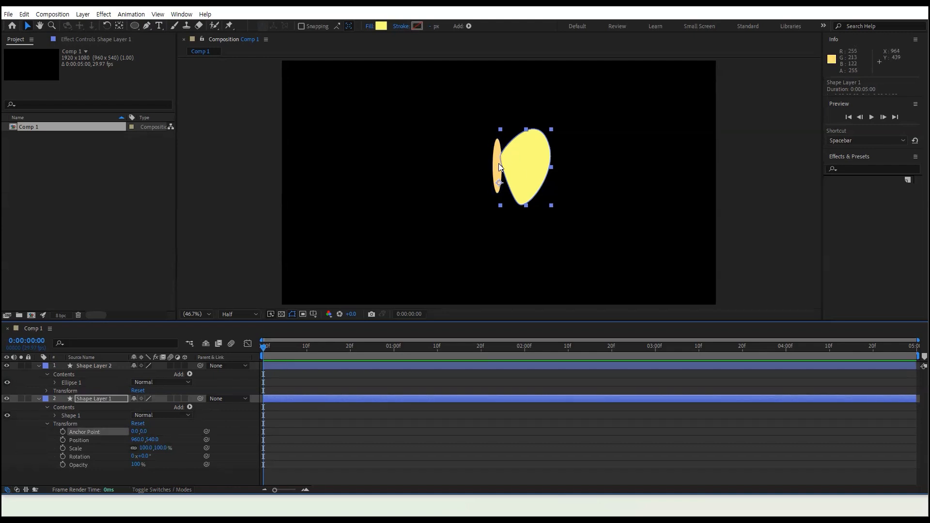
left_click_drag(144, 432, 133, 432)
key("ctrl+z")
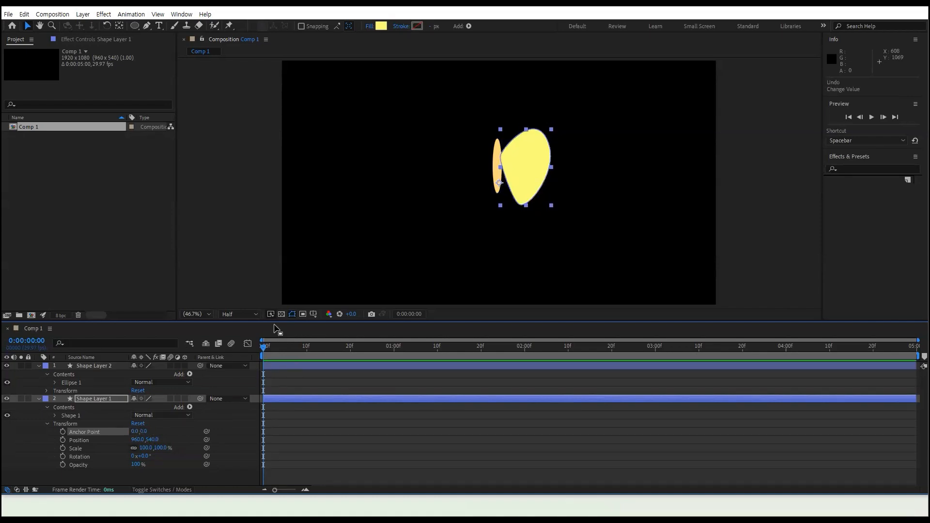
left_click(119, 26)
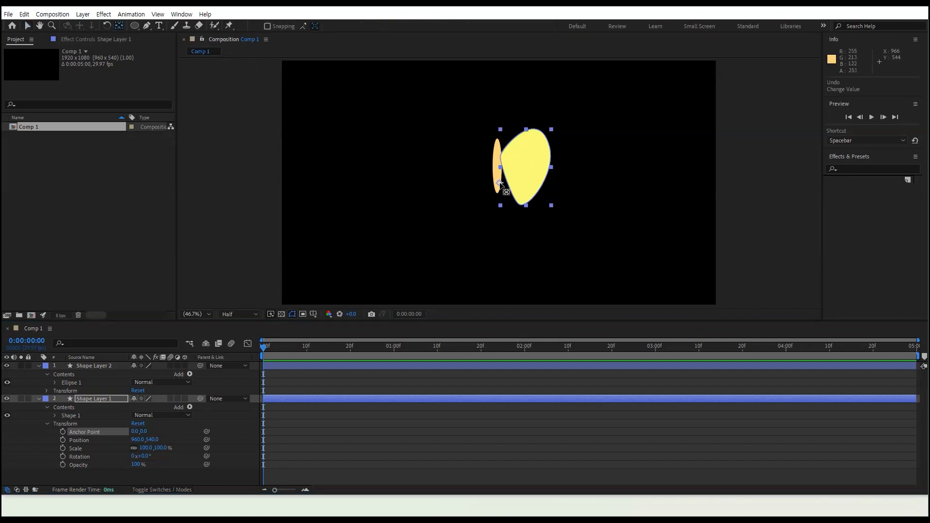
left_click_drag(499, 183, 499, 158)
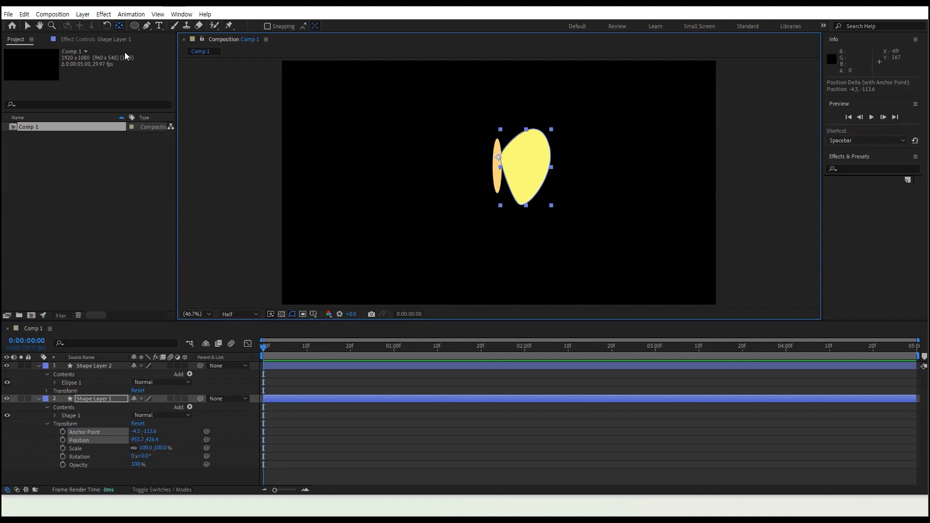
- Return to the Selection tool, deselect the petal layer and save the project
left_click(28, 27)
left_click(338, 177)
key("ctrl+s")
left_click(223, 99)
left_click(500, 254)
left_click(476, 251)
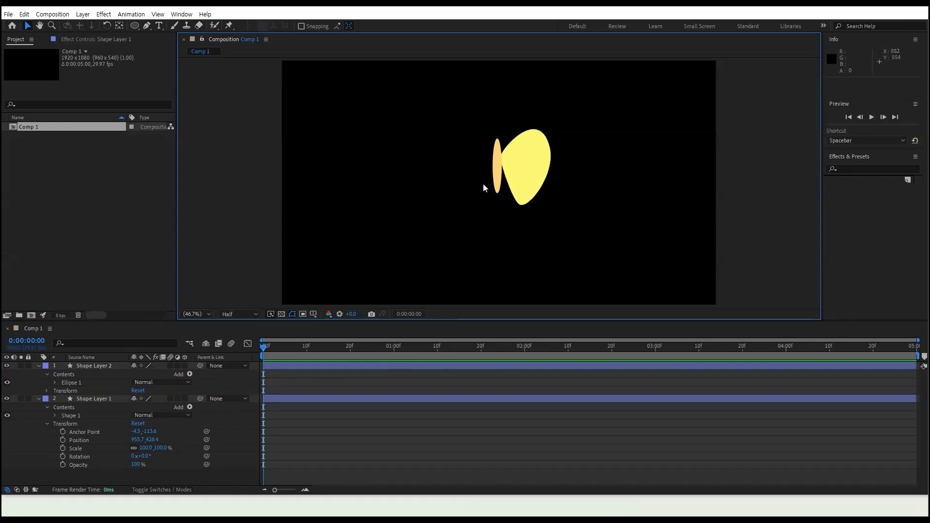
- Turn both the ellipse layer and the petal layer into 3D layers
left_click(186, 367)
left_click(185, 414)
- Identify the ellipse's layer by toggling its visibility and rename it as body
left_click(90, 365)
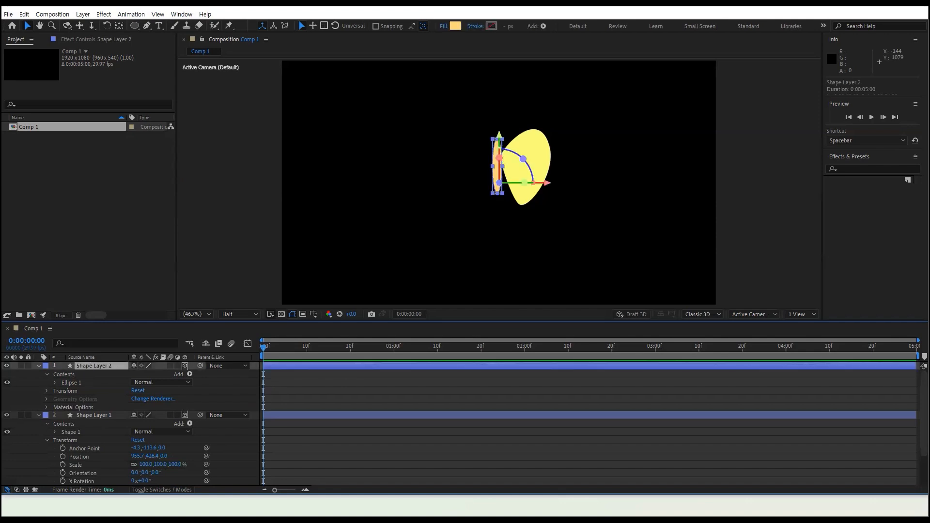
left_click(7, 366)
left_click(7, 366)
right_click(104, 361)
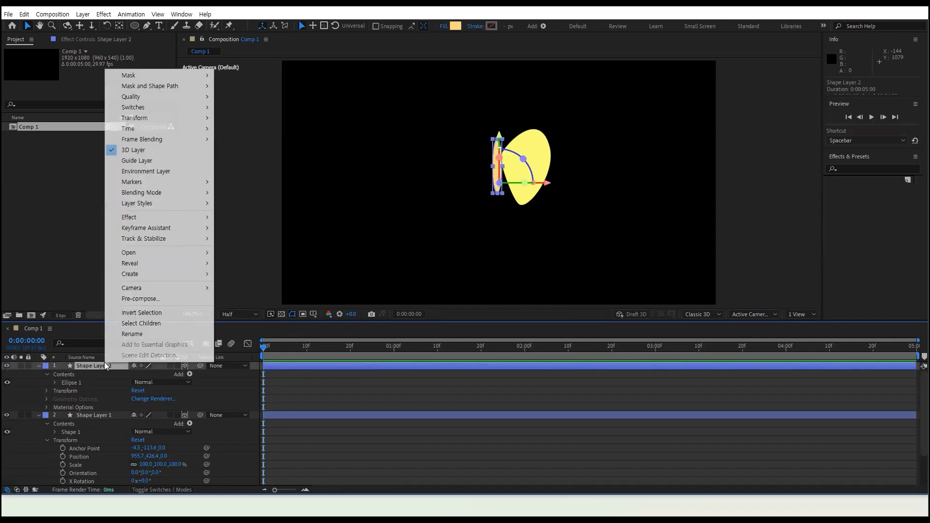
left_click(128, 334)
type("body")
key("Return")
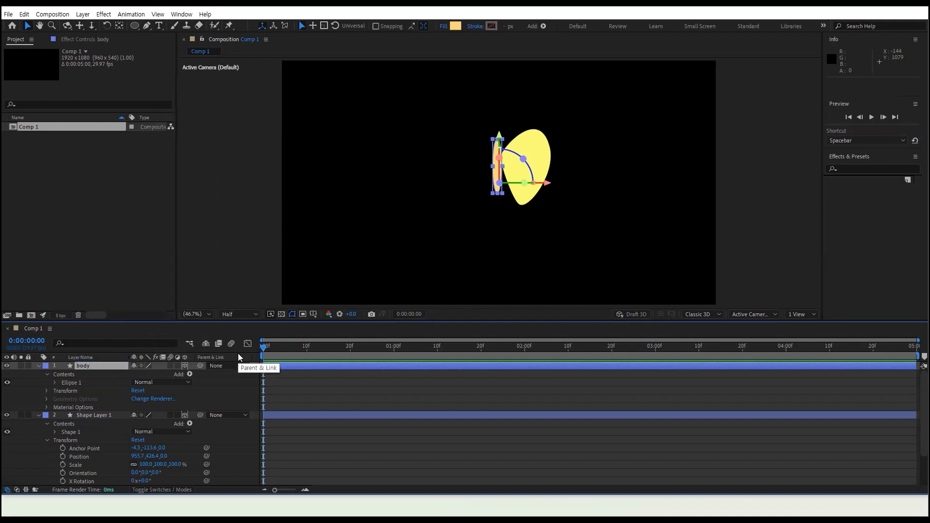
- Rename the yellow petal's layer as R and collapse the body layer's properties
left_click(90, 416)
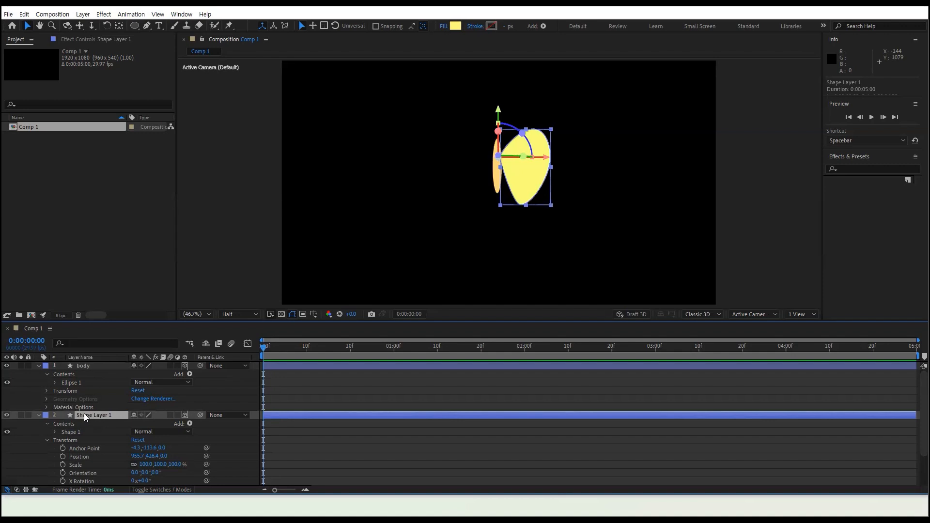
key("Return")
type("R")
key("Return")
left_click(39, 365)
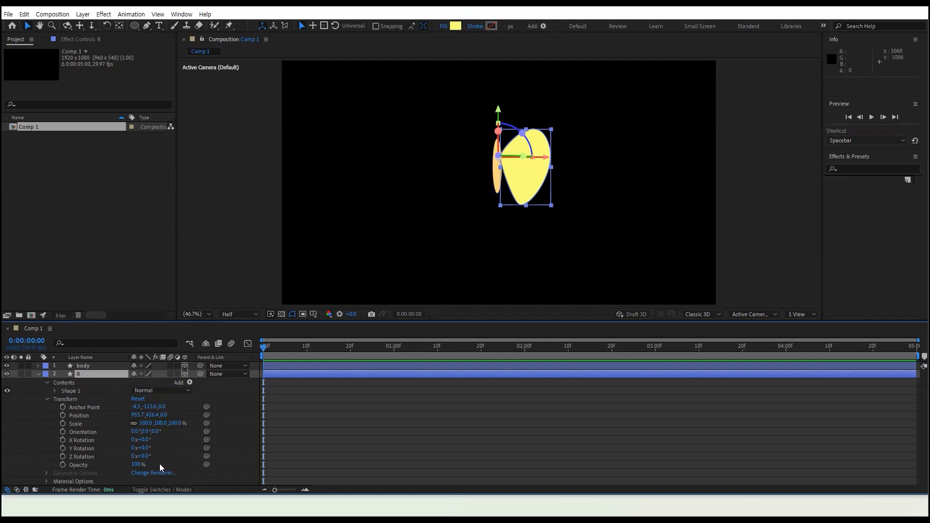
- Start keyframing the R layer's Y Rotation at the first frame with a value of 55°
left_click_drag(146, 447, 177, 464)
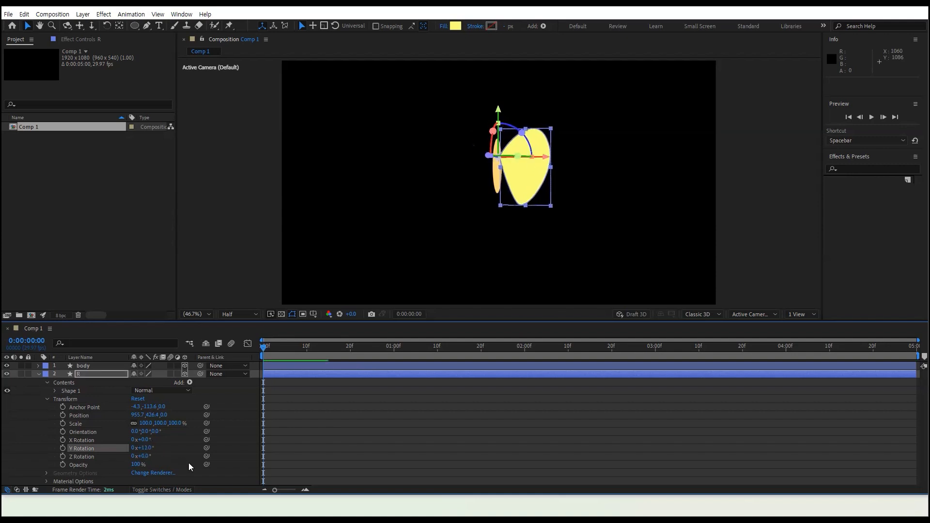
key("ctrl+z")
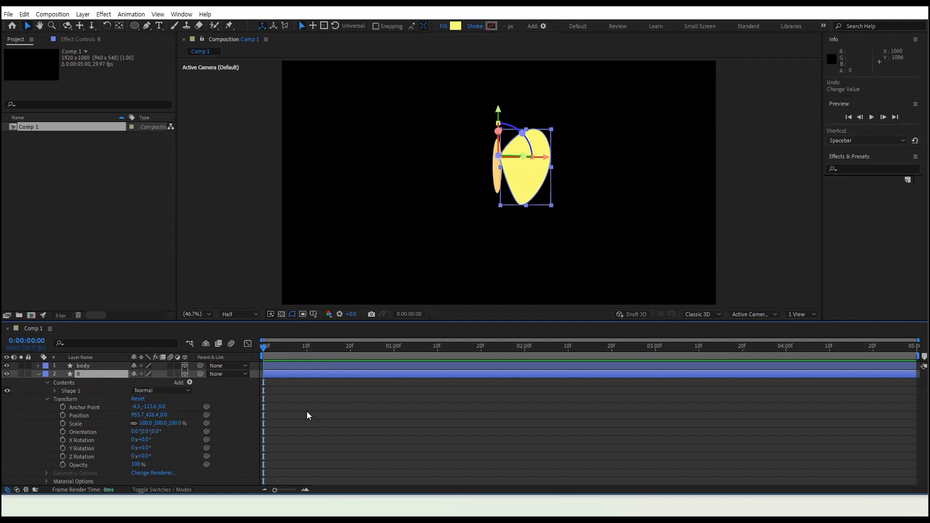
left_click(62, 447)
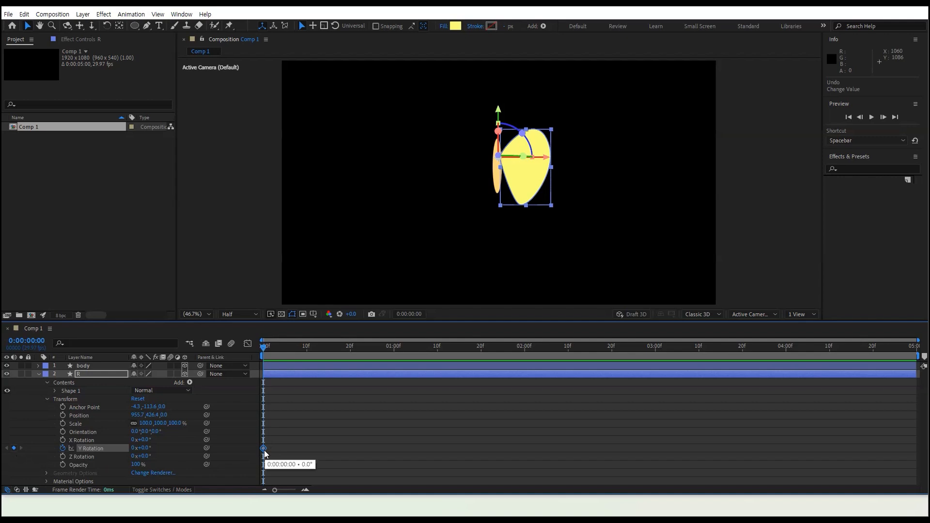
left_click_drag(146, 448, 173, 450)
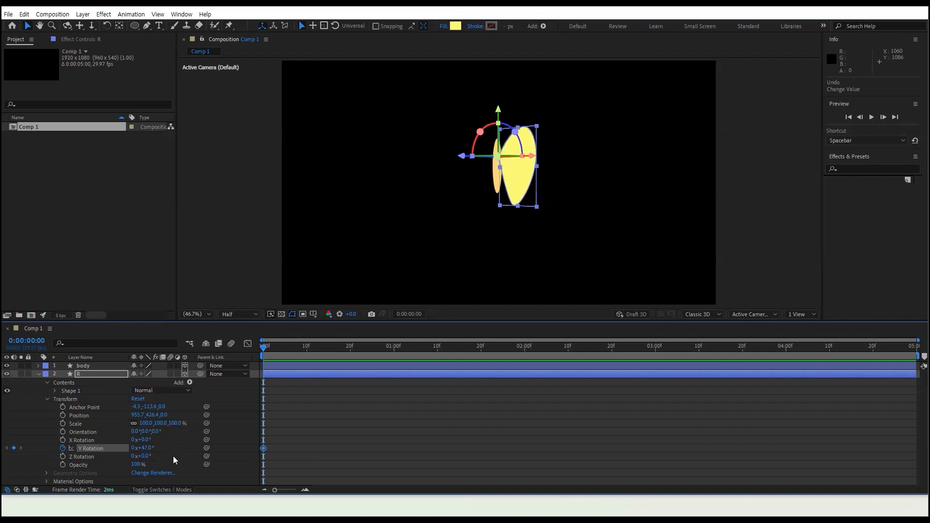
type("55")
key("Return")
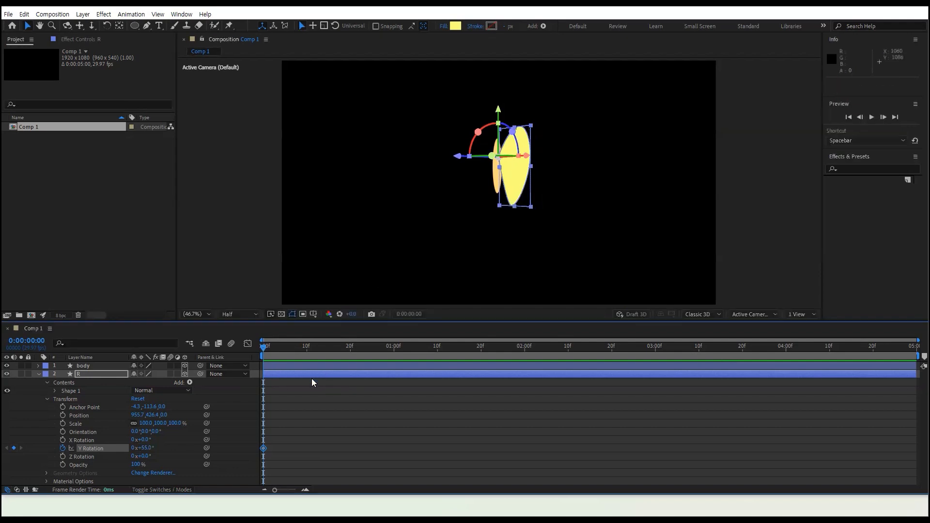
- Add a Y Rotation keyframe of -55° to the R layer at 0:00:00:03
left_click_drag(262, 347, 276, 348)
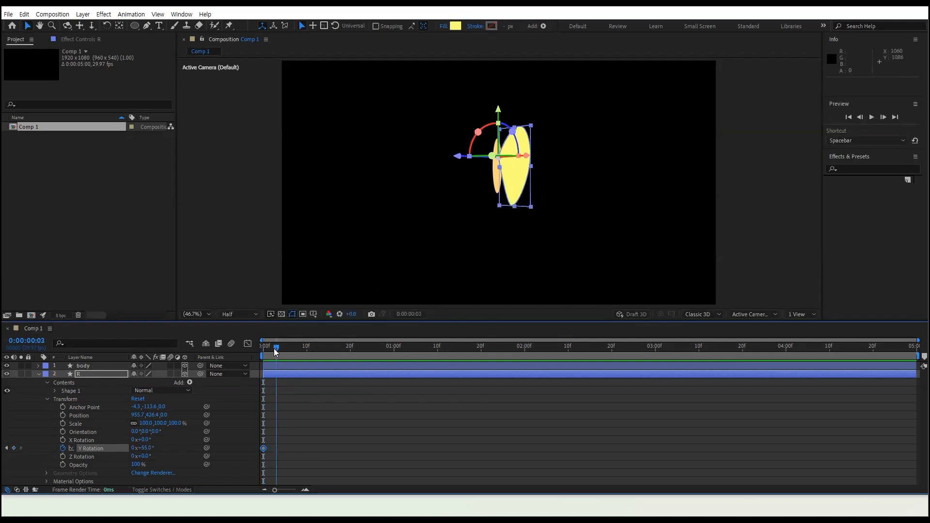
left_click(146, 449)
type("-55")
key("Return")
- Add a Y Rotation keyframe of 55° to the R layer at 0:00:00:06
left_click_drag(262, 348, 287, 354)
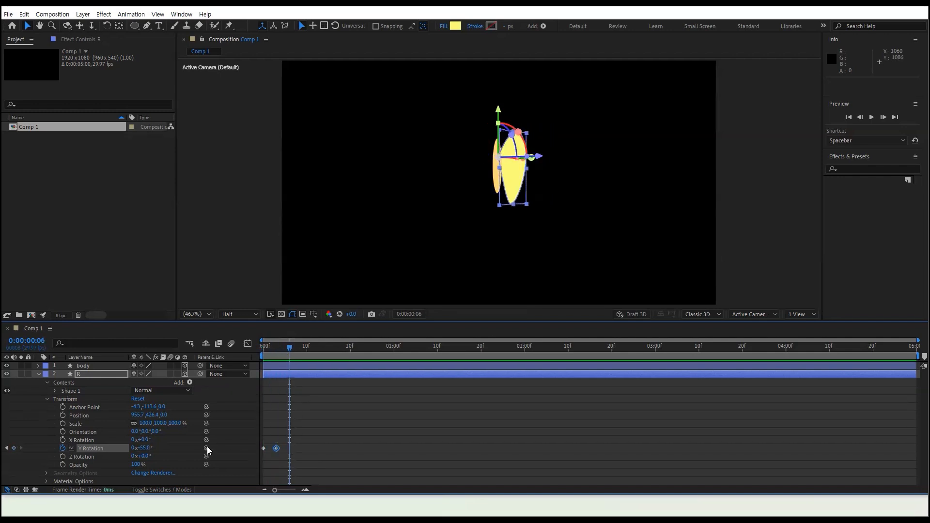
left_click(144, 448)
type("55")
key("Return")
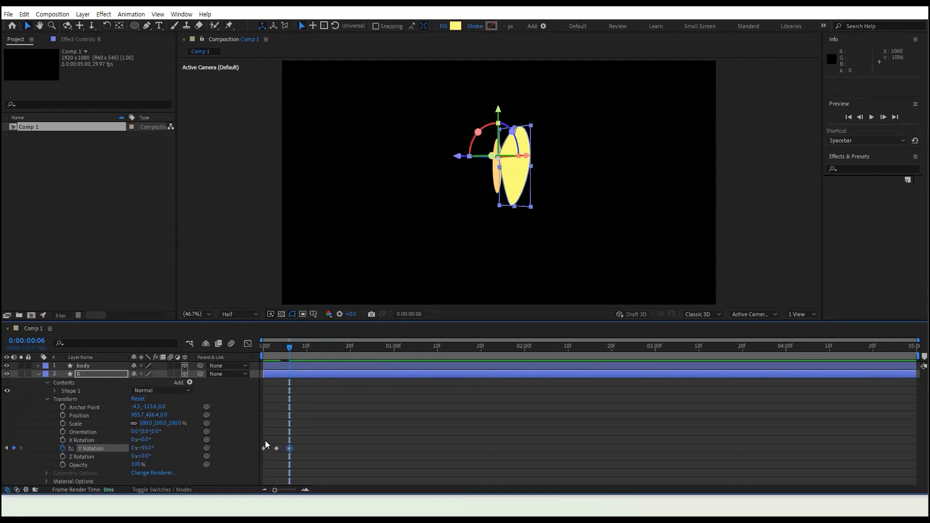
- Play back the R layer's rotation animation from the first frame to check the flapping motion
left_click_drag(283, 349, 238, 366)
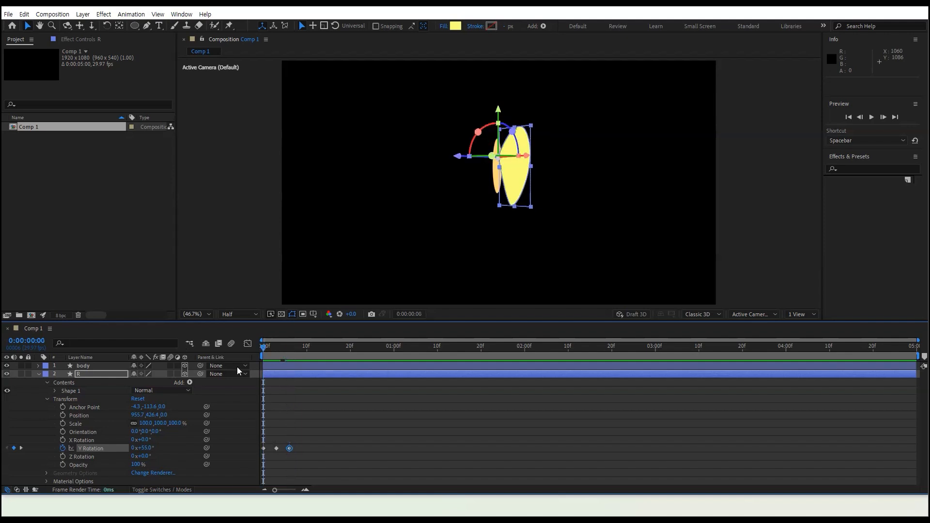
key("space")
left_click_drag(301, 349, 225, 345)
key("space")
key("space")
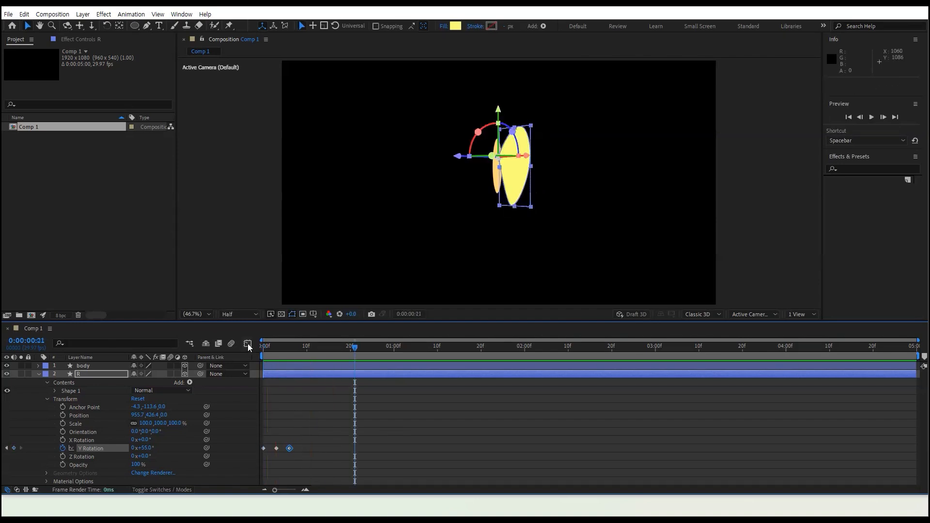
- Check the Y Rotation speed graph and apply Easy Ease to all three Y Rotation keyframes of the R layer
left_click(248, 344)
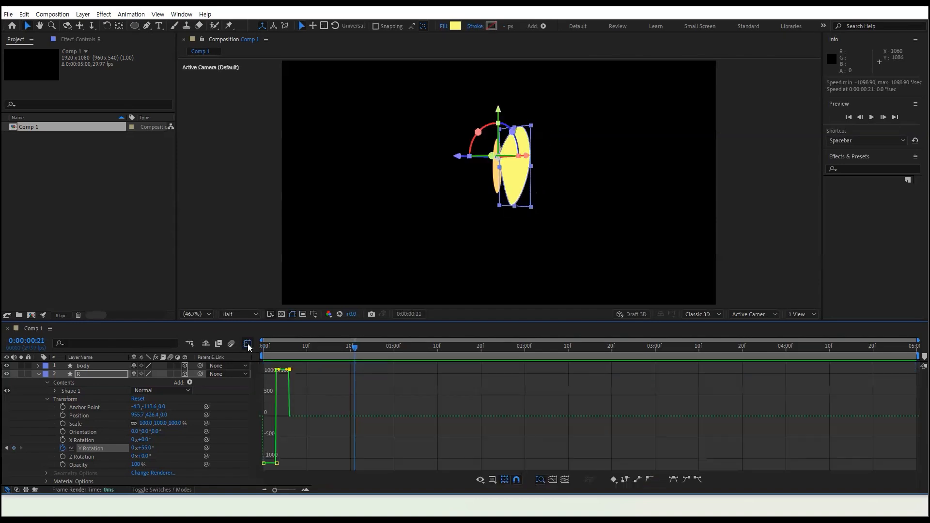
left_click(100, 449)
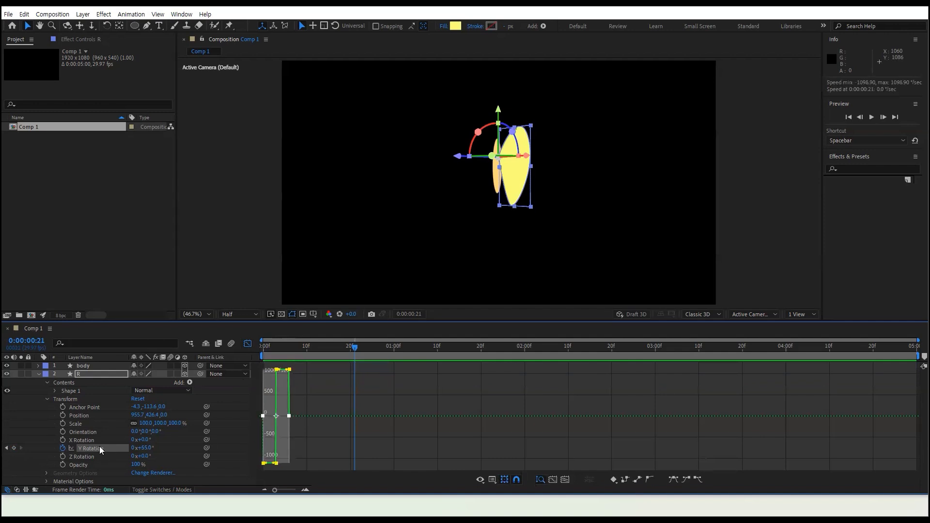
left_click(247, 344)
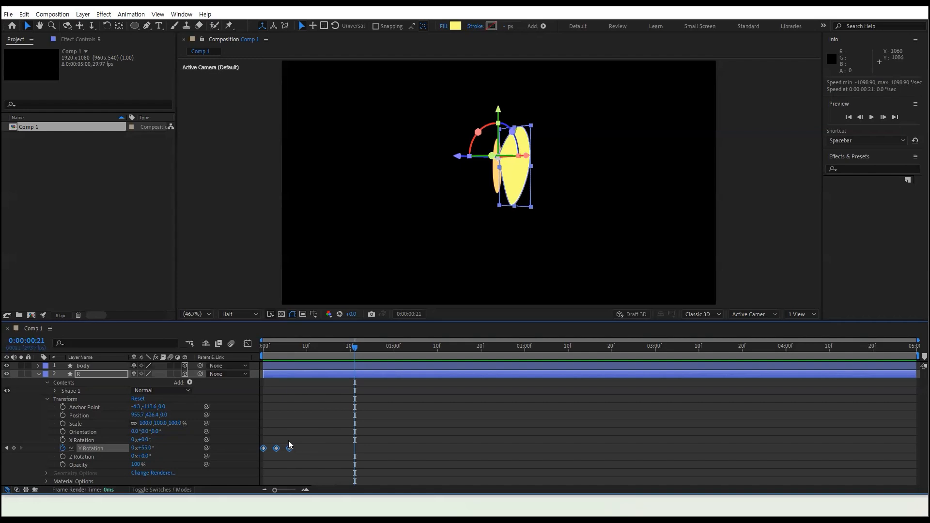
right_click(290, 448)
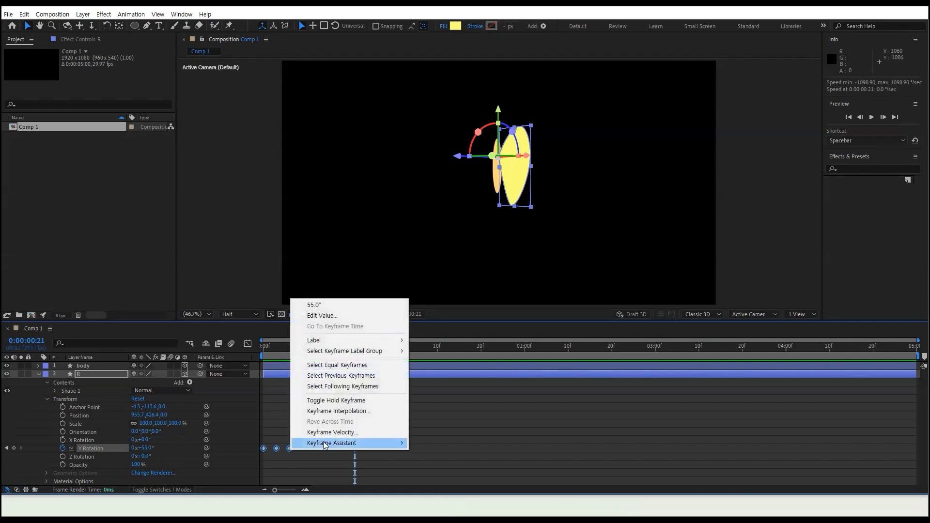
mouse_move(348, 442)
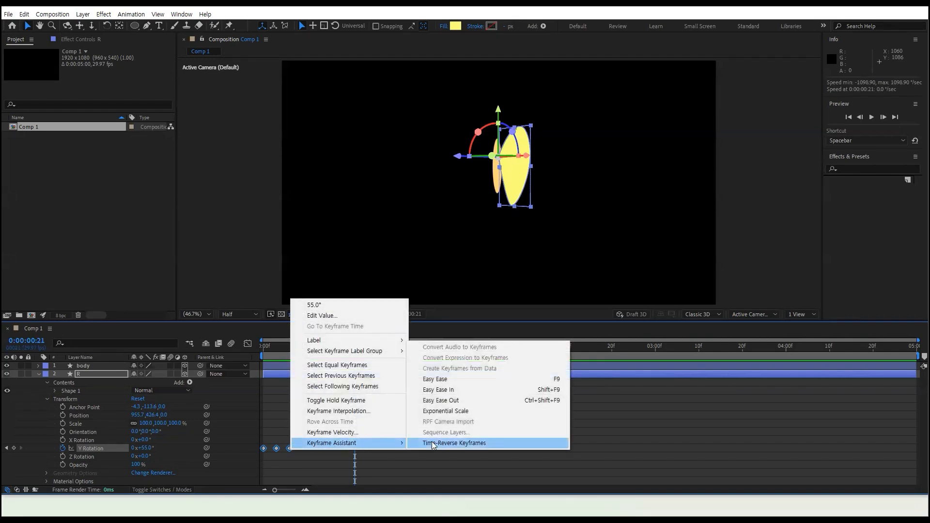
left_click(551, 379)
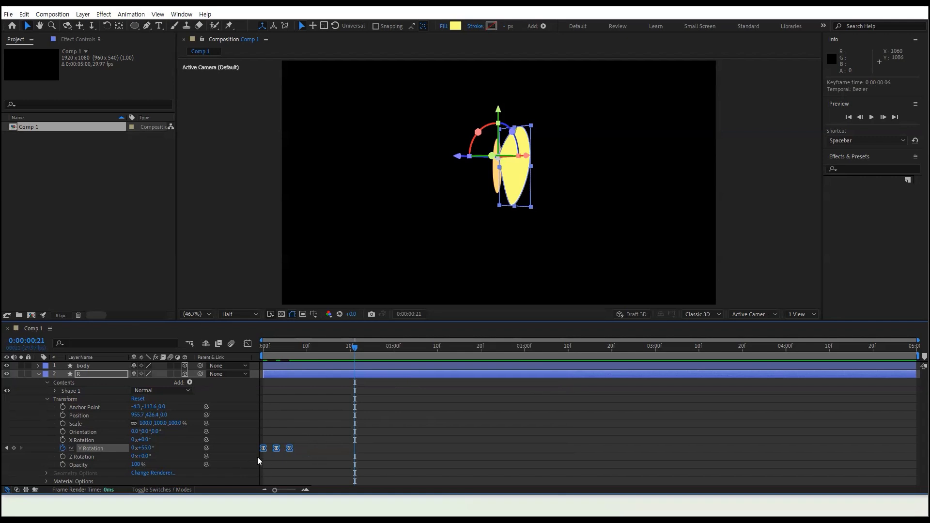
- Examine the R layer's Y Rotation curve up close as both a value graph and a speed graph
left_click(246, 344)
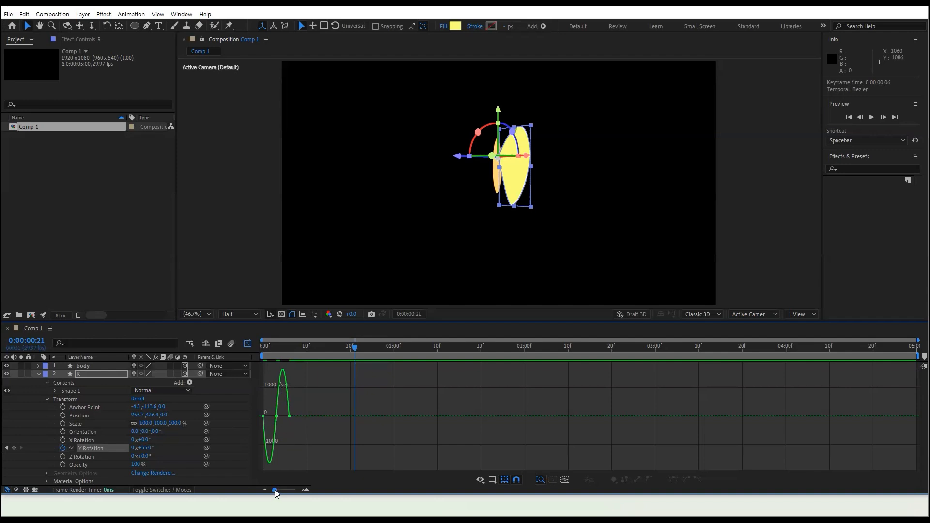
left_click_drag(274, 493, 297, 496)
left_click_drag(585, 350, 196, 347)
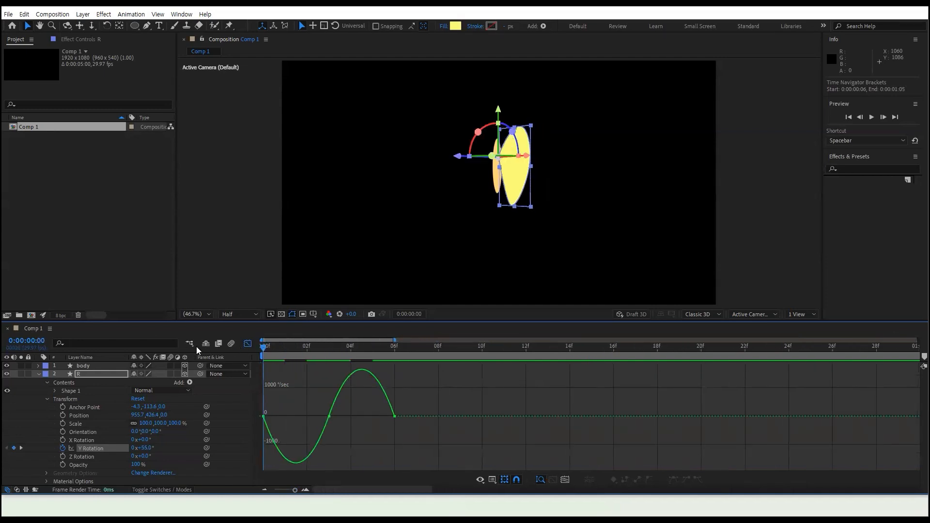
left_click(304, 491)
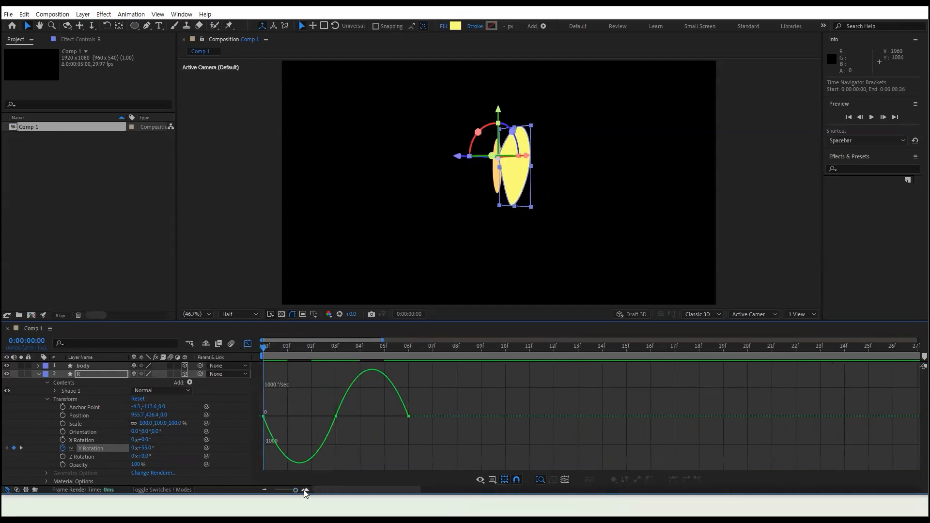
left_click(492, 481)
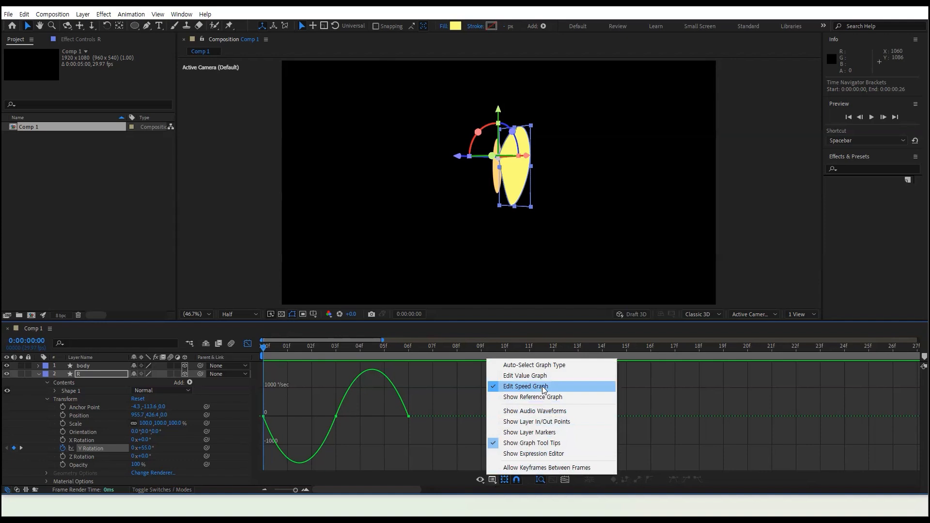
left_click(525, 376)
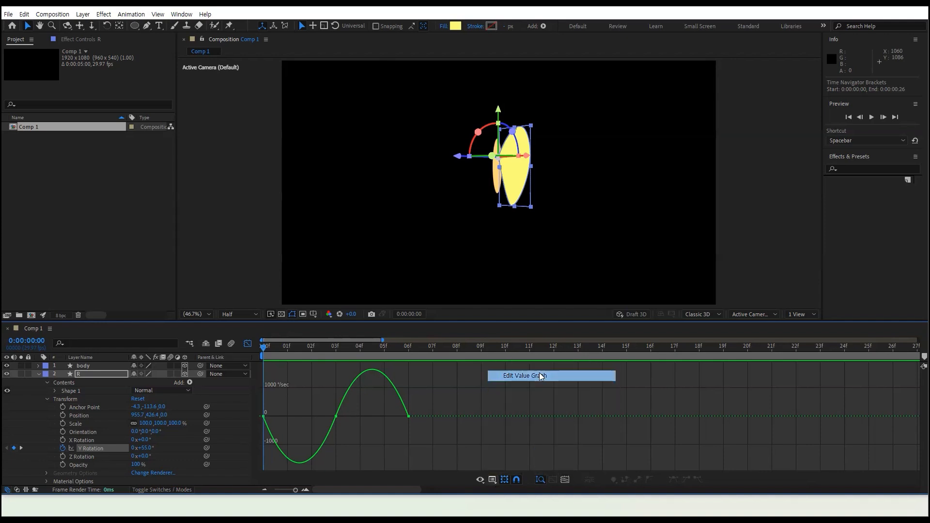
left_click(493, 480)
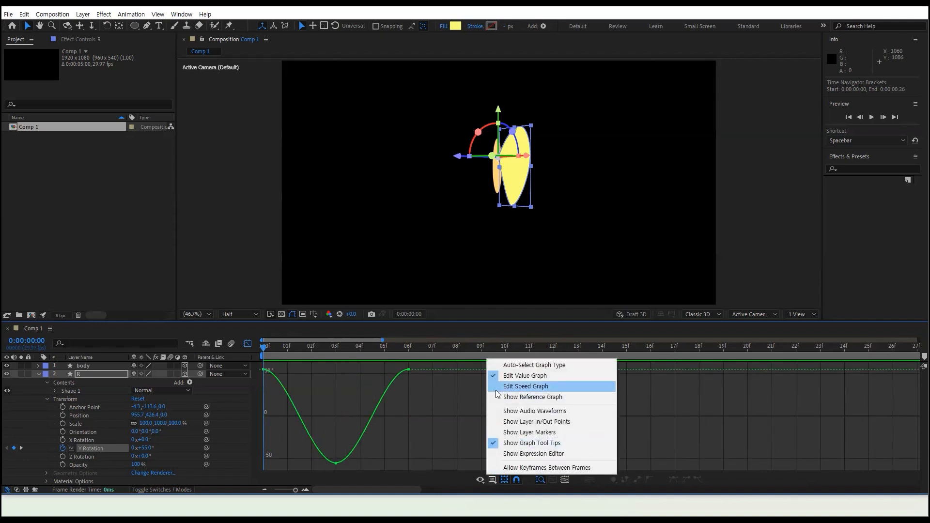
left_click(525, 385)
- Reshape the R layer's Y Rotation speed curve with the keyframe influence handles so speed peaks just before and just after frame 3
left_click(264, 416)
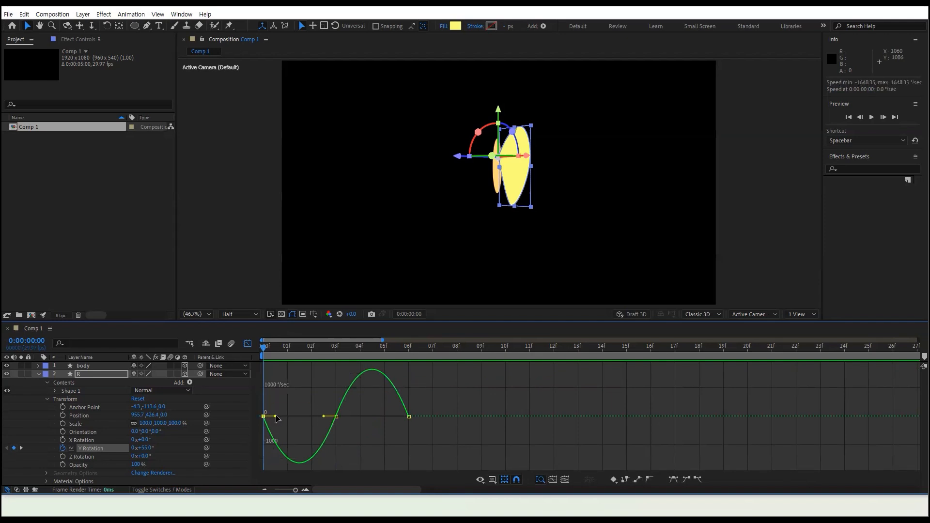
left_click_drag(323, 416, 303, 418)
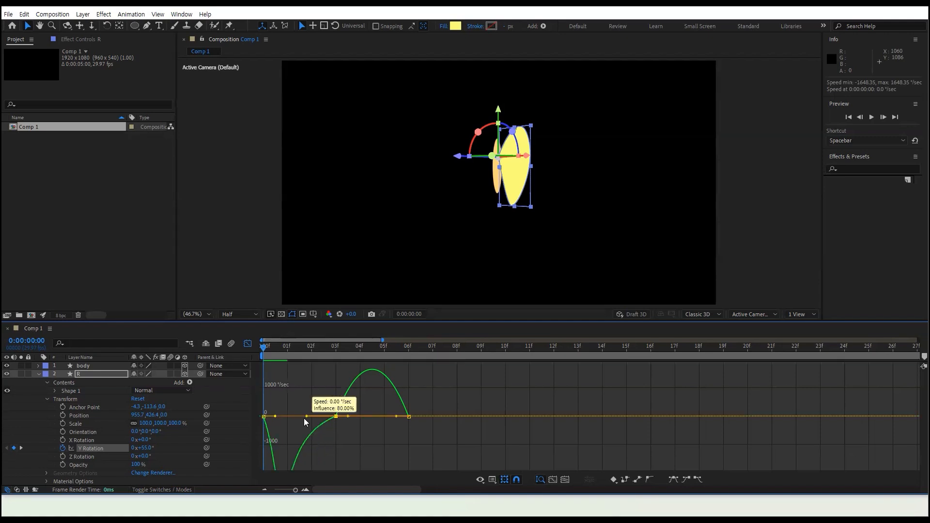
left_click_drag(275, 400, 354, 395)
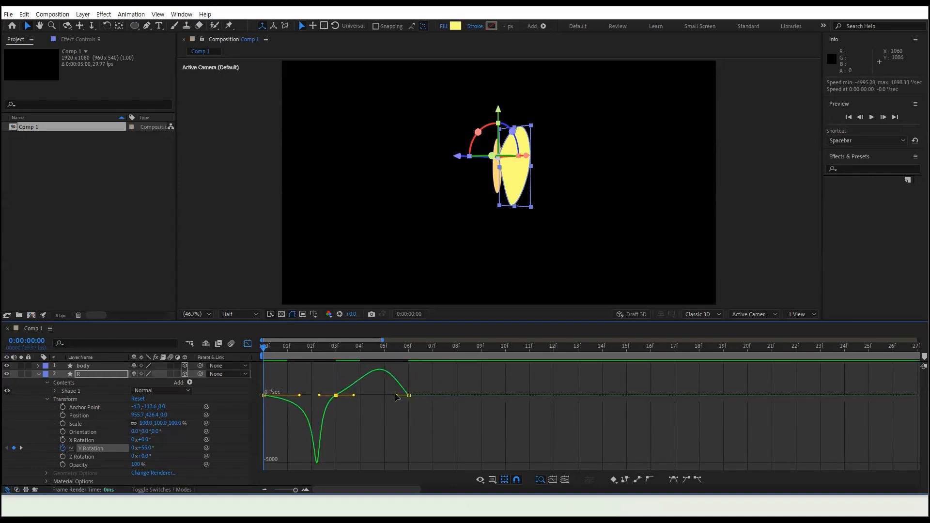
left_click_drag(396, 395, 378, 395)
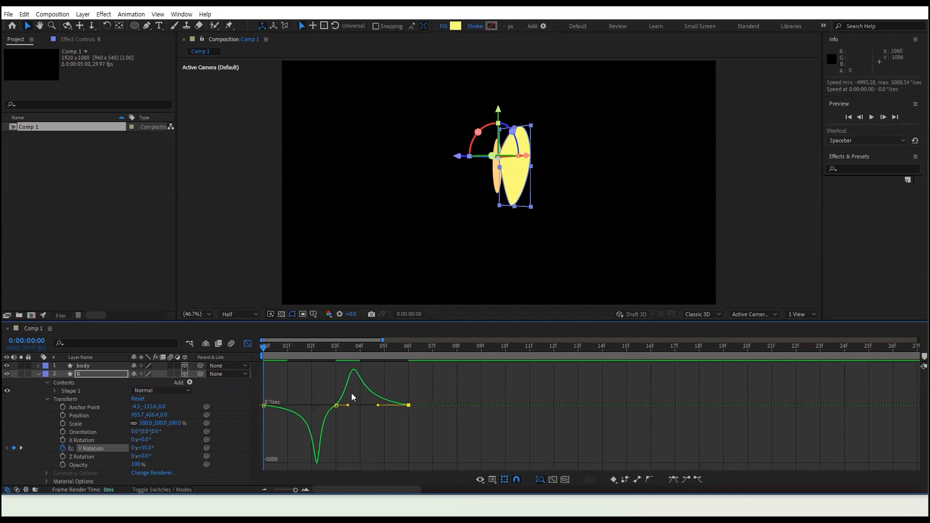
left_click(326, 416)
left_click_drag(325, 406, 344, 407)
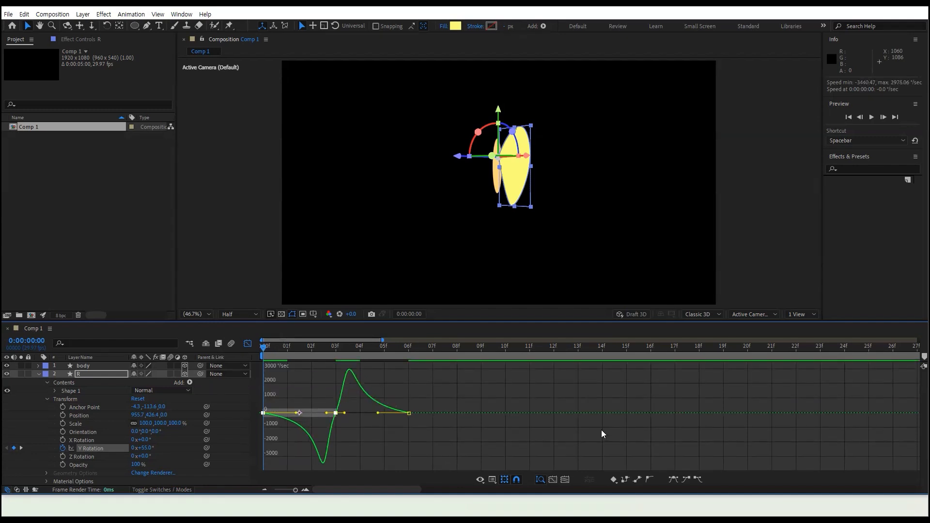
- Play back the R layer's eased rotation from the first frame and return from the Graph Editor to the keyframe view
key("space")
key("space")
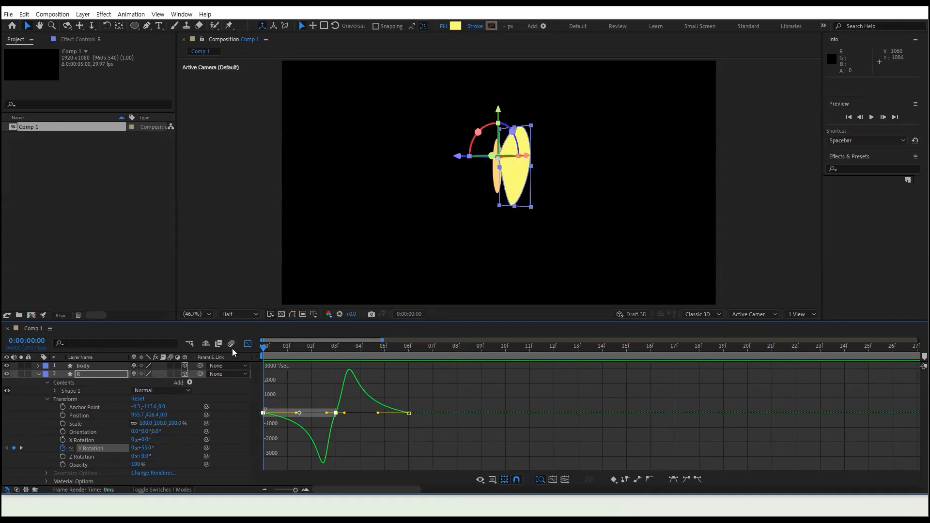
key("space")
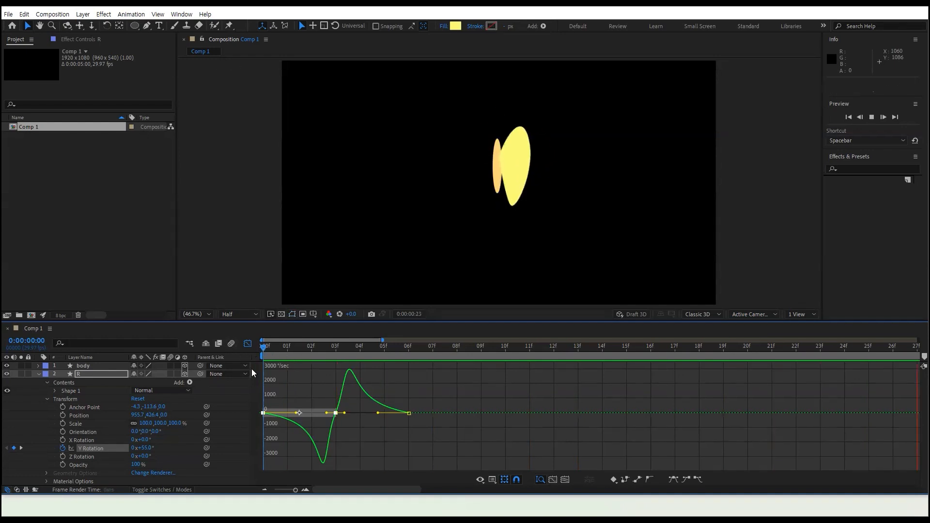
key("space")
left_click_drag(298, 346, 194, 338)
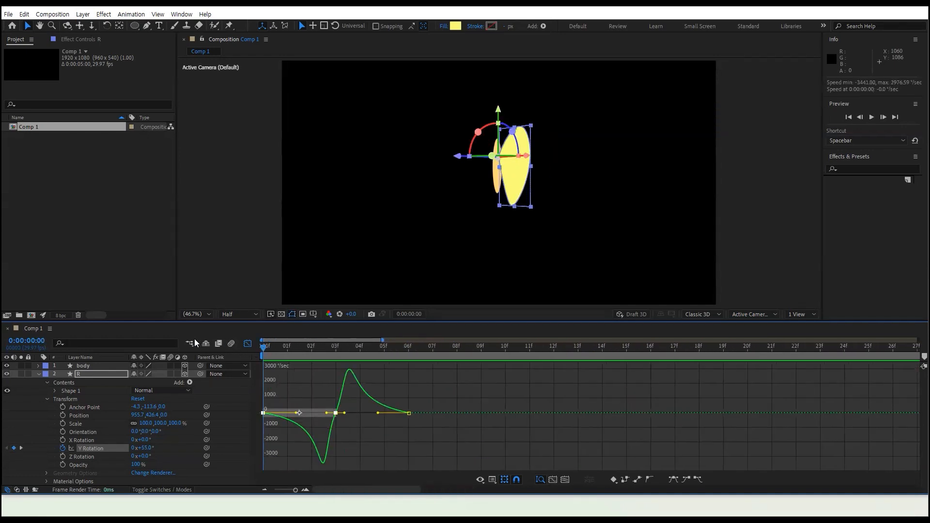
left_click(248, 344)
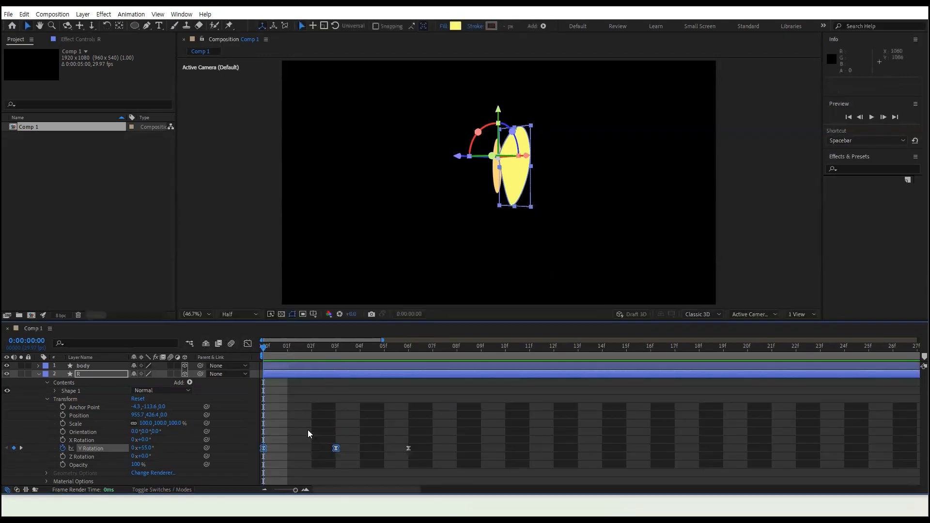
key("space")
key("space")
- Add the expression loopOut(type = "cycle", numKeyframes = 0)*1 to the R layer's Y Rotation
left_click_drag(280, 320, 280, 231)
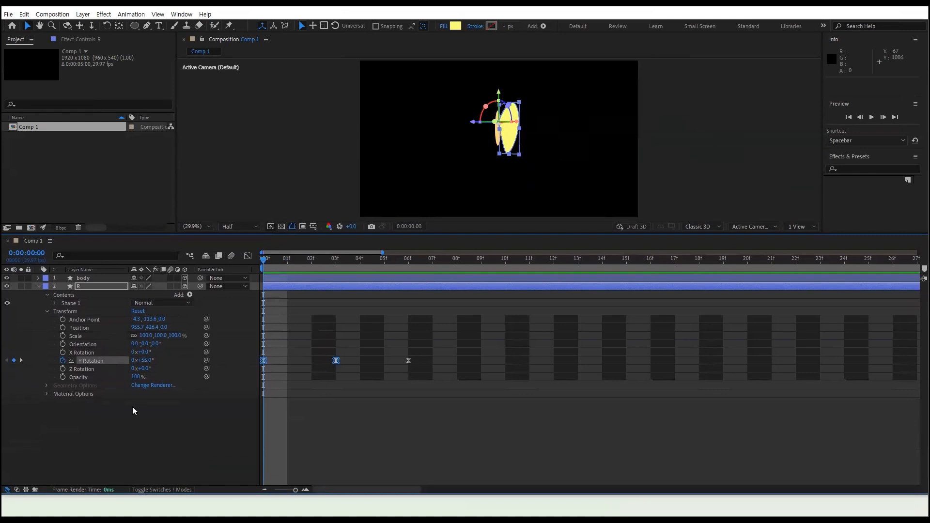
left_click(430, 363)
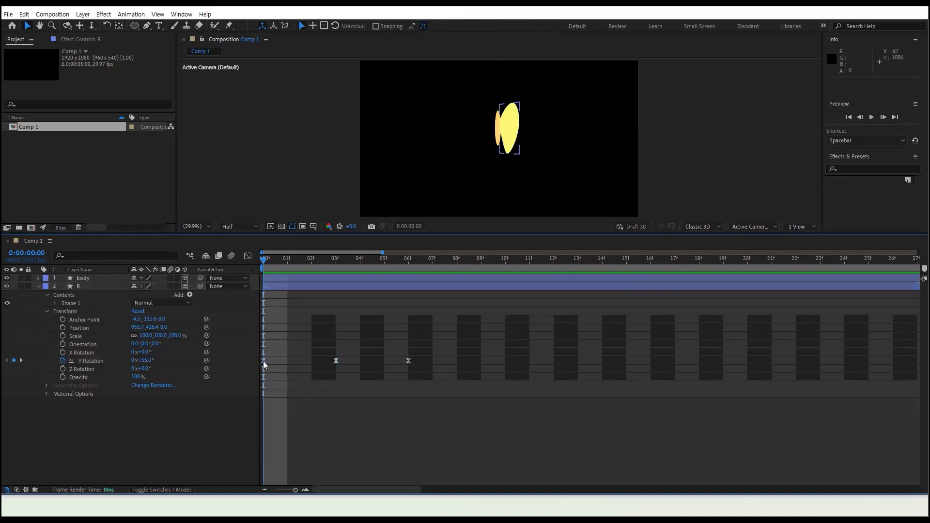
left_click(63, 361, "alt")
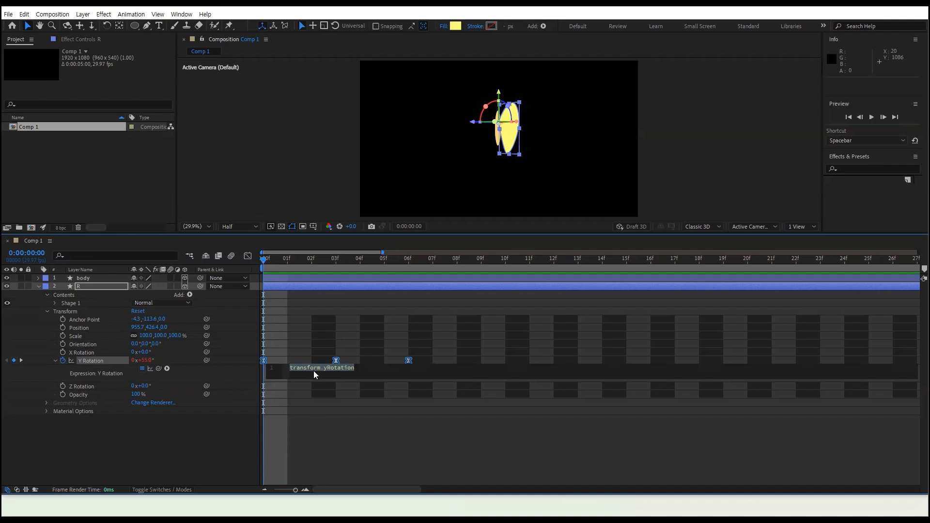
left_click(167, 368)
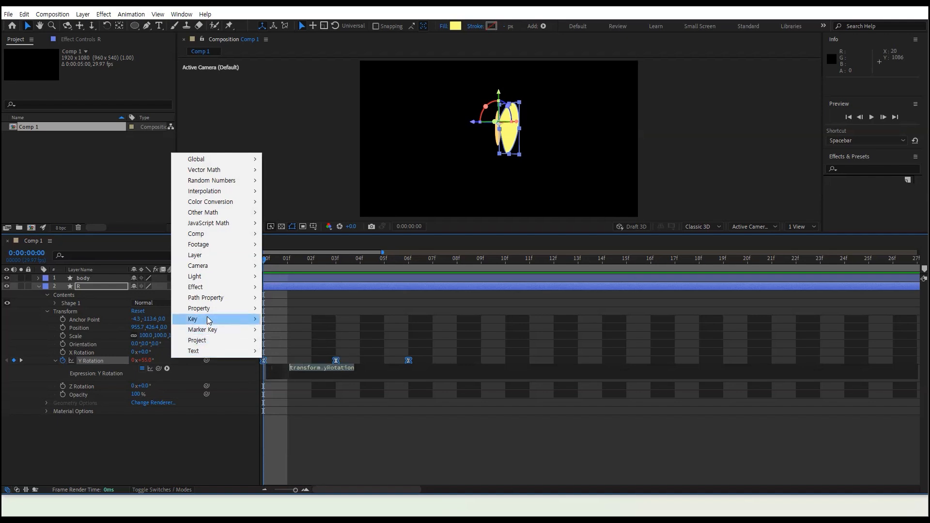
mouse_move(217, 294)
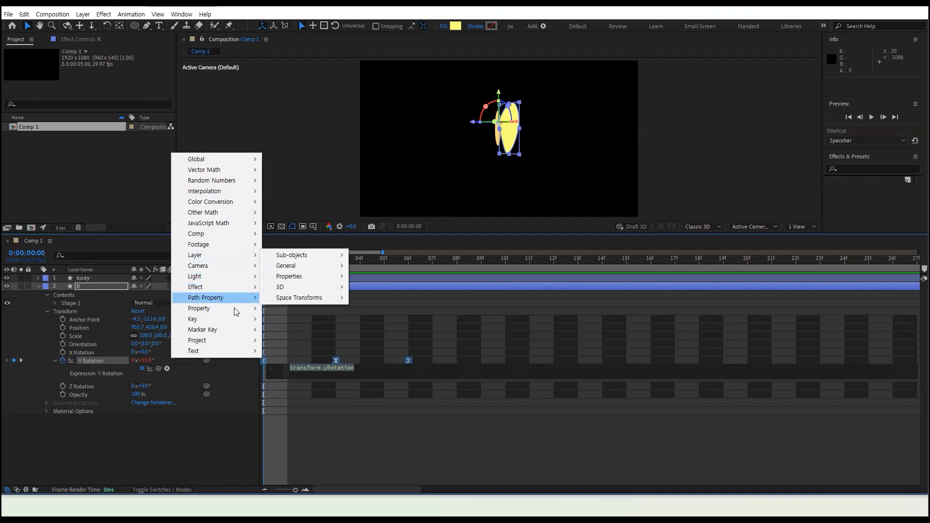
mouse_move(240, 328)
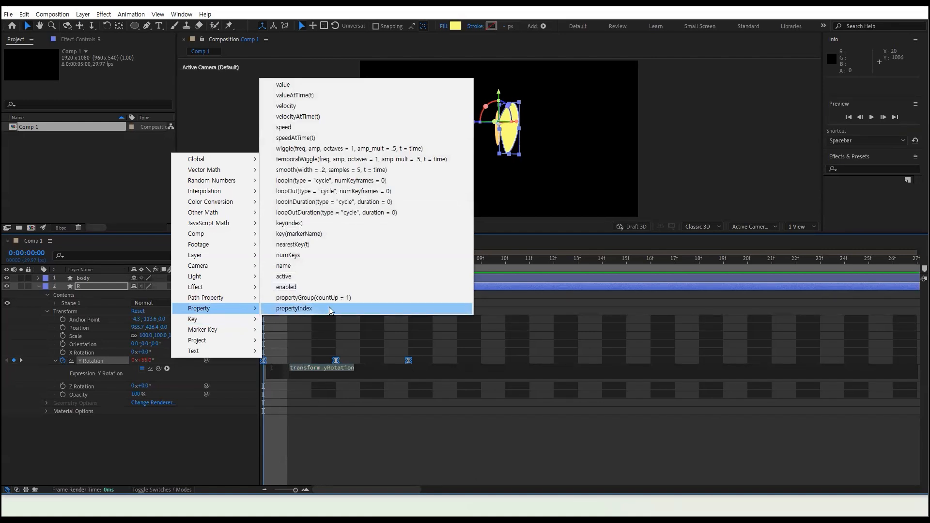
left_click(383, 191)
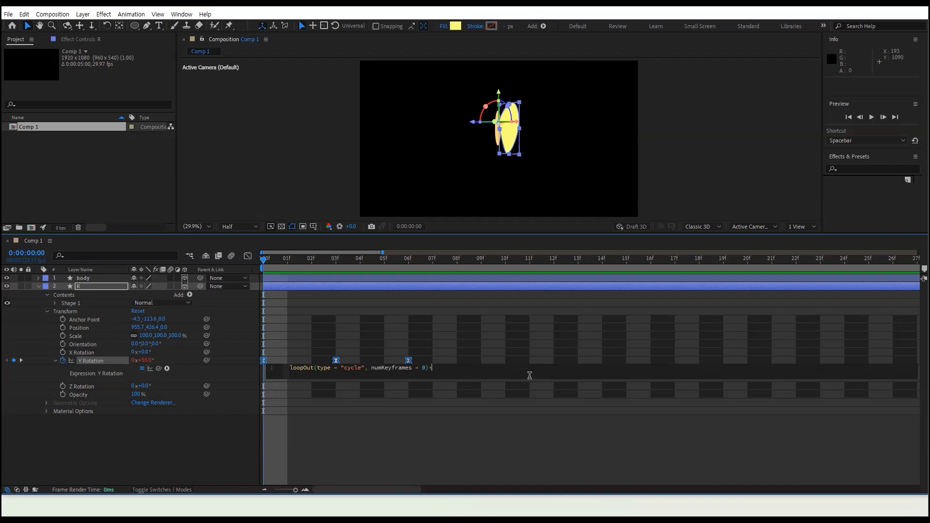
type("1")
- Play back the looping wing flap, show the full 5-second timeline and return to the first frame
left_click(281, 263)
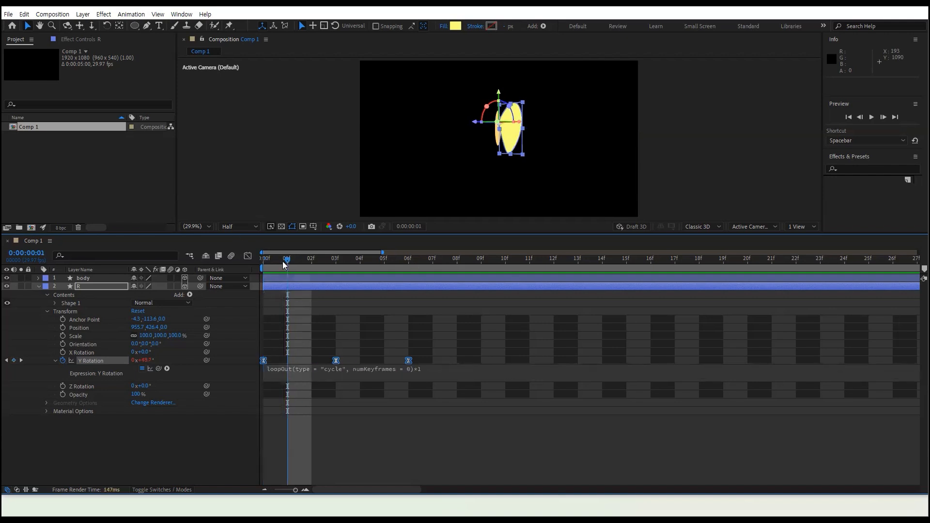
key("space")
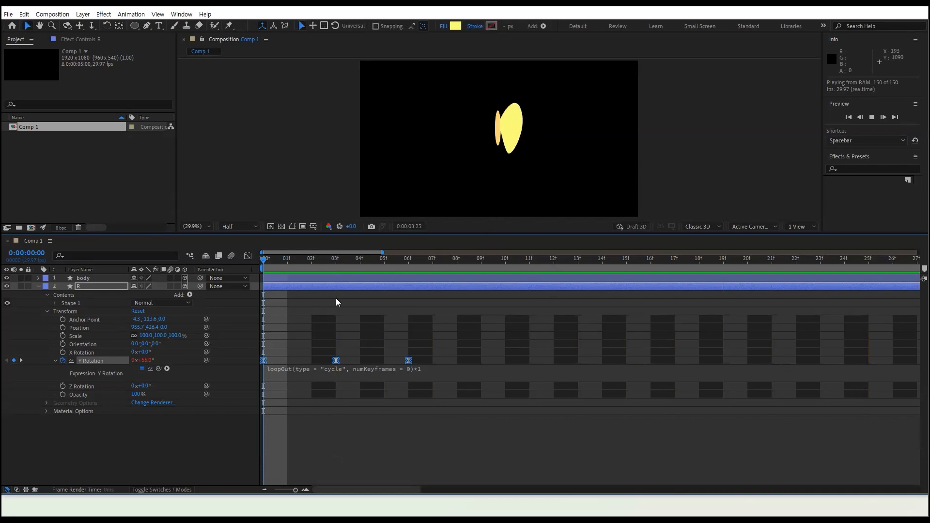
key("space")
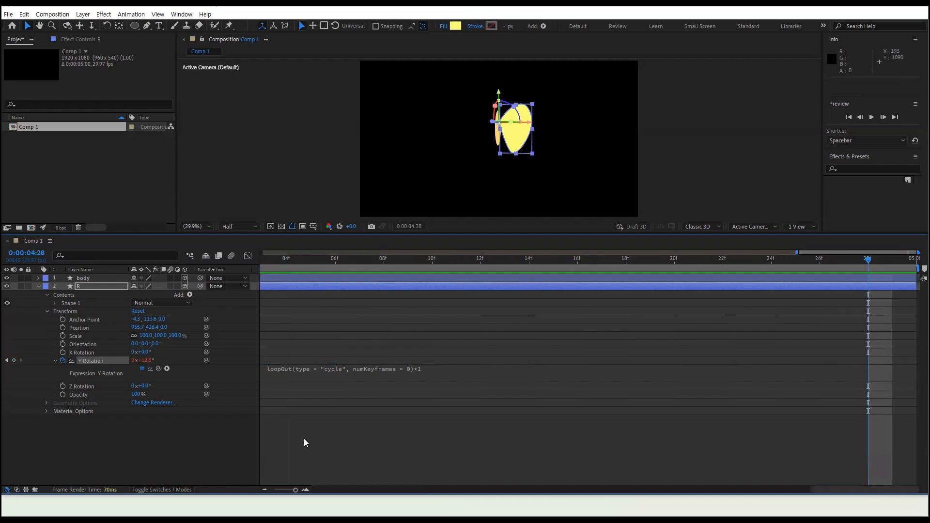
left_click_drag(295, 489, 257, 493)
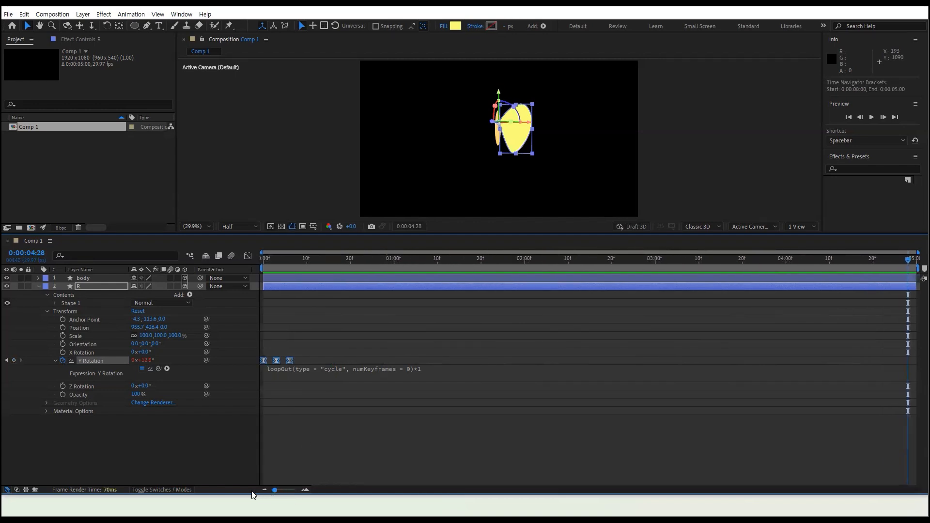
left_click(263, 258)
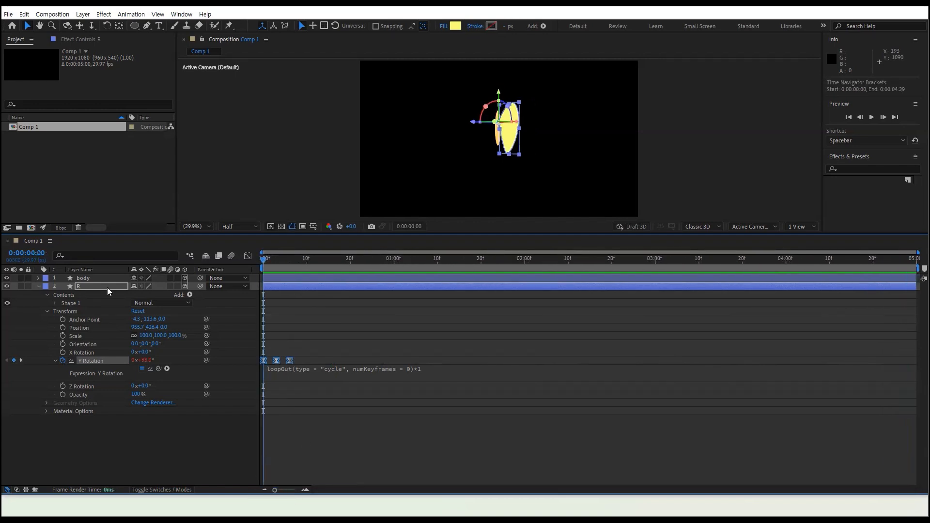
- Duplicate the R layer once and rename the copy L
left_click(101, 285)
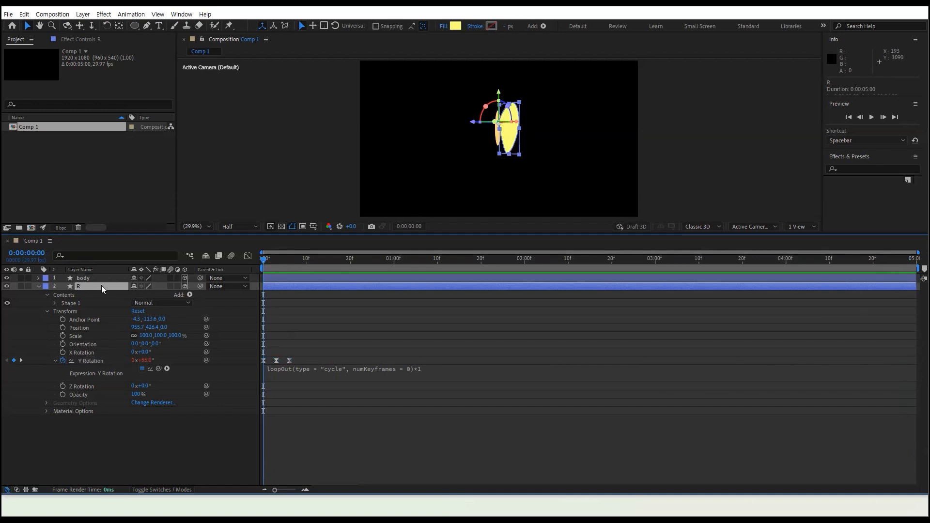
key("ctrl+v")
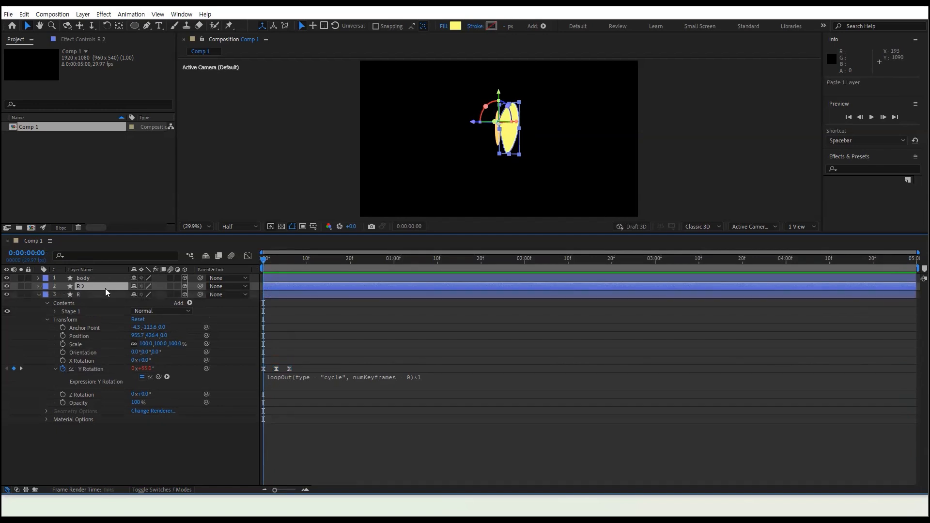
key("ctrl+z")
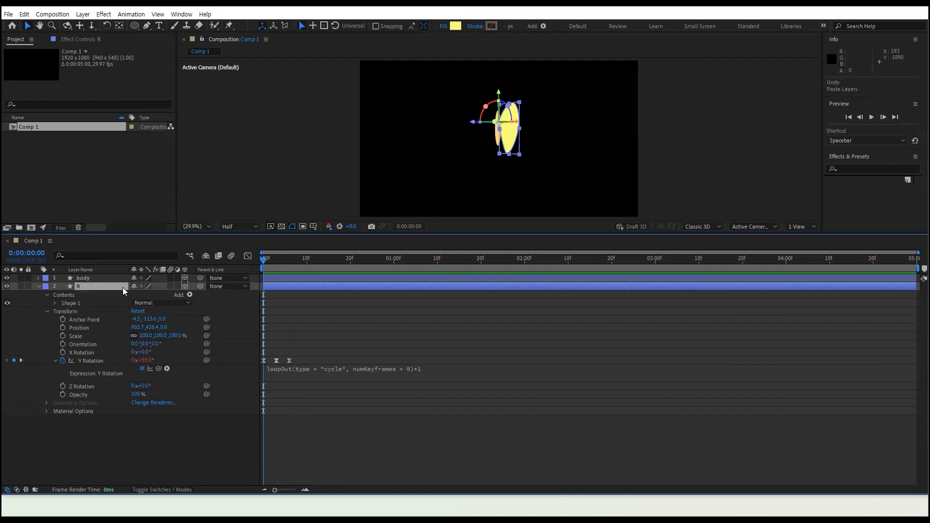
key("ctrl+v")
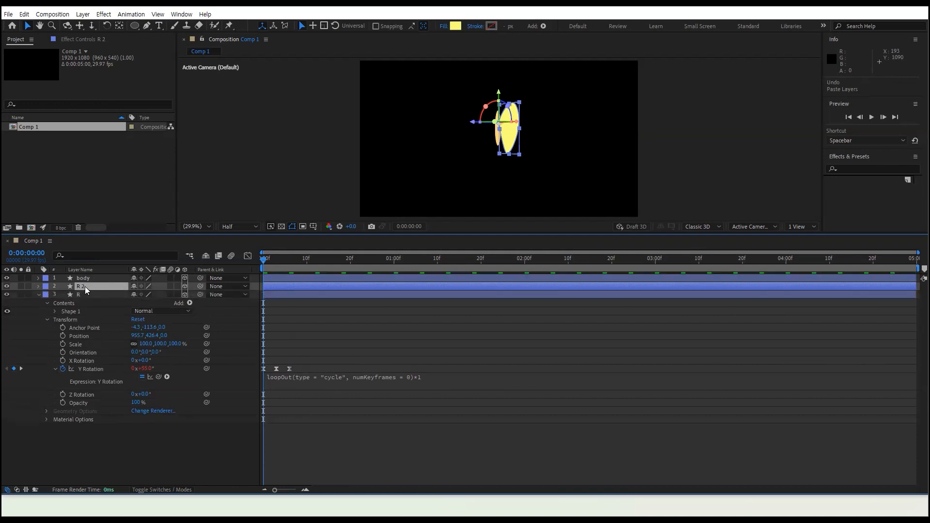
key("Return")
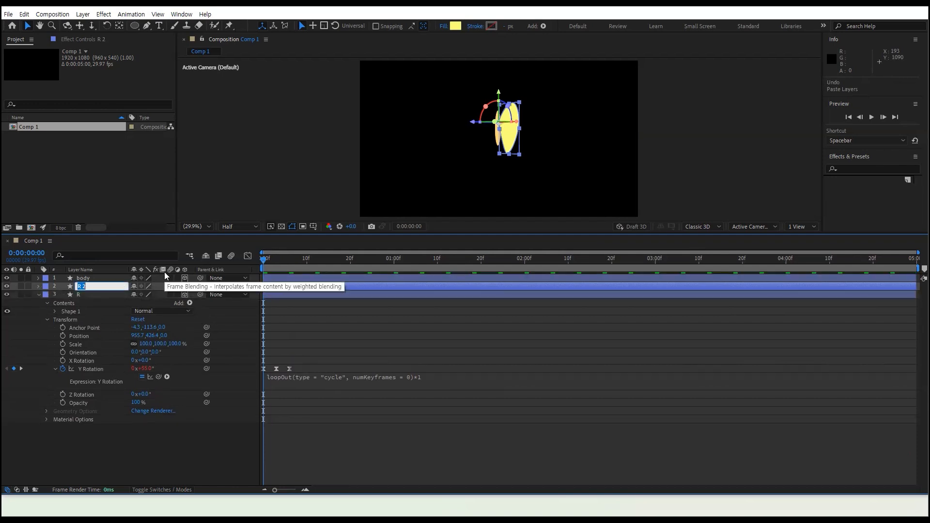
type("L")
key("Return")
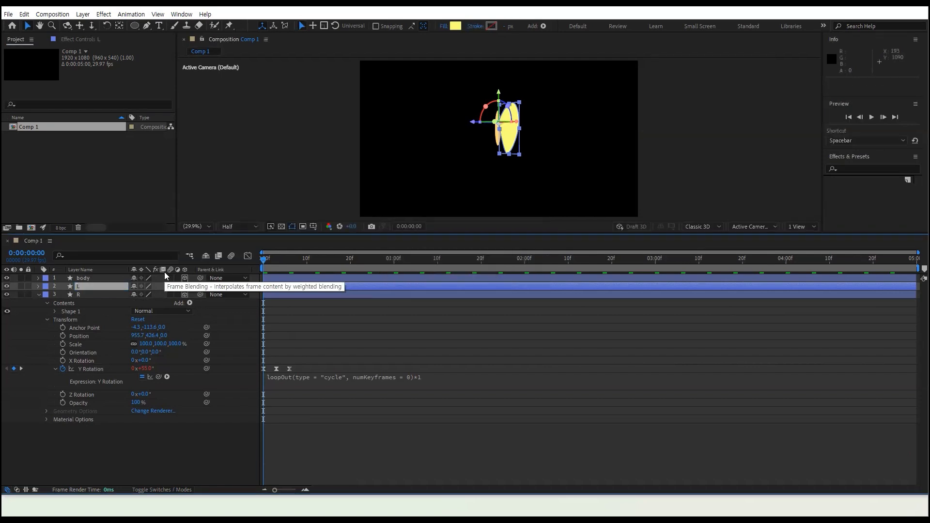
- Collapse the R layer's properties and reveal the L layer's Transform settings with its Y Rotation expression
left_click(39, 295)
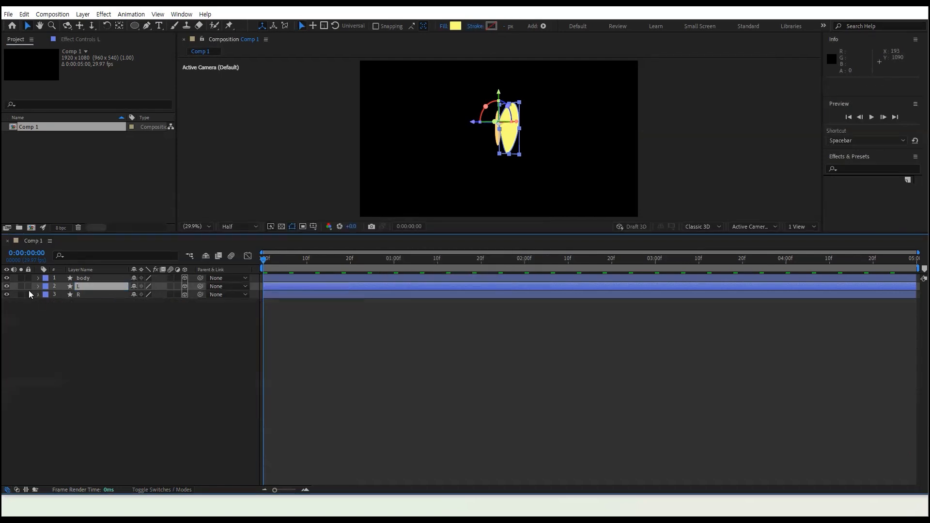
left_click(38, 287)
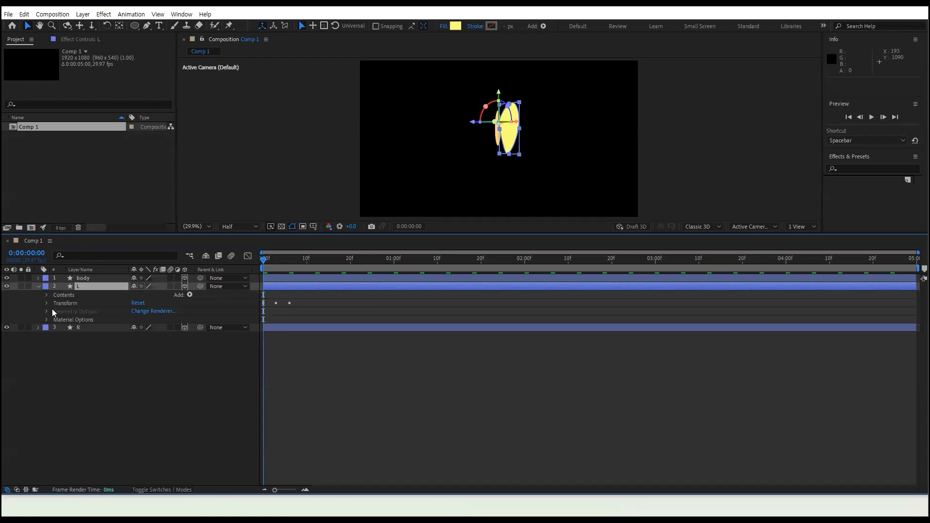
left_click(46, 303)
left_click(94, 353)
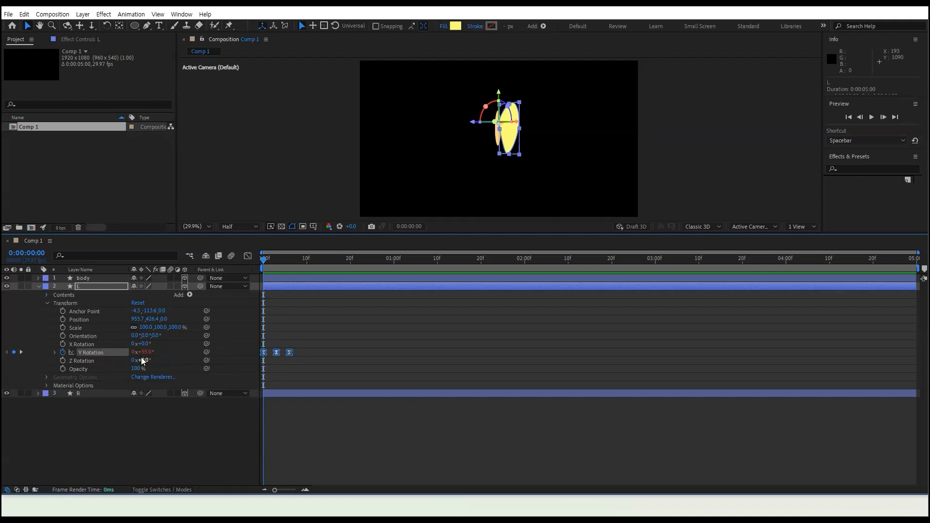
left_click(54, 352)
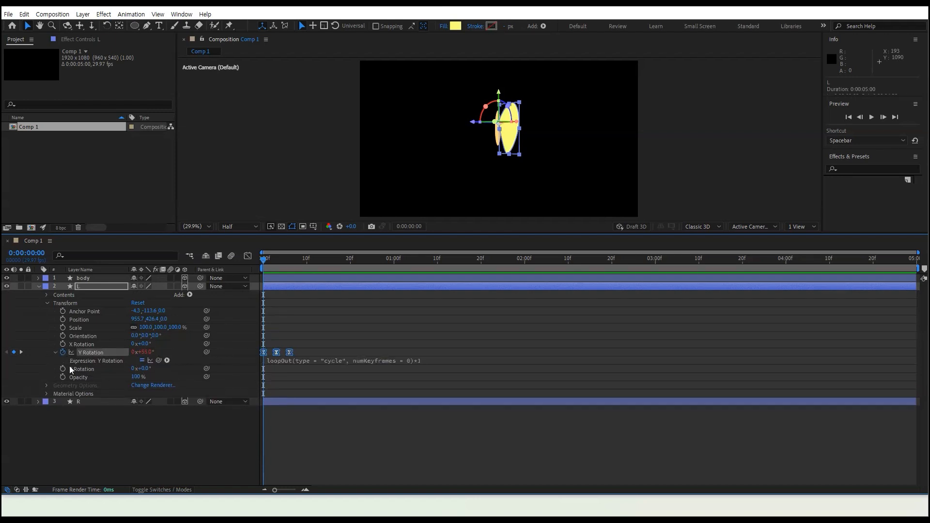
left_click(97, 361)
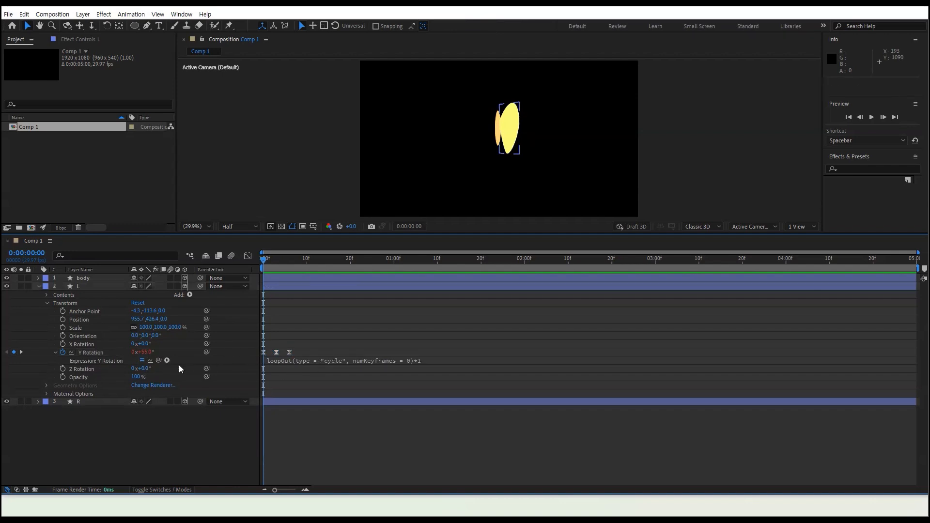
left_click(168, 360)
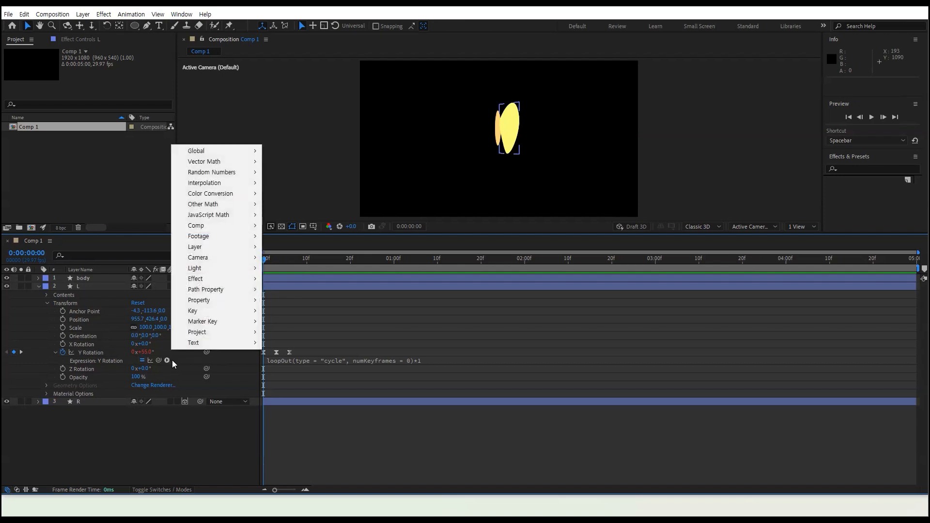
left_click(302, 362)
left_click(301, 362)
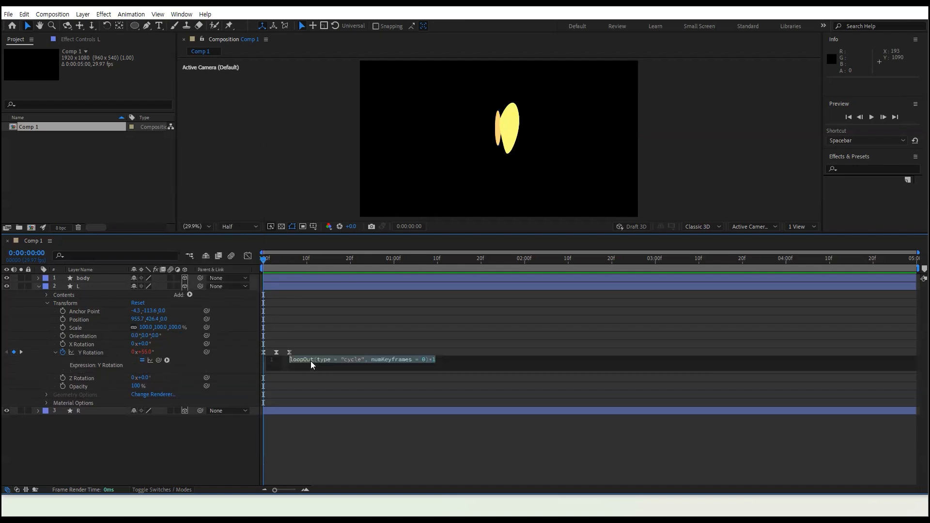
left_click(454, 359)
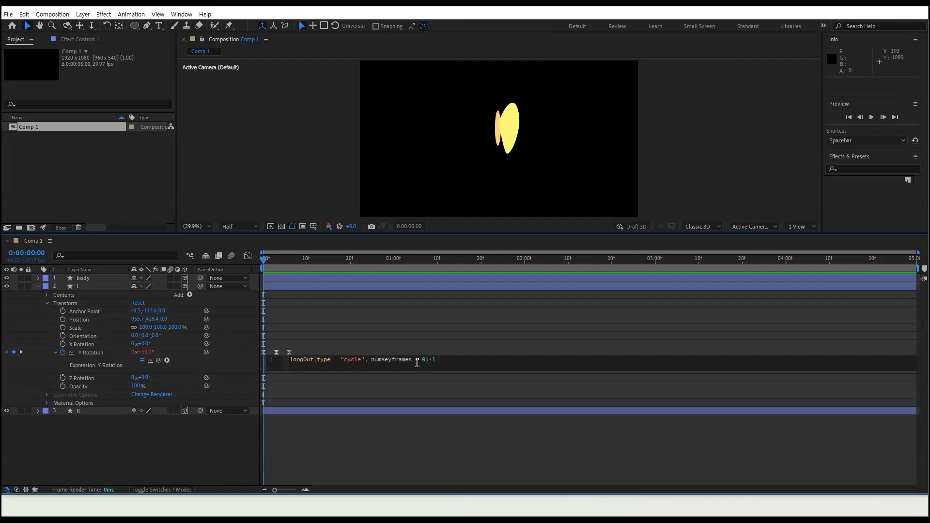
left_click(504, 129)
left_click(331, 343)
- Unlink the L layer's Scale proportions and set its X scale to -100% to mirror the wing
left_click(145, 335)
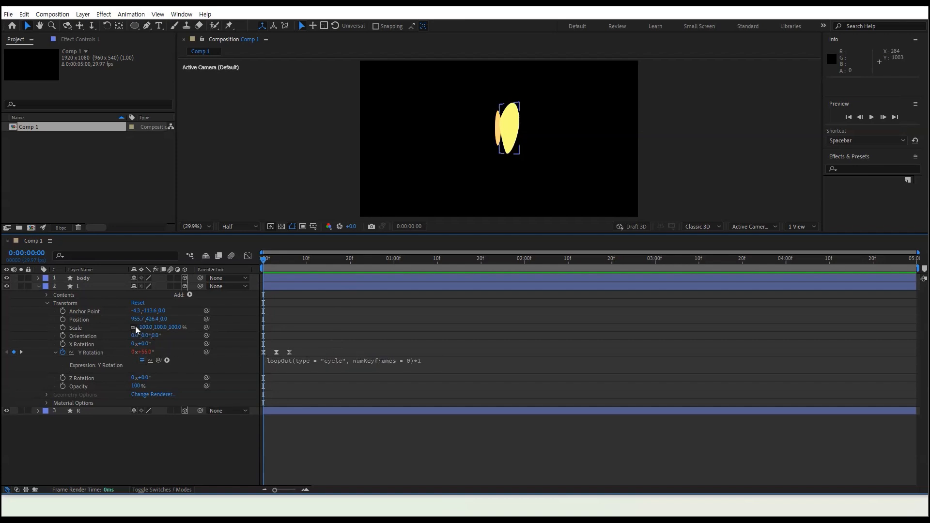
left_click(122, 329)
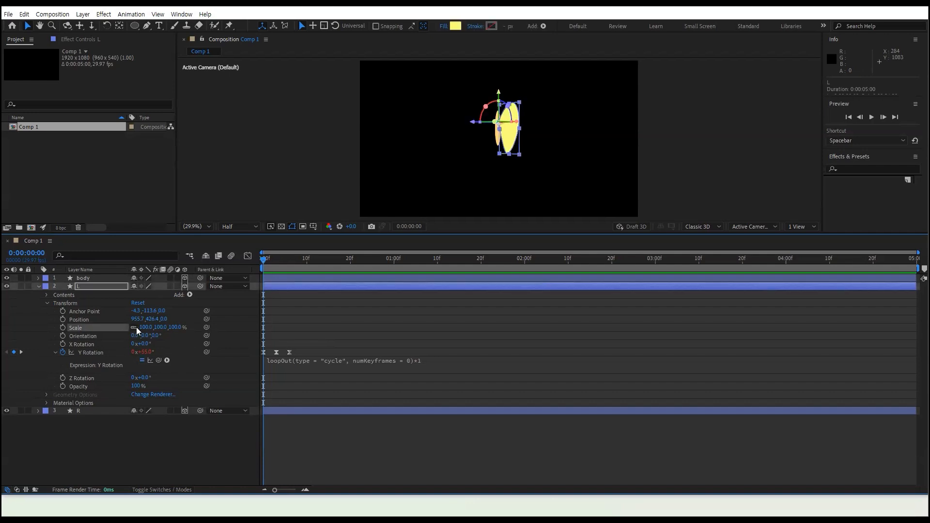
left_click(143, 327)
type("-100")
key("Return")
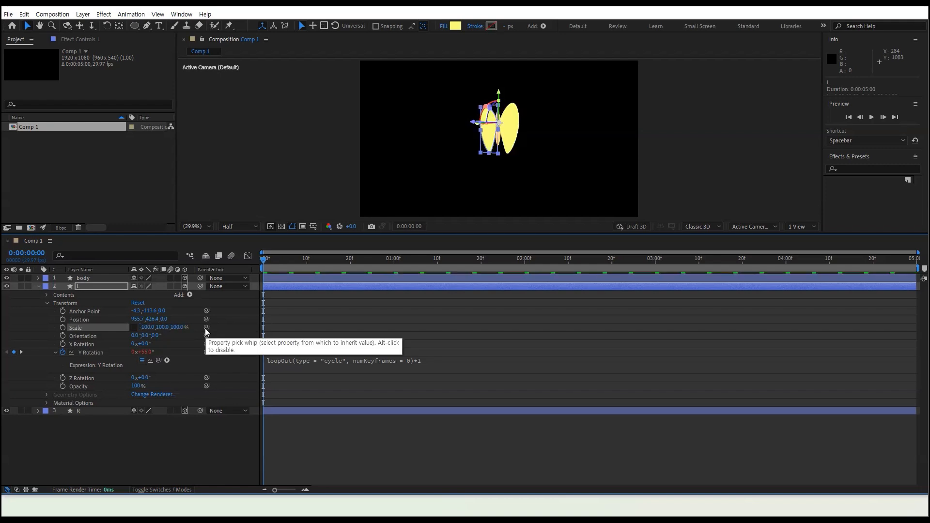
left_click(751, 155)
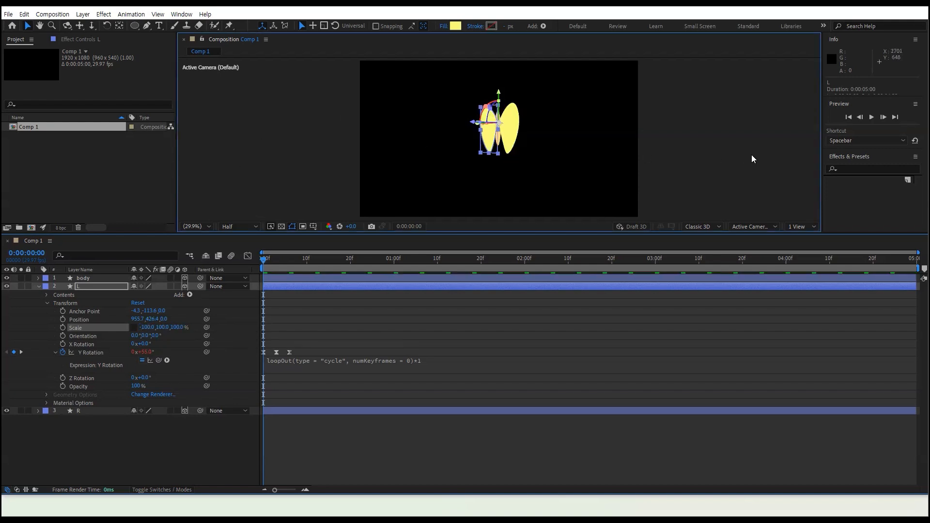
left_click(503, 132)
left_click(500, 140)
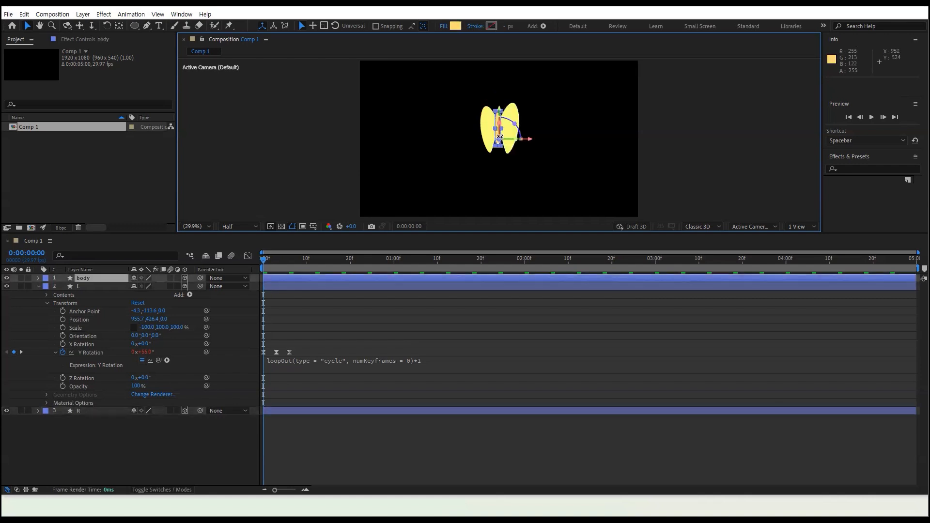
left_click(731, 156)
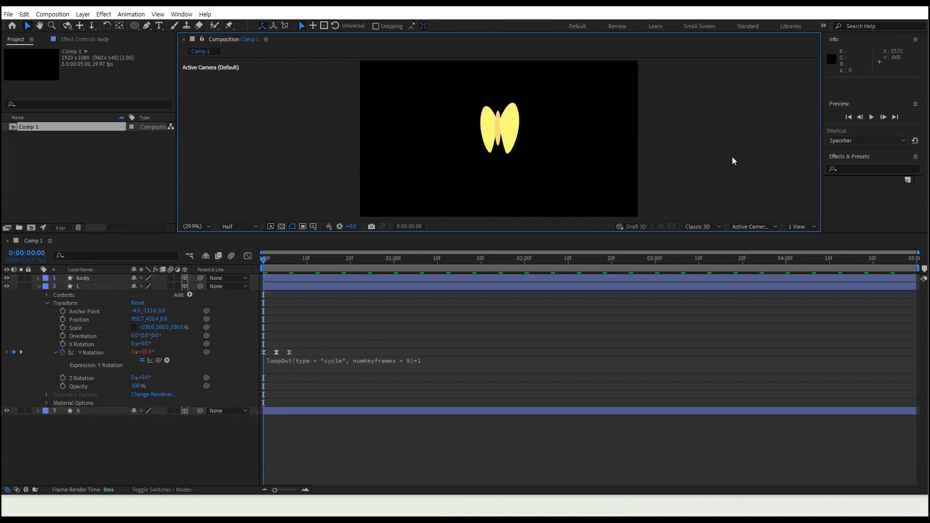
left_click(497, 145)
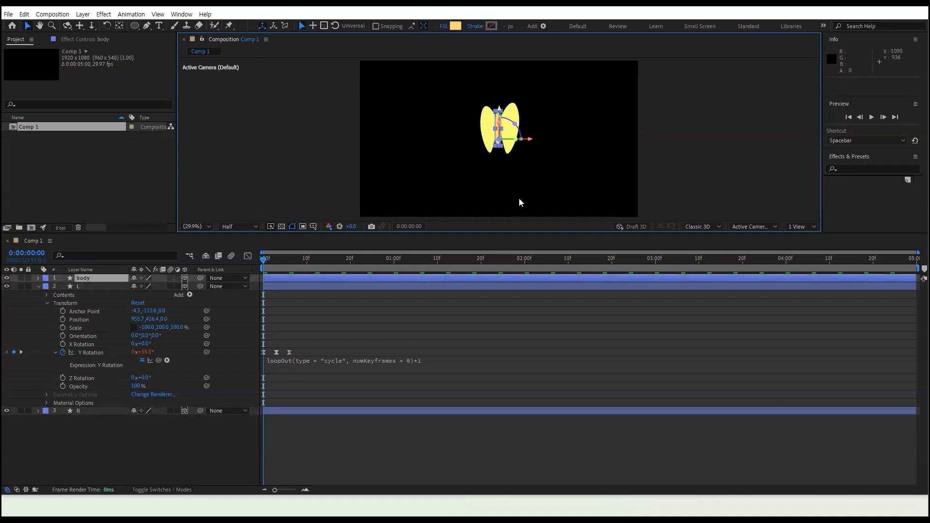
left_click(739, 169)
left_click(525, 277)
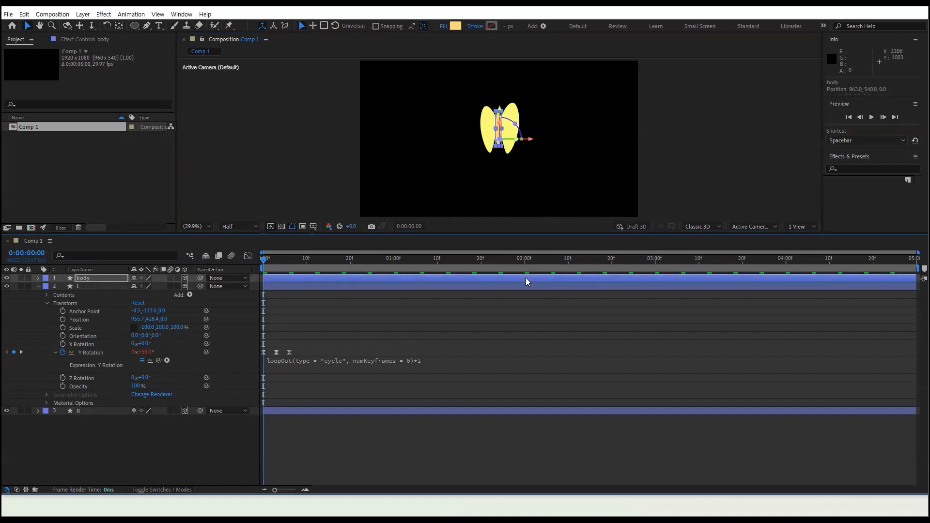
left_click(786, 168)
left_click(508, 279)
left_click(708, 172)
left_click(556, 275)
left_click(685, 155)
left_click(421, 278)
left_click(723, 90)
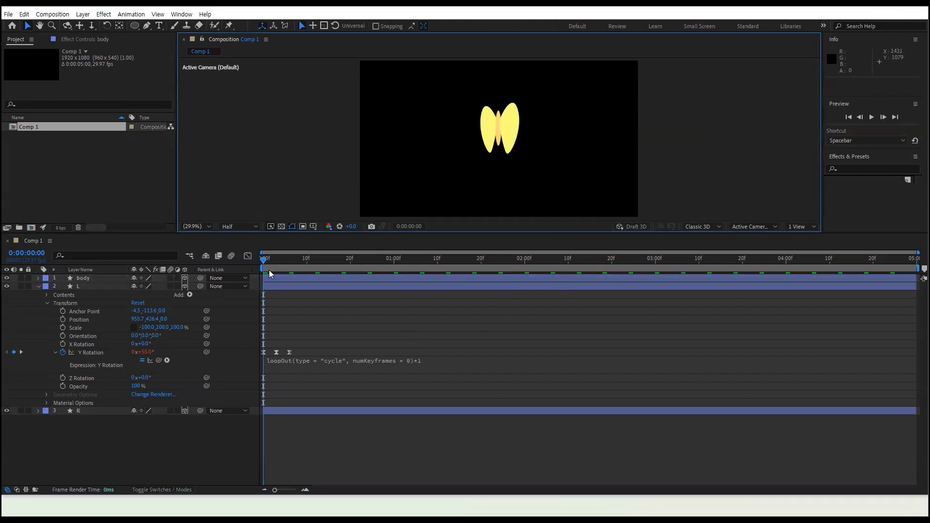
- Scrub through the flap and change the multiplier in the L layer's Y Rotation loopOut expression to *-1
left_click_drag(263, 262, 359, 272)
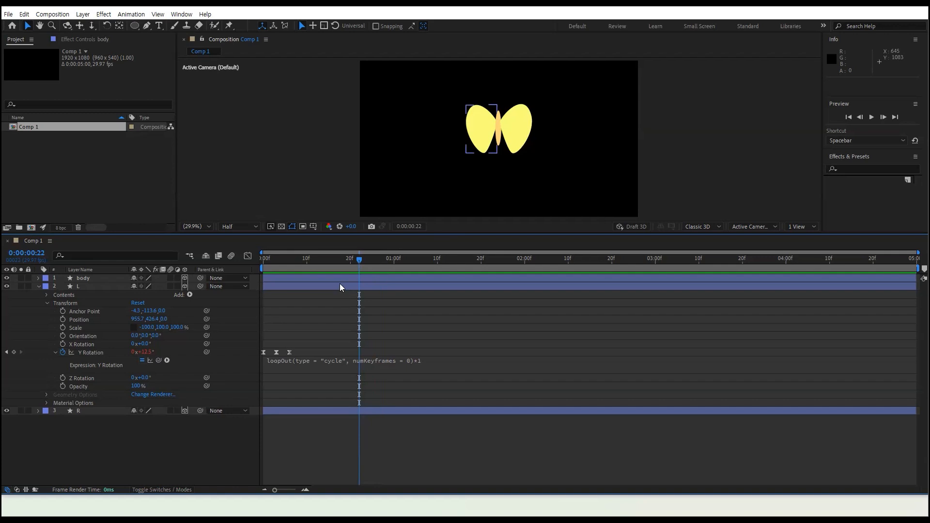
left_click_drag(350, 260, 385, 274)
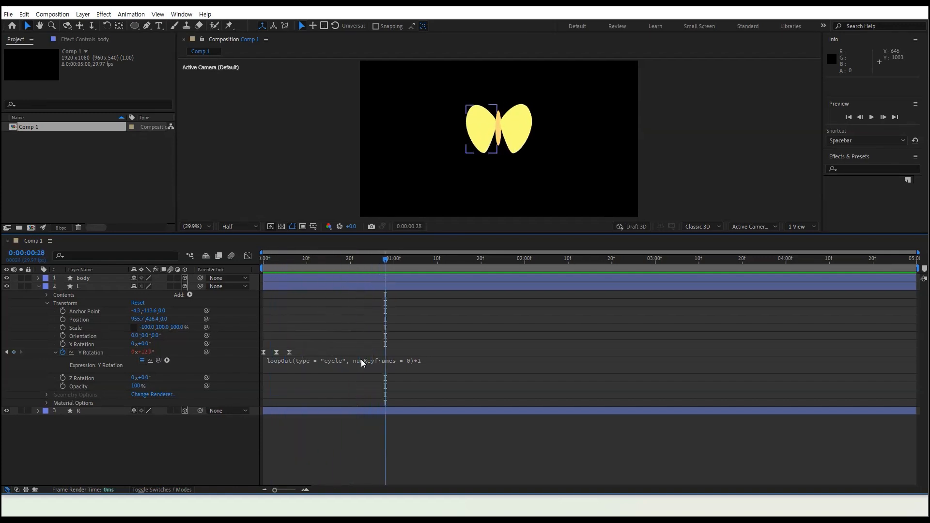
left_click(360, 359)
left_click(441, 359)
left_click(696, 353)
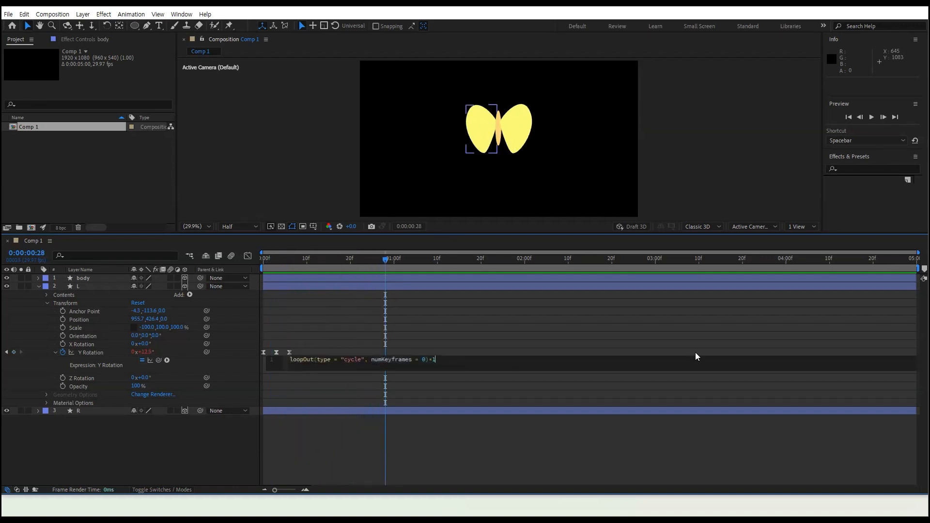
type("-")
- Play back both flapping wings from the first frame and collapse the L layer's properties
left_click_drag(326, 260, 246, 271)
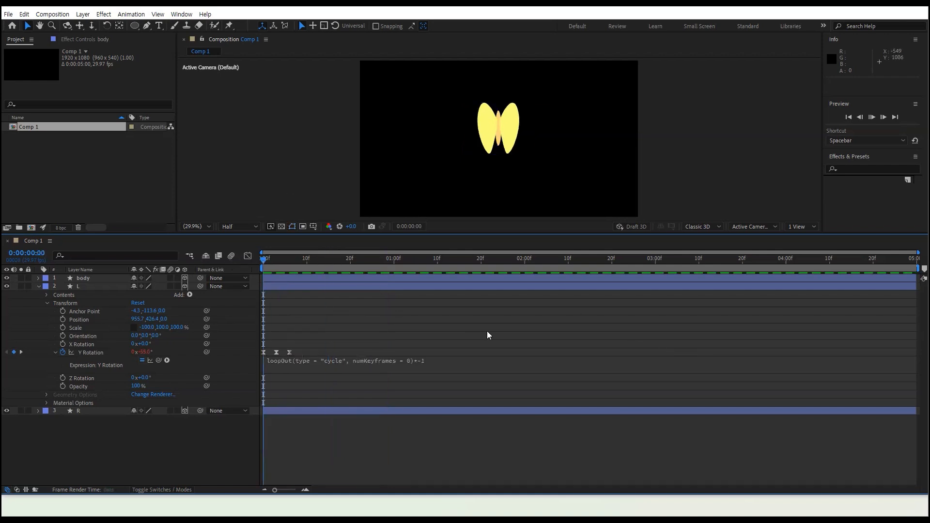
key("space")
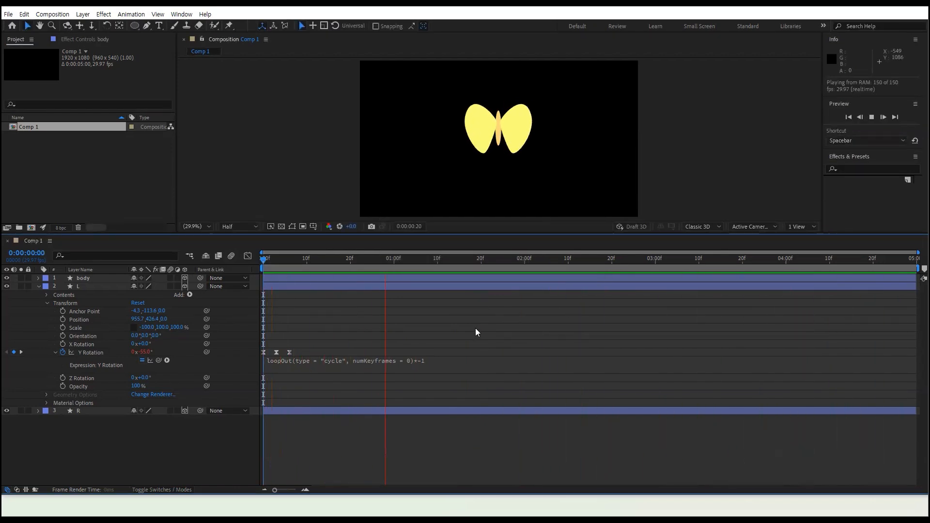
left_click(77, 286)
left_click(39, 286)
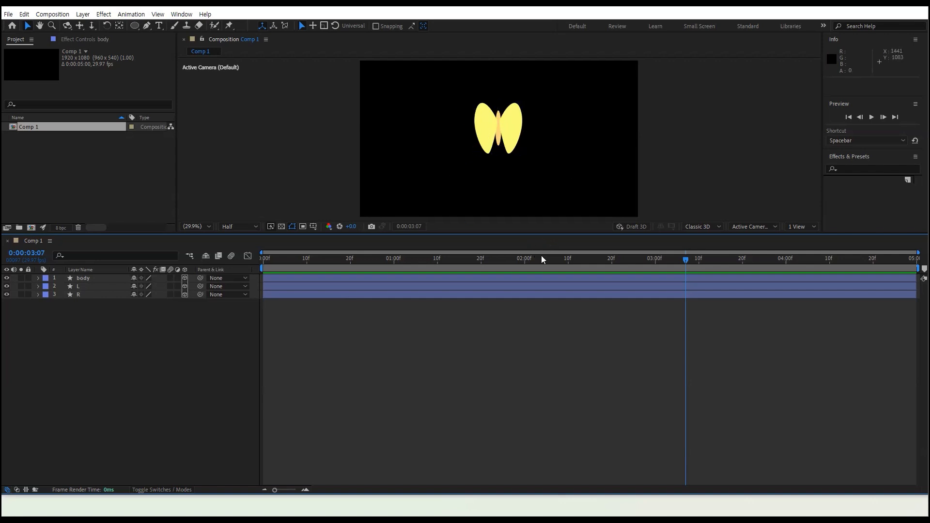
left_click(499, 115)
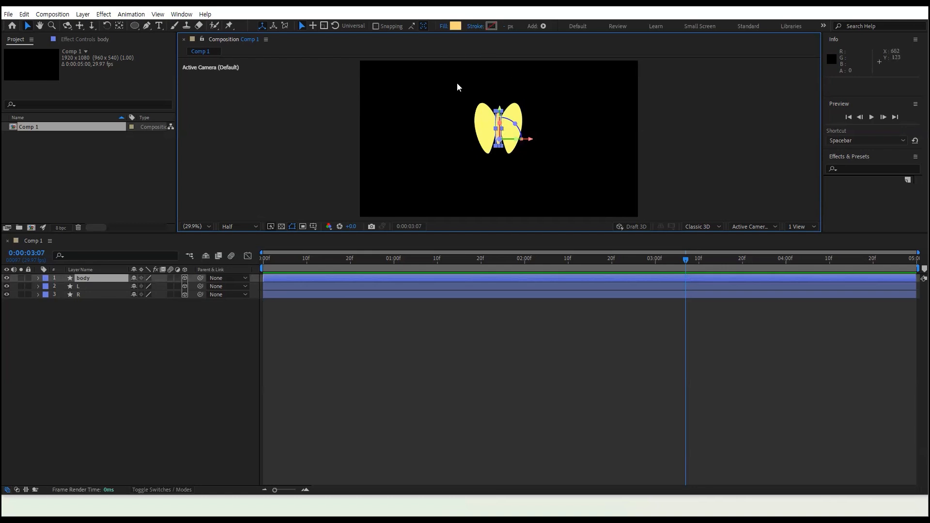
left_click(743, 134)
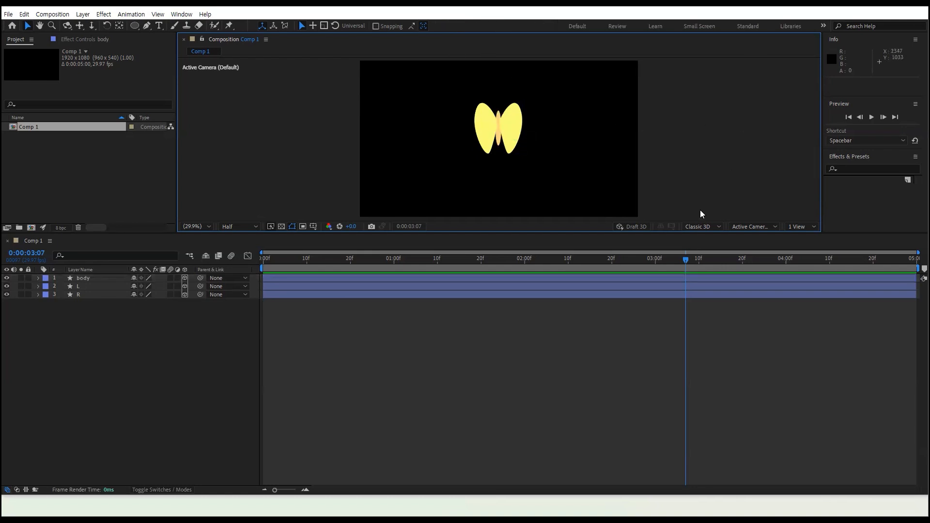
left_click(101, 288)
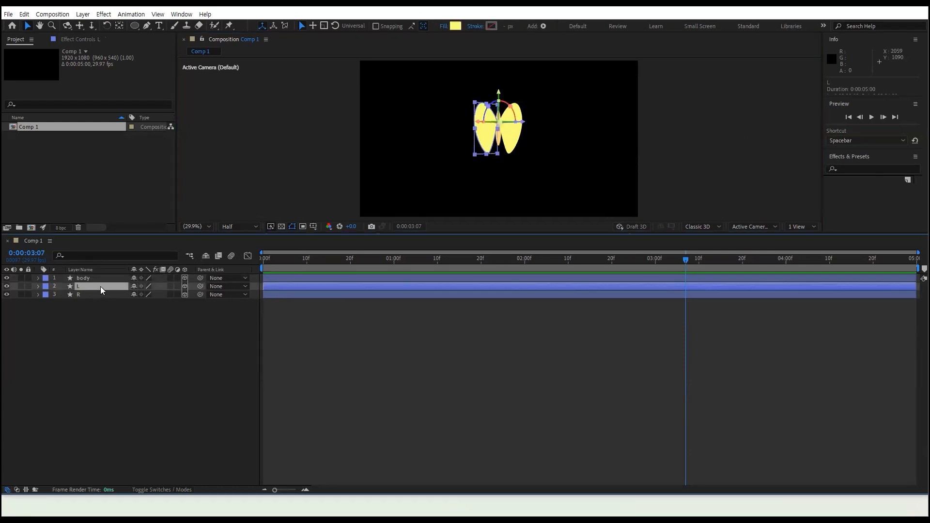
- Hide the Parent & Link column in the timeline and show it again
right_click(236, 273)
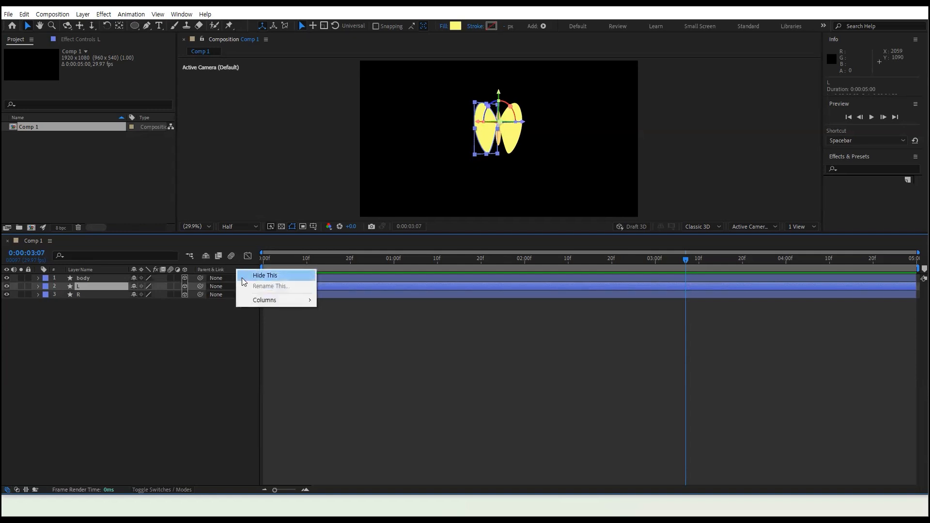
mouse_move(252, 305)
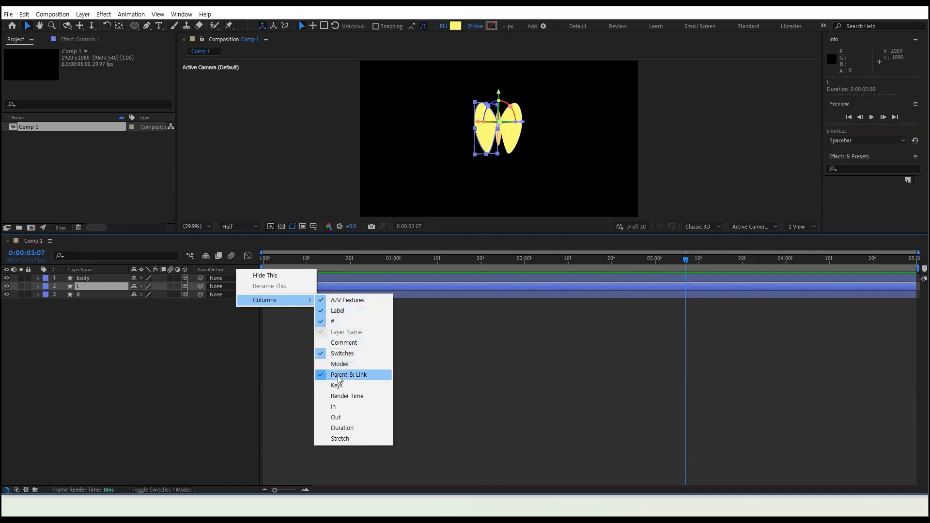
left_click(323, 376)
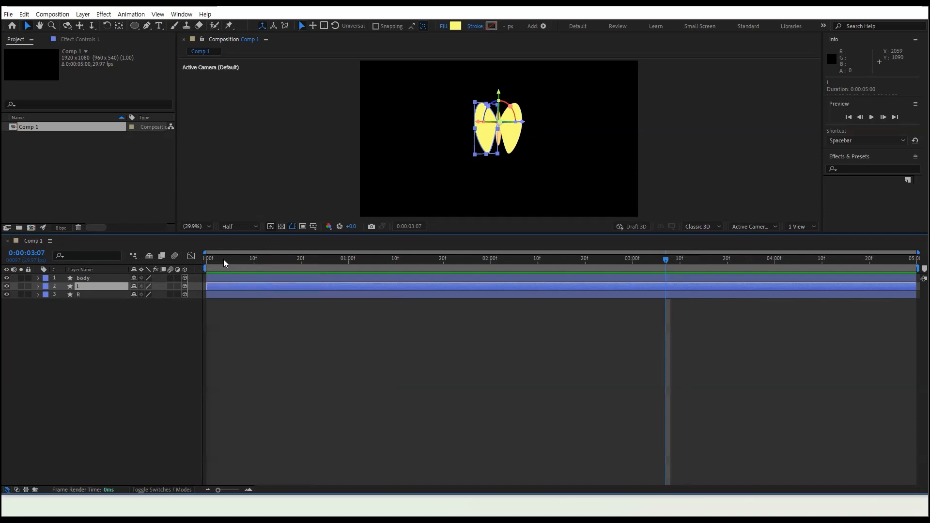
right_click(200, 269)
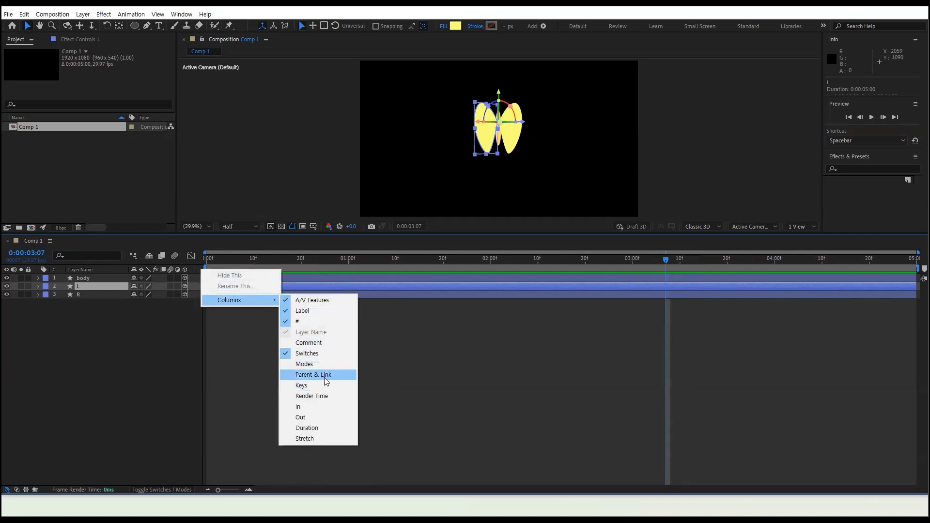
left_click(324, 378)
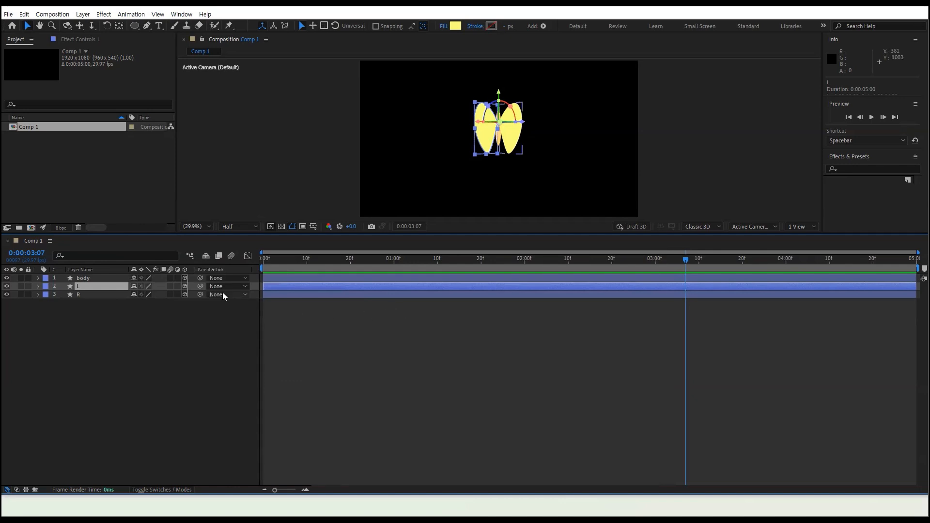
- Deselect all layers and play back the butterfly animation from the first frame, stopping at 0:00:04:00
left_click(393, 314)
key("Home")
key("space")
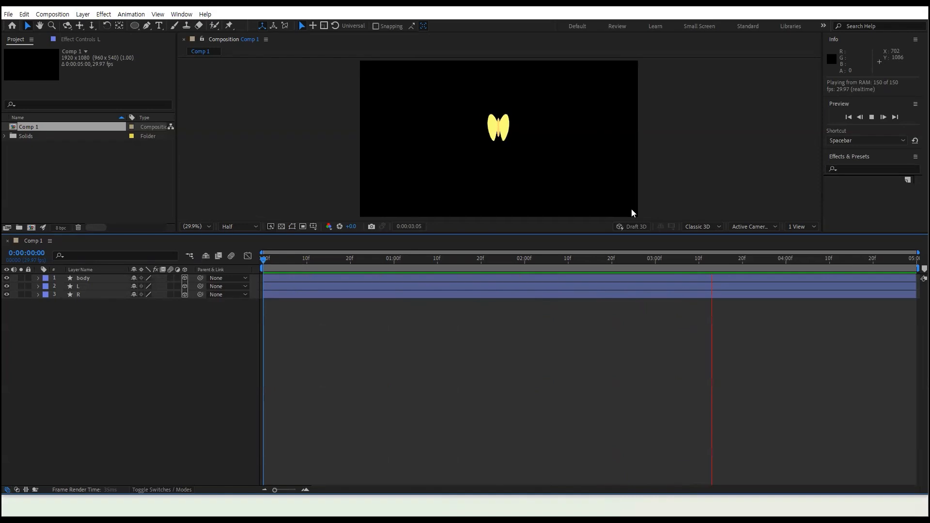
key("space")
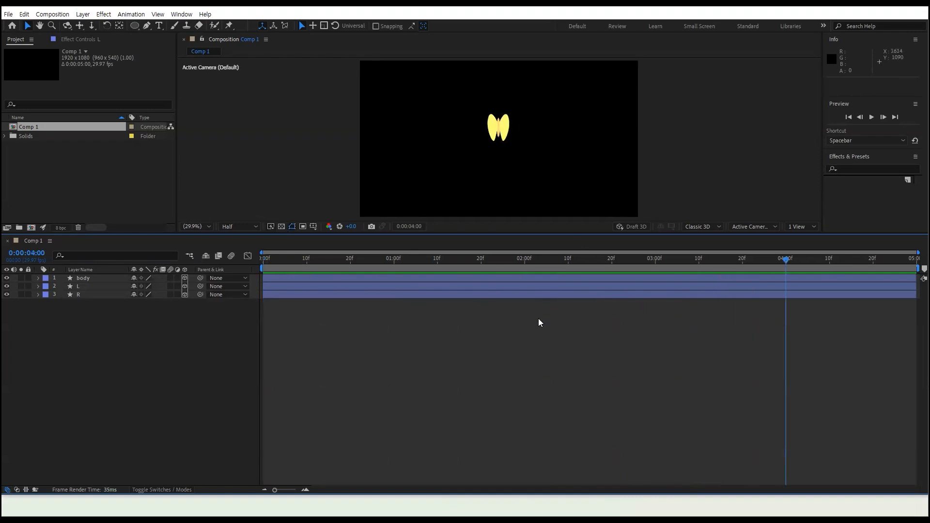
- Add a null object layer to Comp 1
left_click(84, 14)
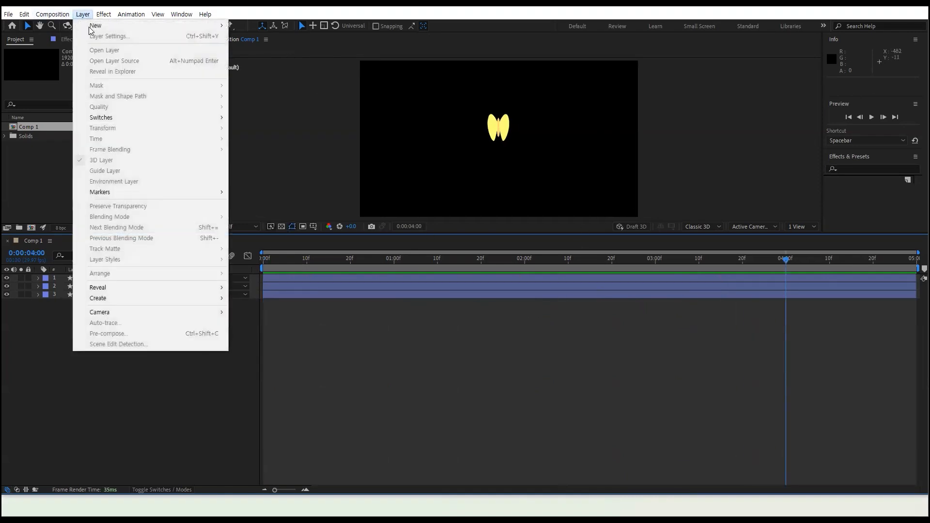
mouse_move(102, 25)
left_click(268, 71)
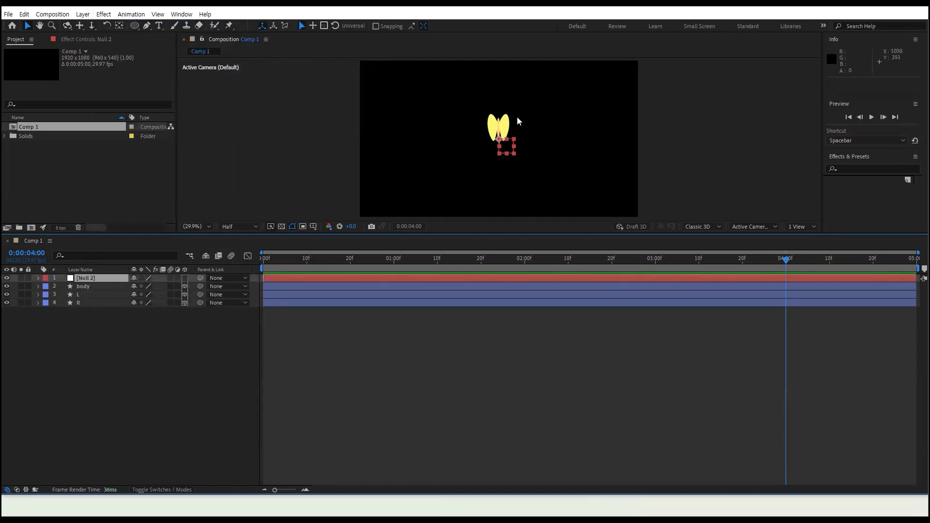
- Reveal the null's transform properties and parent the body, L and R layers to Null 2
left_click(38, 278)
left_click(47, 286)
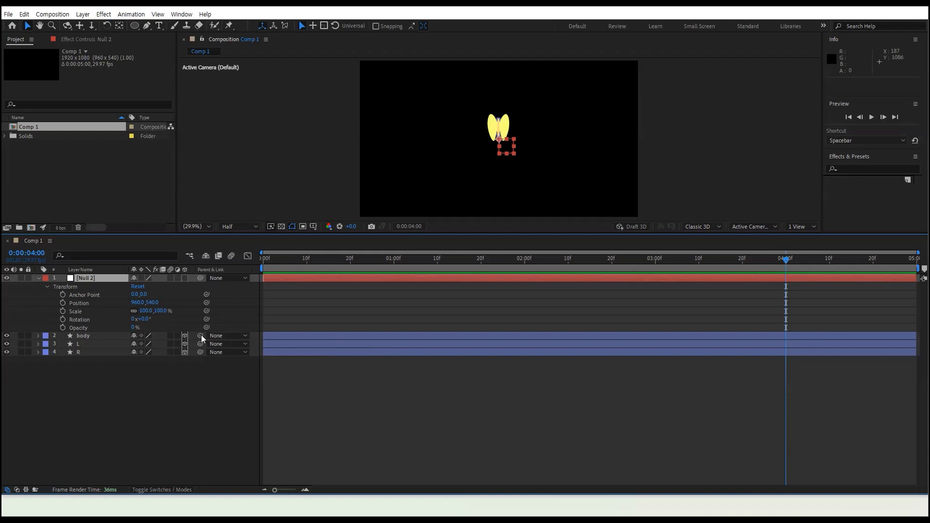
left_click(245, 336)
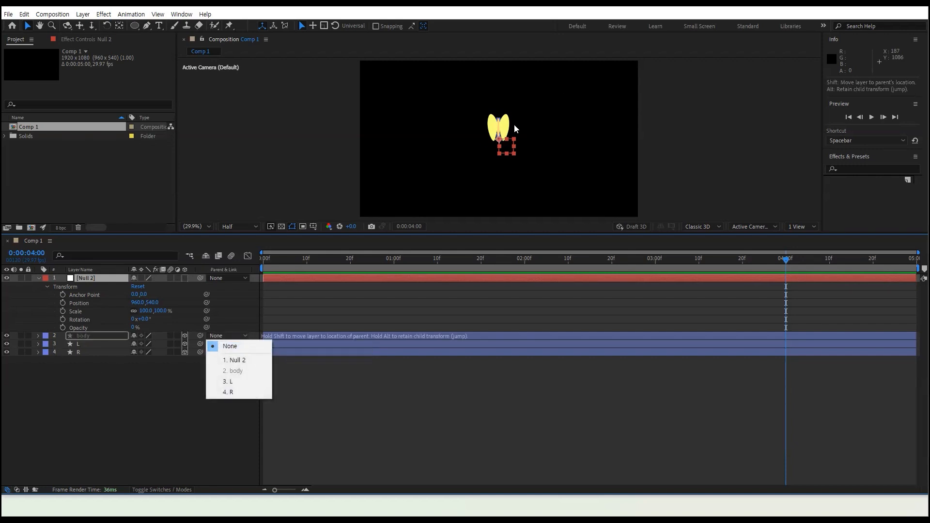
left_click(245, 362)
left_click(236, 345)
left_click(235, 368)
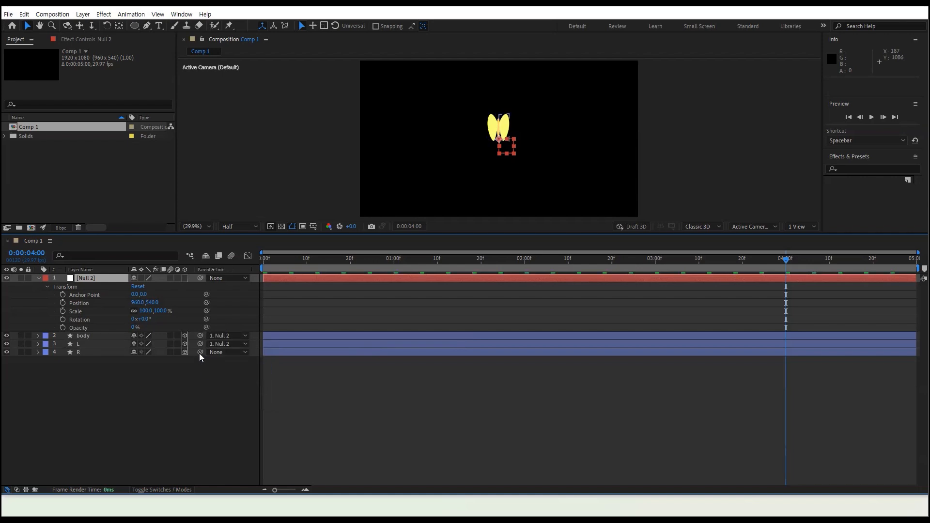
left_click_drag(200, 352, 95, 277)
- Make Null 2 a 3D layer, scale it to 77%, and rotate it about -63° in X and 50° in Y and Z
left_click_drag(388, 271, 324, 266)
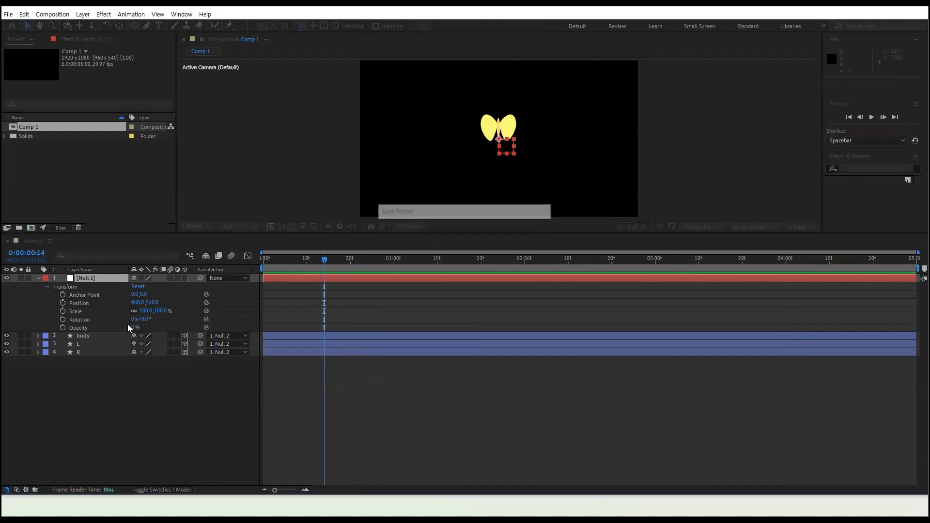
left_click(185, 277)
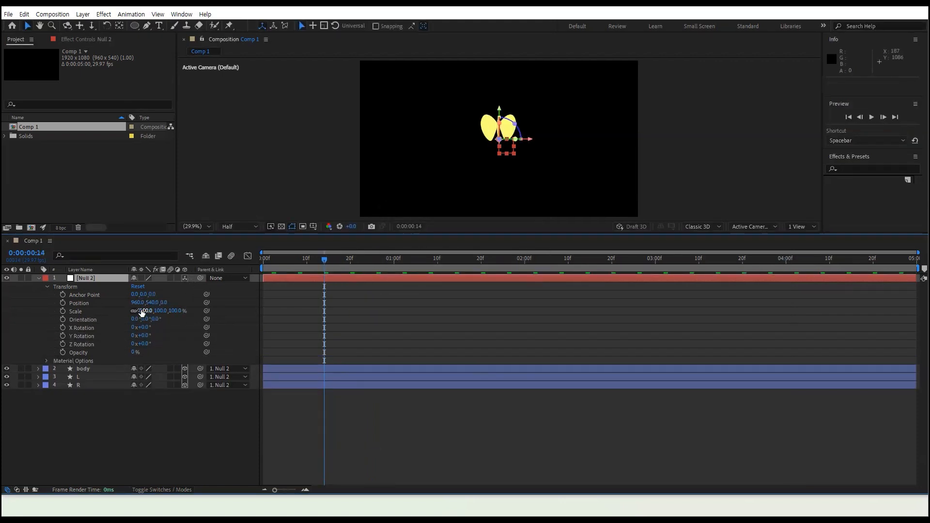
left_click_drag(152, 303, 158, 328)
key("ctrl+z")
key("ctrl+z")
left_click_drag(144, 328, 113, 343)
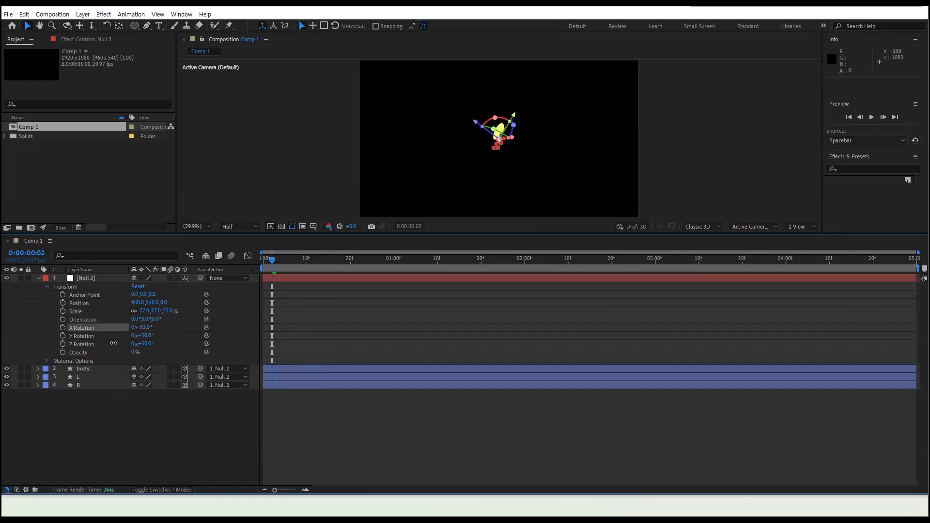
- Preview the tilted butterfly from the first frame and set the null's X Rotation to -50°
left_click_drag(272, 261, 232, 271)
key("space")
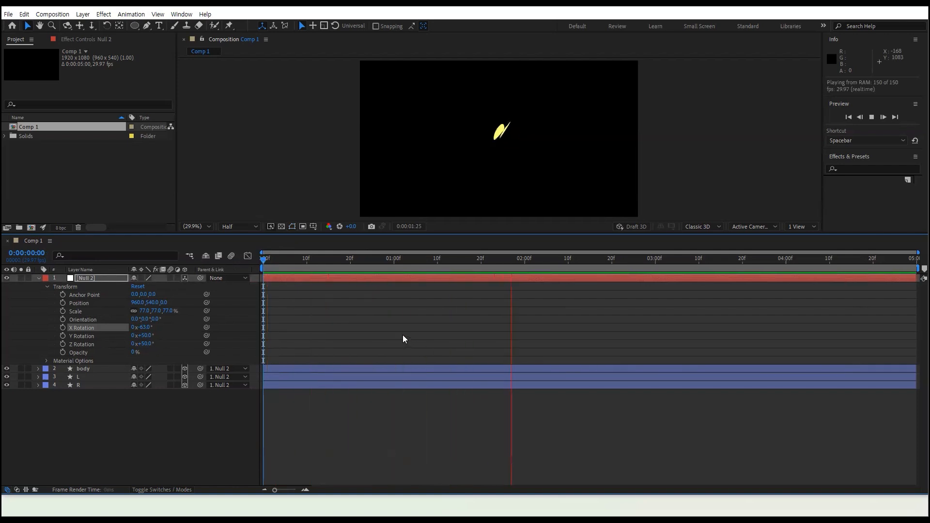
left_click(149, 327)
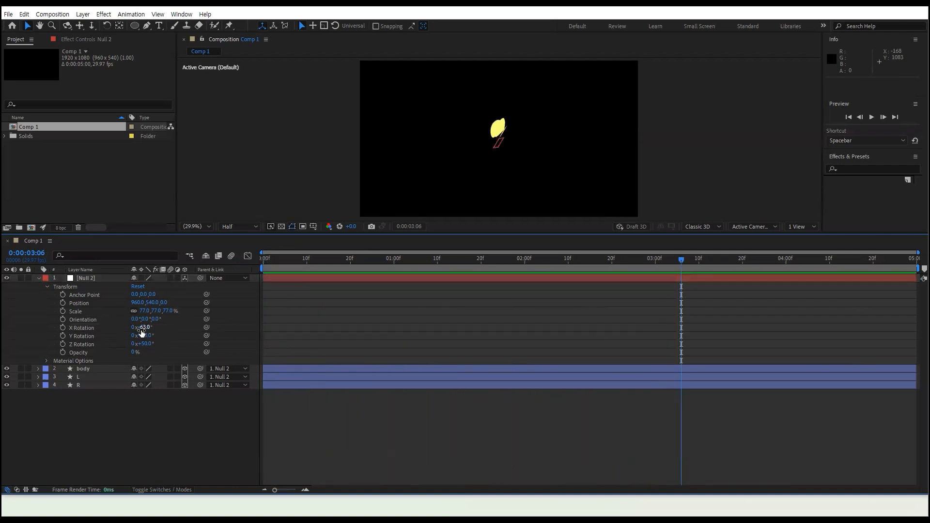
type("-50")
key("Return")
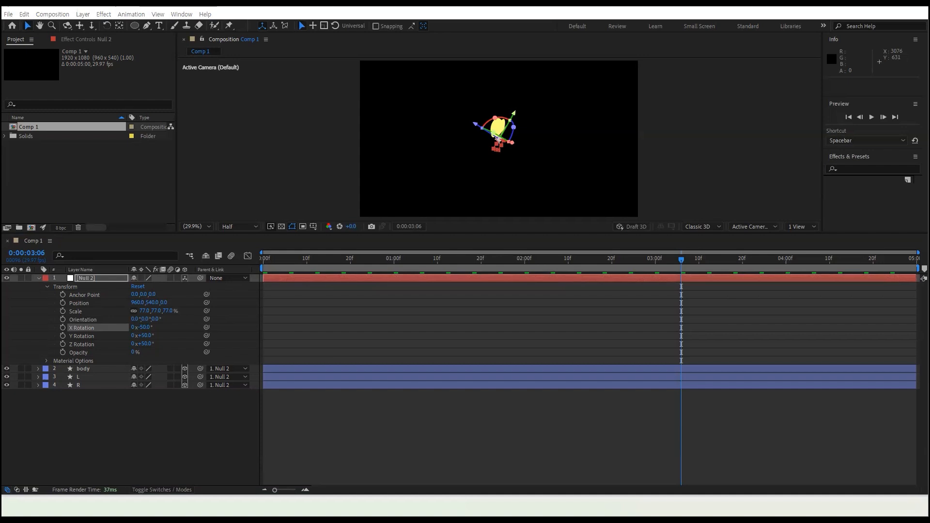
- Play back the tilted butterfly's wing flaps twice from the first frame and return to the start
left_click_drag(583, 260, 164, 240)
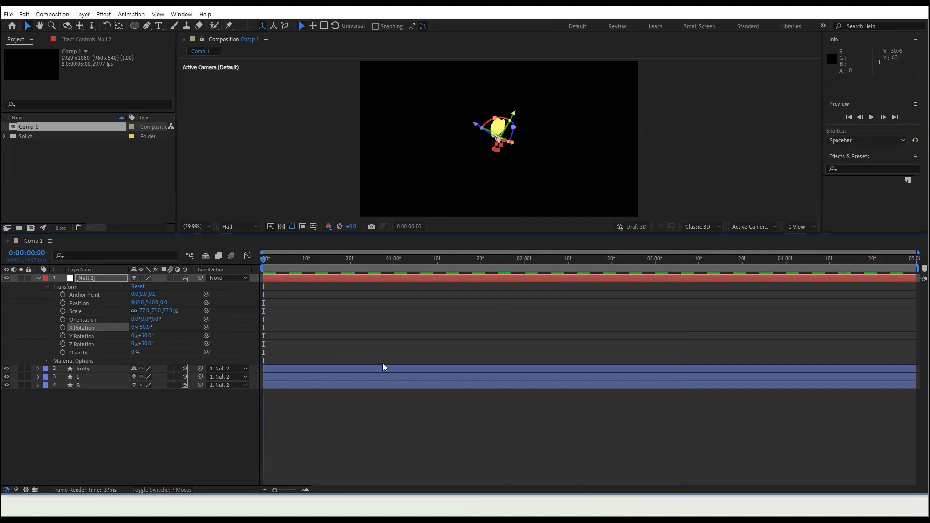
left_click(370, 398)
key("space")
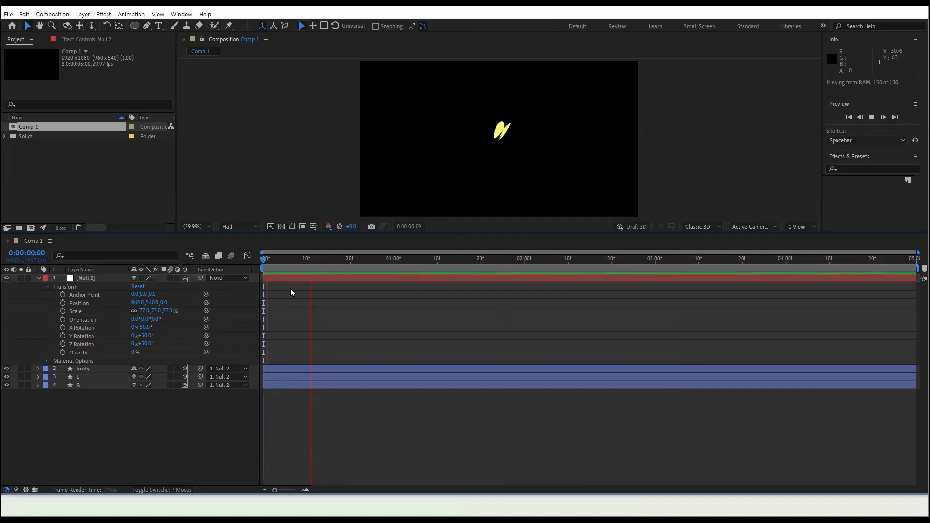
key("space")
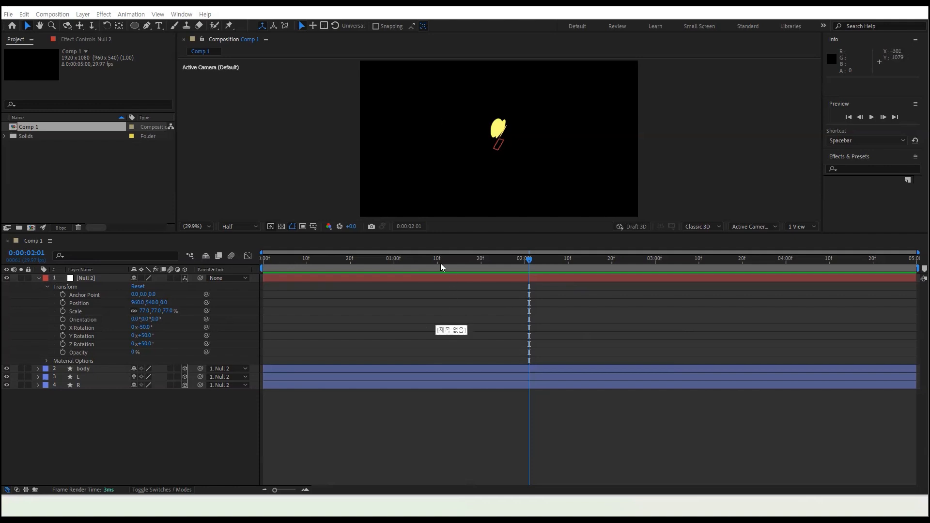
key("Home")
key("space")
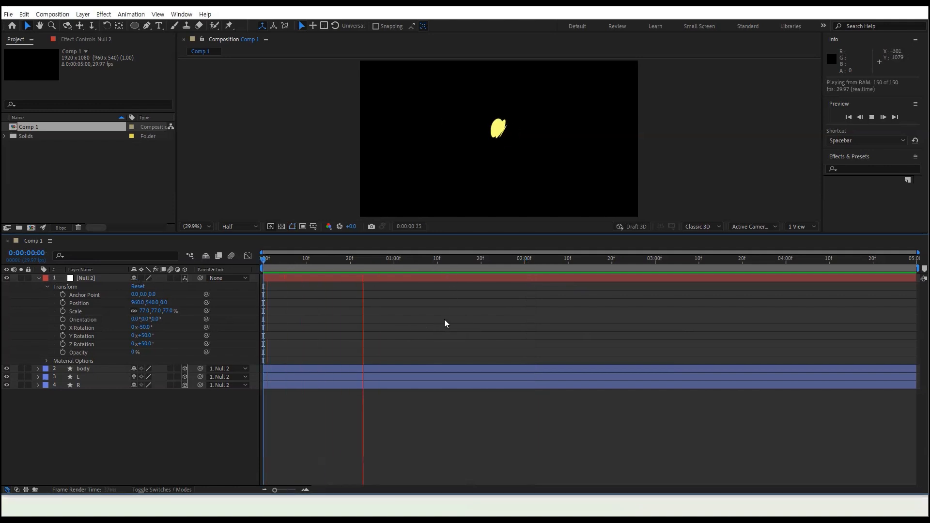
key("space")
key("Home")
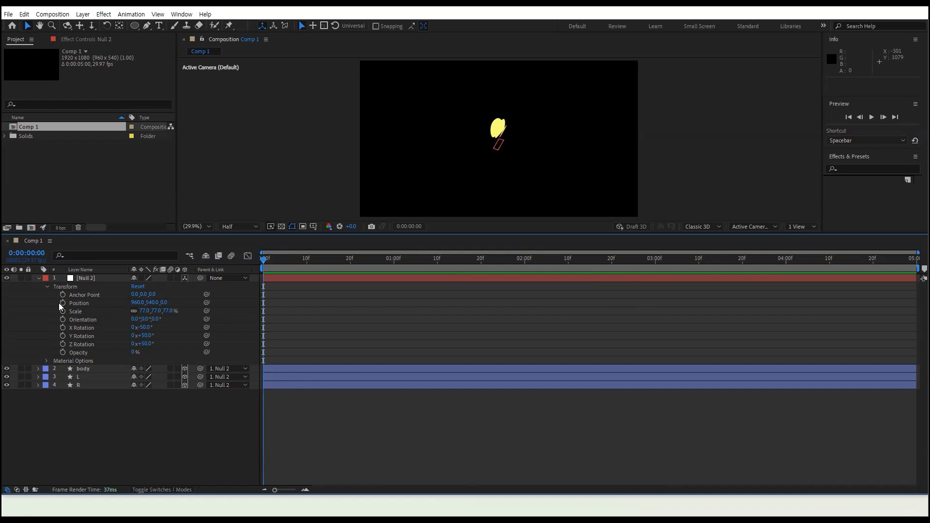
- Add a Position keyframe for the null at 0:00:00:00 with X at about -103, off the frame's left edge
left_click(56, 301)
left_click(63, 303)
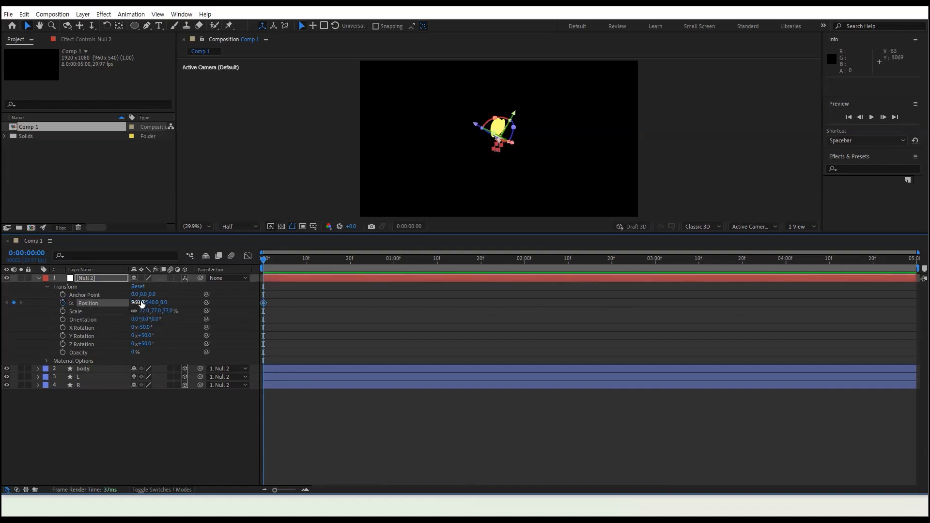
left_click_drag(138, 303, 34, 303)
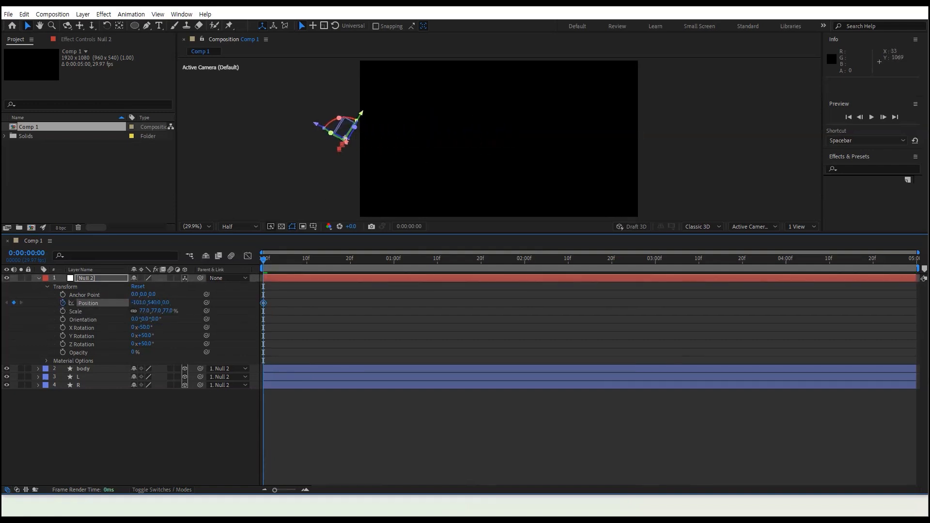
- Keyframe the null's Position at 0:00:01:00 to about 1001, 462, 0, near the middle of the frame
left_click(394, 263)
left_click_drag(152, 303, 196, 305)
left_click_drag(138, 302, 735, 371)
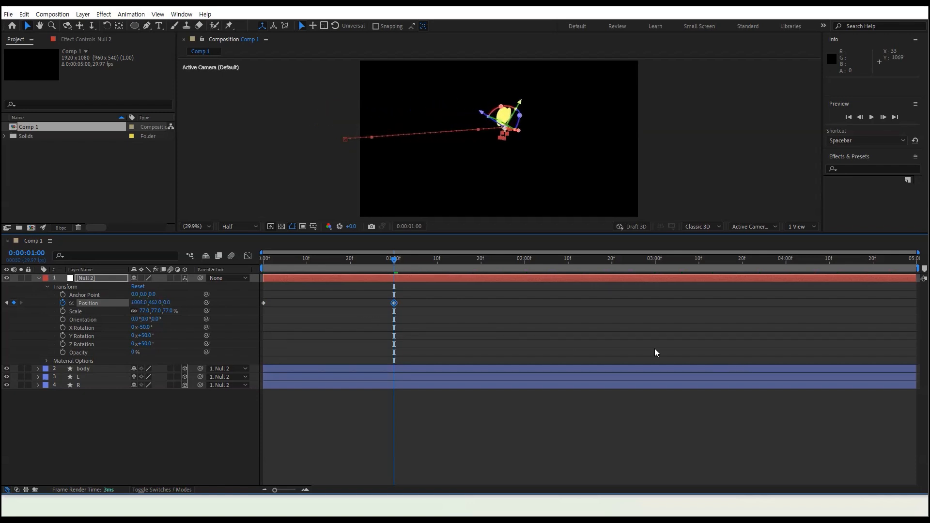
- Undo the trial Z shift and keyframe the null's Position at 0:00:02:00 to about 2071, 294, 0, beyond the frame's right edge
left_click_drag(440, 266, 525, 274)
left_click_drag(168, 302, 232, 308)
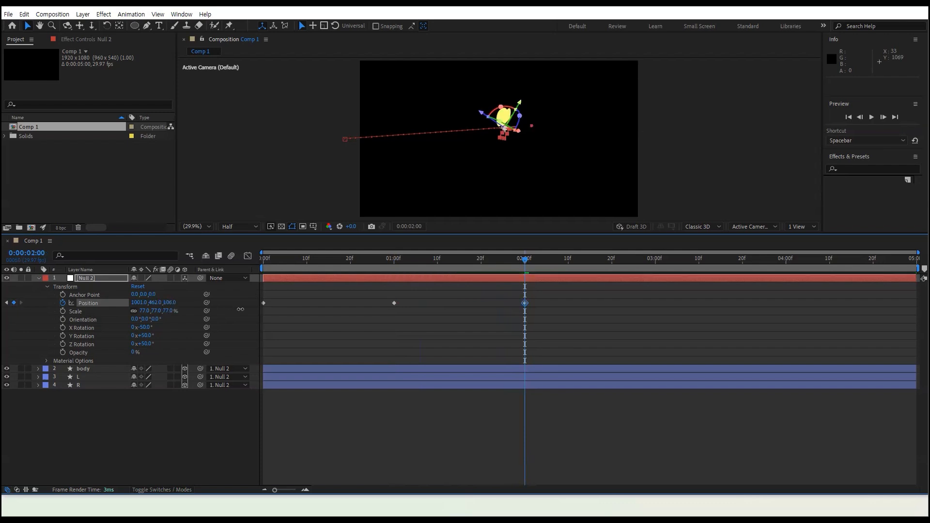
left_click_drag(167, 302, 376, 315)
key("ctrl+z")
left_click_drag(155, 303, 68, 312)
left_click_drag(139, 303, 709, 350)
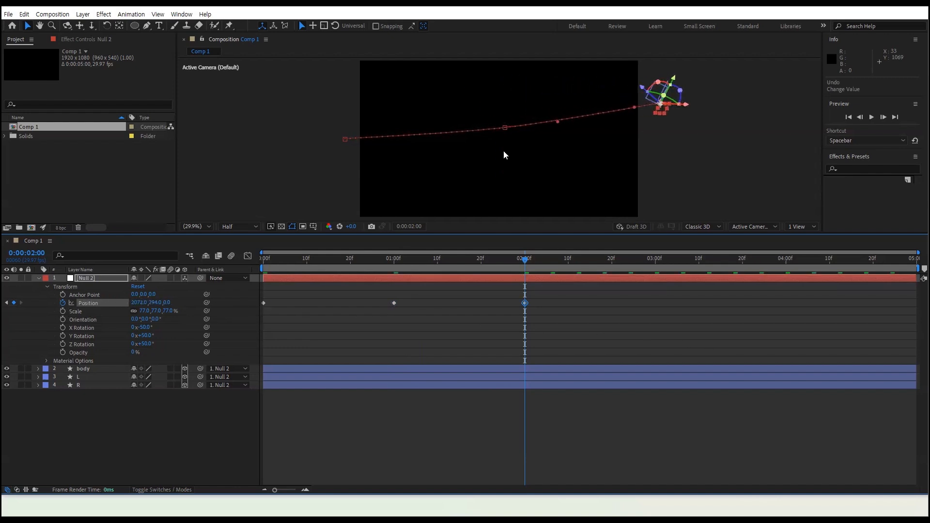
- Play back the butterfly's flight from the first frame and go to the Position keyframe at 0:00:01:00
key("Home")
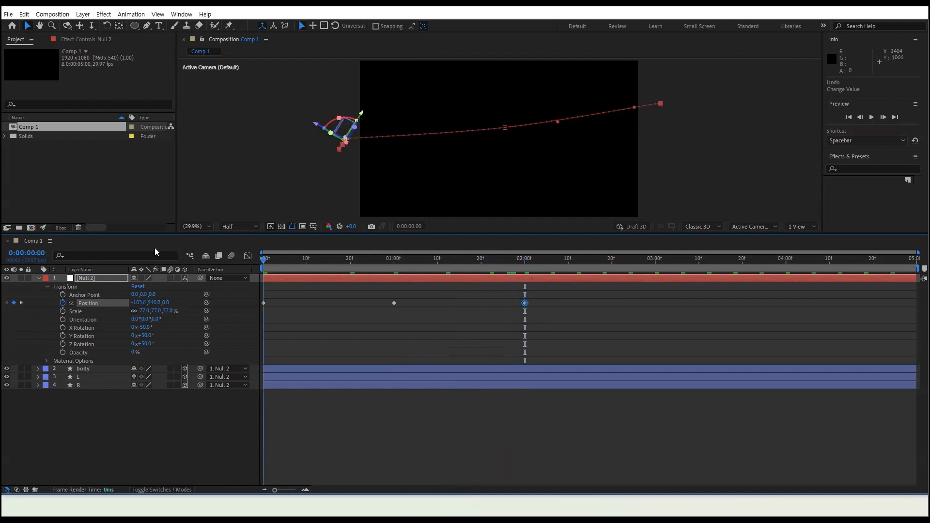
key("space")
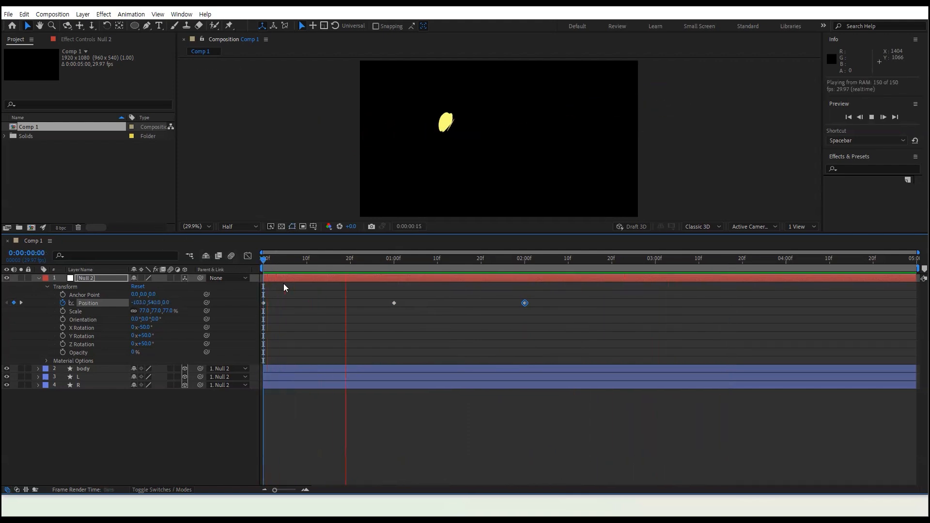
key("space")
key("j")
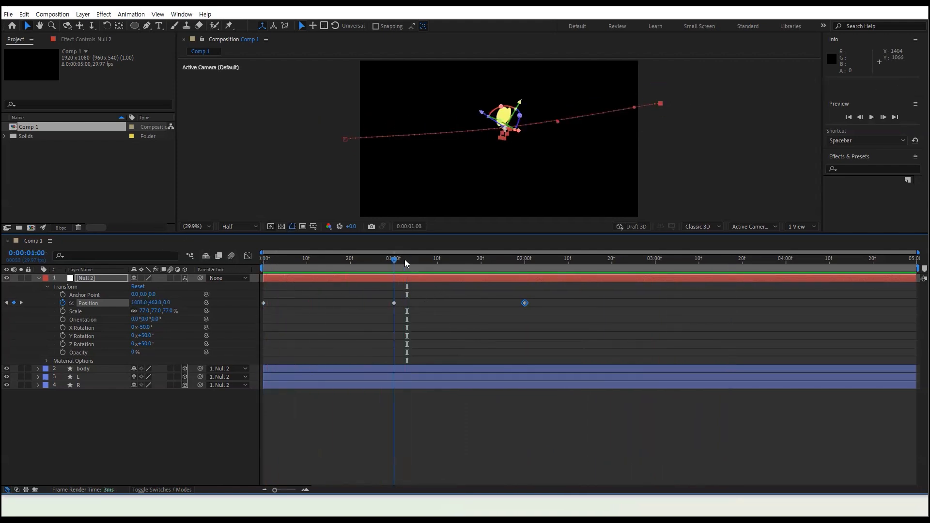
- Reshape the null's motion path into an S-curve with a lower start, bent direction handles and a raised end at about 2125, 87
left_click(492, 131)
left_click_drag(441, 278, 436, 272)
left_click_drag(344, 139, 367, 166)
left_click_drag(451, 137, 450, 162)
left_click_drag(661, 104, 657, 59)
left_click_drag(551, 99, 535, 102)
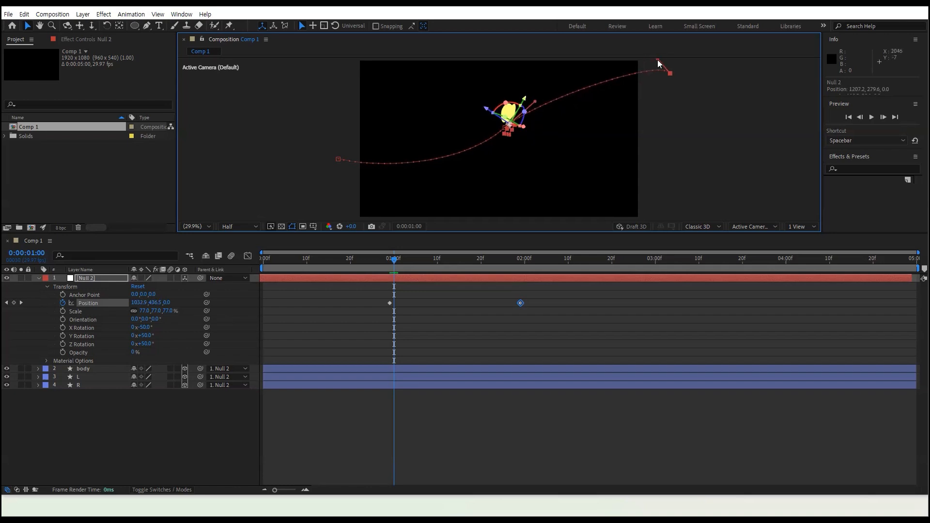
left_click_drag(338, 158, 339, 160)
left_click_drag(457, 171, 454, 177)
left_click(669, 73)
left_click_drag(653, 66, 648, 57)
- Play back the butterfly's flight along the curved path from the first frame
left_click_drag(394, 260, 217, 260)
key("space")
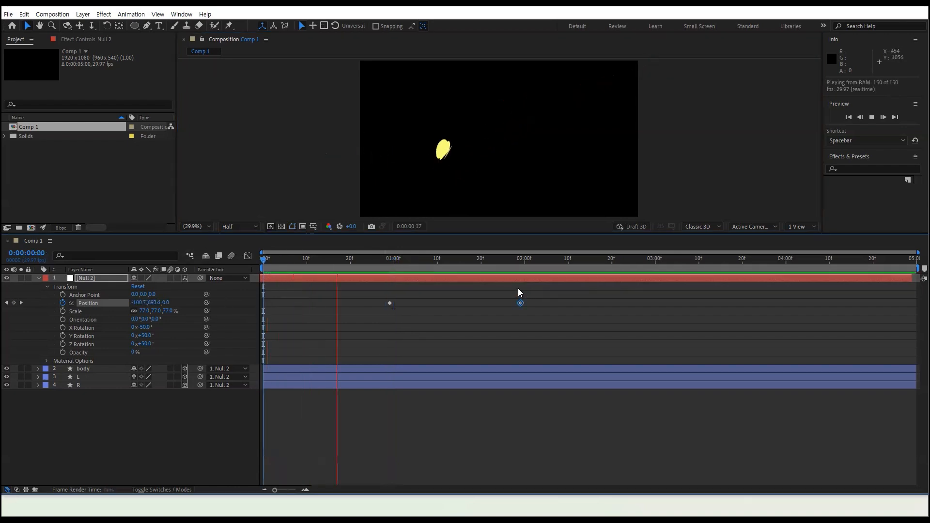
key("space")
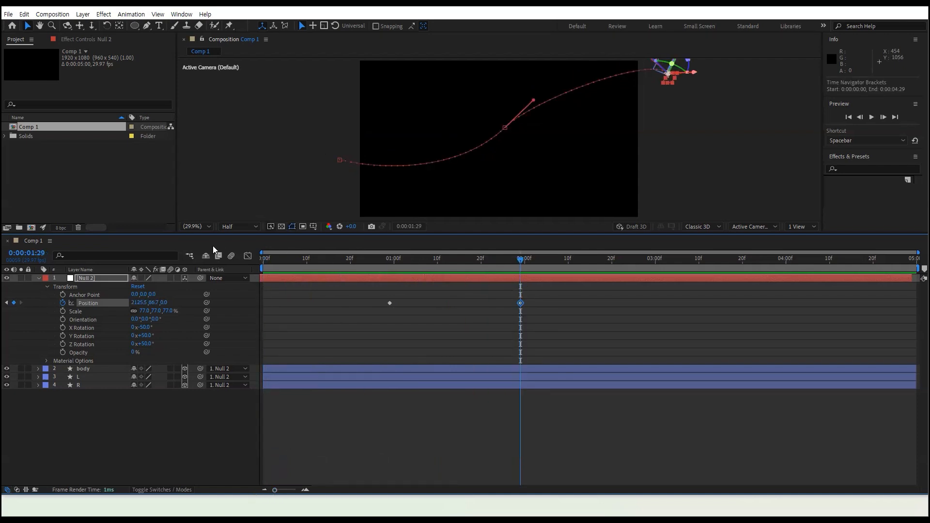
- Shift the Null 2 layer one frame later so its Position keyframes fall on whole seconds, and play back the flight
left_click_drag(298, 260, 208, 250)
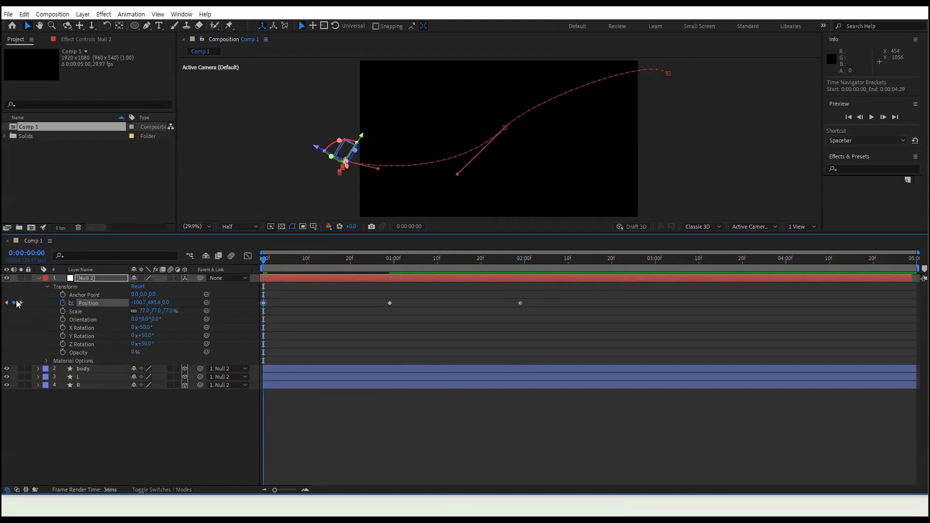
key("space")
left_click_drag(278, 277, 281, 277)
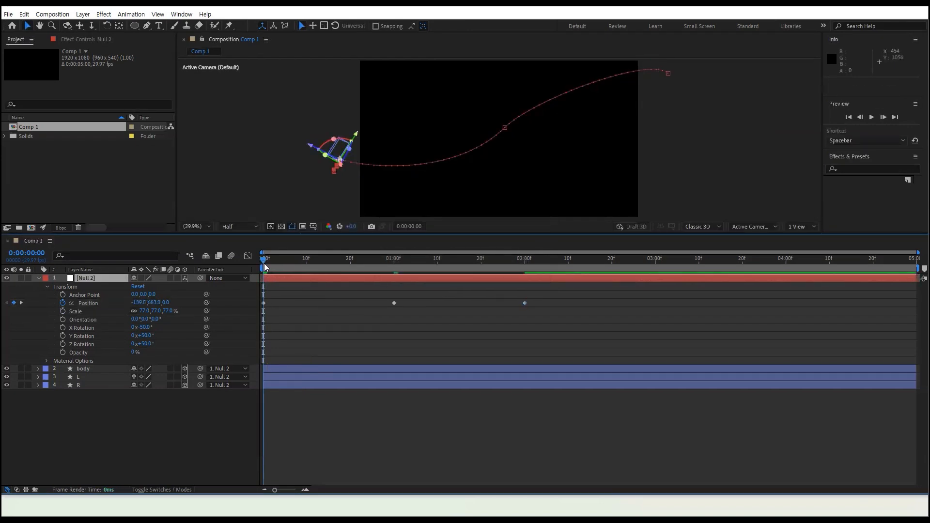
key("space")
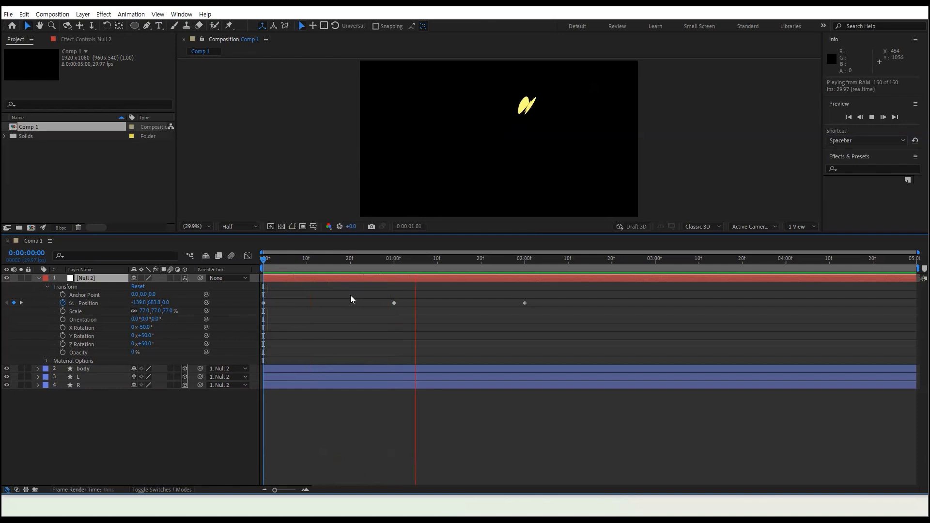
key("space")
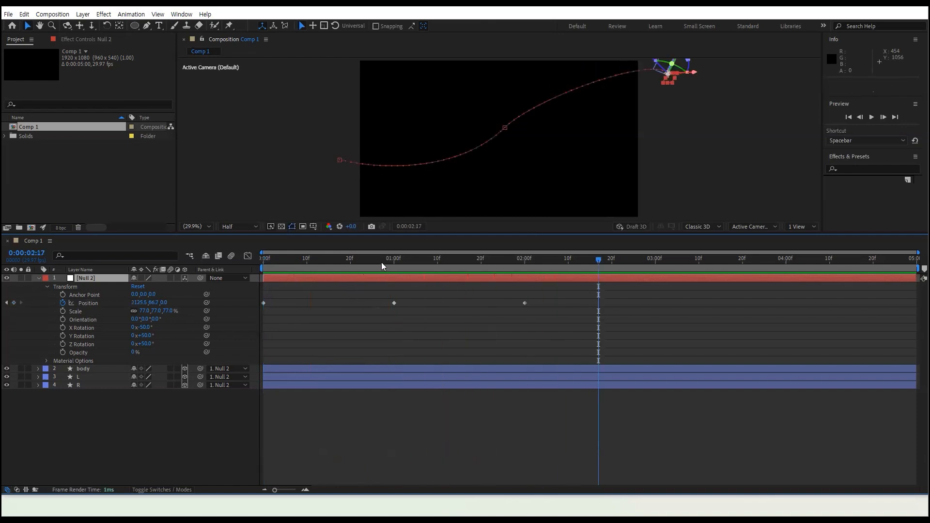
- Apply Easy Ease to all three of the null's Position keyframes and play back the eased flight
left_click_drag(575, 314, 261, 298)
key("F9")
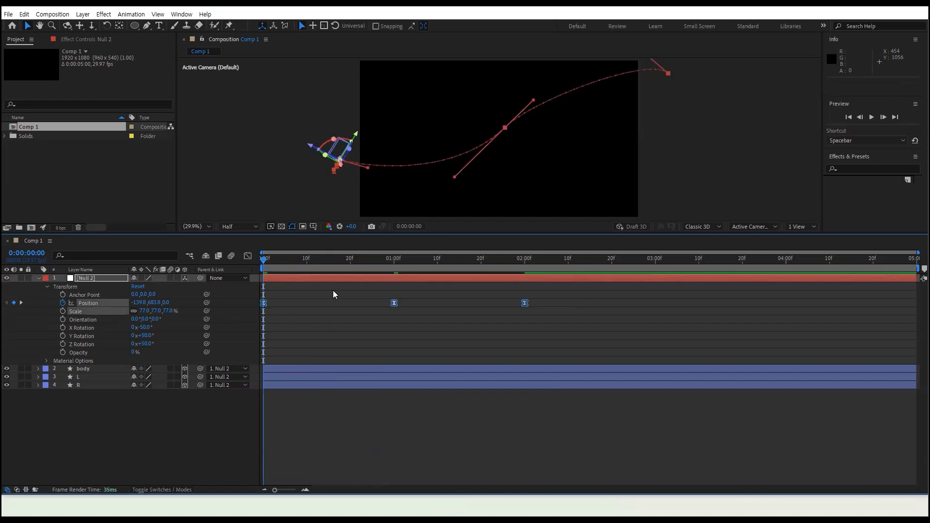
key("space")
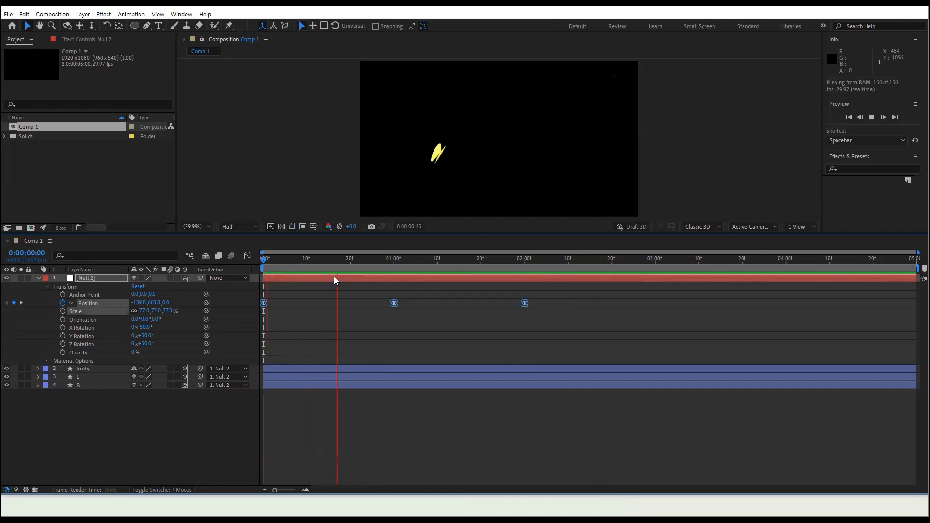
key("space")
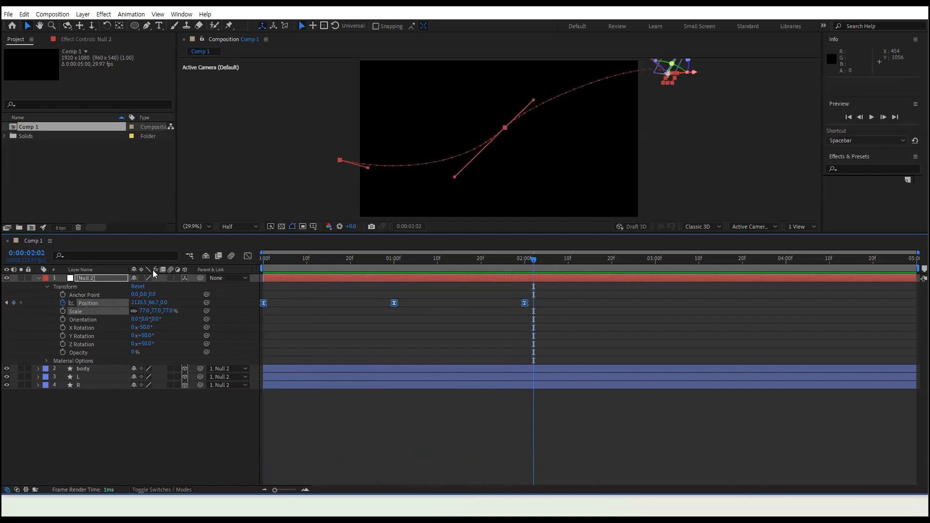
- Enable motion blur for the Null 2 layer and the composition, and play back the flight from the first frame
key("Home")
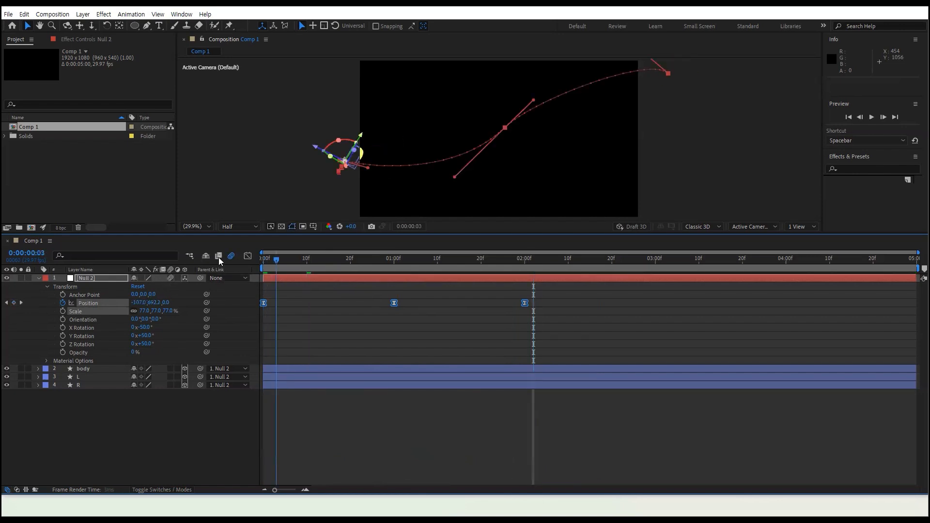
key("space")
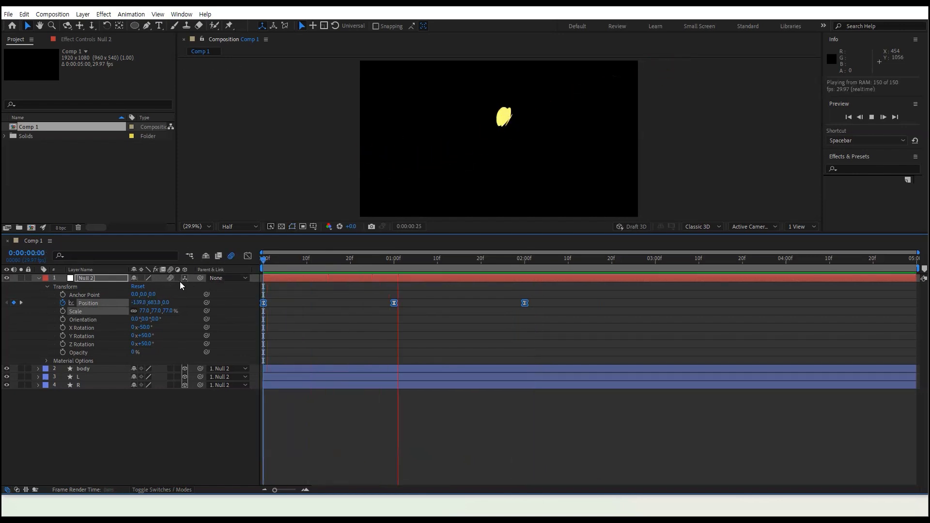
key("space")
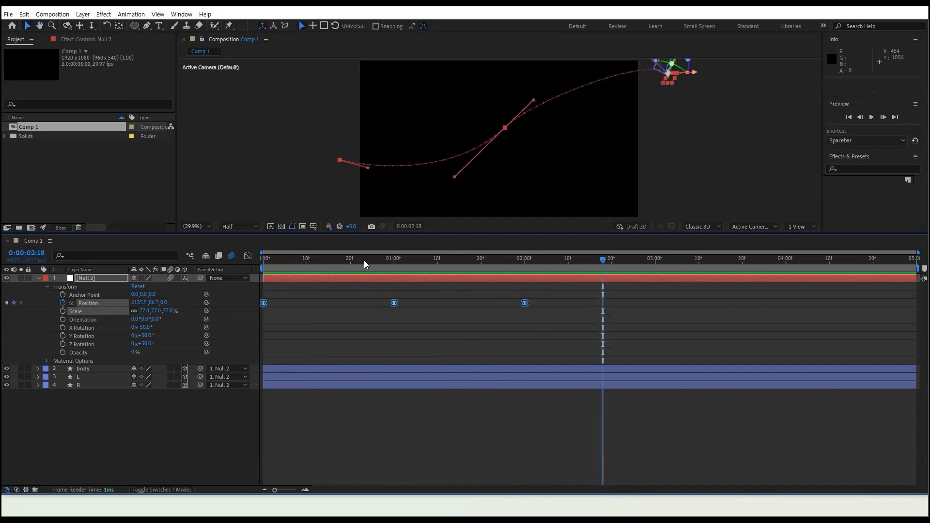
- Add a spot light with the warm white colour FFF5E6 and an intensity of 176%
left_click(271, 185)
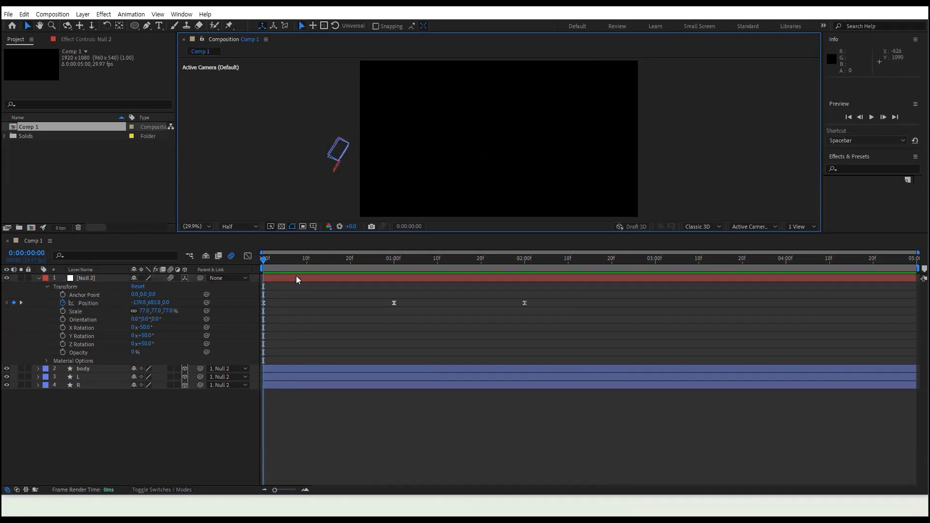
left_click(89, 16)
mouse_move(92, 26)
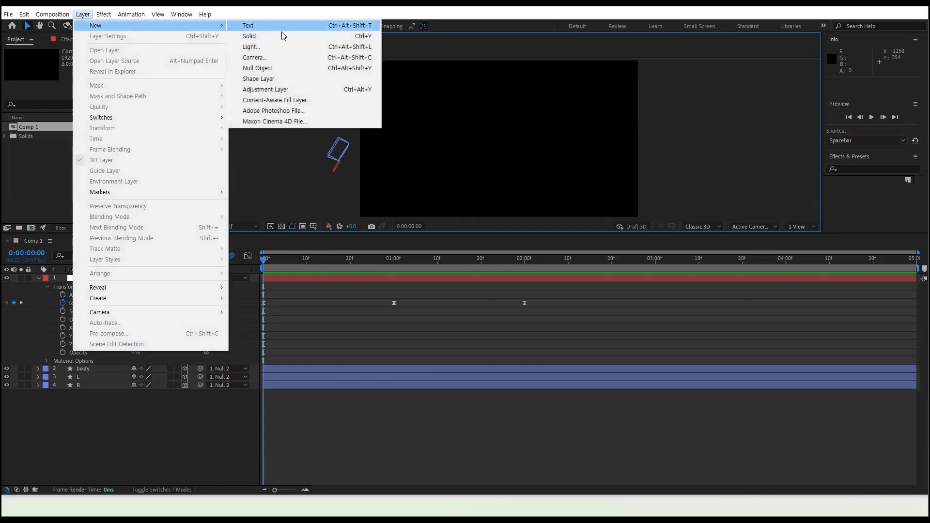
left_click(264, 48)
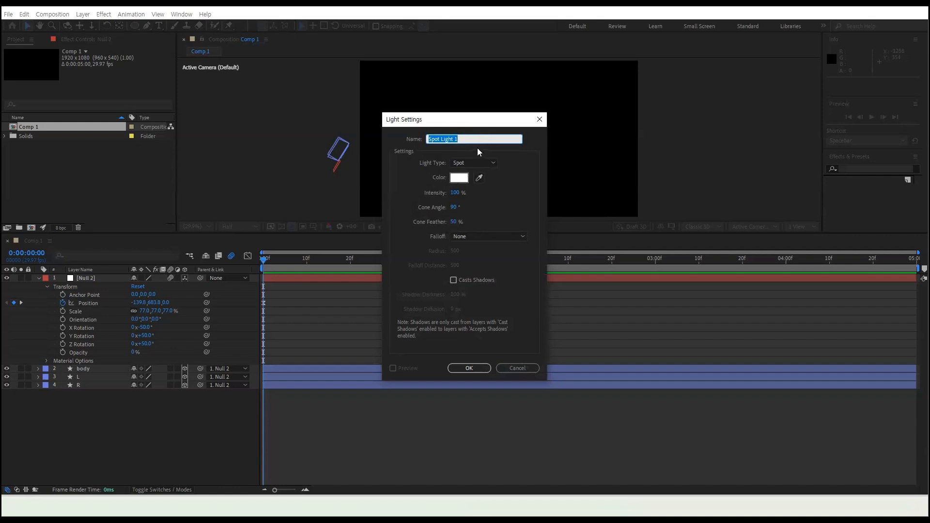
left_click(493, 164)
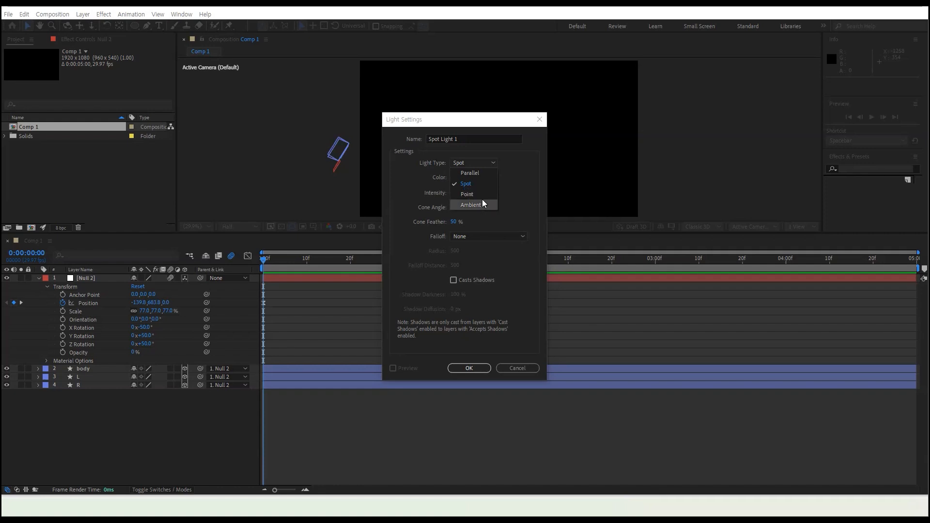
left_click(482, 187)
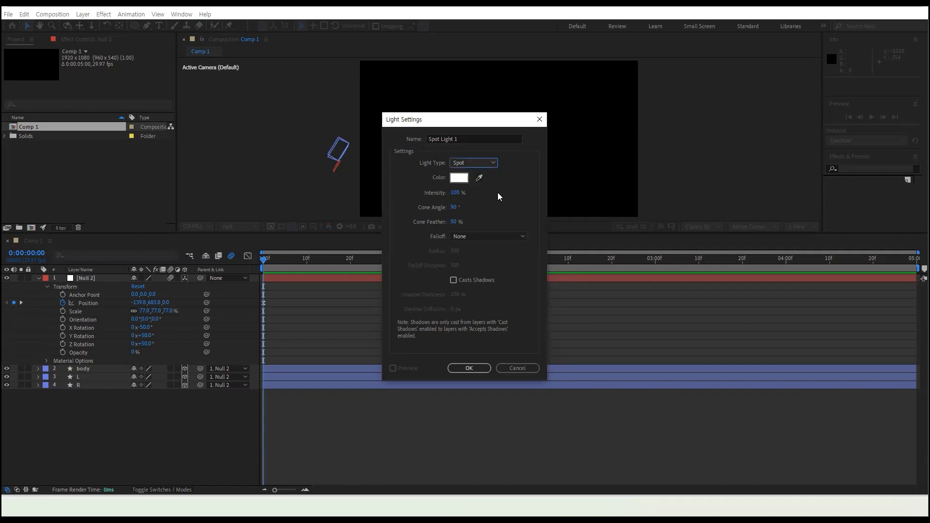
left_click(460, 182)
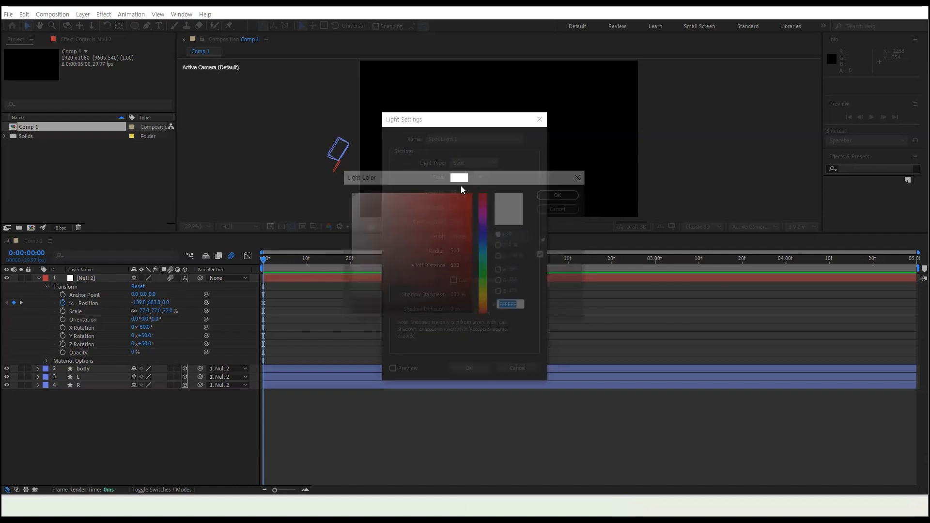
left_click(487, 304)
left_click_drag(370, 201, 361, 192)
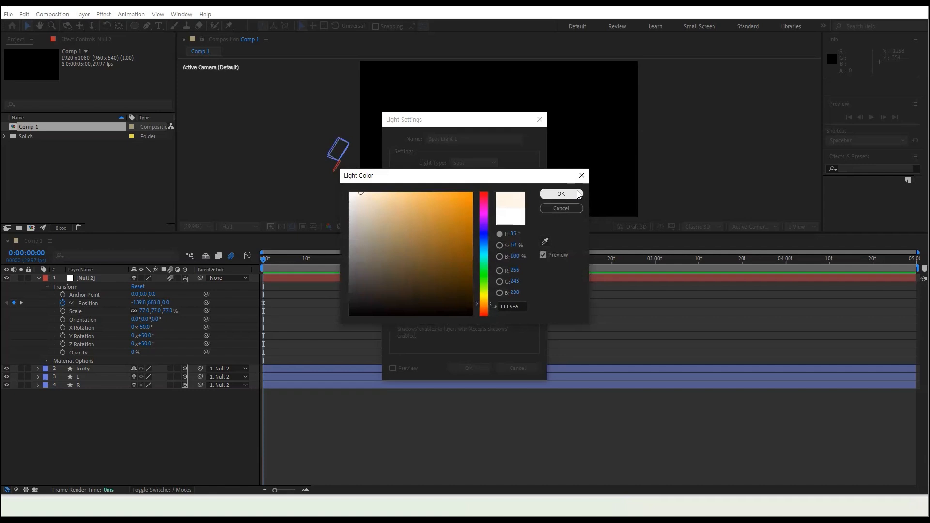
left_click(561, 193)
left_click_drag(454, 198, 463, 195)
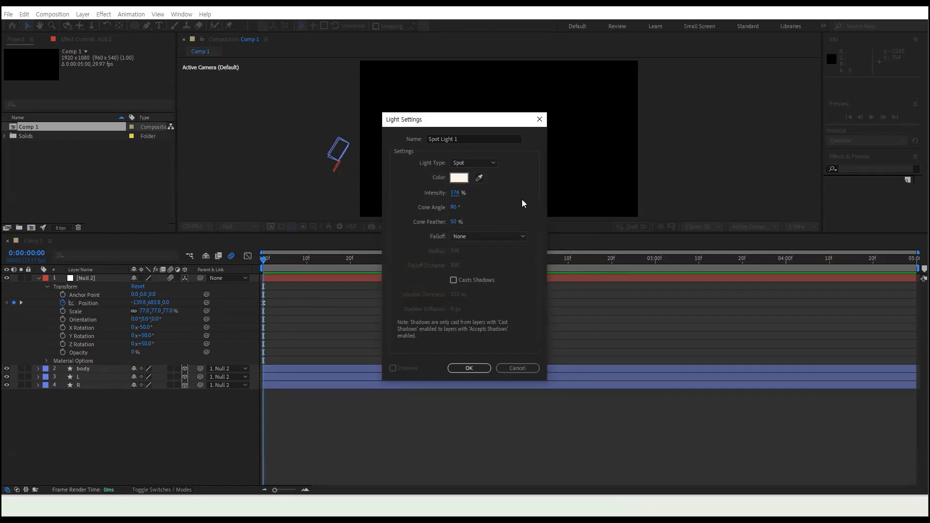
left_click(473, 369)
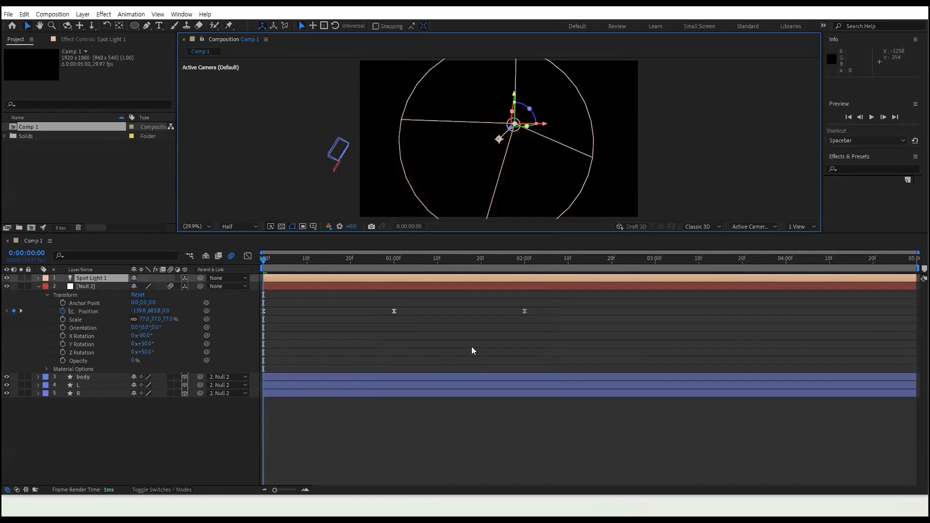
- At frame 23, move the spot light above and to the right of the butterfly, to about 1433, 132.9, -580.3
mouse_move(351, 260)
left_mouse_down()
mouse_move(338, 261)
mouse_move(376, 264)
mouse_move(363, 264)
left_mouse_up()
left_click_drag(545, 124, 579, 140)
left_click_drag(575, 94, 575, 30)
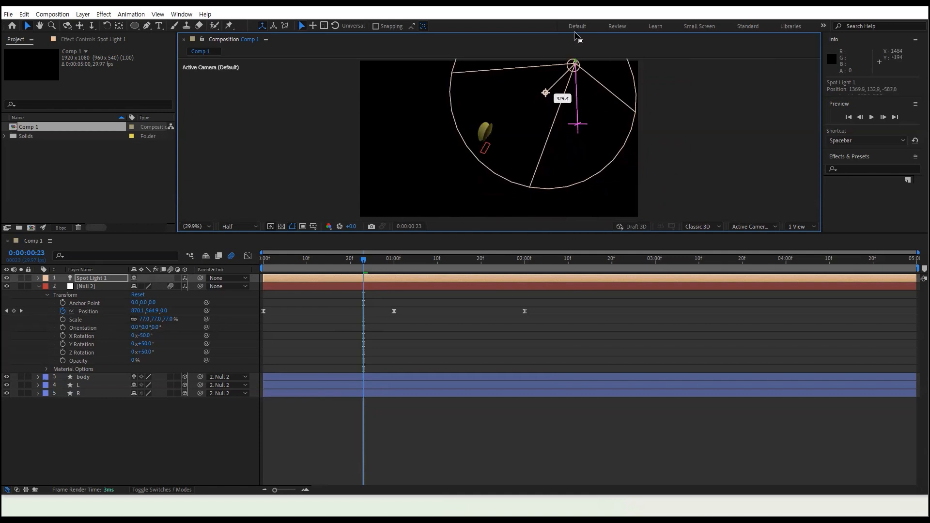
key("comma")
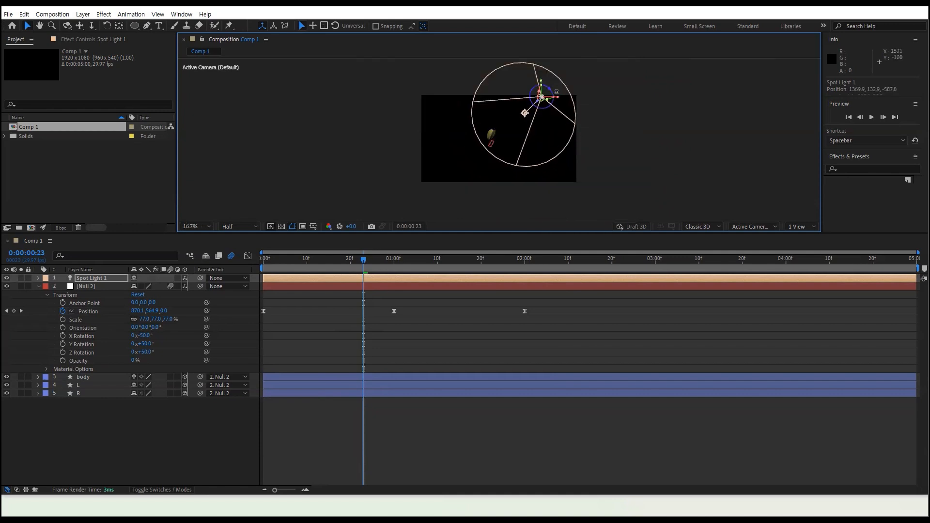
left_click_drag(561, 97, 566, 97)
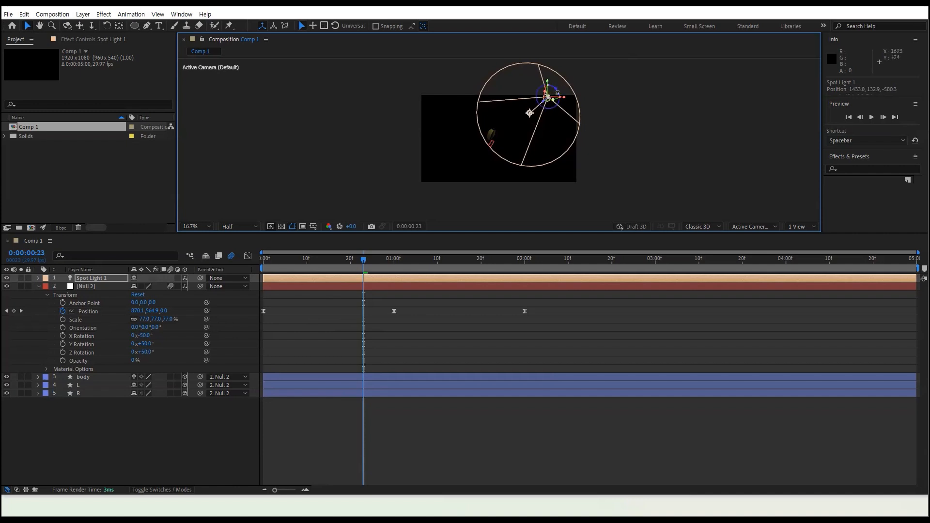
left_click(556, 89)
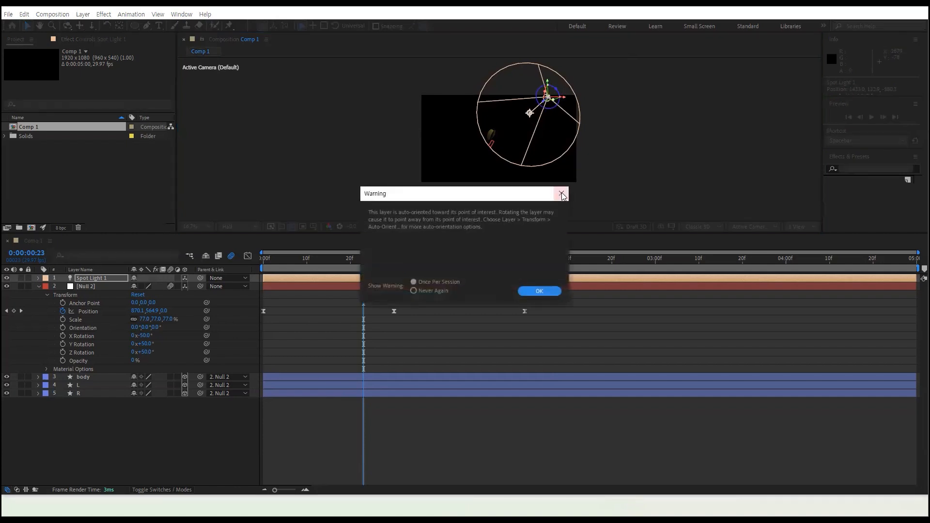
left_click(561, 194)
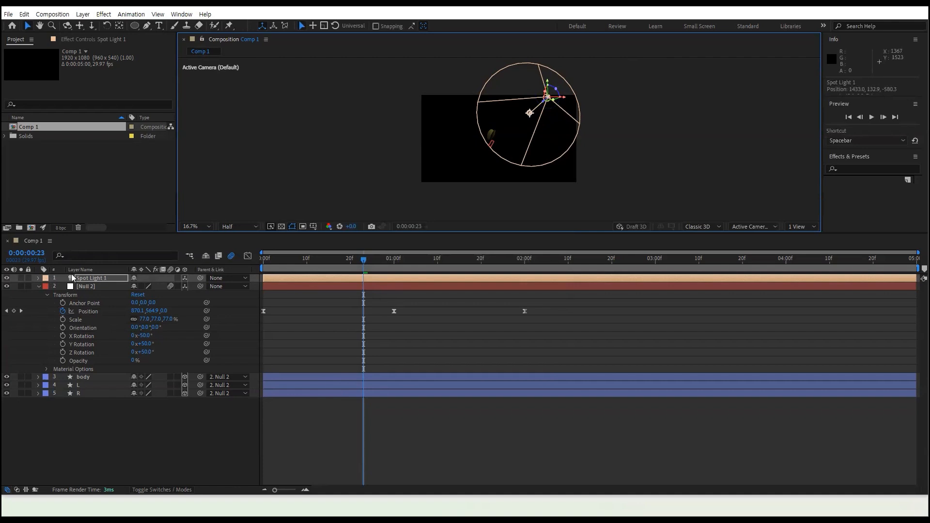
- Aim the spot light at the butterfly with X Rotation -20° and Y Rotation -41°, and set its position to about 1629, 168.9, -537.3
left_click(39, 278)
left_click(47, 287)
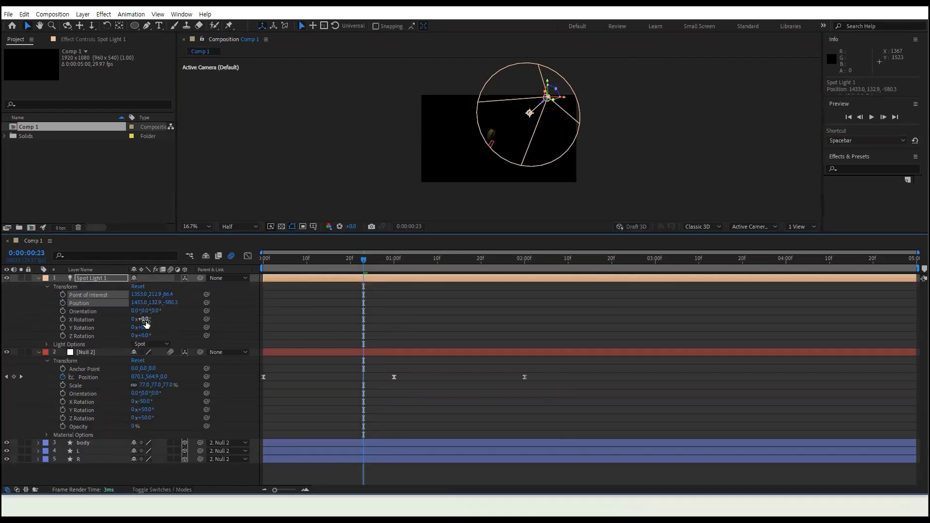
left_click_drag(145, 321, 178, 300)
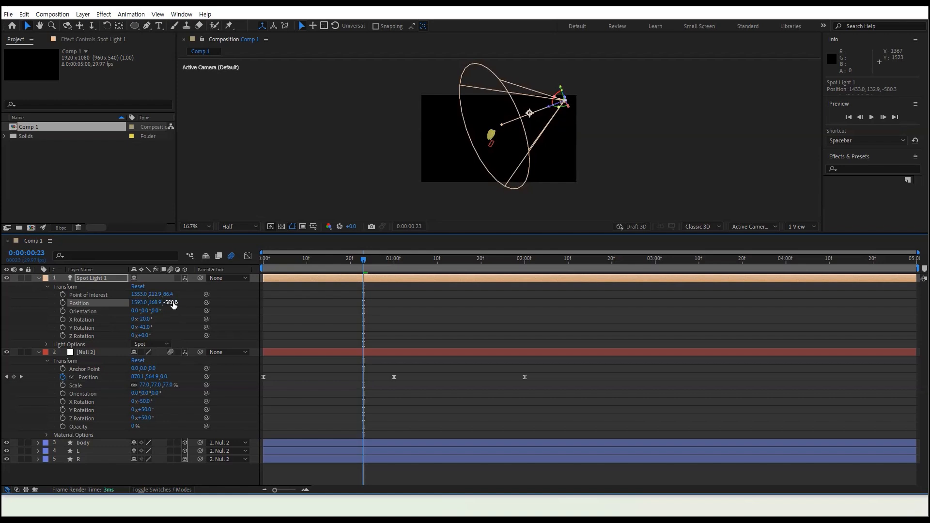
left_click_drag(171, 303, 194, 303)
mouse_move(138, 302)
left_mouse_down()
mouse_move(190, 302)
mouse_move(134, 305)
left_mouse_up()
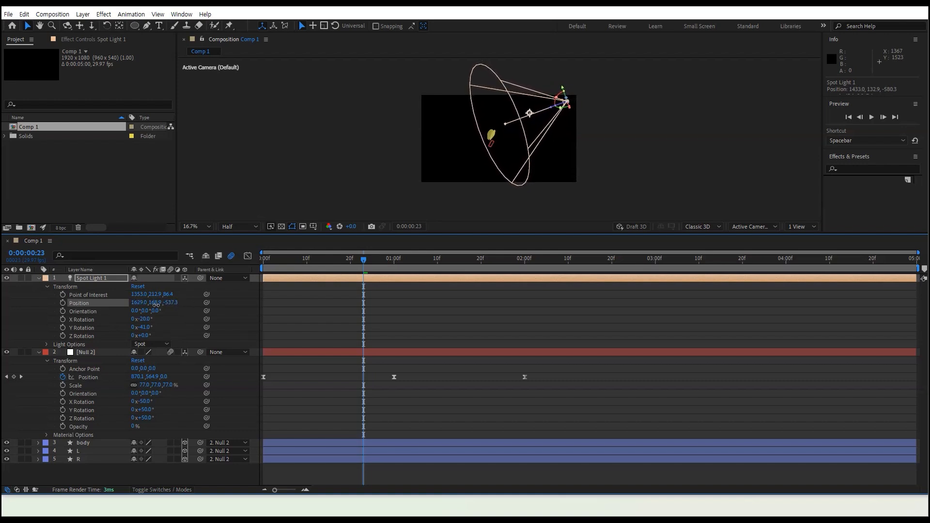
- Narrow the spot light's cone angle to 76° and play back the lit flight from the first frame
left_click(47, 344)
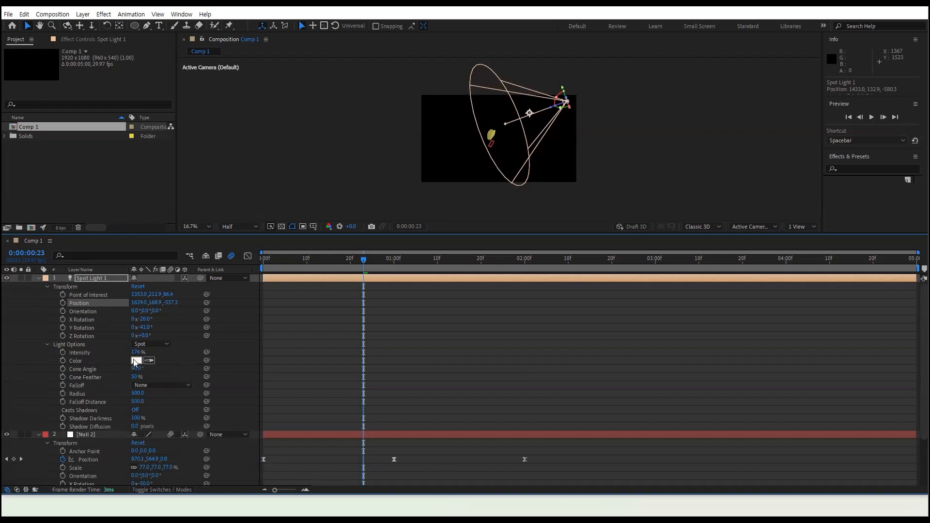
left_click_drag(136, 369, 128, 369)
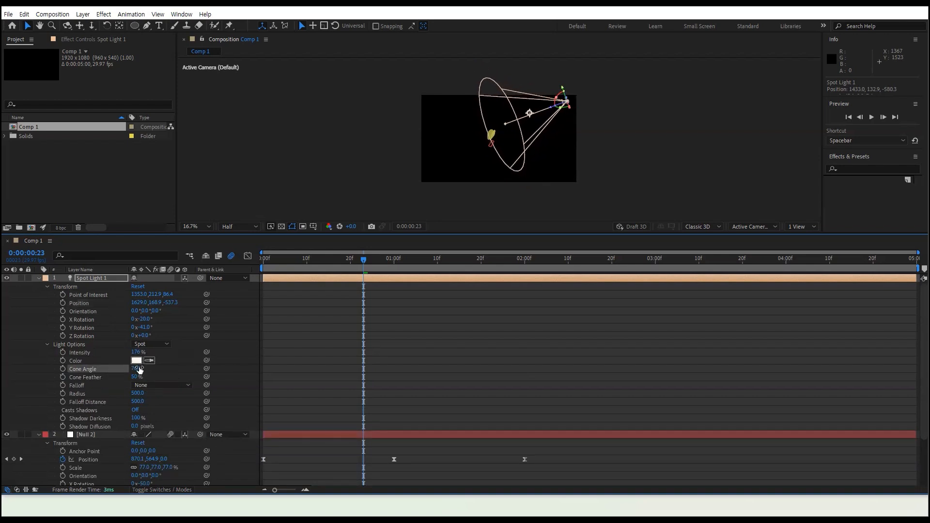
left_click(266, 257)
key("space")
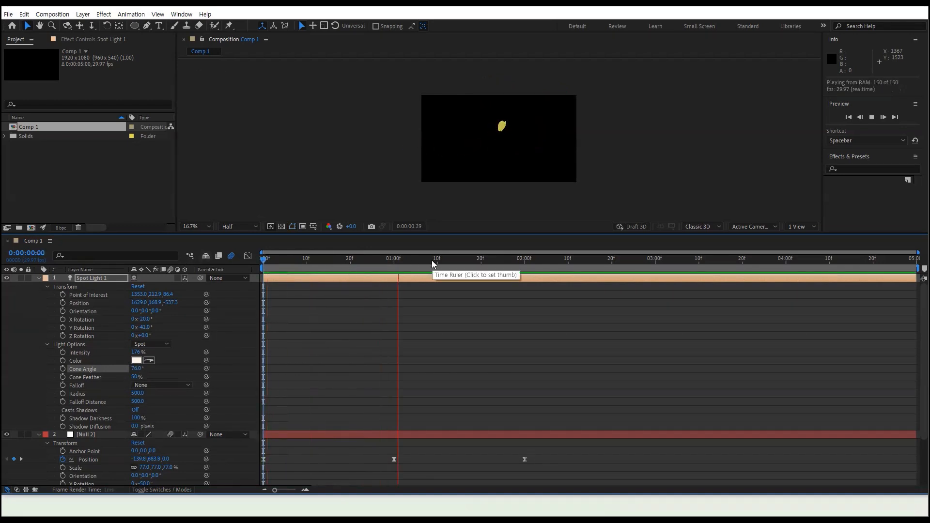
key("space")
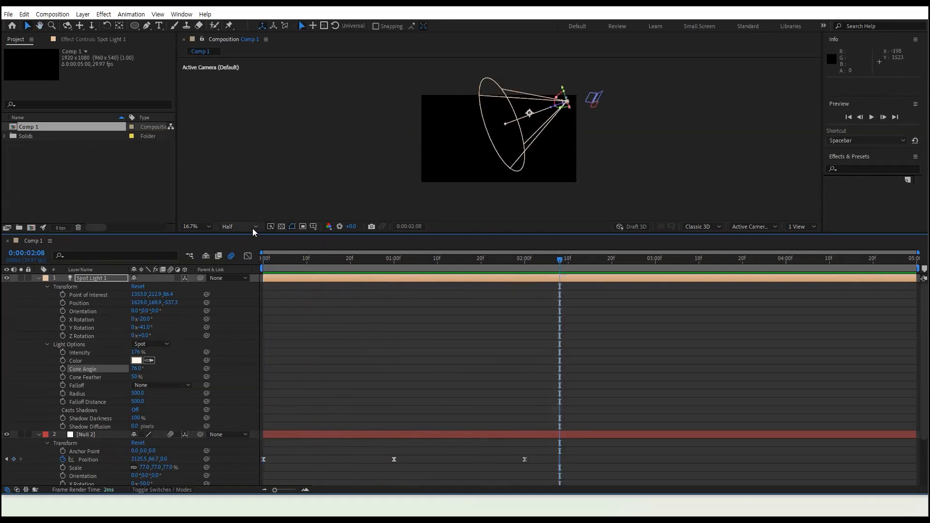
- Fit the composition in the viewer and play back the lit flight again from the first frame
left_click(196, 226)
left_click(201, 248)
key("space")
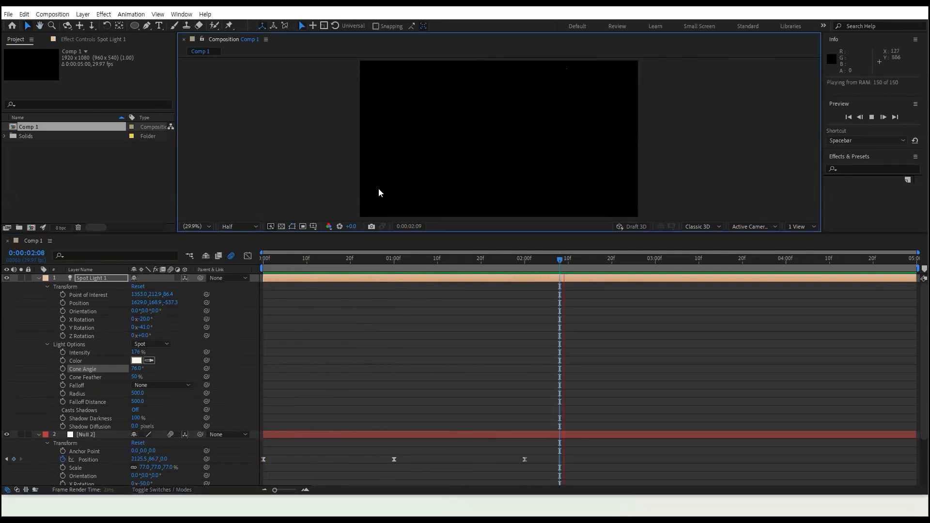
key("space")
key("Home")
key("space")
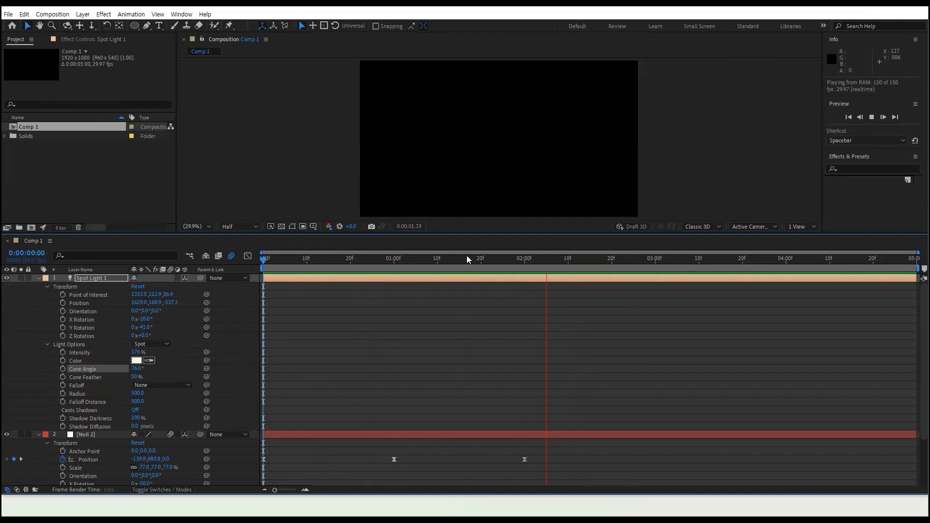
key("space")
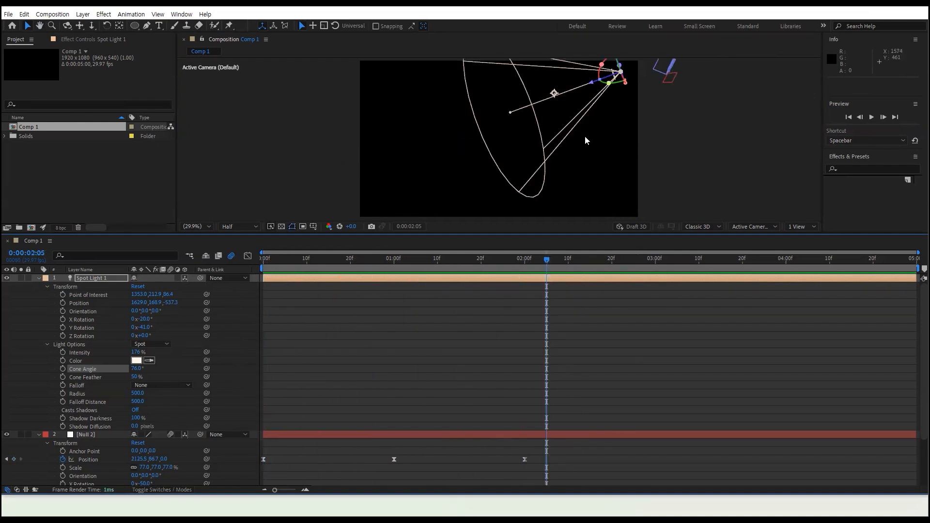
- Move the spot light farther right, to about 1927.4, 66.1, -661.6, and play back the flight
key("comma")
key("comma")
left_click_drag(557, 108, 596, 106)
key("space")
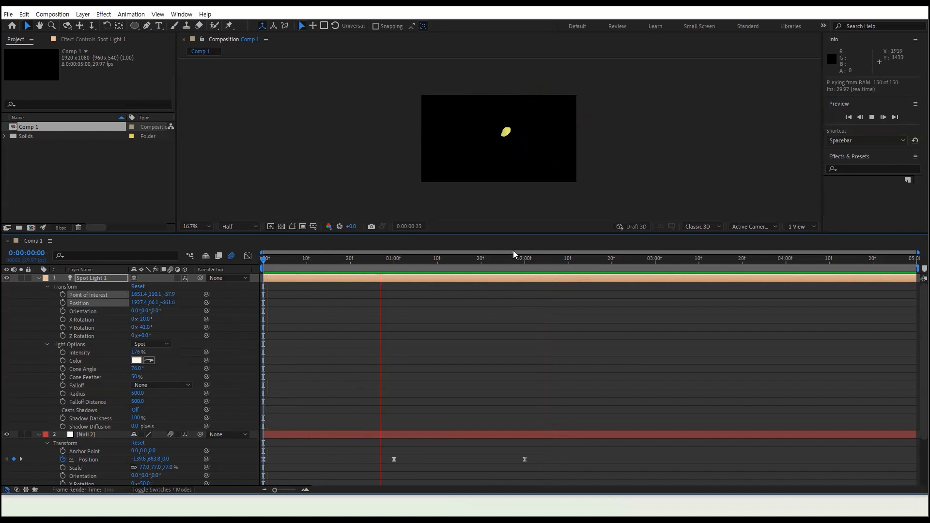
- Shorten the work area so it ends at the two-second mark, where the null's last Position keyframe sits
left_click_drag(539, 260, 525, 261)
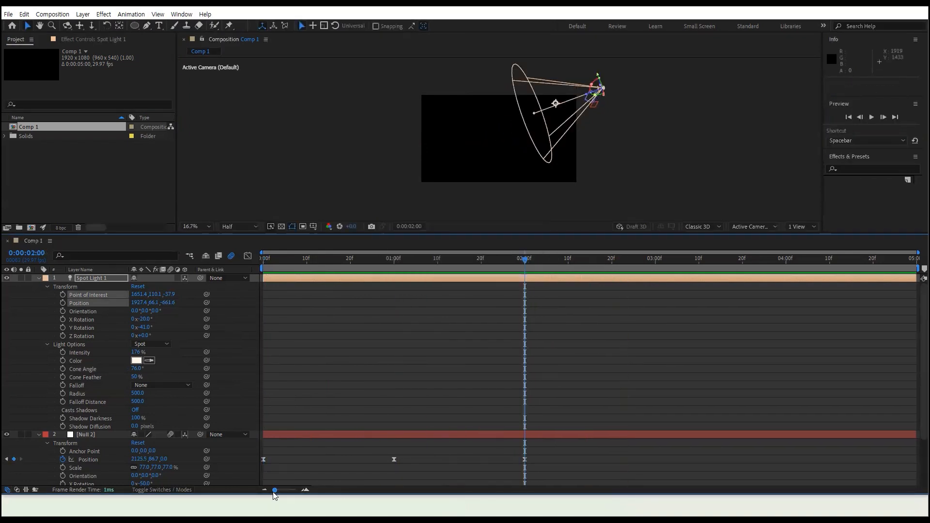
left_click_drag(274, 492, 254, 493)
mouse_move(507, 261)
left_mouse_down()
mouse_move(472, 261)
mouse_move(525, 260)
left_mouse_up()
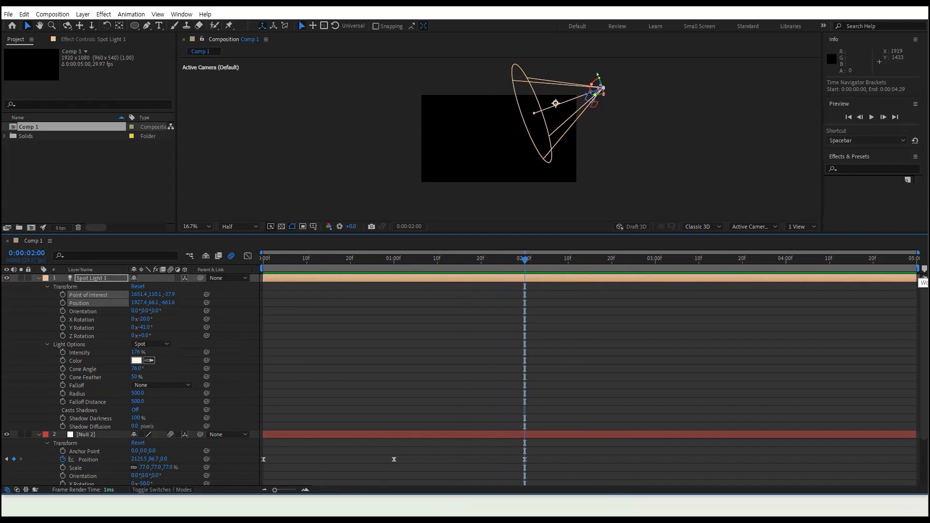
left_click_drag(733, 269, 535, 269)
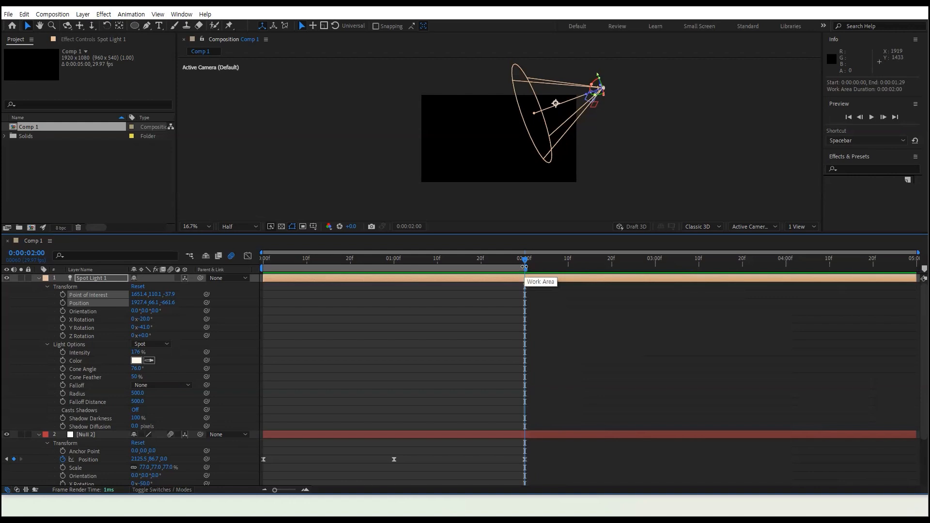
- Create a new solid layer in pale green, D9FFDA, with the current time at frame 24
left_click_drag(405, 260, 368, 259)
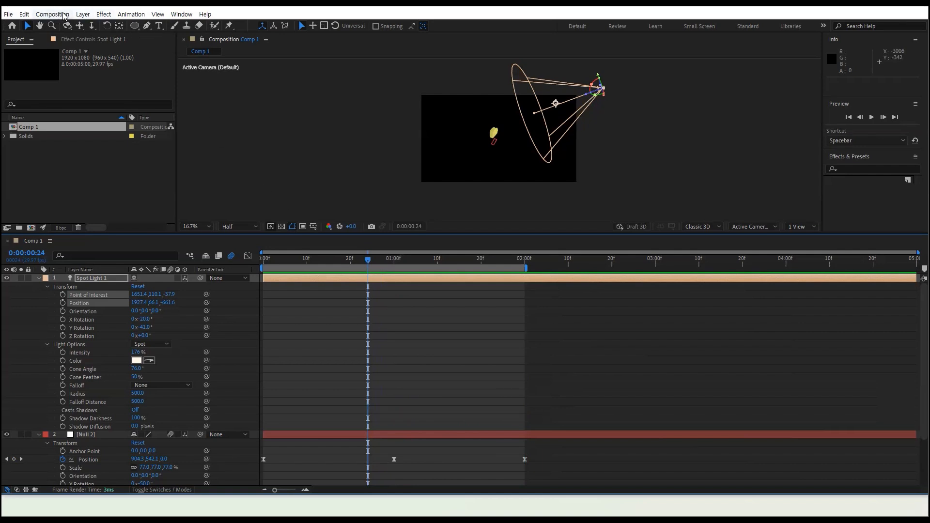
left_click(83, 14)
mouse_move(97, 23)
left_click(251, 36)
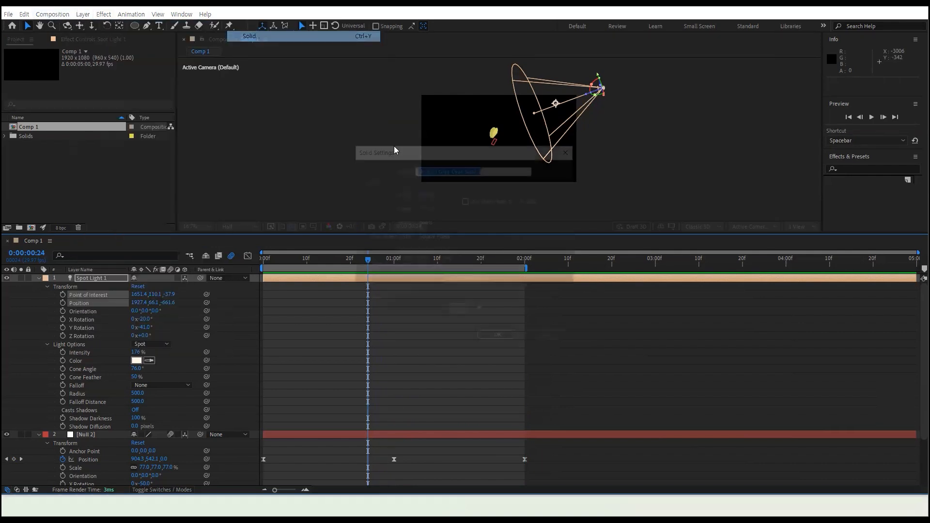
left_click(461, 315)
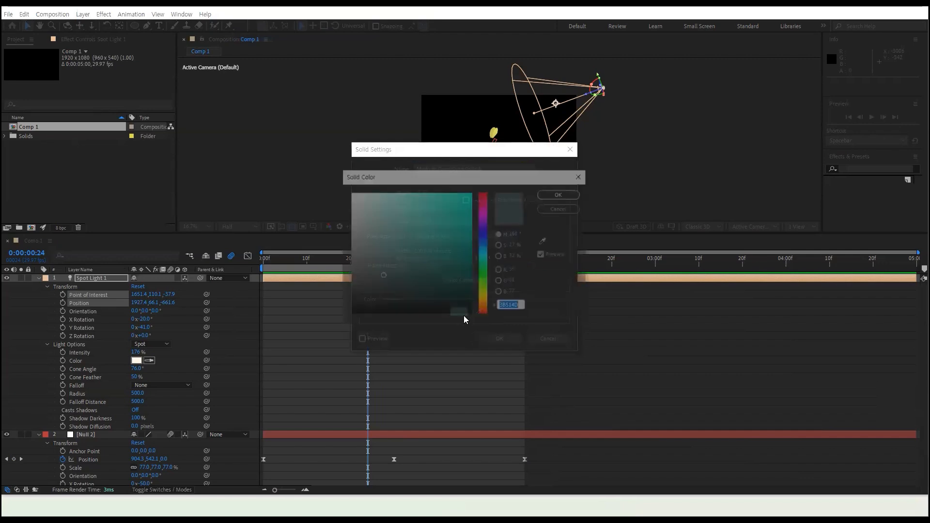
left_click(486, 286)
left_click(486, 274)
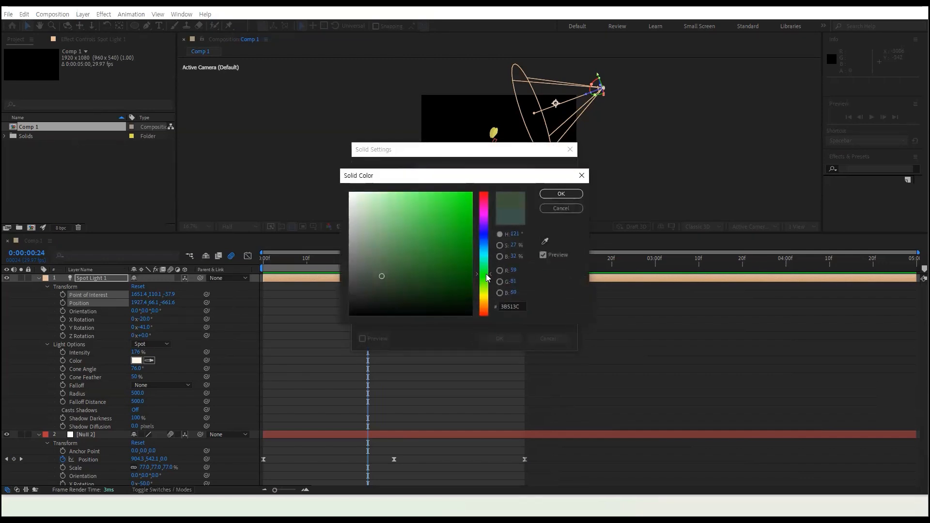
left_click_drag(376, 200, 367, 192)
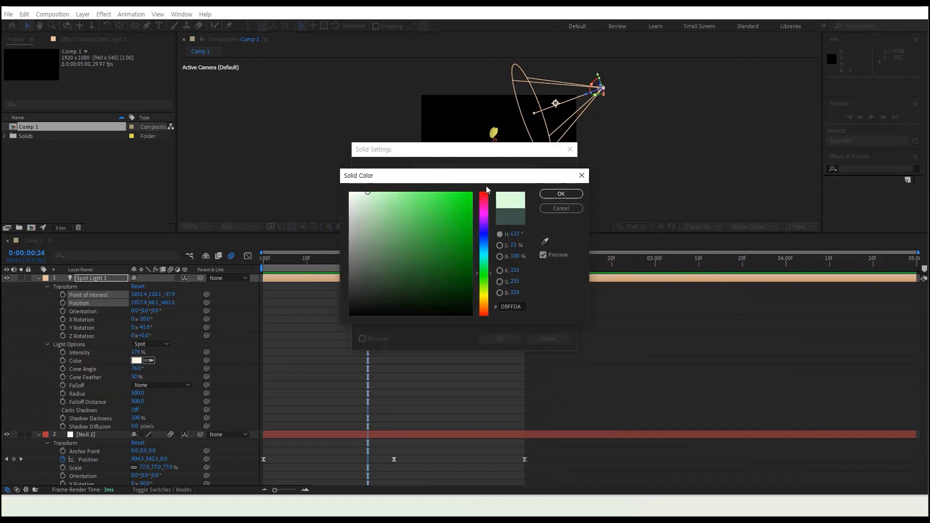
left_click(560, 194)
left_click(500, 338)
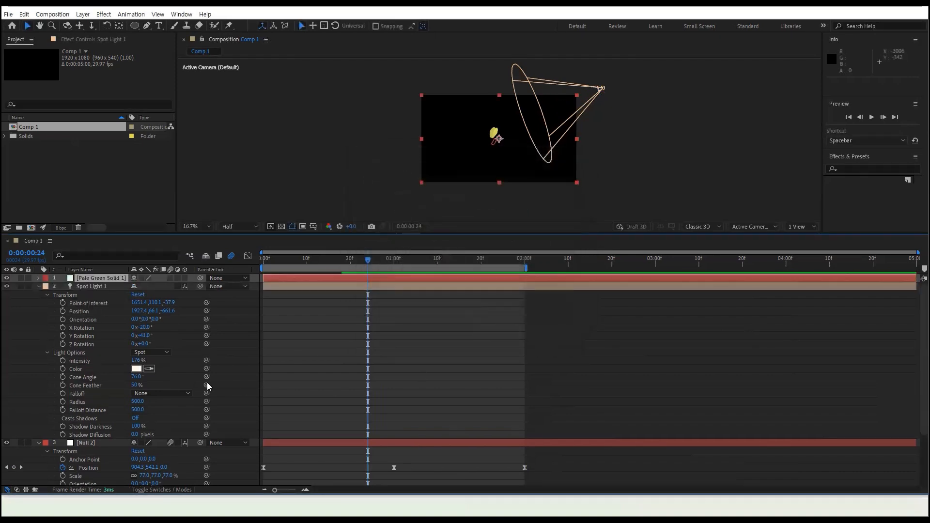
- Collapse the Spot Light 1 and Null 2 properties and place the pale green solid beneath all other layers as the background
left_click(39, 286)
left_click(40, 294)
left_click_drag(112, 277, 110, 332)
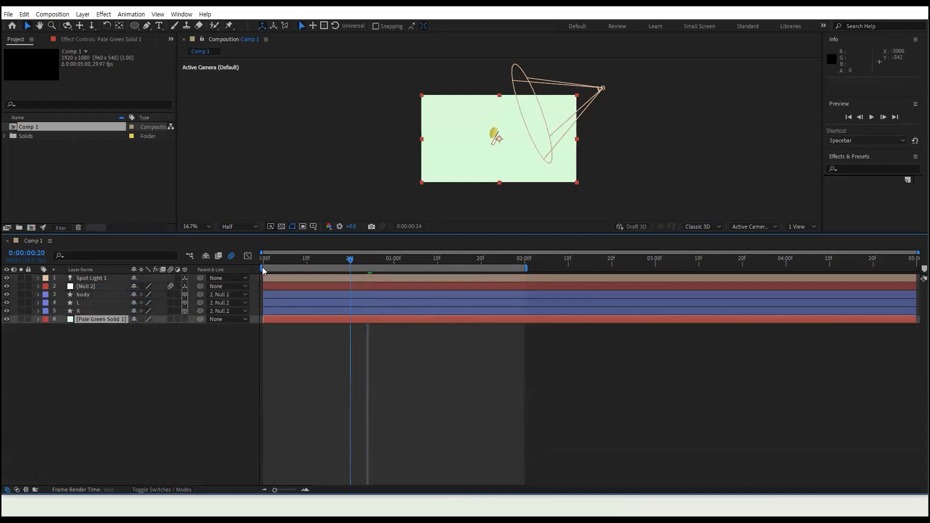
- Play back the butterfly's flight against the pale green background
key("space")
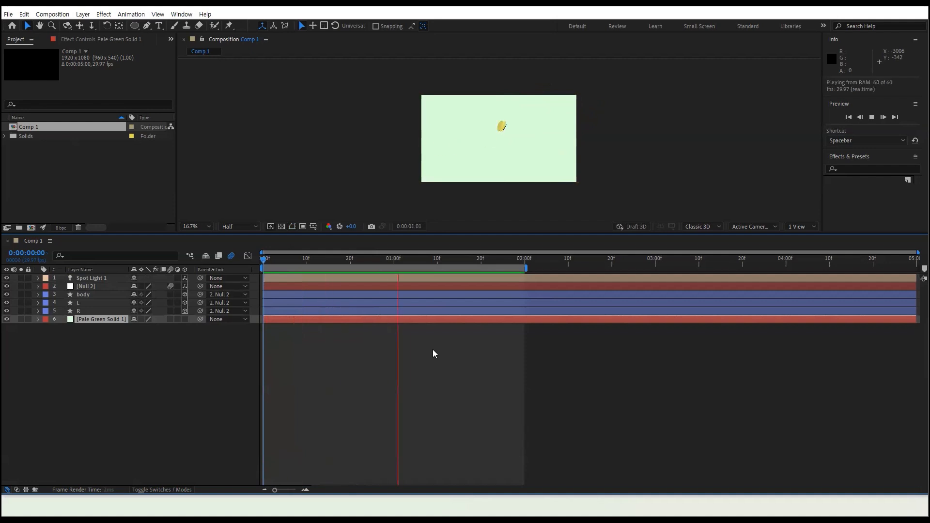
key("space")
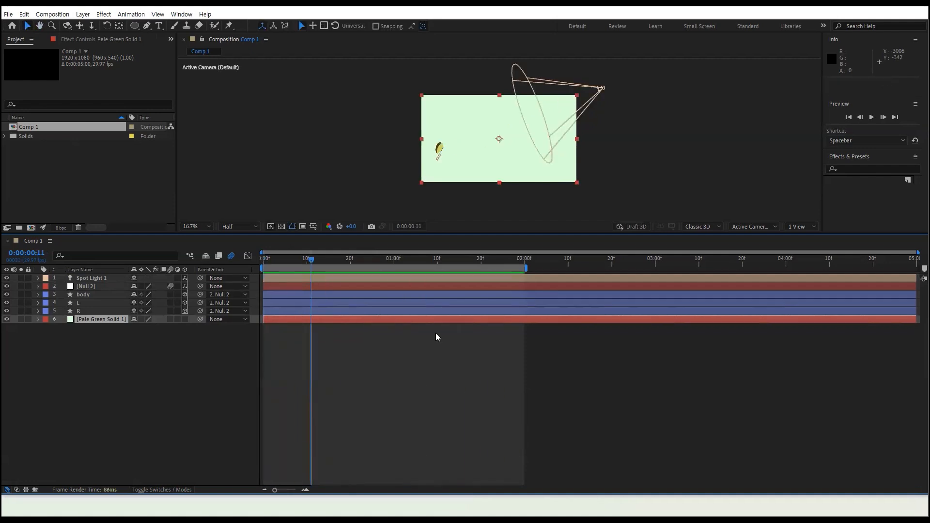
- Apply Levels to the pale green solid with gamma 1.11 and output white 220, and play back the flight
left_click(83, 14)
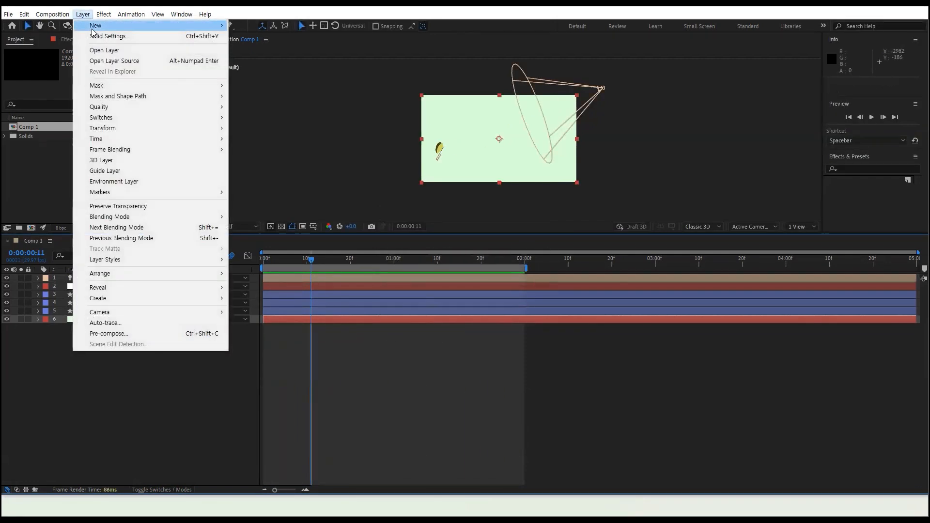
mouse_move(101, 19)
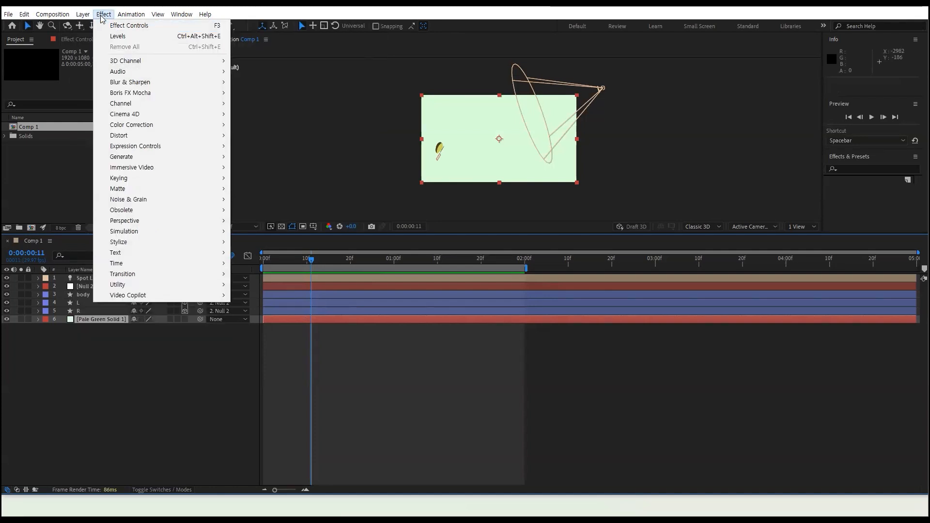
left_click(118, 36)
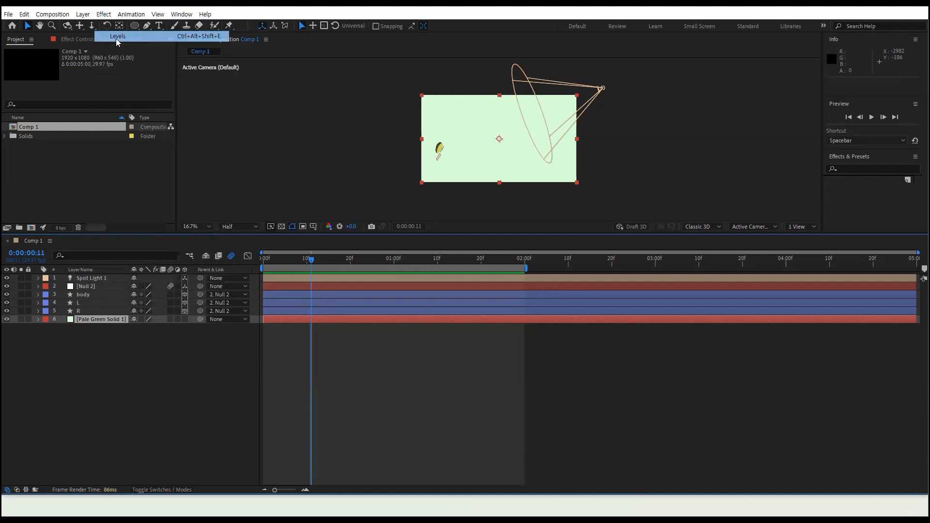
left_click_drag(60, 120, 86, 112)
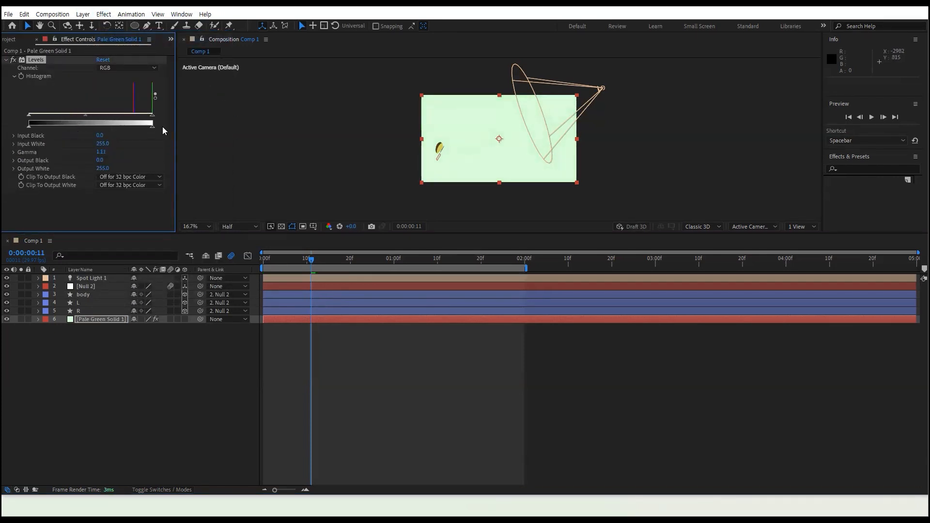
mouse_move(152, 126)
left_mouse_down()
mouse_move(115, 131)
mouse_move(136, 132)
left_mouse_up()
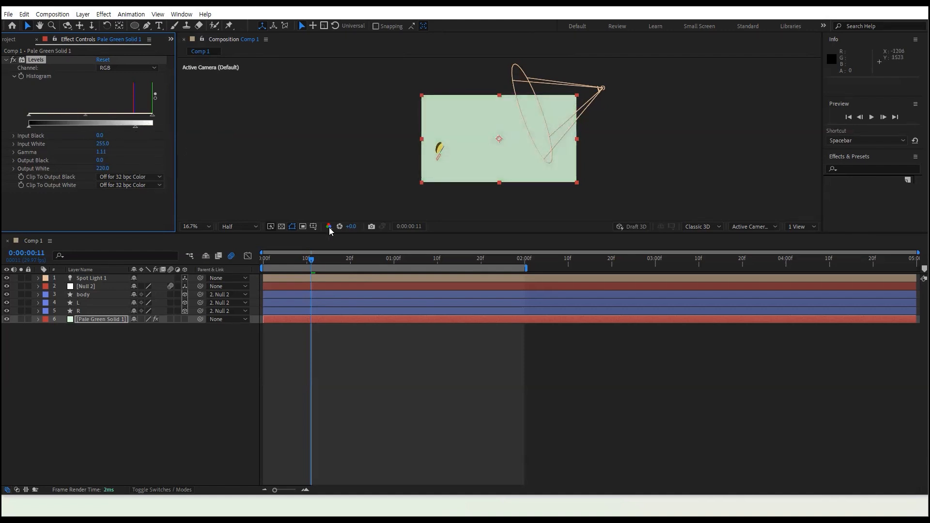
key("space")
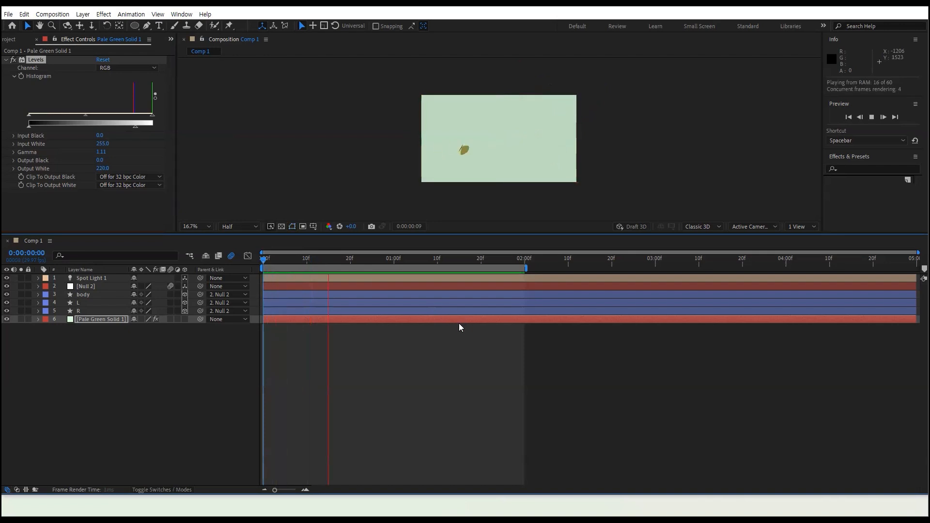
key("space")
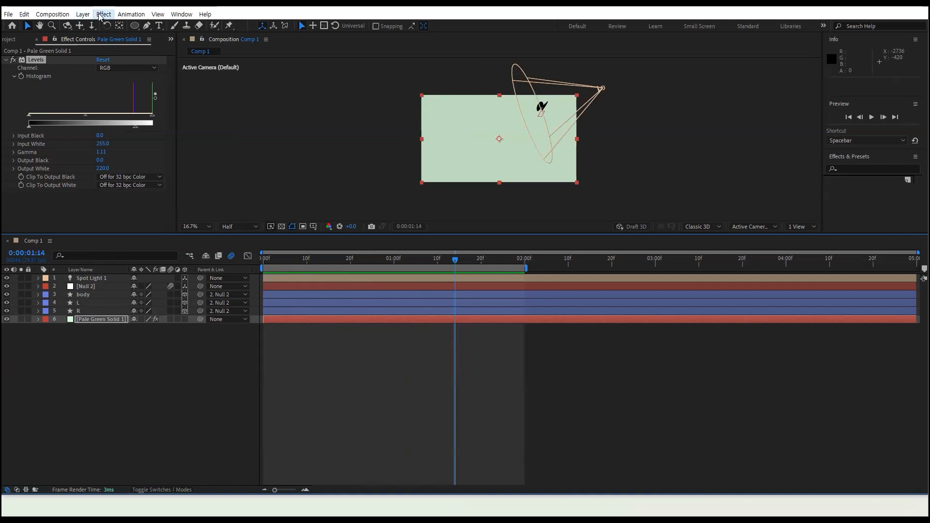
- Apply Hue/Saturation to the pale green solid and set its Master Hue to 54°
left_click(100, 16)
mouse_move(140, 104)
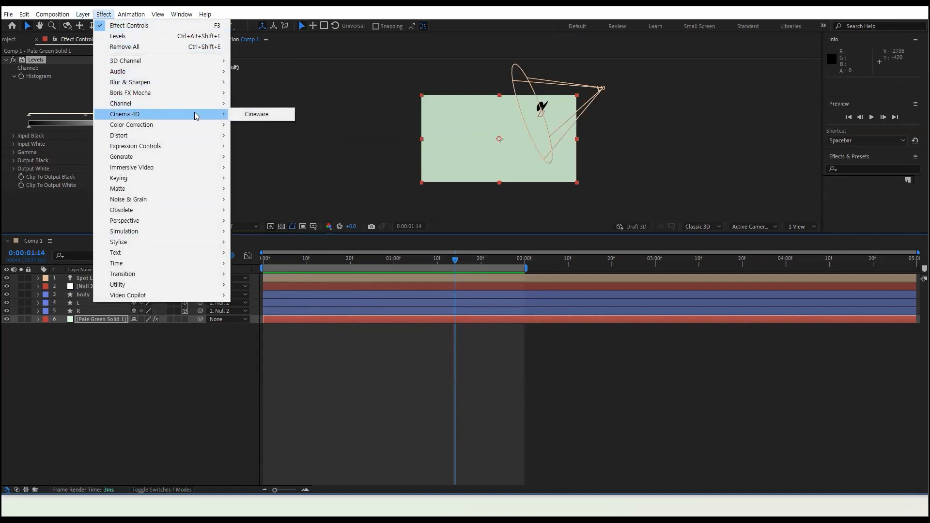
mouse_move(193, 103)
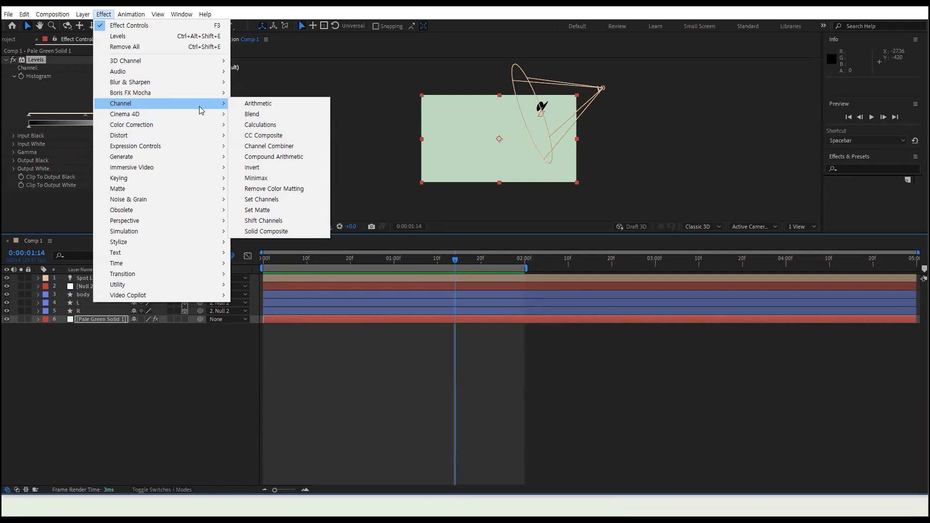
mouse_move(190, 65)
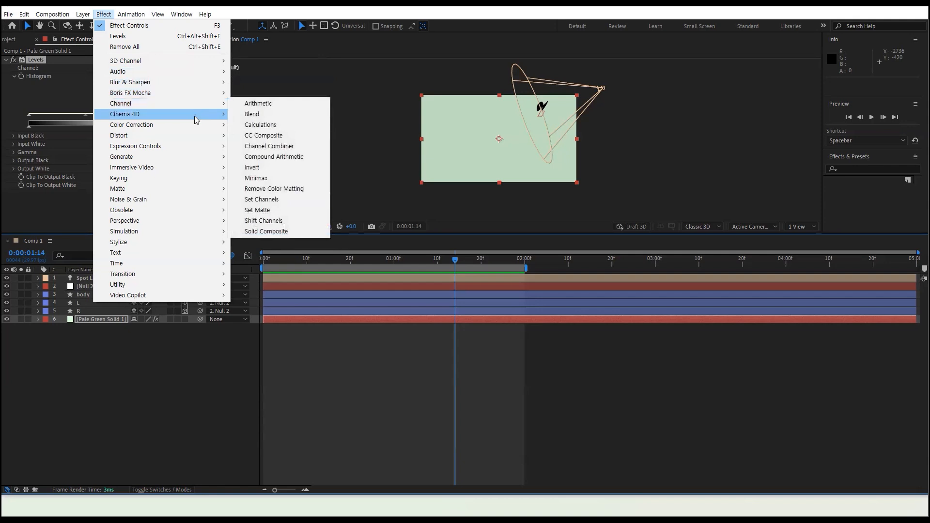
mouse_move(193, 126)
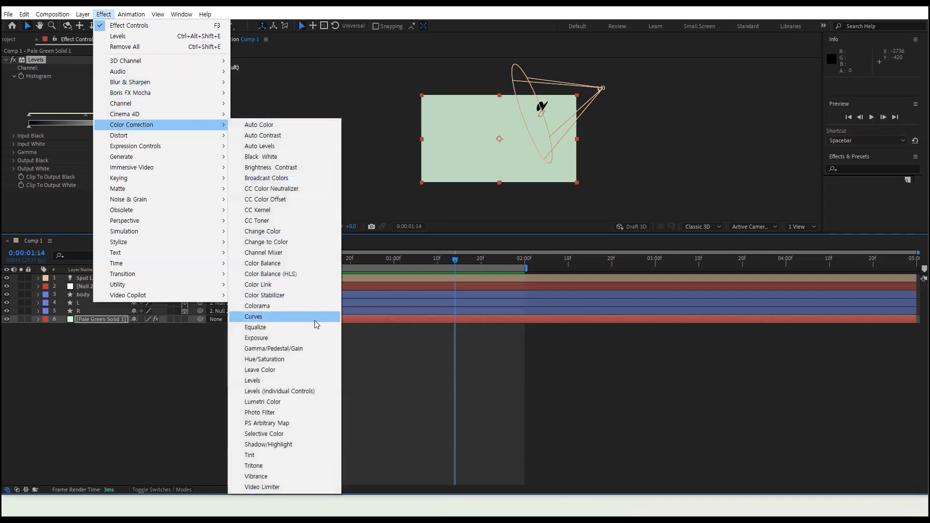
left_click(294, 361)
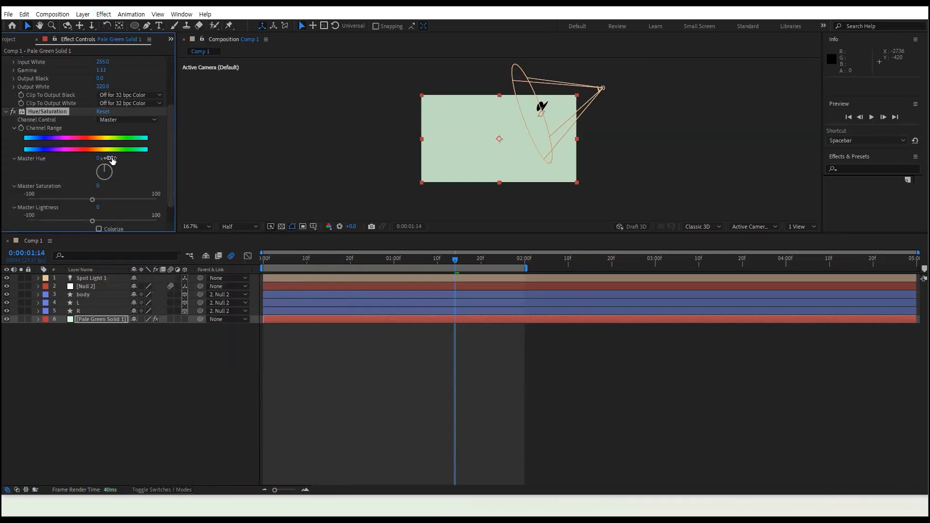
left_click_drag(108, 158, 130, 154)
- Play back the flight from the first frame, and again with the composition fitted to the viewer
left_click_drag(409, 258, 194, 272)
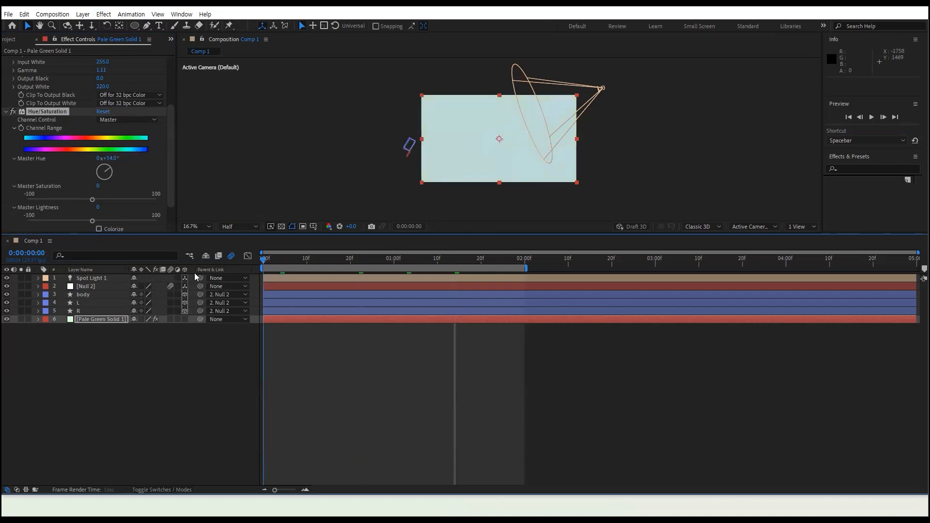
key("space")
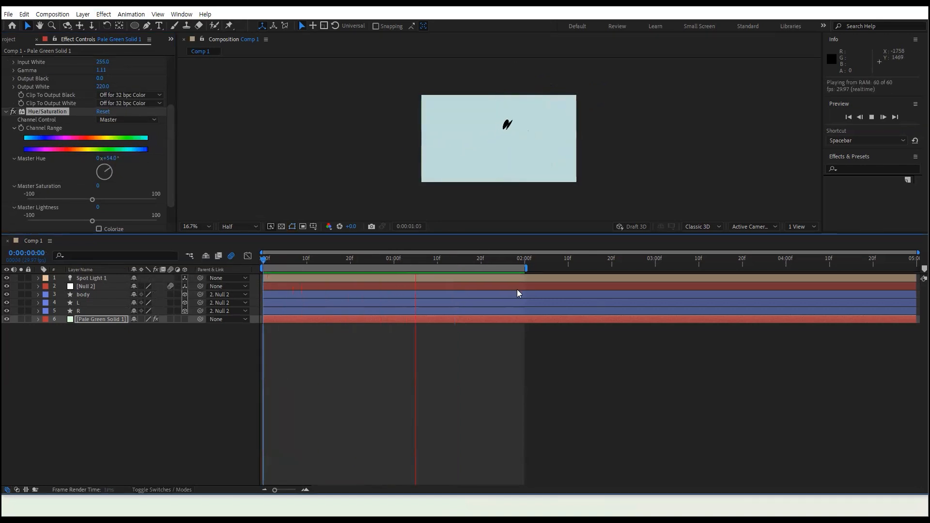
left_click(202, 227)
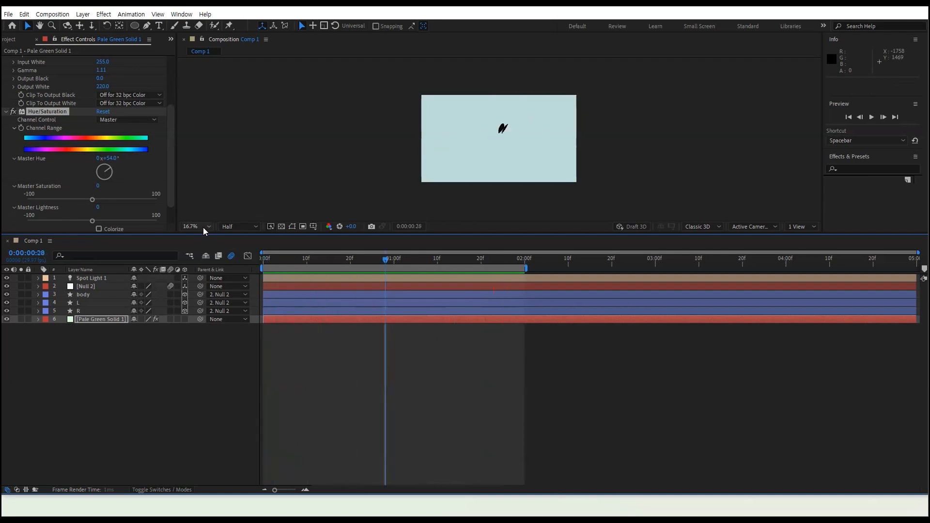
left_click(209, 241)
key("space")
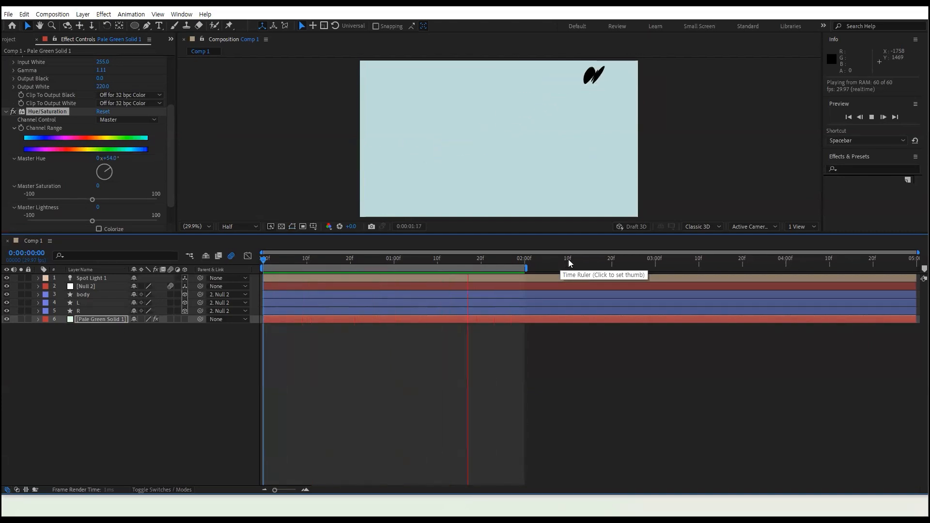
key("space")
- Add Comp 1 to the Adobe Media Encoder queue
left_click(52, 14)
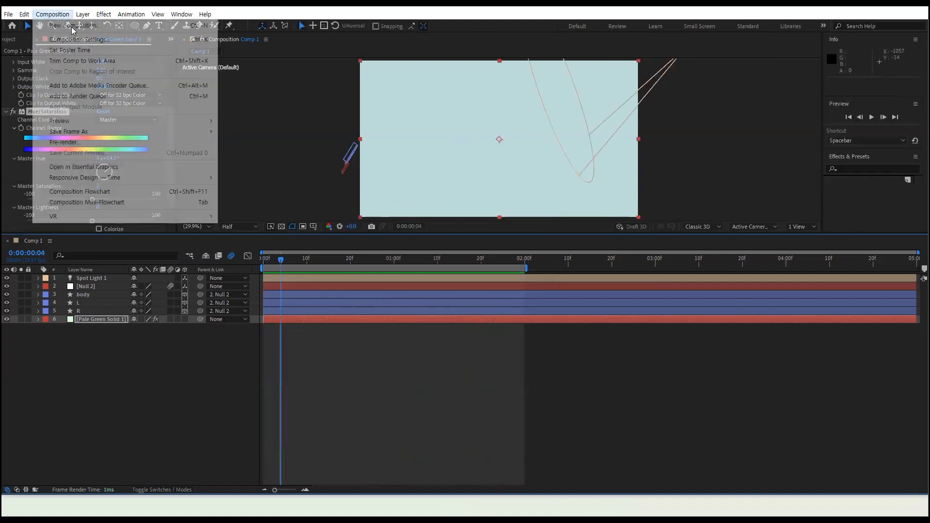
left_click(89, 86)
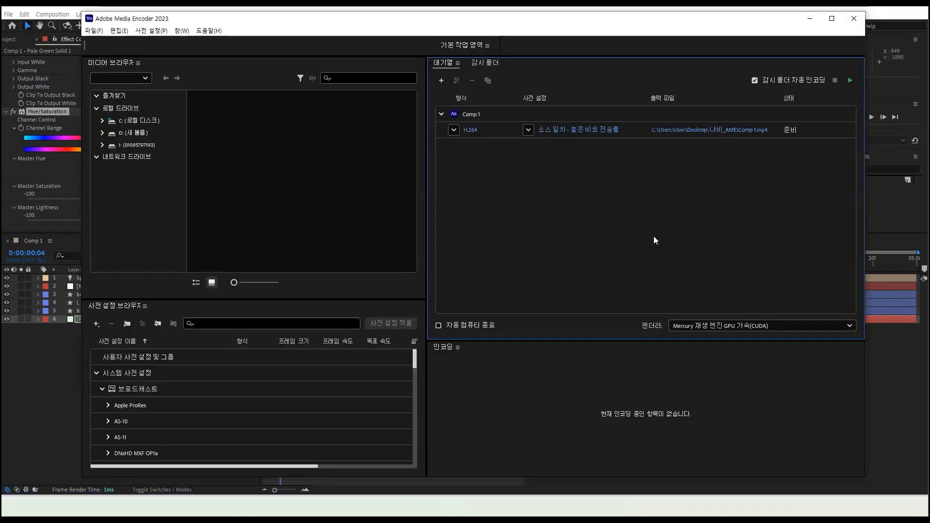
- Set the queued H.264 output to save on the Desktop and enter a file name starting with 3D
left_click(682, 132)
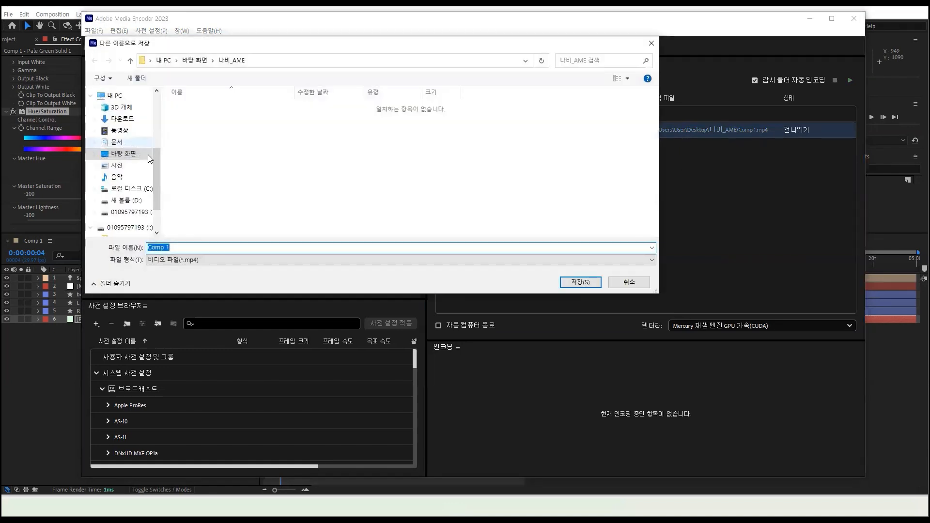
left_click(149, 156)
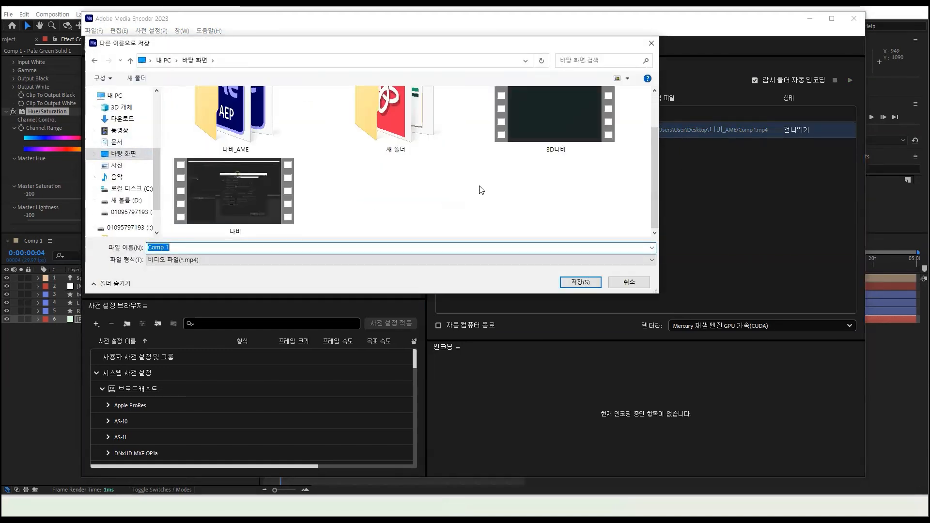
scroll(481, 191, "up", 2)
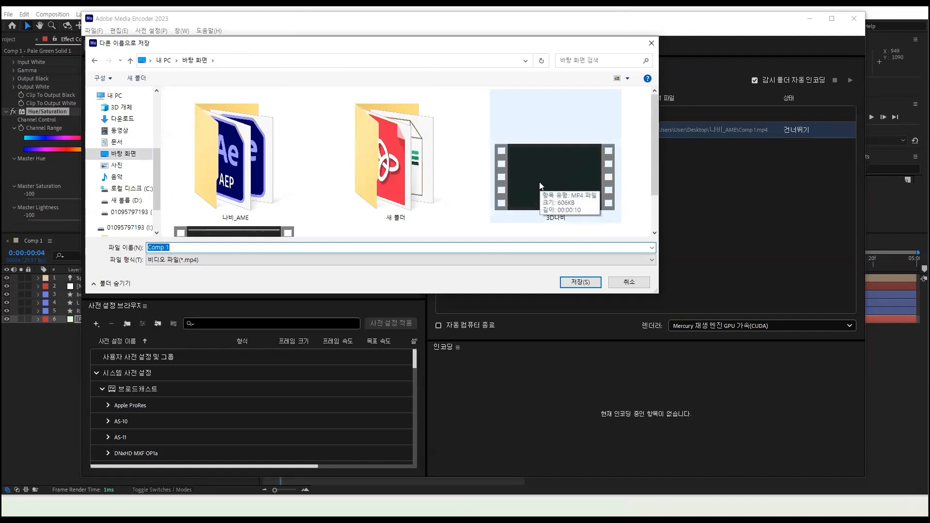
type("3")
key("BackSpace")
type("Dskq")
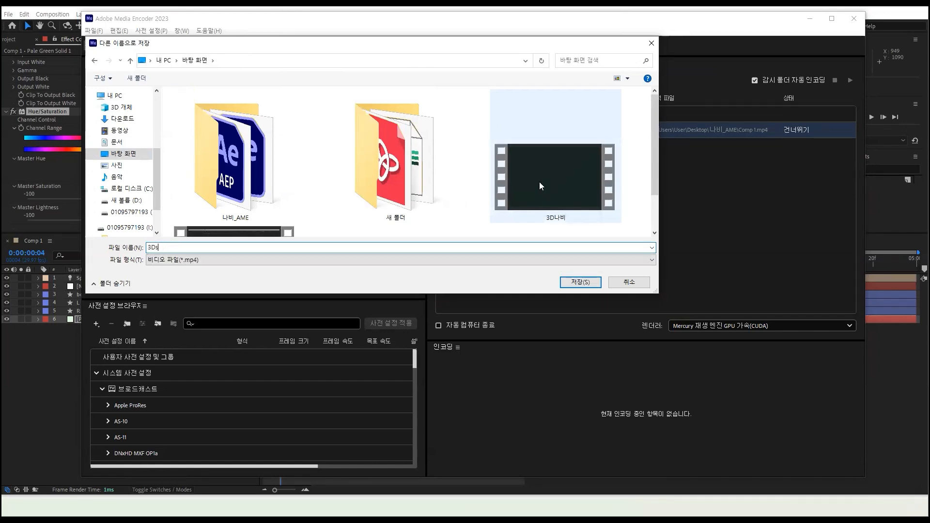
- Save the queued Comp 1 output to the desktop as 3D나비, replacing the existing file
key("BackSpace")
type("나비")
key("Return")
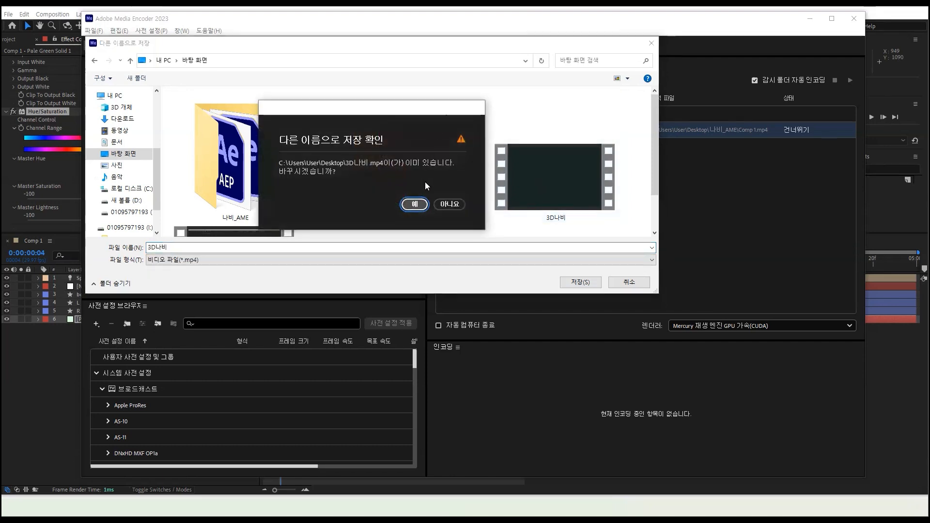
left_click(415, 204)
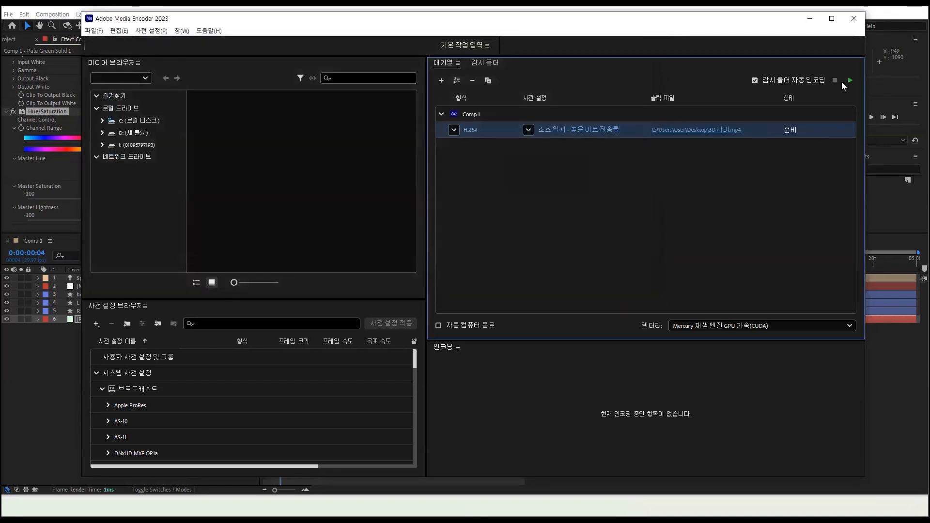
- Encode the queued Comp 1 render and play back the finished video
left_click(850, 80)
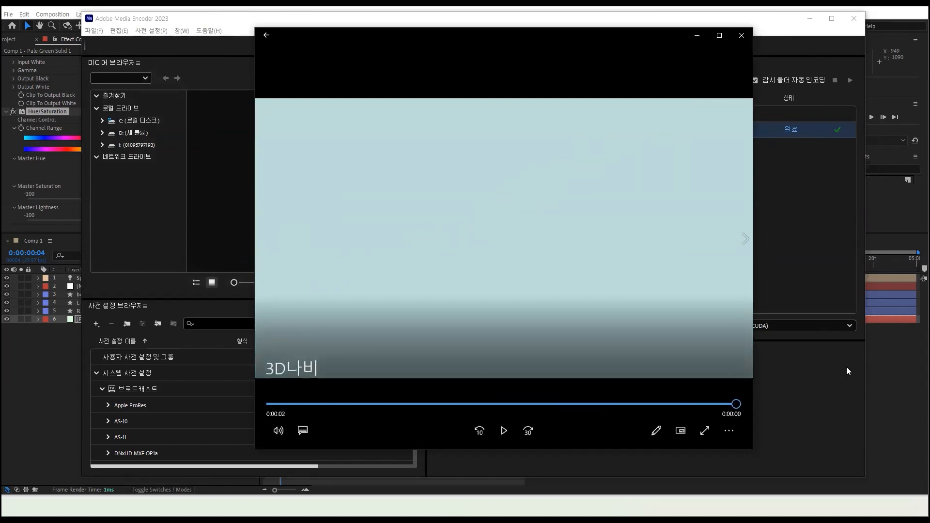
left_click(504, 430)
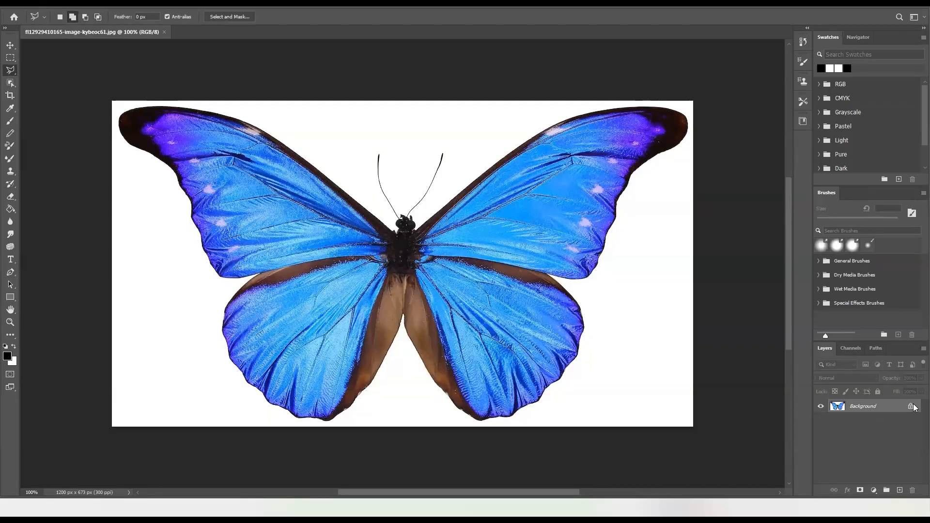
- Unlock the Background layer, select the butterfly with the Object Selection tool and delete the white area around it
left_click(912, 406)
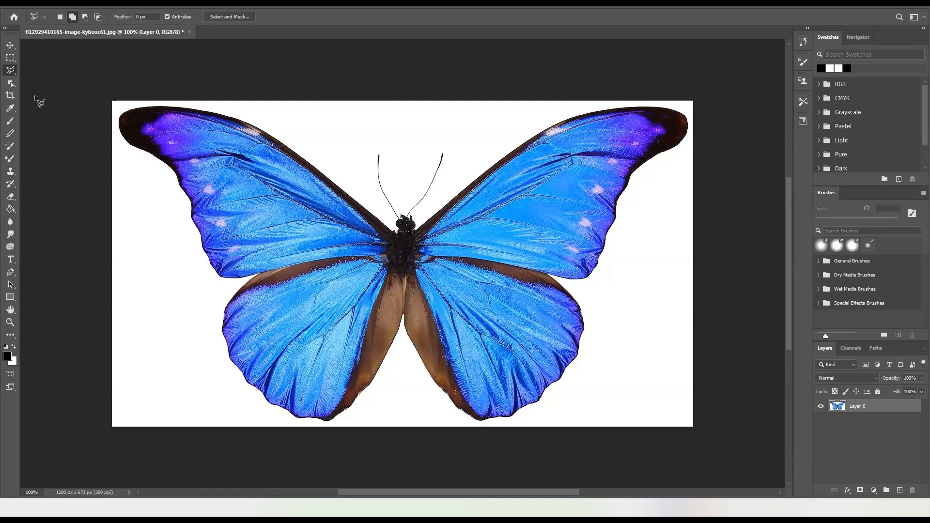
left_click(10, 82)
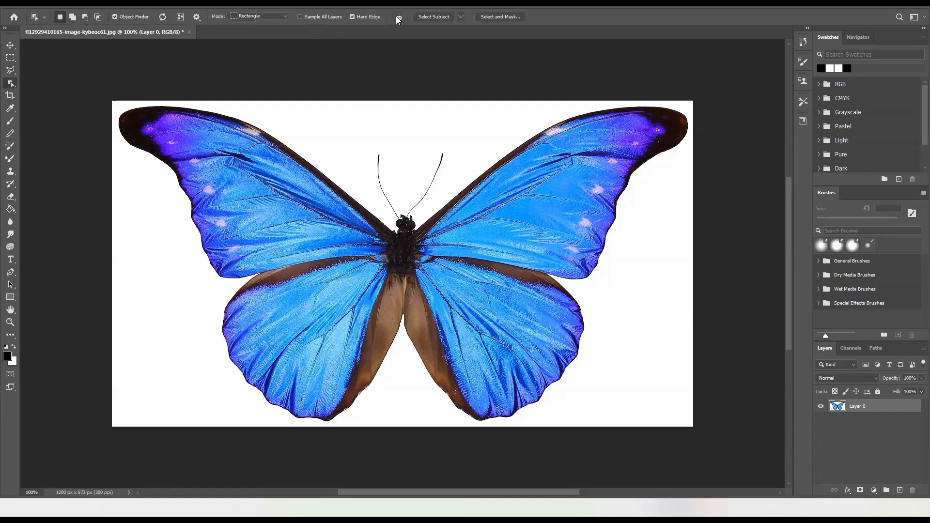
left_click(358, 227)
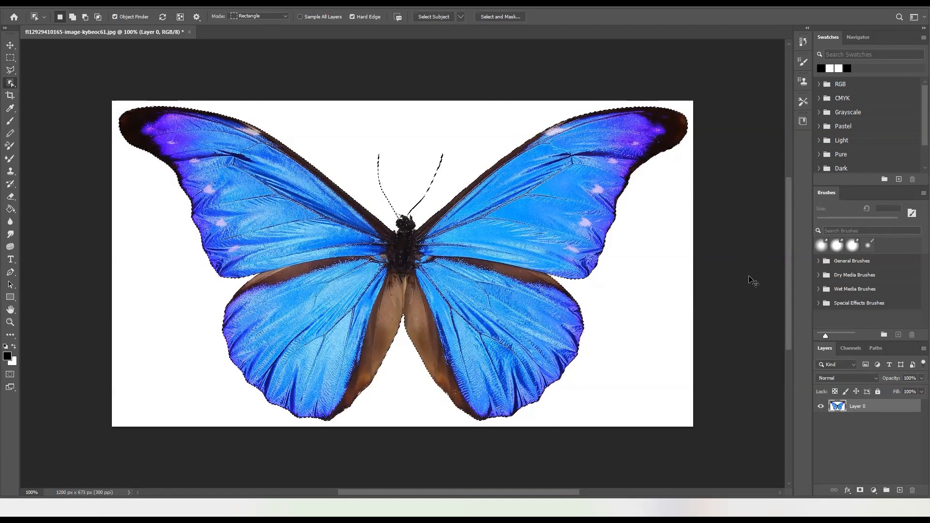
key("ctrl+shift+i")
key("Delete")
key("ctrl+d")
- Add a new layer beneath the butterfly layer and fill it with black
left_click(899, 491)
left_click_drag(853, 408, 858, 429)
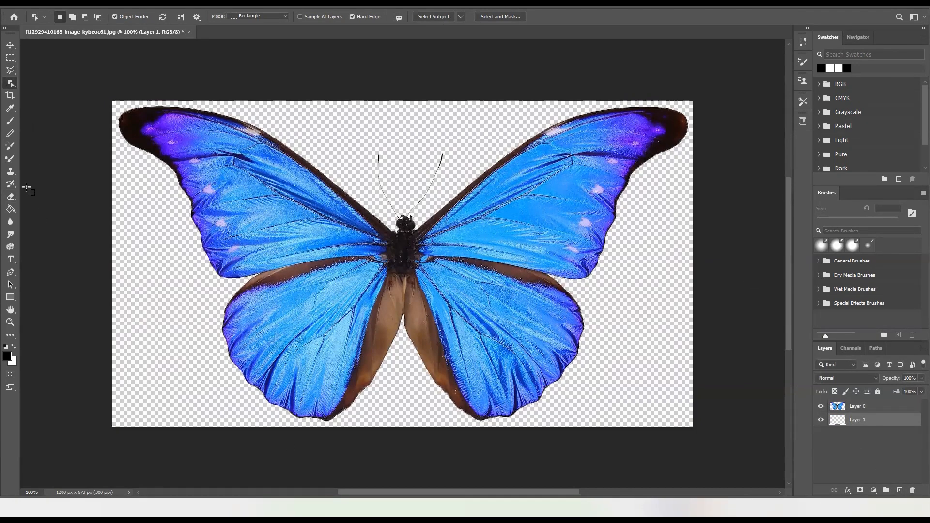
left_click(10, 209)
left_click(432, 145)
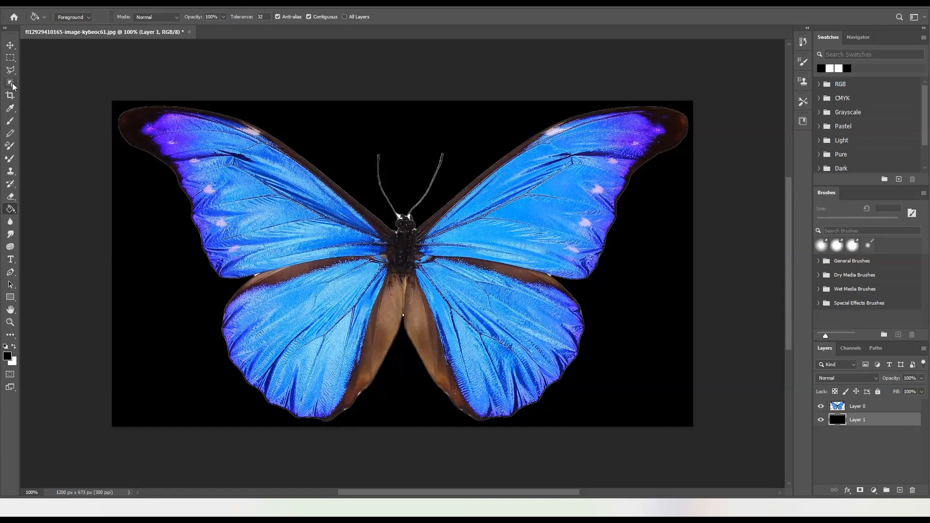
- On Layer 0, select the white fringe around the butterfly with the Magic Wand and delete it
left_click(12, 87)
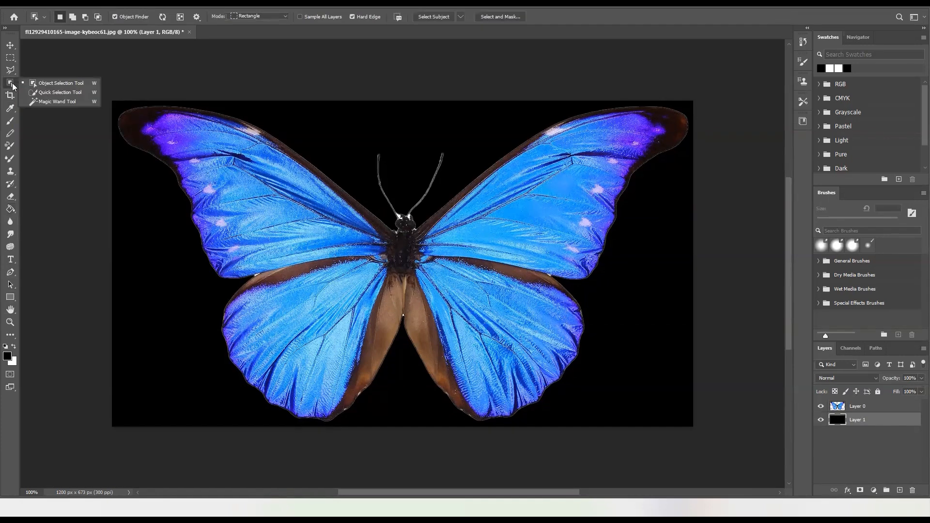
left_click(56, 102)
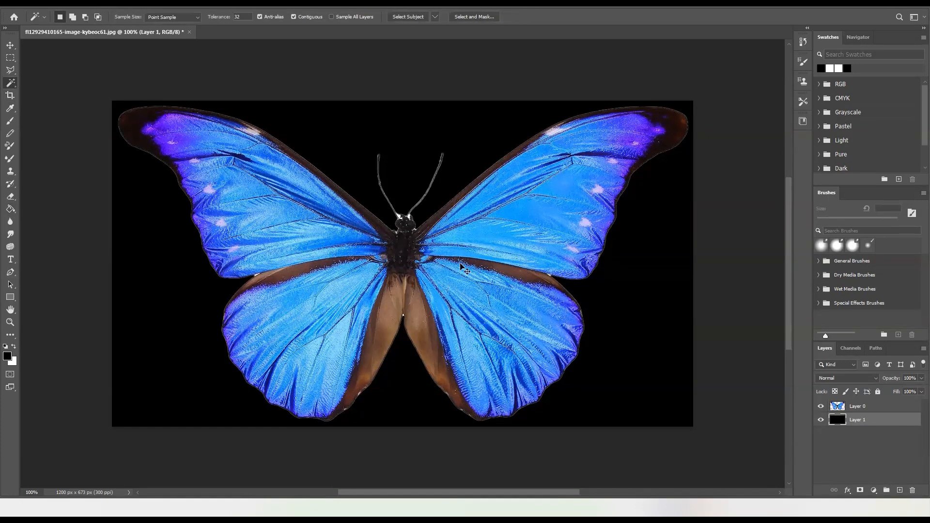
key("ctrl+plus")
key("ctrl+plus")
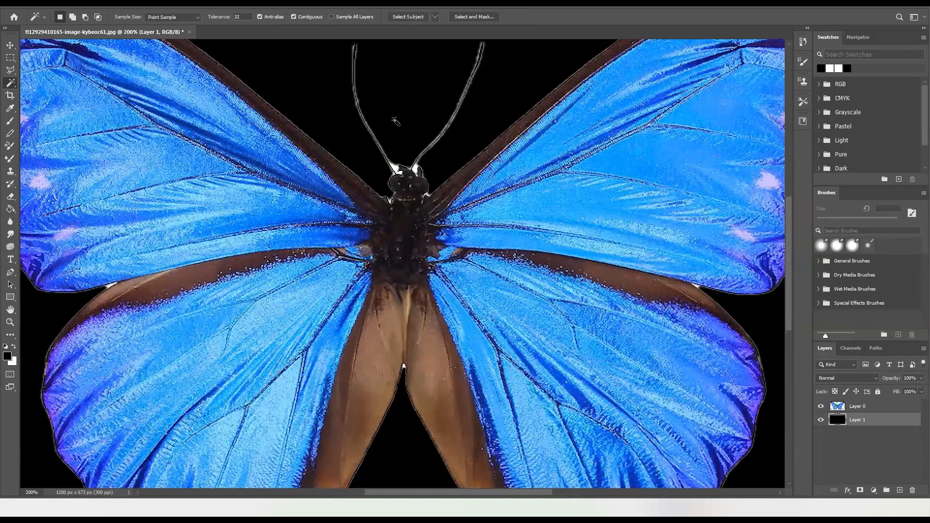
key("ctrl+plus")
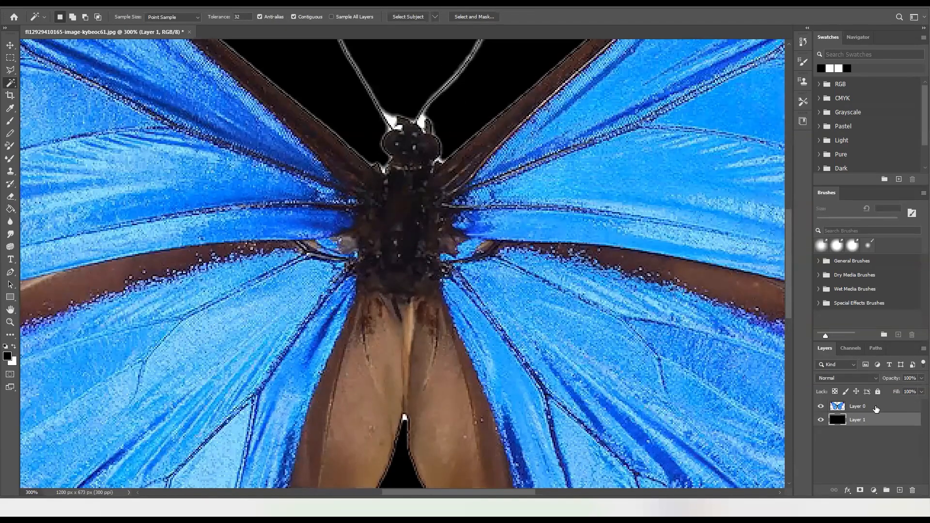
key("alt+bracketright")
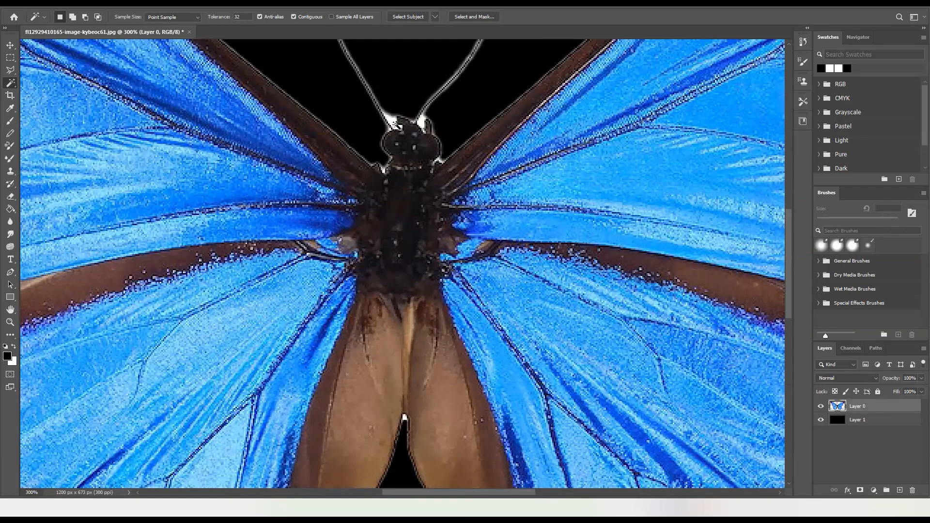
left_click(411, 124)
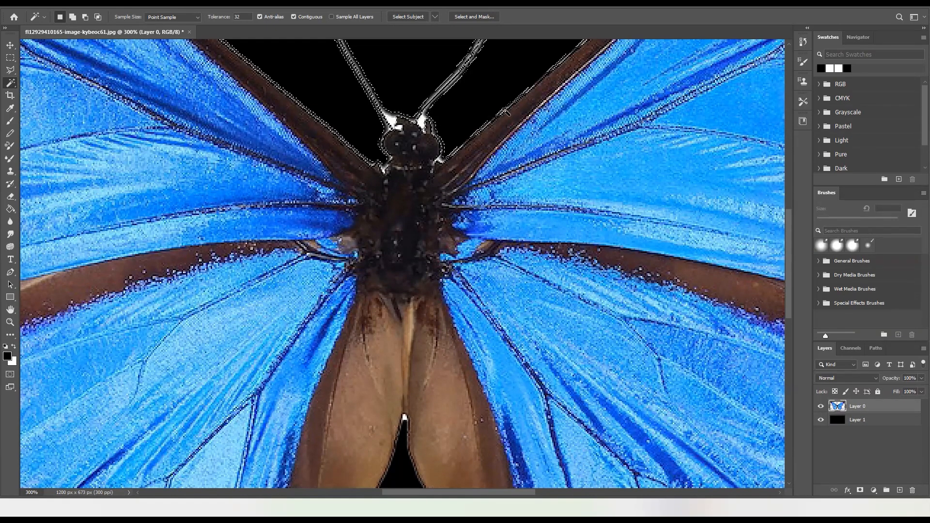
key("ctrl+d")
scroll(477, 211, "up", 3)
scroll(475, 218, "down", 7)
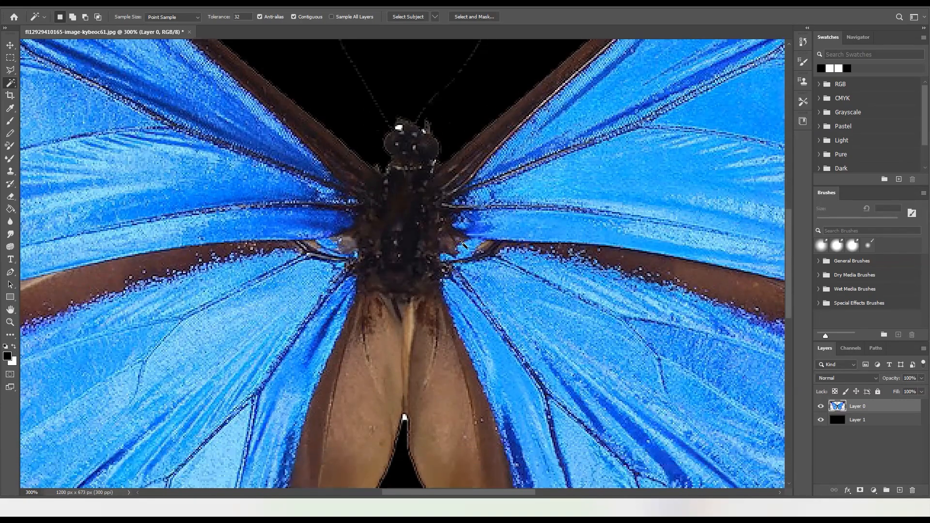
- Delete the leftover white spots between the lower wings and where the right upper and lower wings meet
scroll(465, 386, "down", 6)
left_click(404, 276)
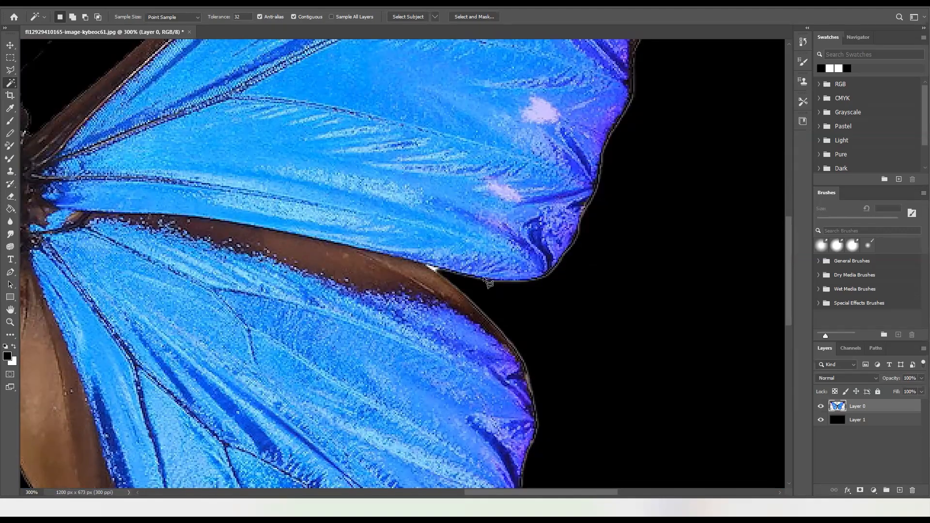
key("l")
left_click(431, 267)
left_click(445, 273)
key("Delete")
key("ctrl+d")
key("ctrl+minus")
key("ctrl+minus")
key("ctrl+minus")
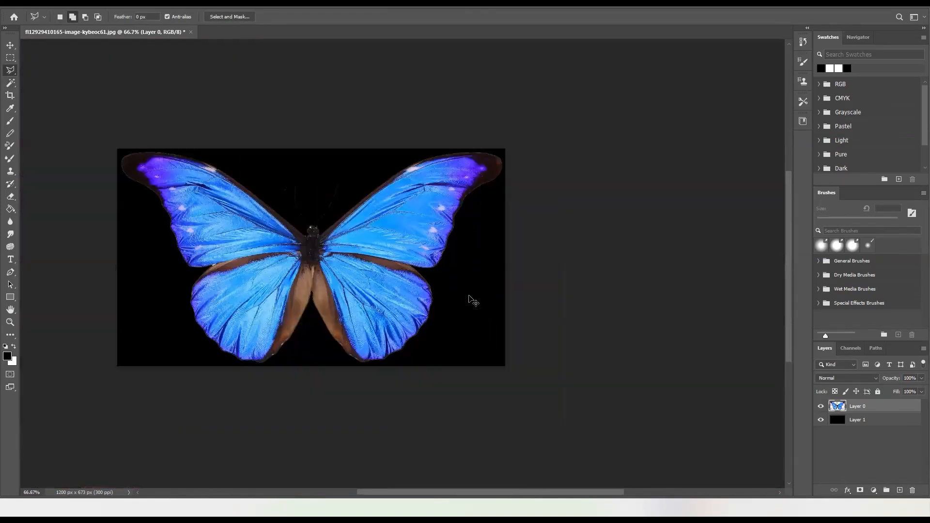
- Clean the remaining white spot off the butterfly's head on Layer 0
key("ctrl+plus")
key("ctrl+plus")
key("ctrl+plus")
key("space")
left_click_drag(494, 295, 503, 296)
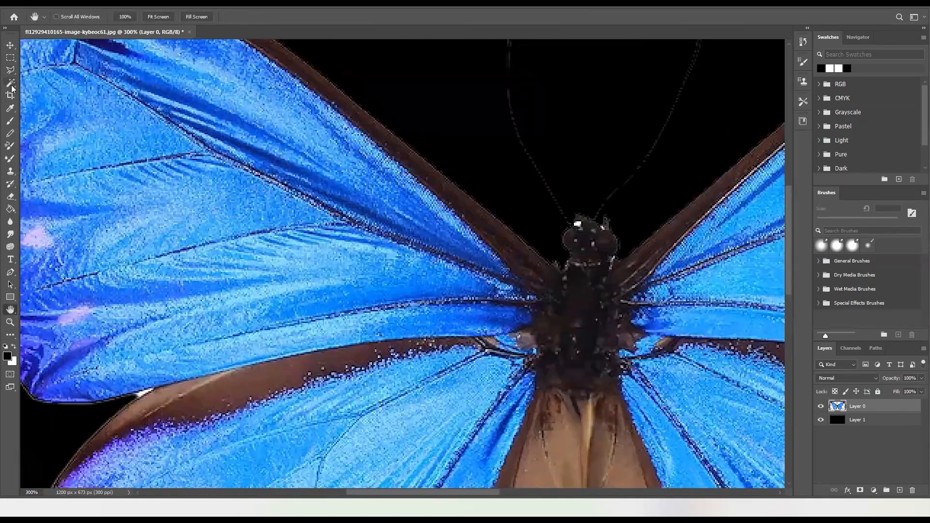
key("w")
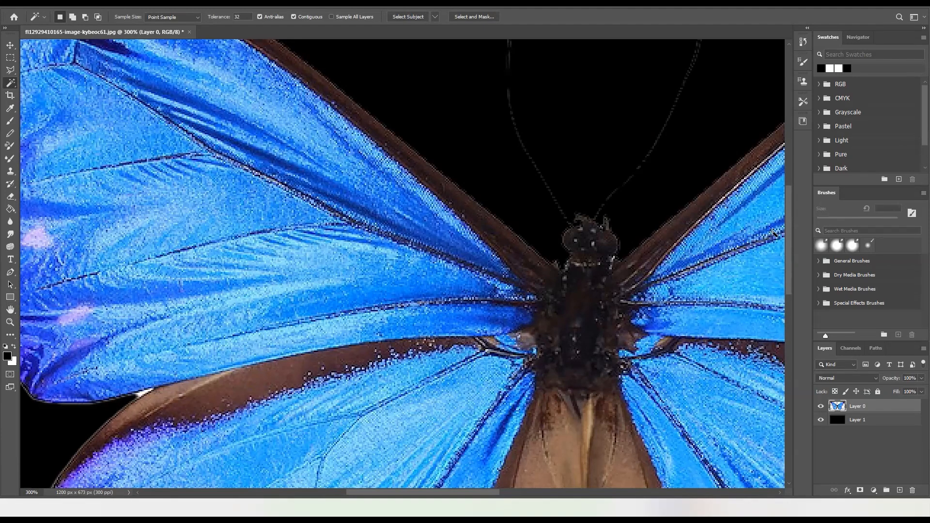
key("s")
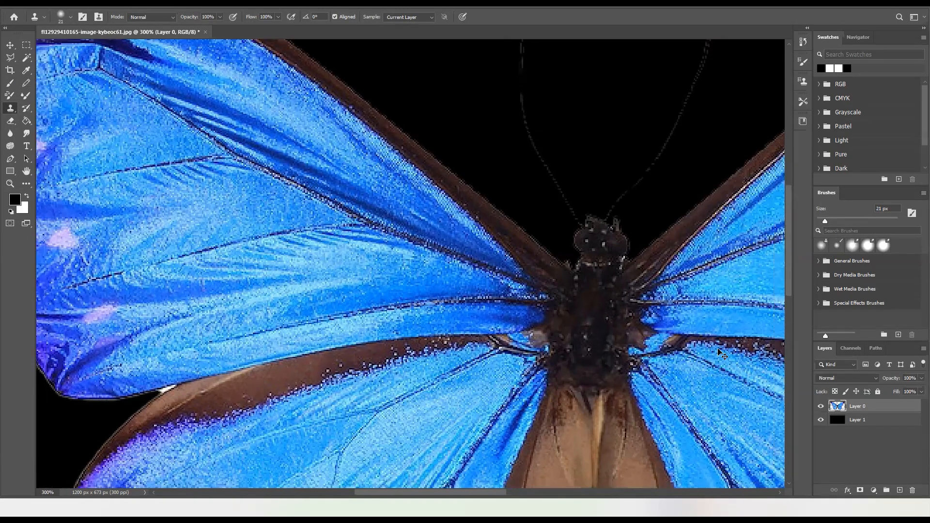
key("ctrl+minus")
key("ctrl+minus")
key("ctrl+minus")
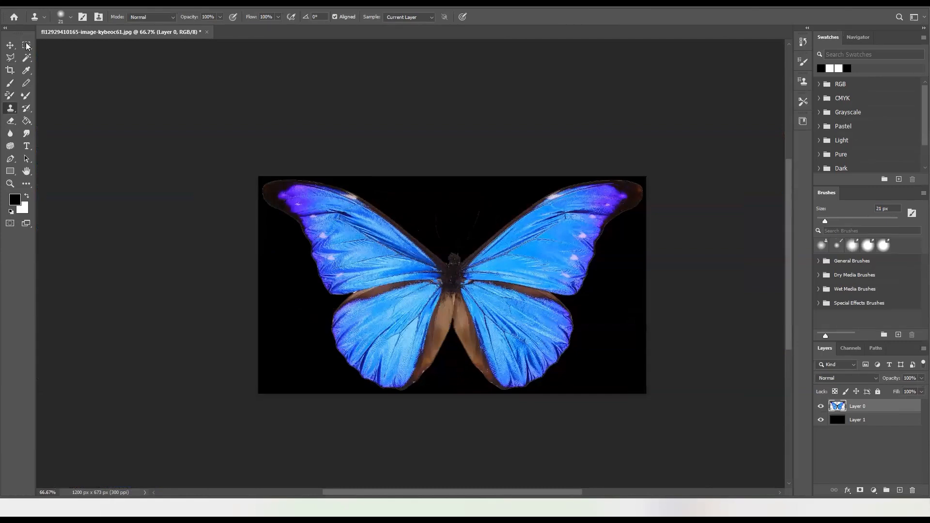
- Save the document to the desktop as a Photoshop file named 실사나비
key("v")
key("ctrl+shift+s")
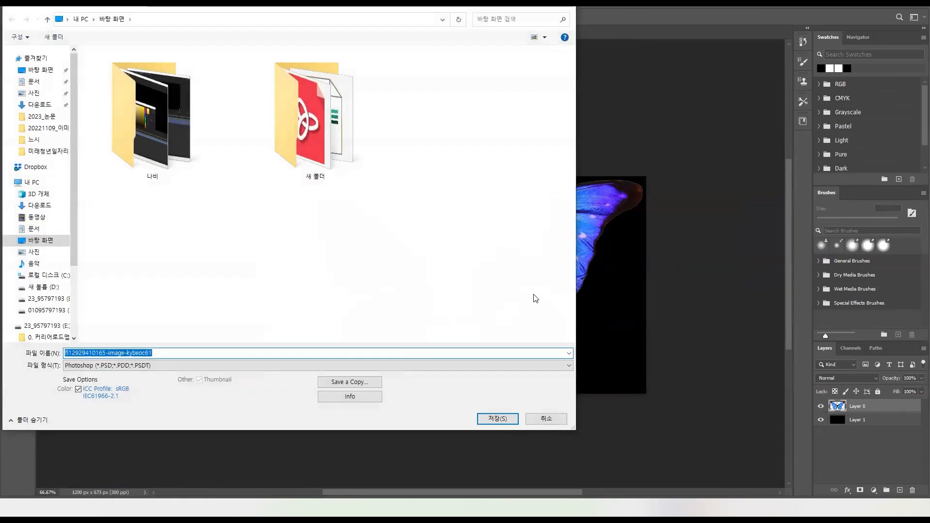
type("ㅅ")
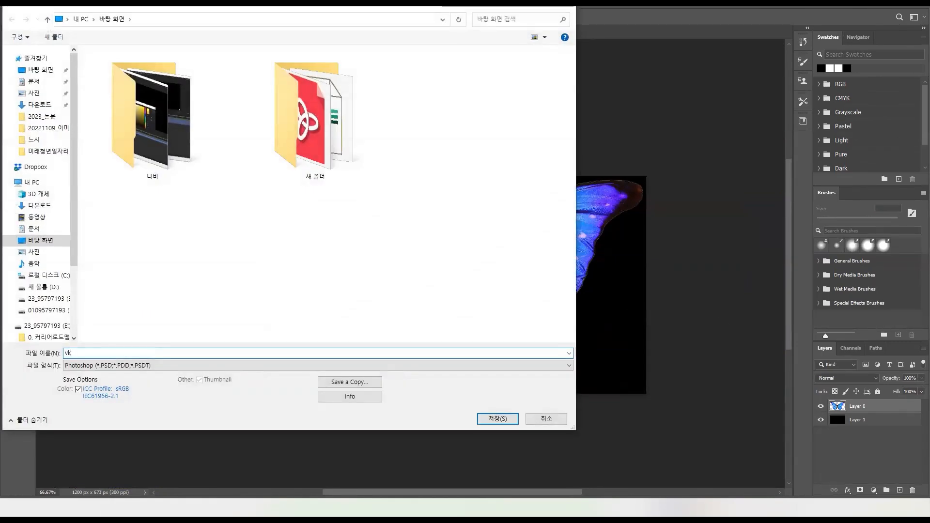
key("Return")
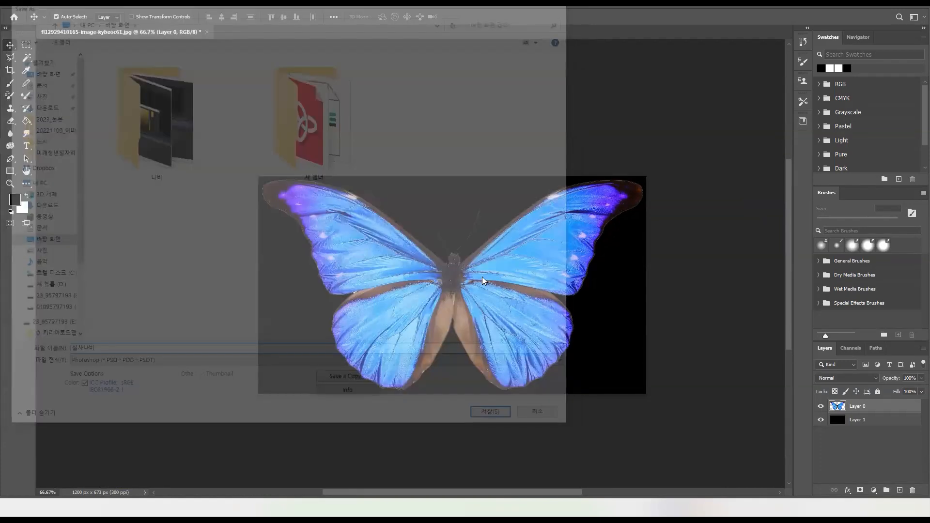
key("Return")
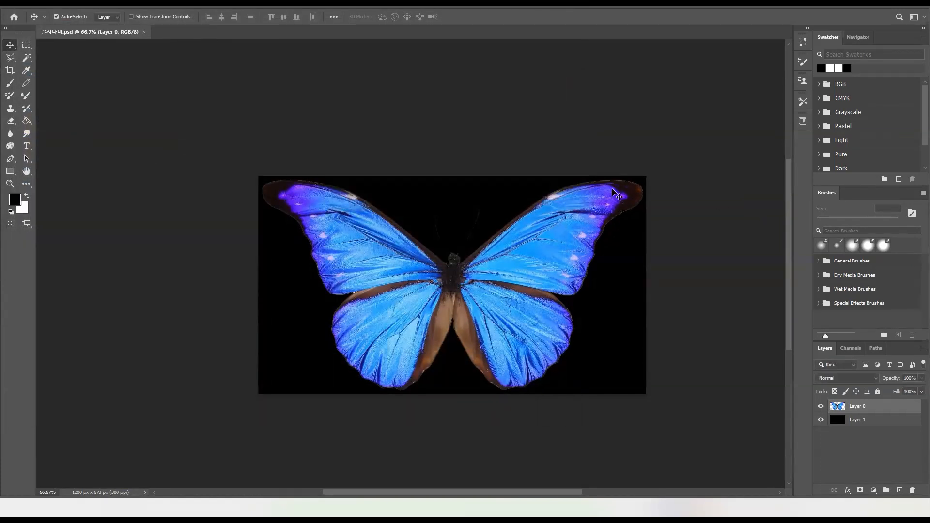
- Duplicate the butterfly layer three times within the same document, keeping the default copy names
right_click(848, 405)
left_click(883, 126)
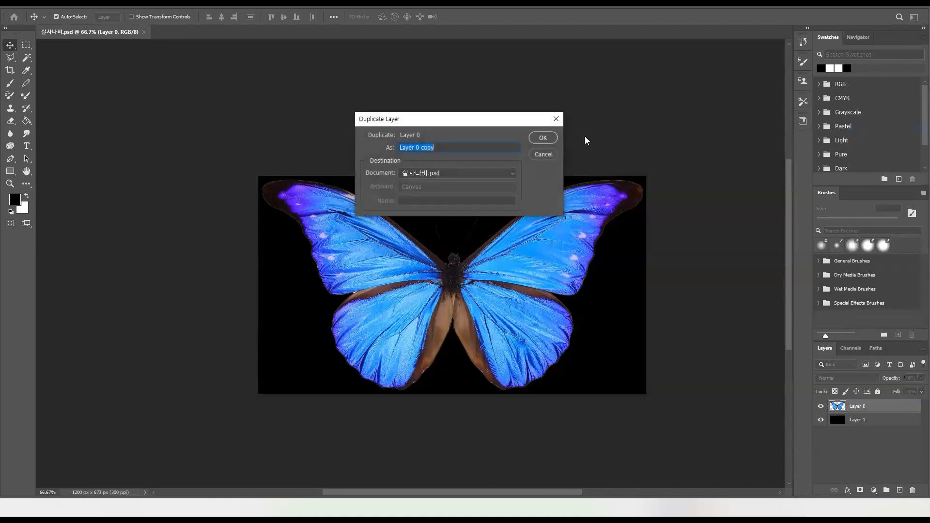
left_click(543, 140)
right_click(875, 408)
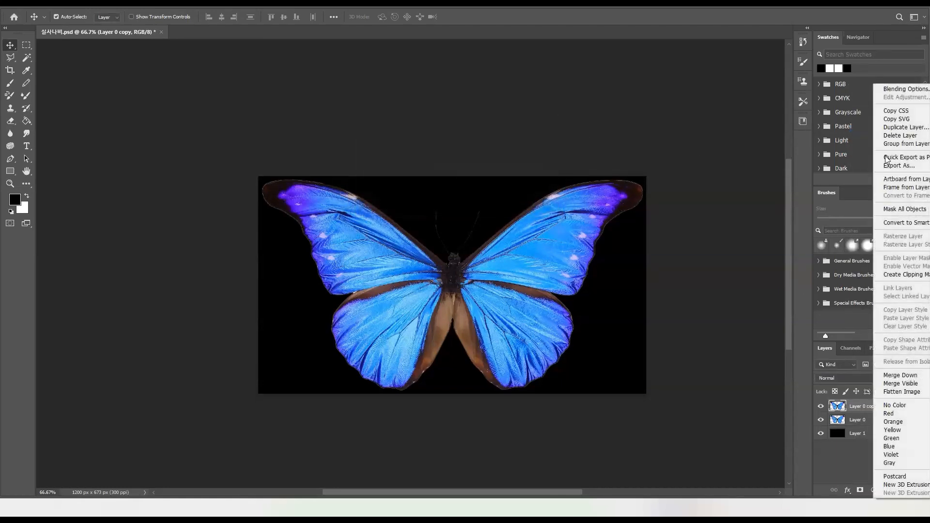
left_click(892, 126)
left_click(543, 138)
right_click(876, 408)
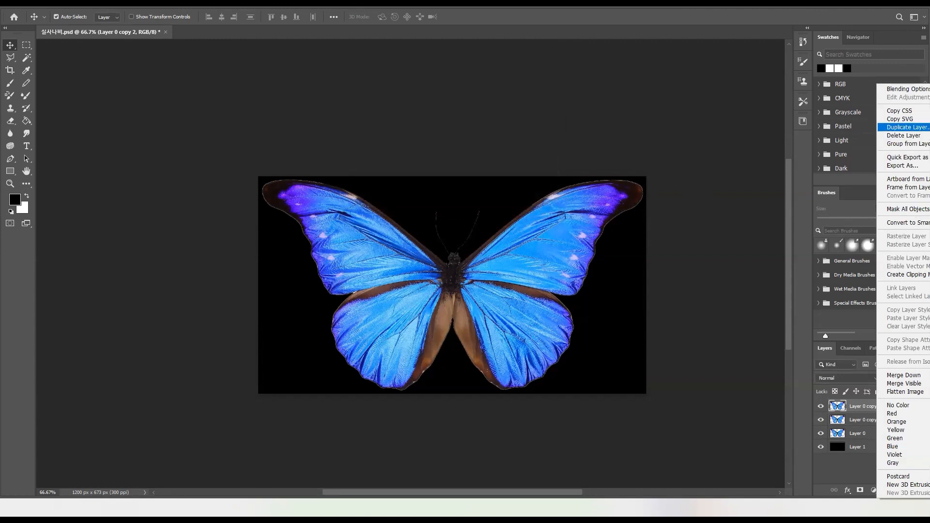
left_click(892, 127)
left_click(544, 139)
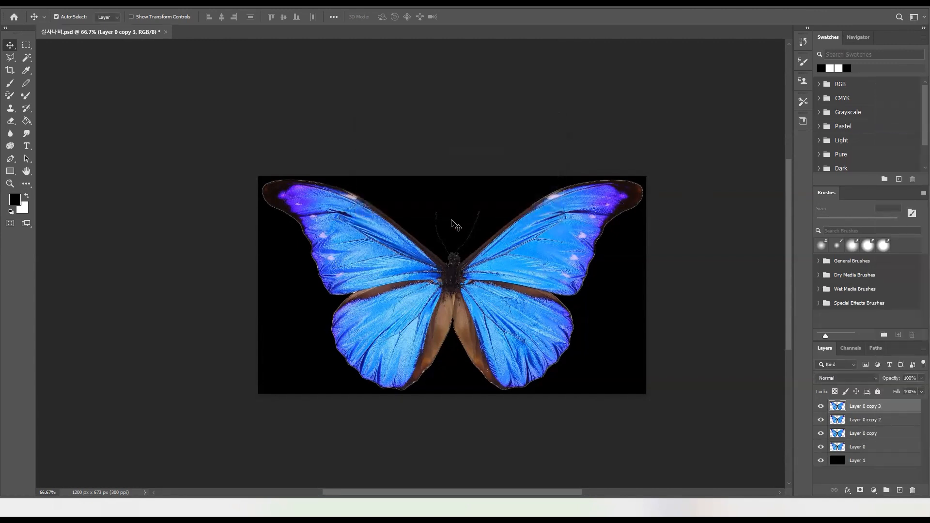
- Hide every layer except Layer 0 copy 3 and delete the butterfly's right half from it using the Polygonal Lasso
left_click_drag(821, 420, 822, 463)
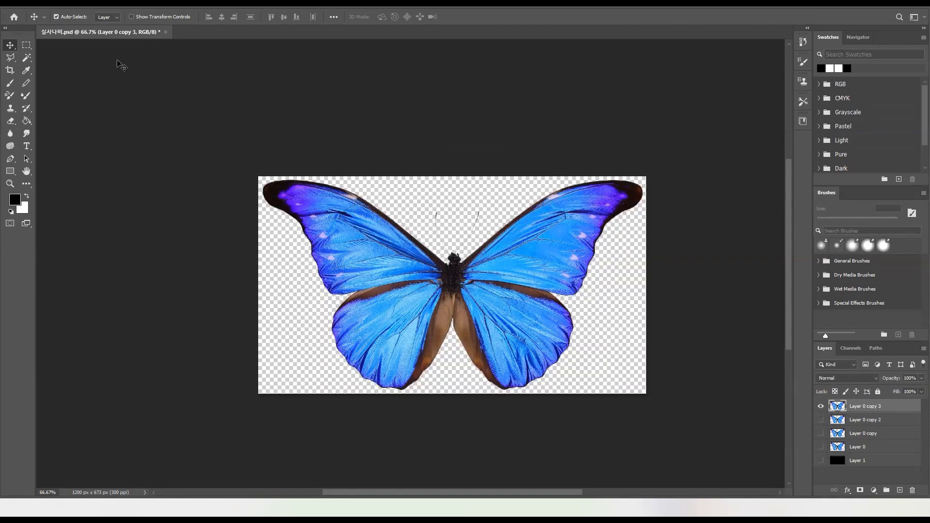
left_click(10, 59)
left_click(449, 264)
left_click(455, 275)
left_click(455, 297)
left_click(452, 334)
left_click(464, 389)
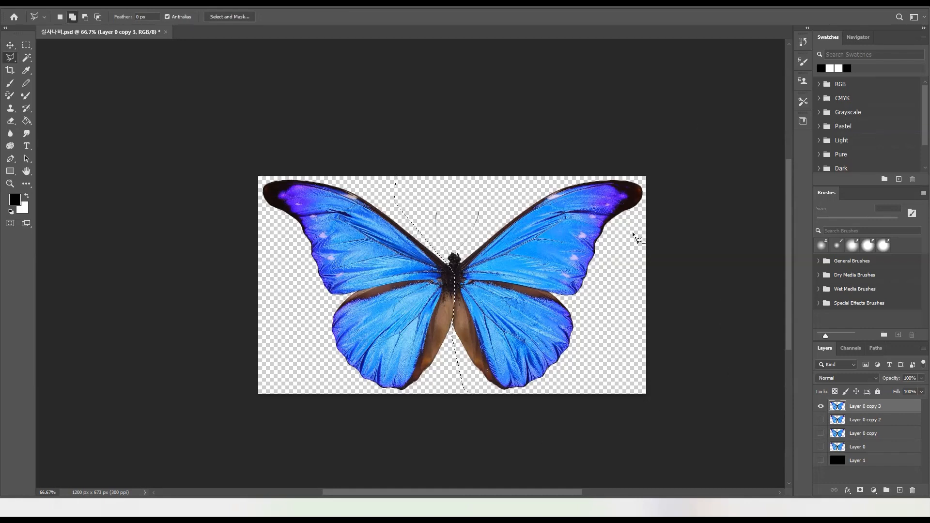
key("Delete")
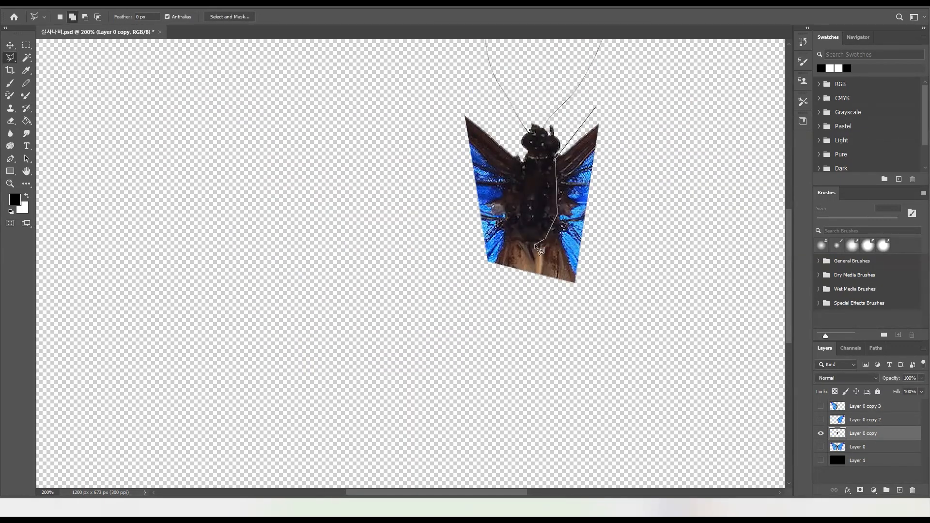
- Cut the remaining wing pieces away from the body on Layer 0 copy with the Polygonal Lasso and Eraser
left_click(667, 86)
key("e")
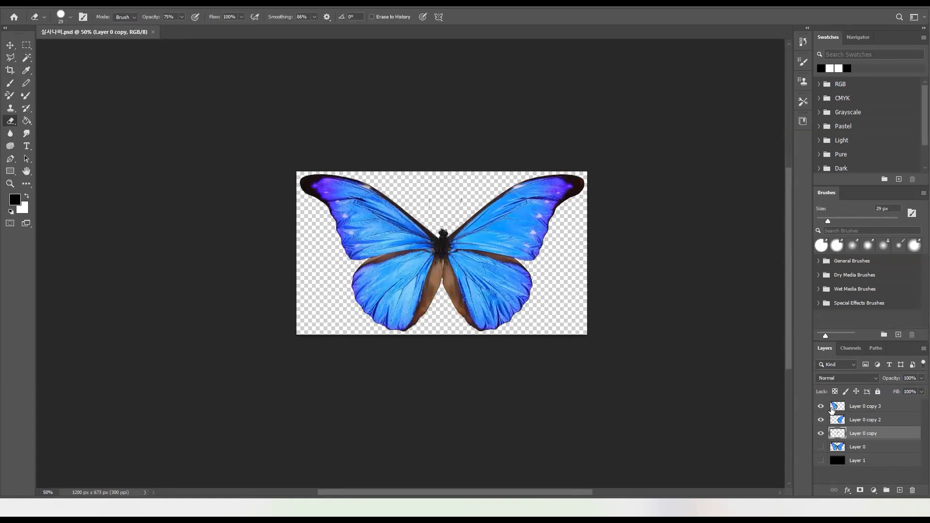
- Hide Layer 0 copy 3 and Layer 0 copy, leaving only the right wing layer shown
left_click(820, 406)
left_click(821, 433)
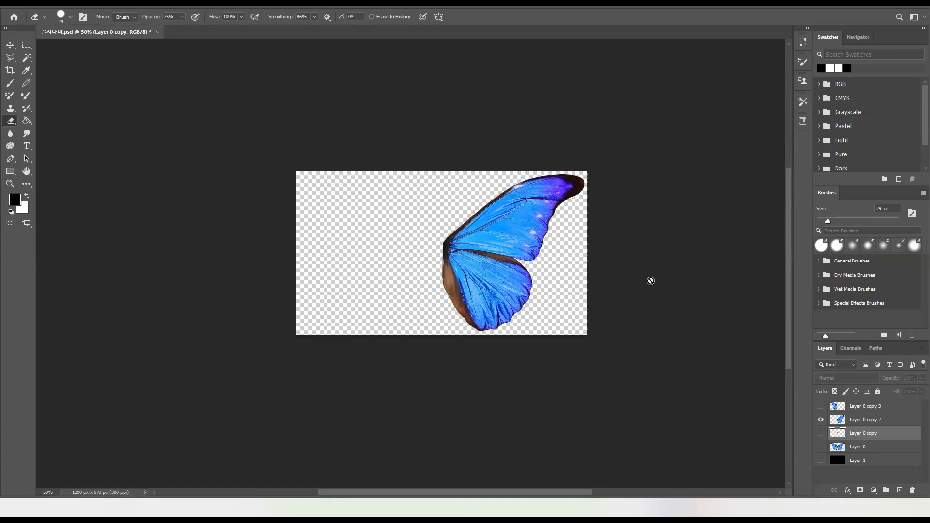
key("ctrl+shift+s")
left_click(144, 366)
left_click(383, 305)
left_click(498, 419)
- Export the visible right wing as a PNG named 실사나비_L to the desktop
left_click(22, 4)
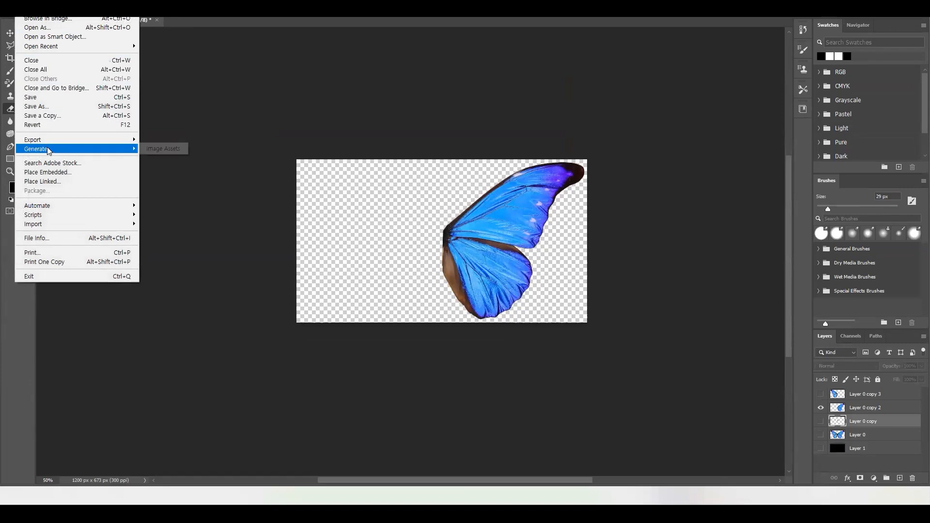
mouse_move(52, 142)
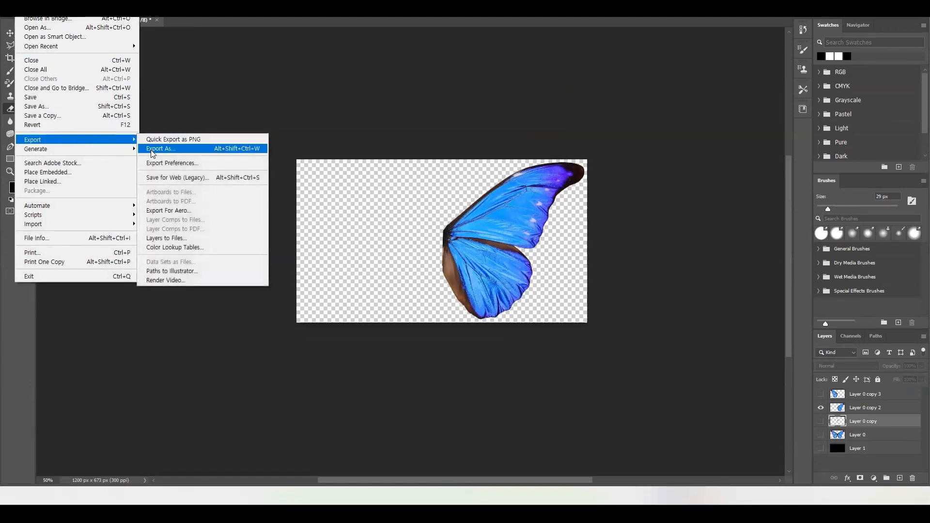
left_click(162, 150)
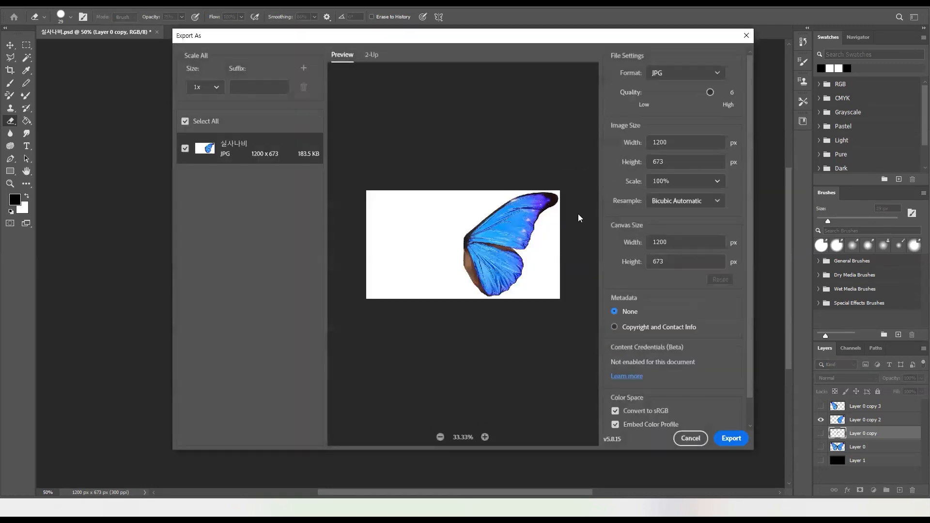
left_click(698, 72)
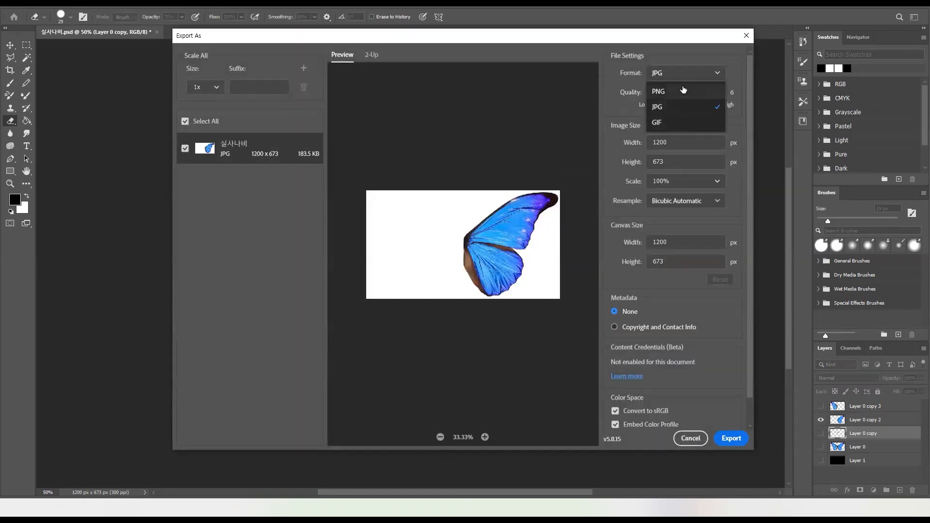
left_click(686, 91)
left_click(731, 443)
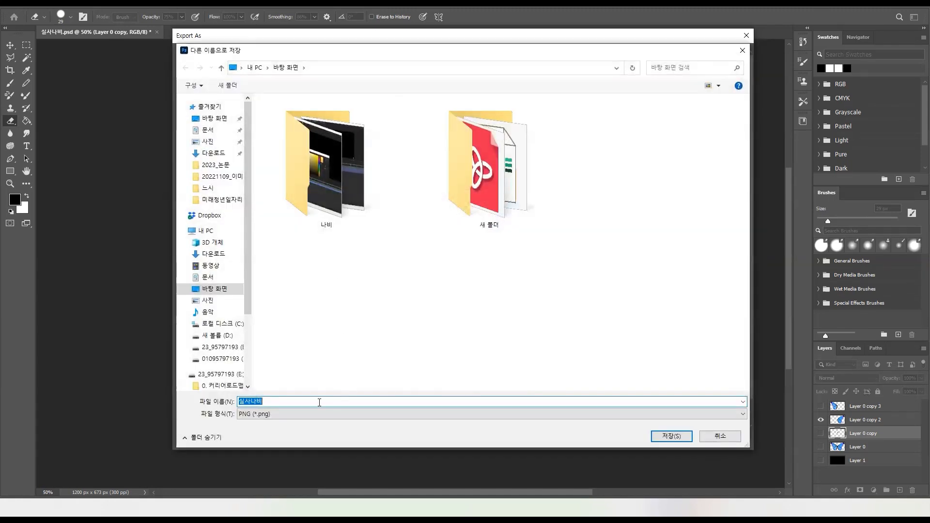
left_click(317, 401)
type("_ㄴ")
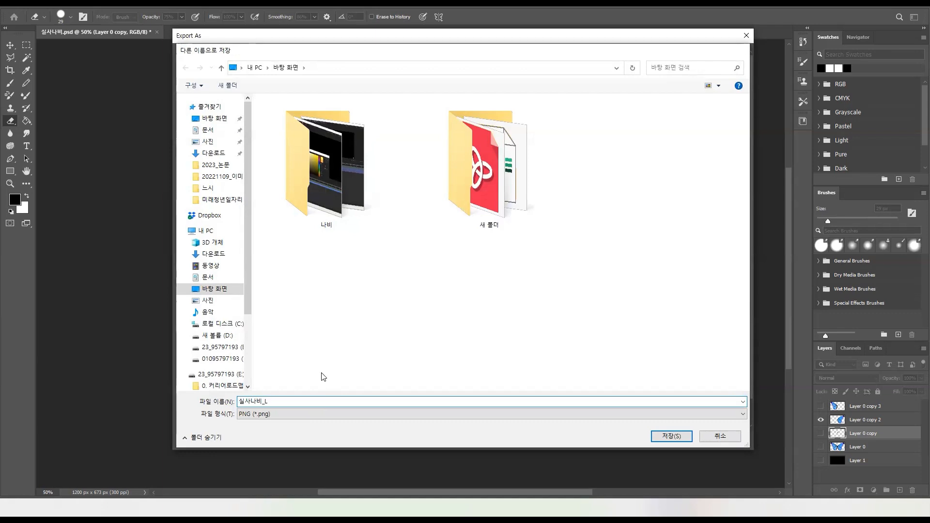
key("Return")
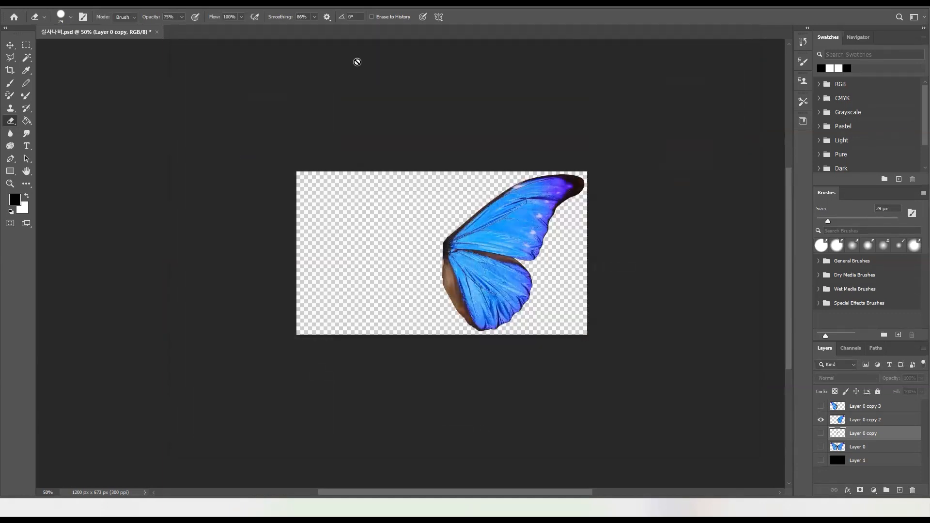
- Hide Layer 0 copy 2, show the body on Layer 0 copy, and start its PNG export
left_click(821, 420)
left_click(820, 434)
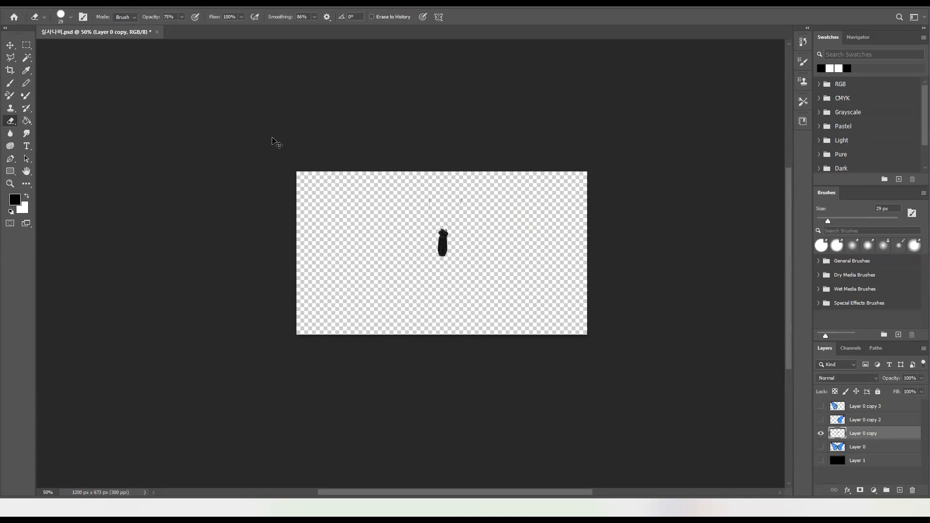
key("ctrl+alt+shift+w")
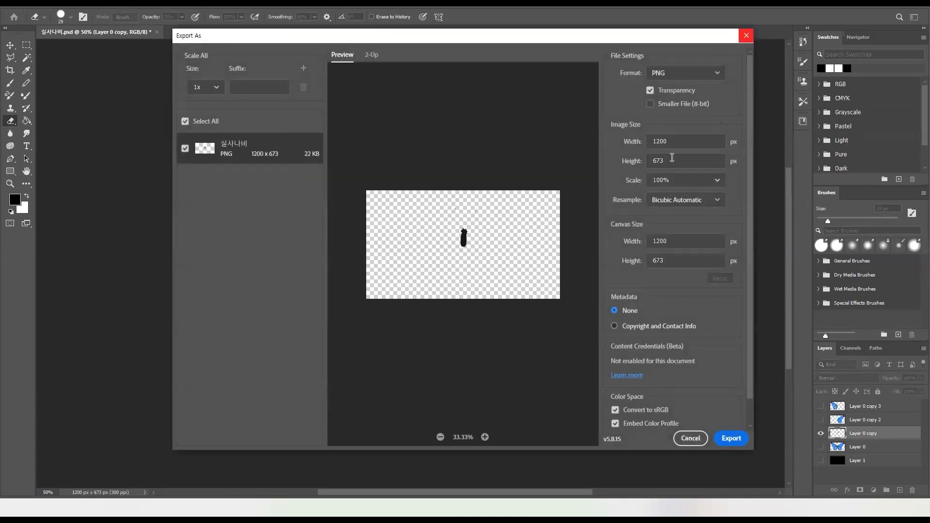
left_click(700, 436)
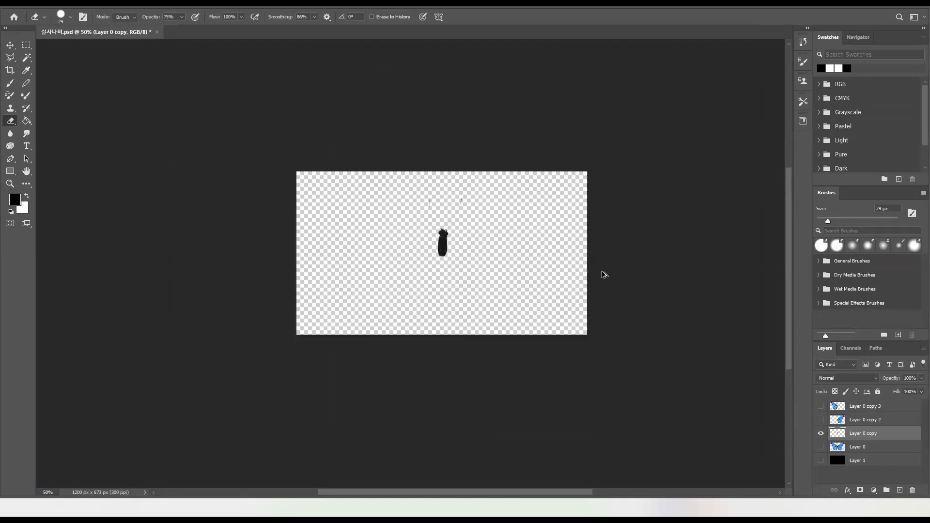
key("ctrl+alt+shift+w")
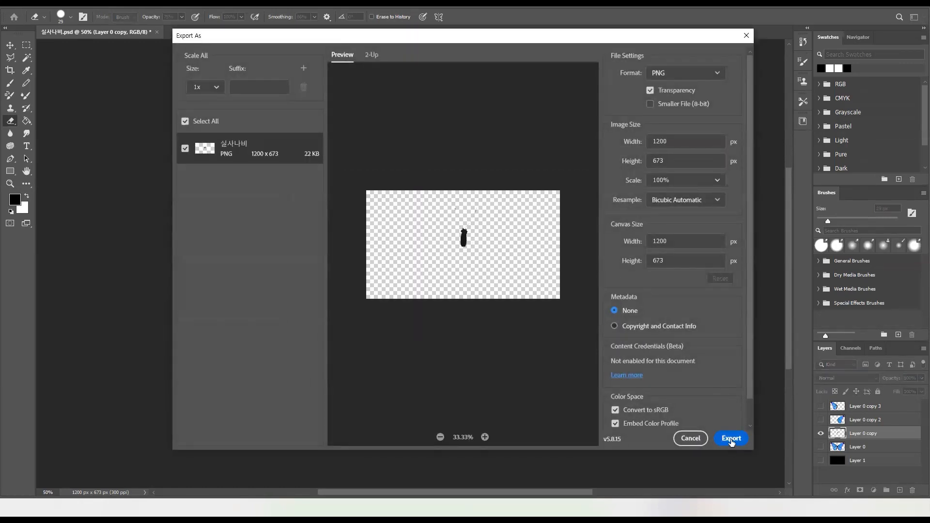
left_click(732, 439)
- Rename the previously exported wing file as 실사나비_R in the save dialog
left_click(668, 228)
left_click(664, 227)
key("BackSpace")
type("R")
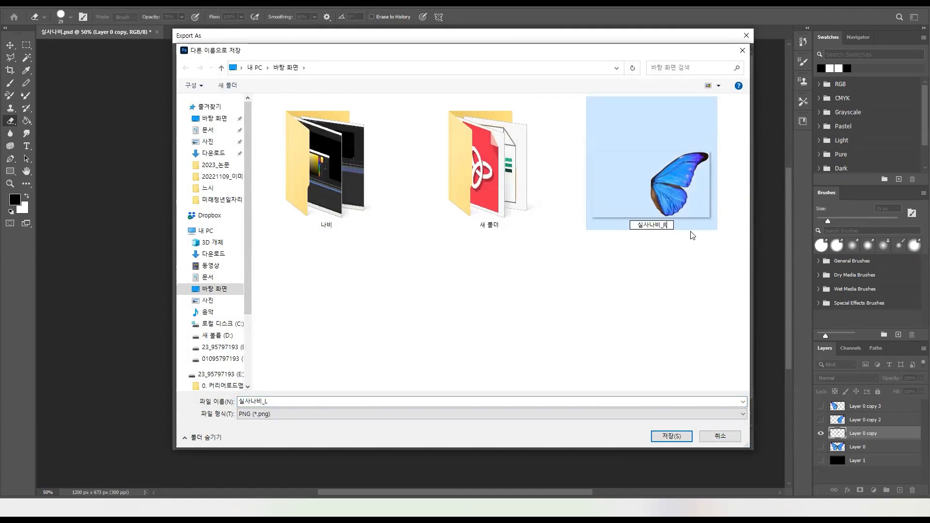
- Save the body's PNG export as 실사나비_B on the desktop
left_click_drag(288, 402, 213, 413)
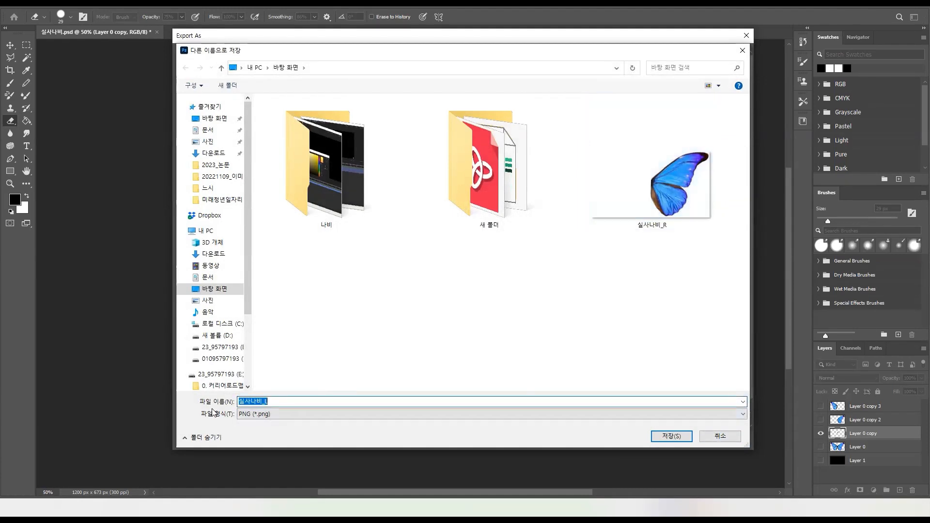
key("Right")
key("BackSpace")
type("몸")
key("Return")
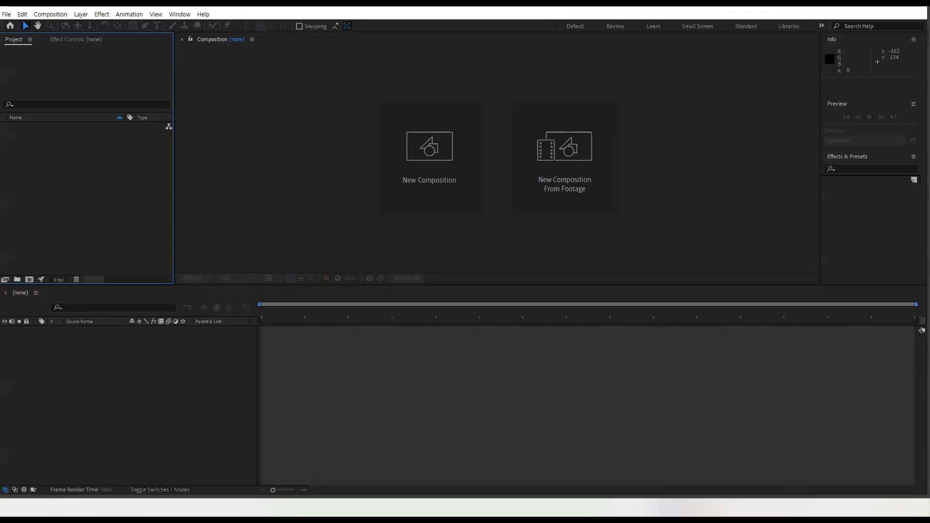
- Switch to After Effects and import 실사나비_B and 실사나비_R from the desktop as footage
double_click(141, 219)
left_click(41, 95)
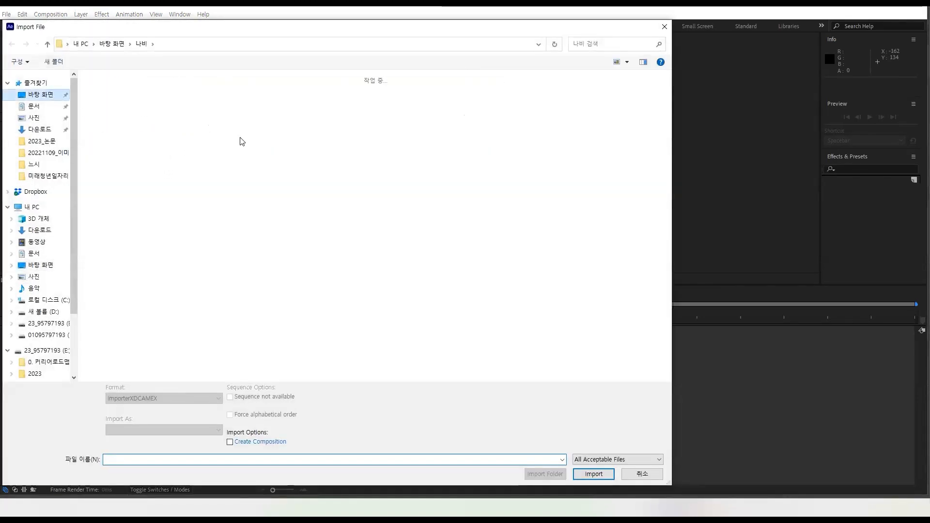
scroll(467, 283, "down", 4)
left_click(450, 339)
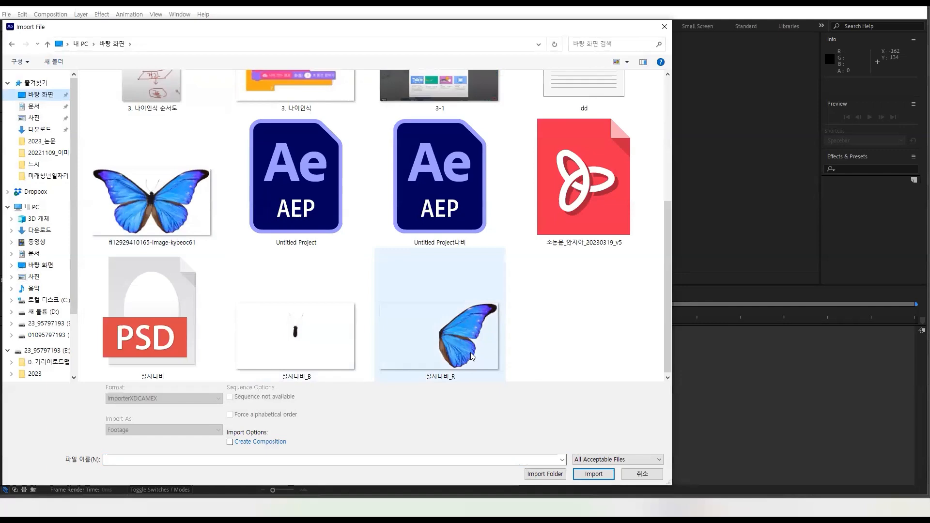
left_click(317, 349, "ctrl")
left_click(593, 467)
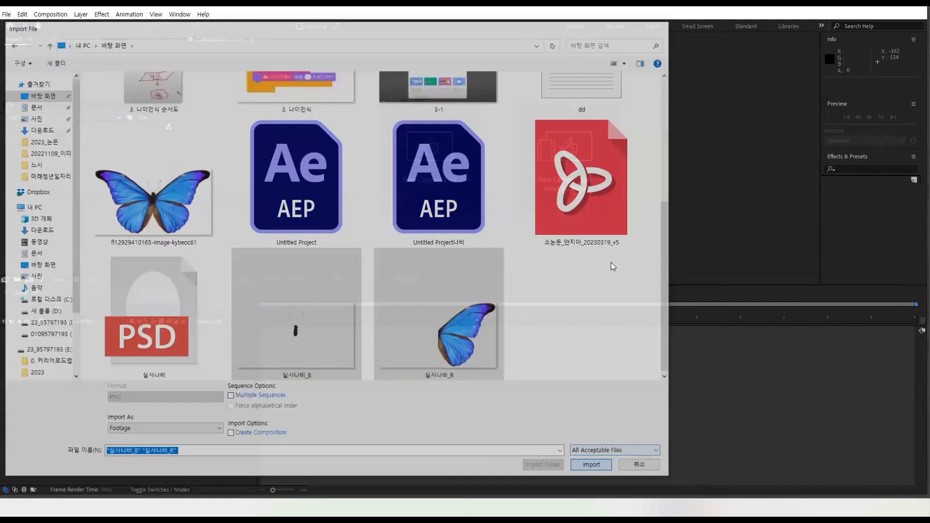
- Try to create a composition directly from 실사나비_R.png
left_click(57, 128)
left_click(51, 142)
left_click(59, 137)
left_click_drag(57, 135, 219, 383)
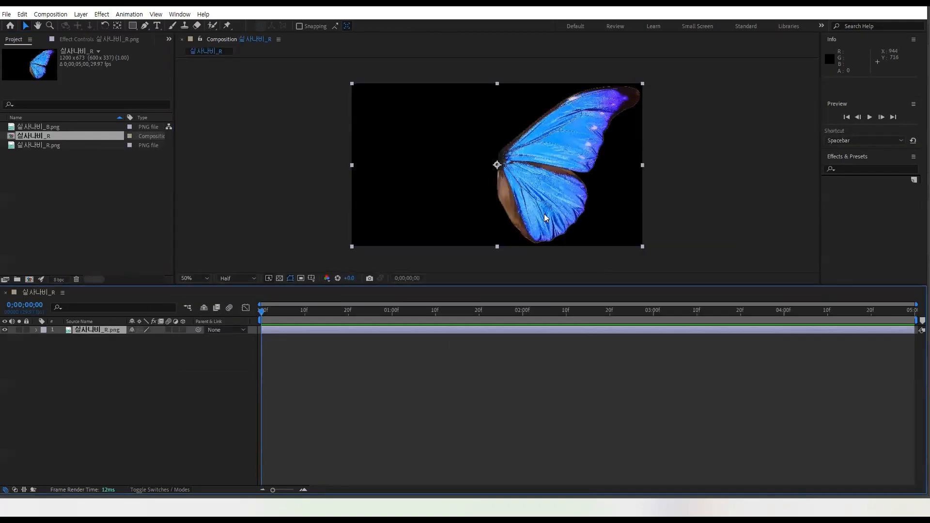
key("ctrl+z")
- Create a new 1920 x 1080 composition, keeping the default name and settings
left_click(50, 14)
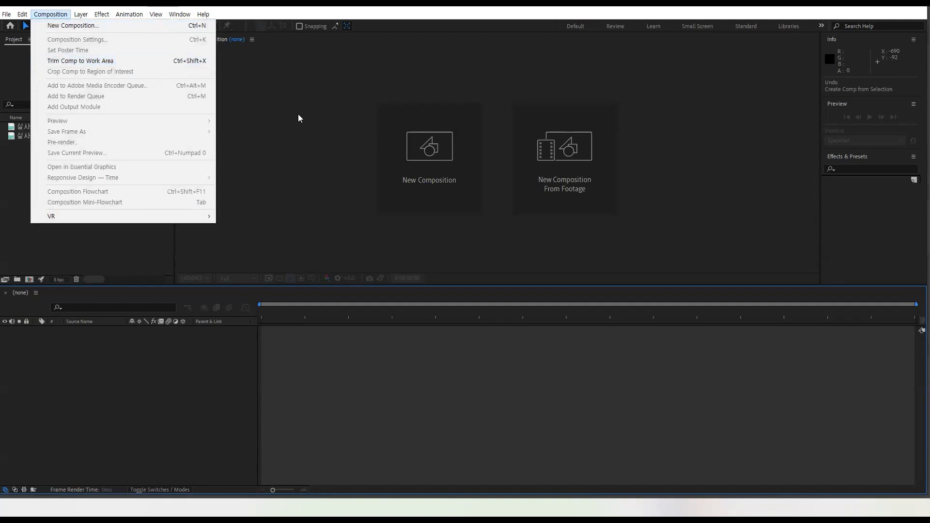
left_click(298, 114)
left_click(51, 14)
left_click(74, 30)
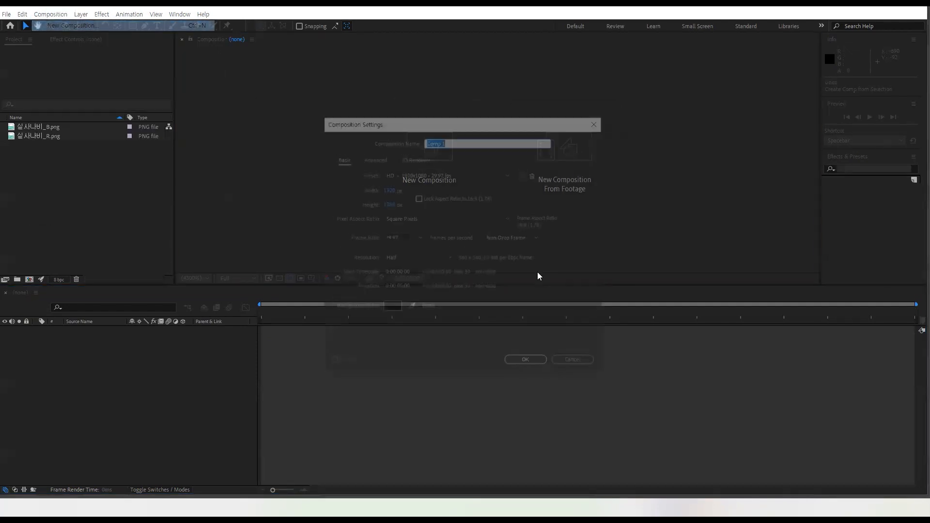
left_click(527, 363)
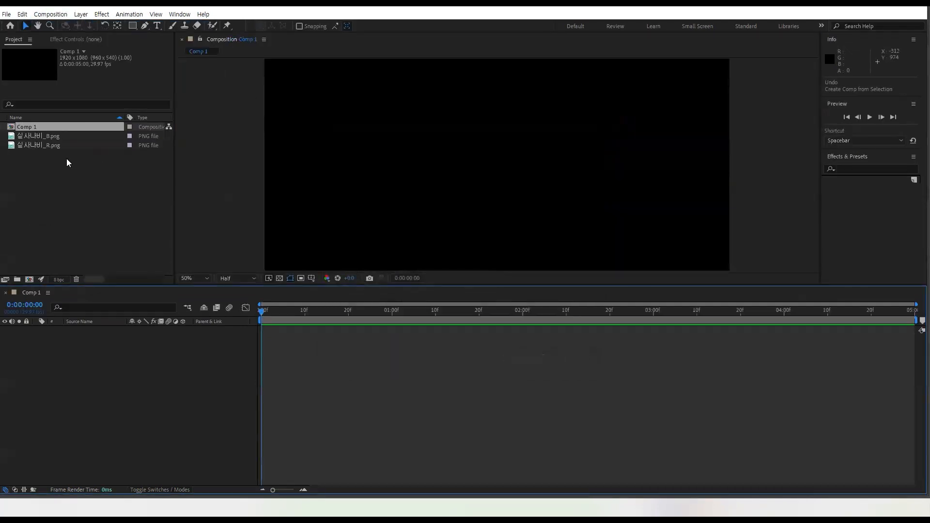
- Add 실사나비_R.png to Comp 1 from the start of the timeline and place 실사나비_B.png above it
left_click(63, 136)
left_click(62, 144)
left_click_drag(72, 144, 283, 408)
left_click_drag(292, 332, 282, 332)
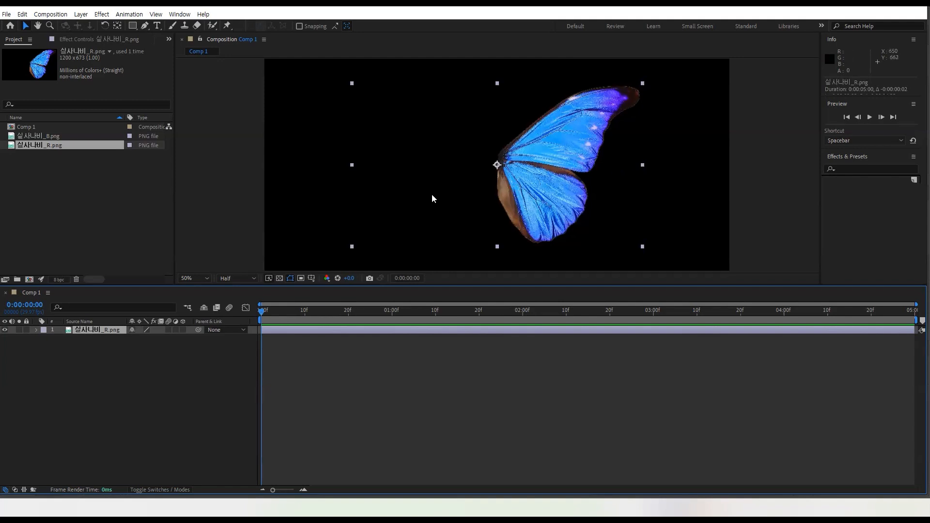
left_click(51, 136)
left_click_drag(54, 137, 177, 327)
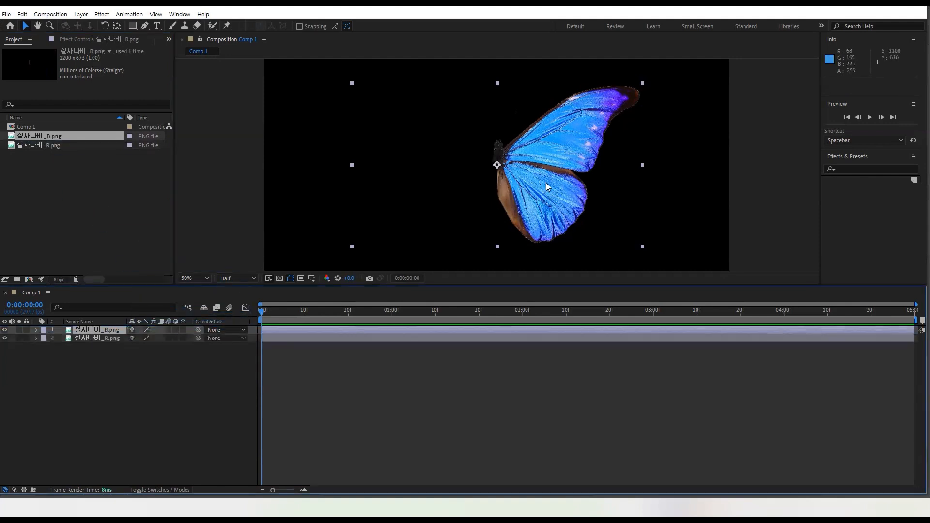
- Add a pale green 1920 x 1080 solid and move it beneath both butterfly layers as the background
left_click(82, 15)
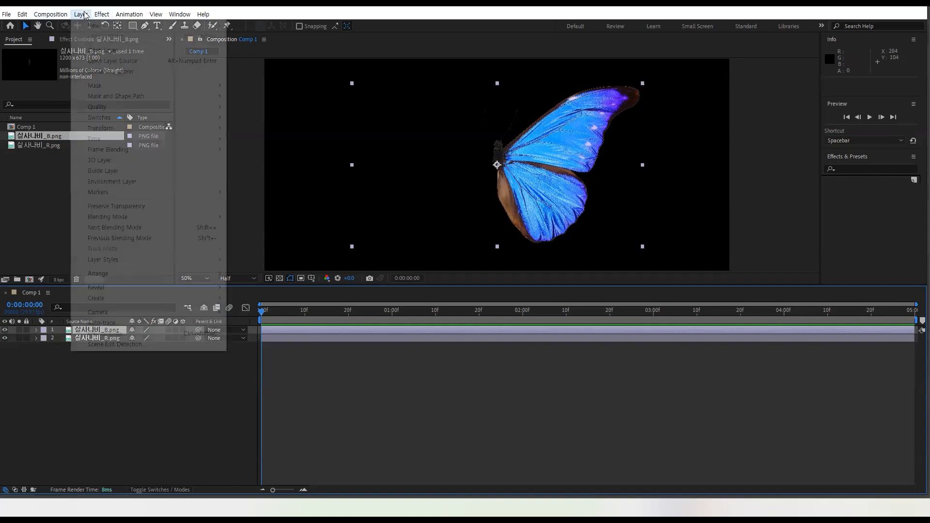
mouse_move(97, 27)
left_click(245, 40)
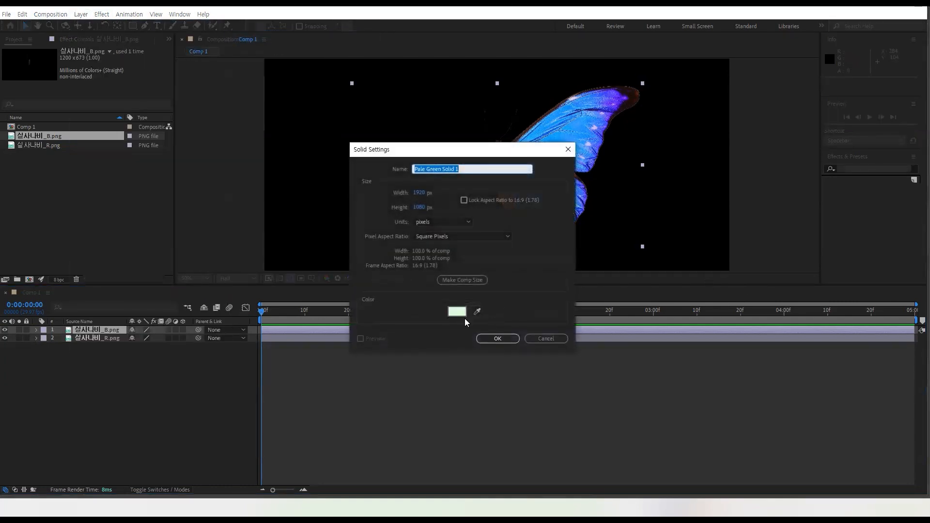
left_click(490, 339)
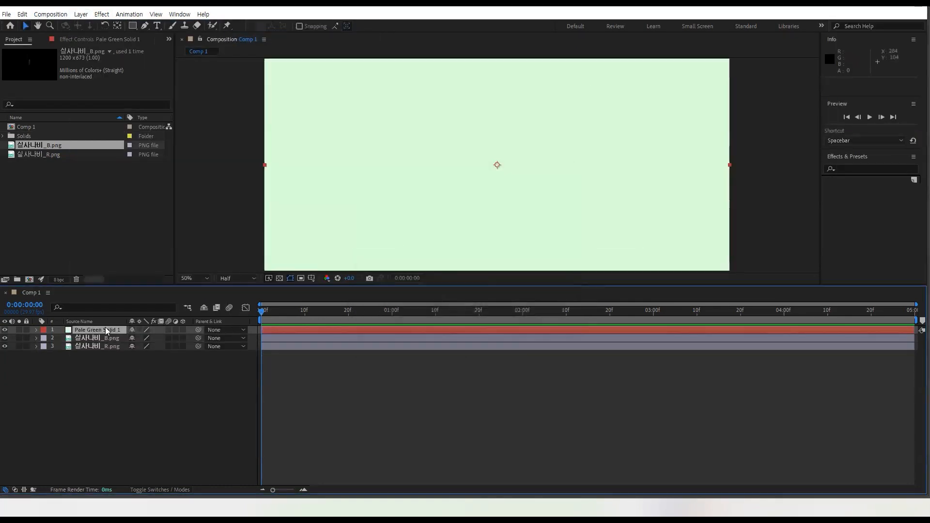
left_click_drag(106, 328, 98, 376)
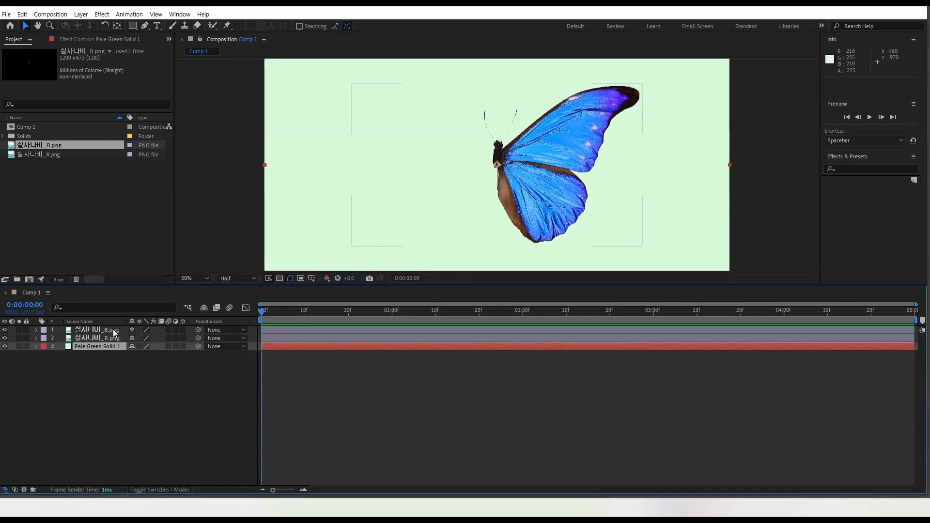
- Move the anchor points of the body and right wing layers up to the wing joint with the Pan Behind tool
left_click(271, 329)
left_click(116, 25)
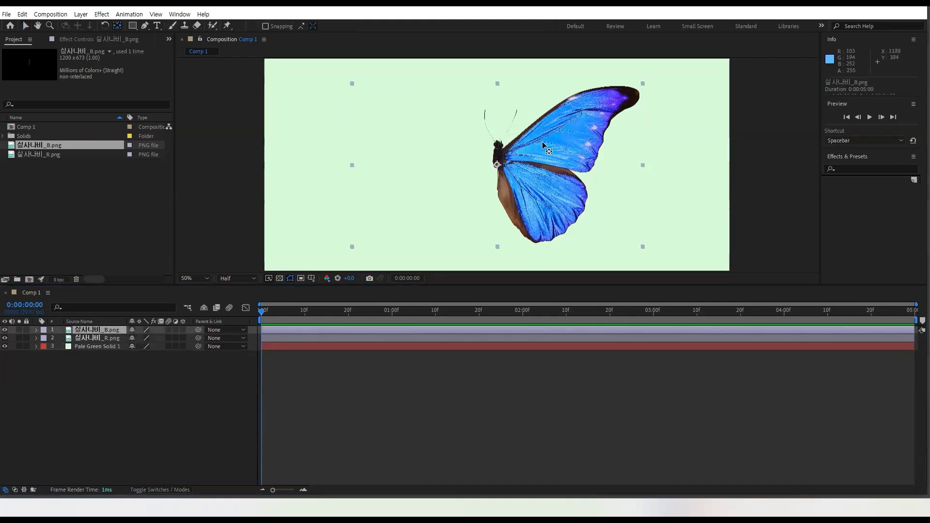
left_click_drag(497, 165, 497, 155)
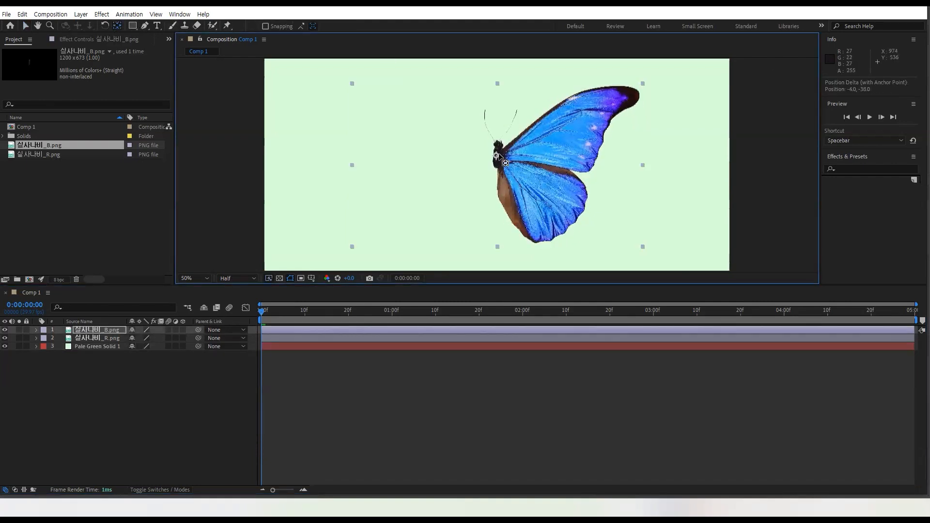
left_click(406, 338)
left_click_drag(497, 165, 497, 155)
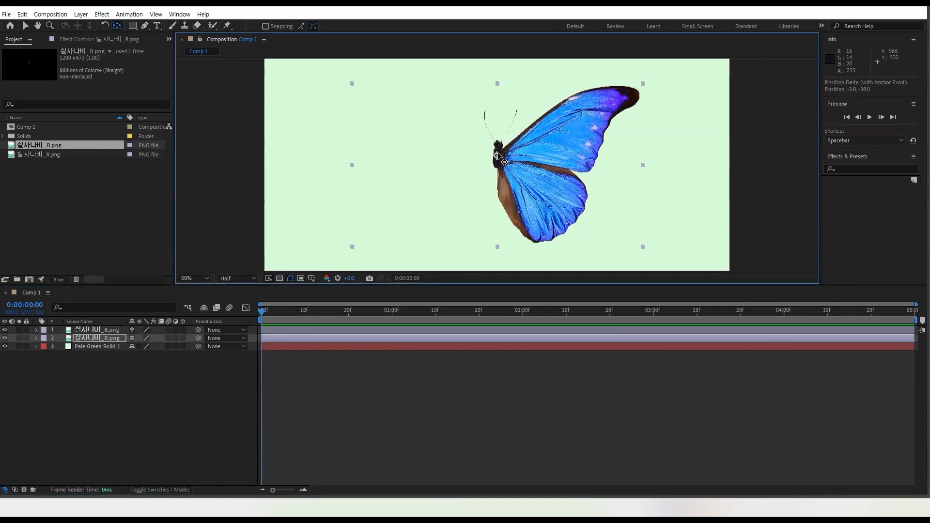
- Save the project to the desktop as 나비실사
key("ctrl+s")
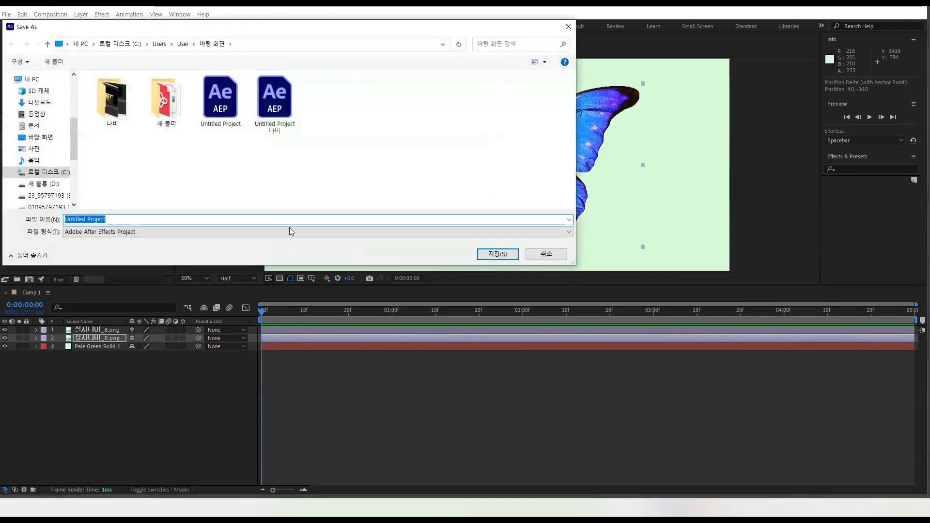
type("나비실사")
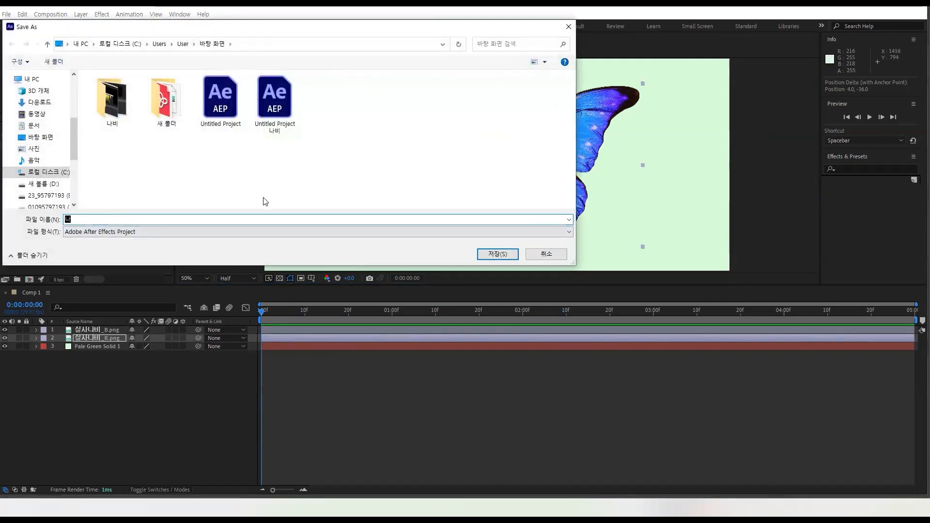
key("Return")
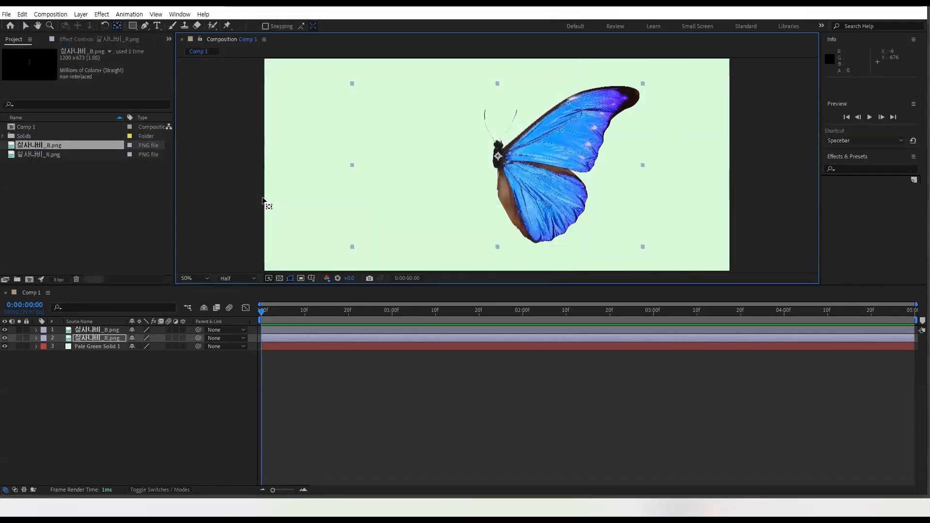
- Turn the body and right wing layers into 3D layers, open the wing's Transform properties and try changing its Y Rotation
left_click(183, 338)
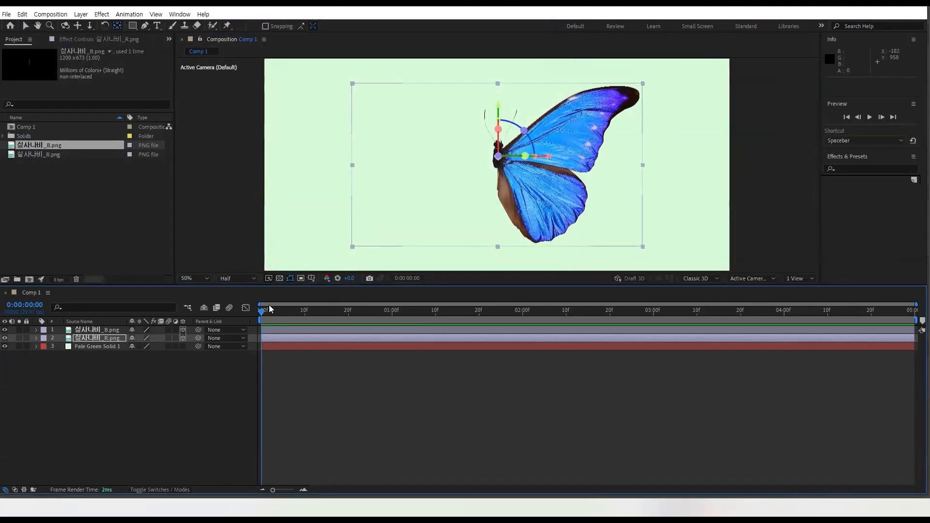
left_click(36, 338)
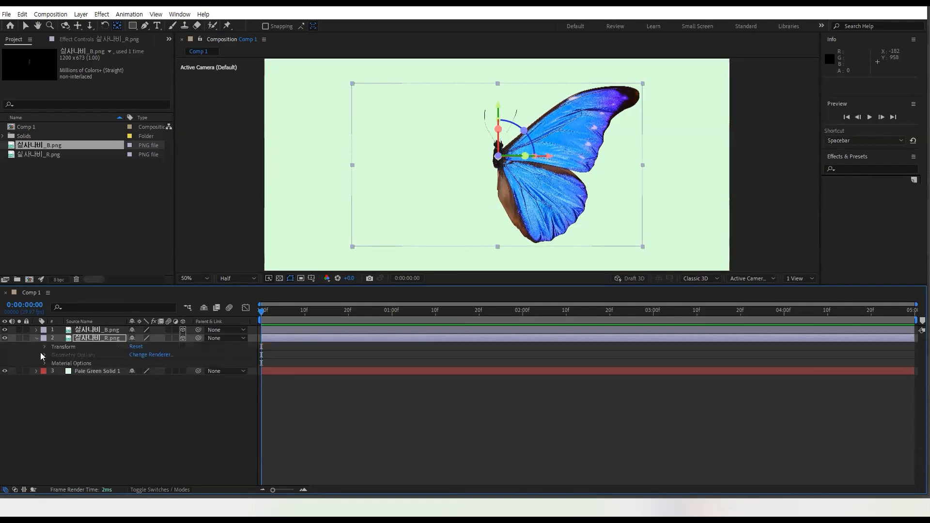
left_click(44, 347)
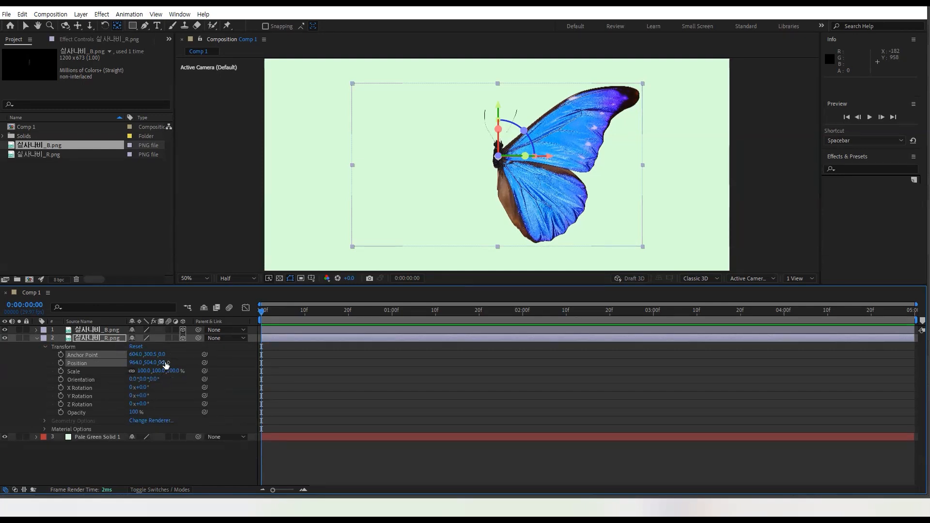
mouse_move(146, 395)
left_mouse_down()
mouse_move(167, 396)
mouse_move(142, 400)
left_mouse_up()
key("ctrl+z")
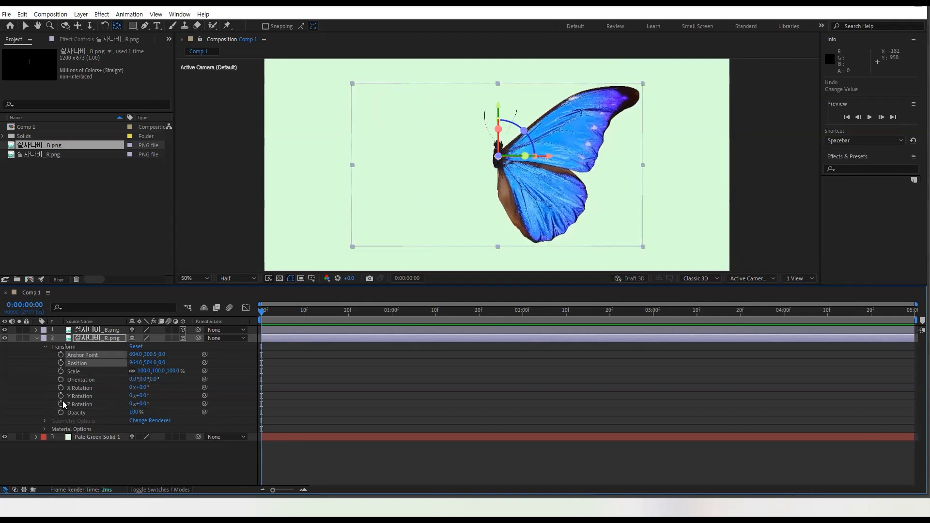
- Animate the right wing's Y Rotation with keyframes of 55° at frame 0 and -55° at frame 2
left_click(56, 394)
left_click(61, 396)
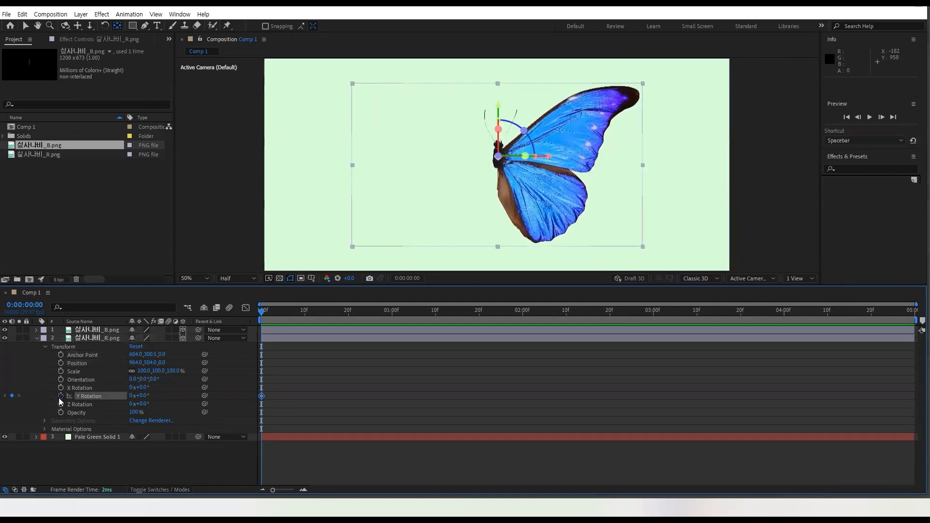
left_click(143, 395)
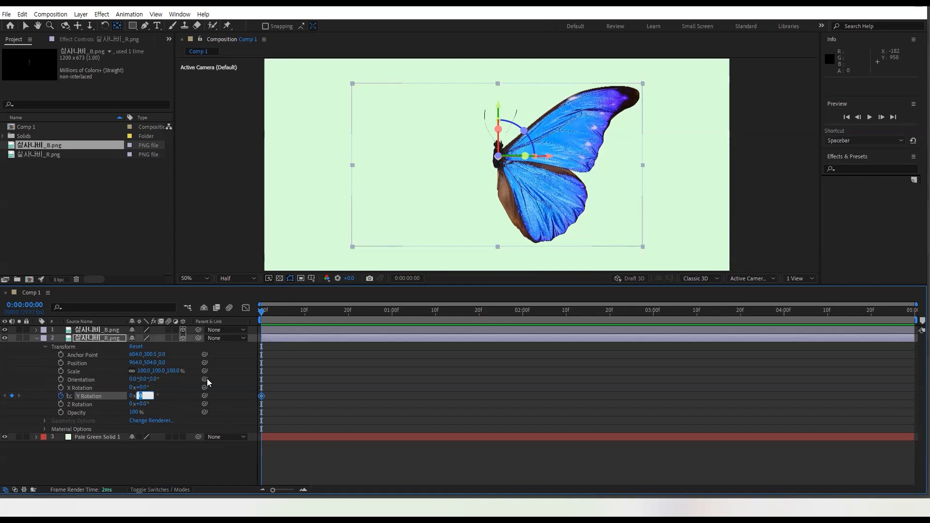
key("Return")
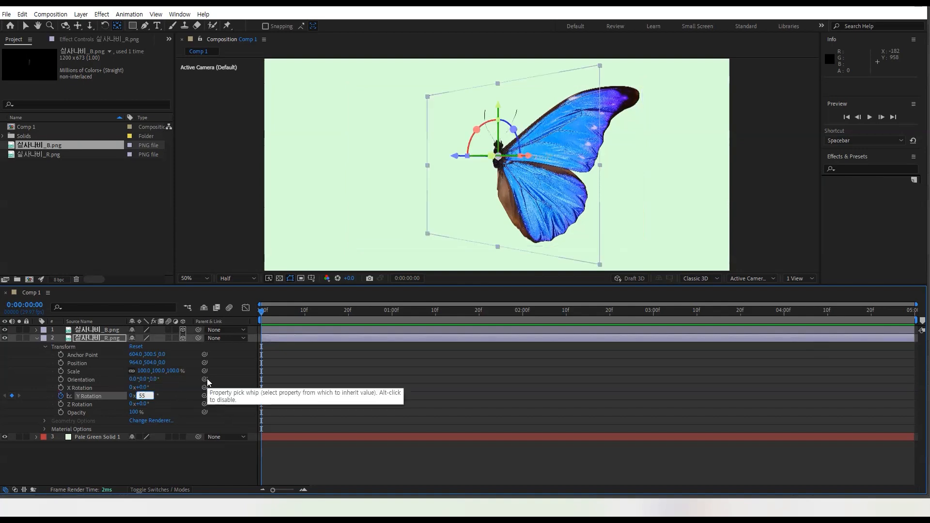
left_click_drag(262, 315, 270, 314)
left_click(142, 396)
type("-55")
key("Return")
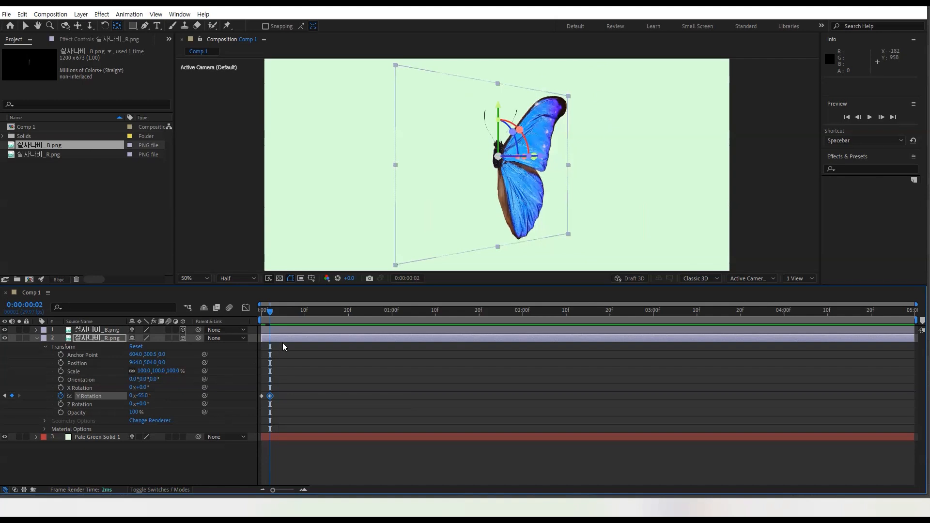
- Copy the first Y Rotation keyframe to frame 4 and preview the wing flap from the start
left_click_drag(272, 316, 281, 313)
left_click(261, 396)
key("ctrl+c")
key("ctrl+v")
left_click_drag(281, 312, 238, 309)
key("space")
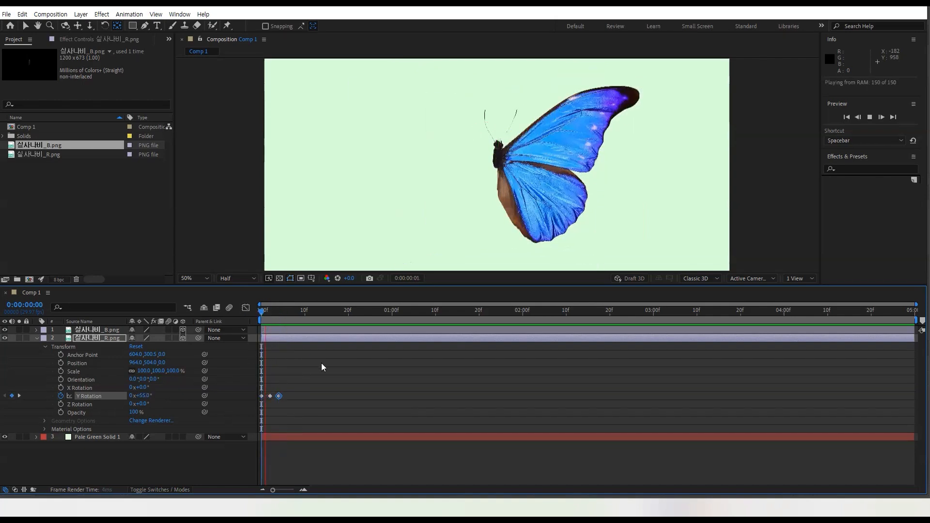
- Spread the Y Rotation keyframes to frames 0, 3 and 6, previewing different spacings of the flap
left_click_drag(278, 396, 288, 396)
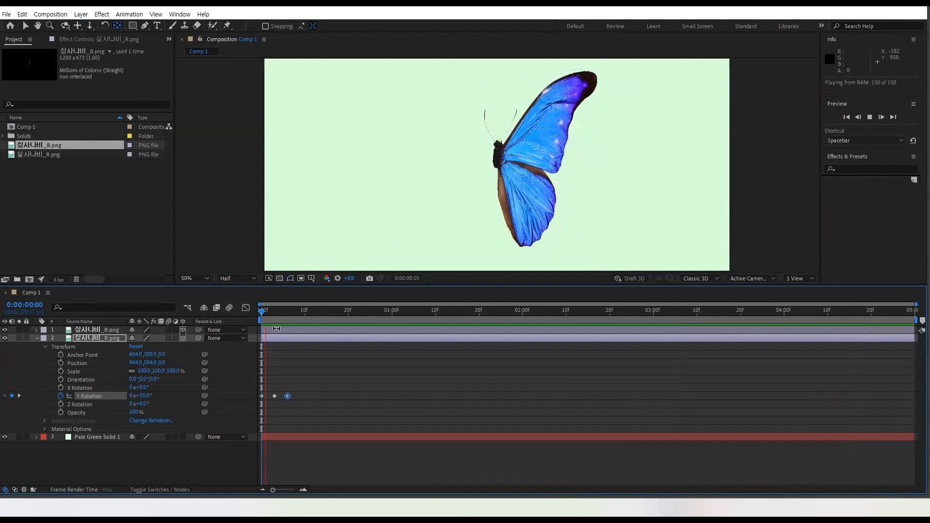
key("space")
left_click_drag(287, 397, 296, 396)
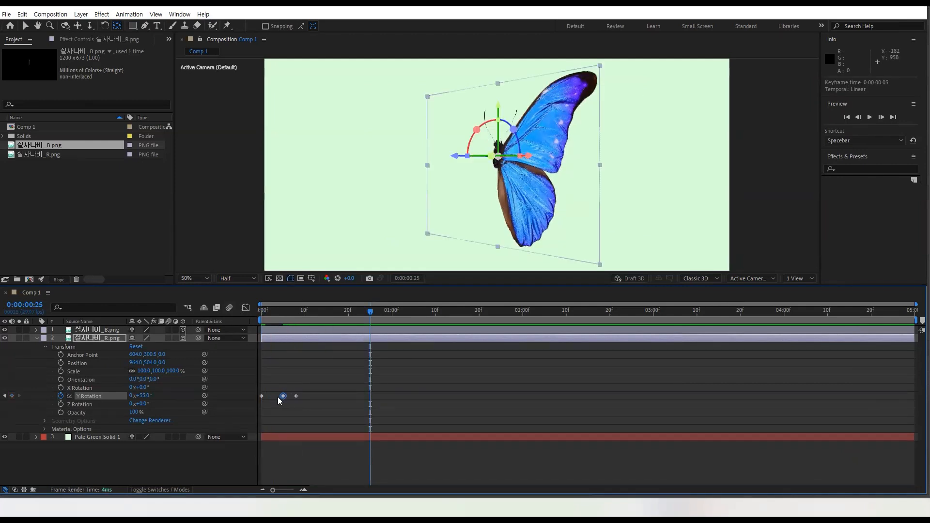
key("space")
key("space")
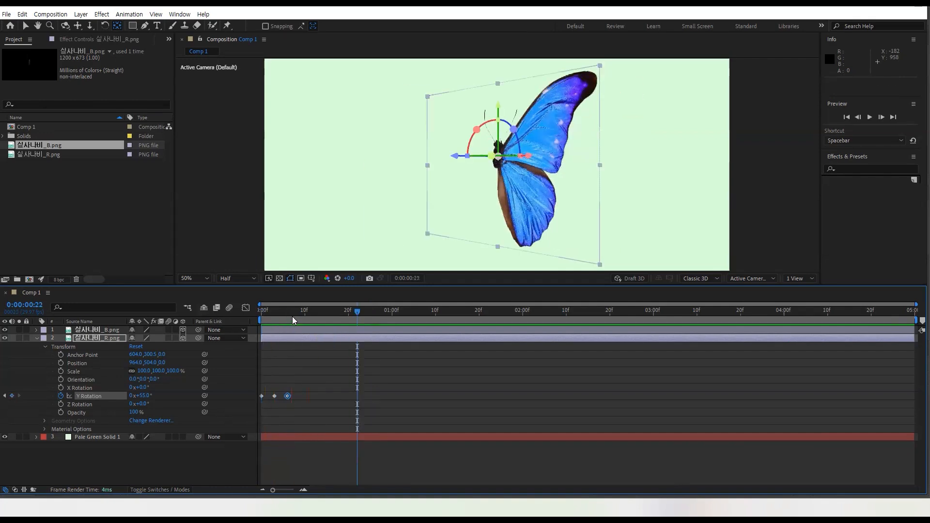
- Ease all three Y Rotation keyframes and show their speed graph enlarged, checking that the graph type is Edit Speed Graph
left_click_drag(307, 391, 263, 405)
left_click(245, 308)
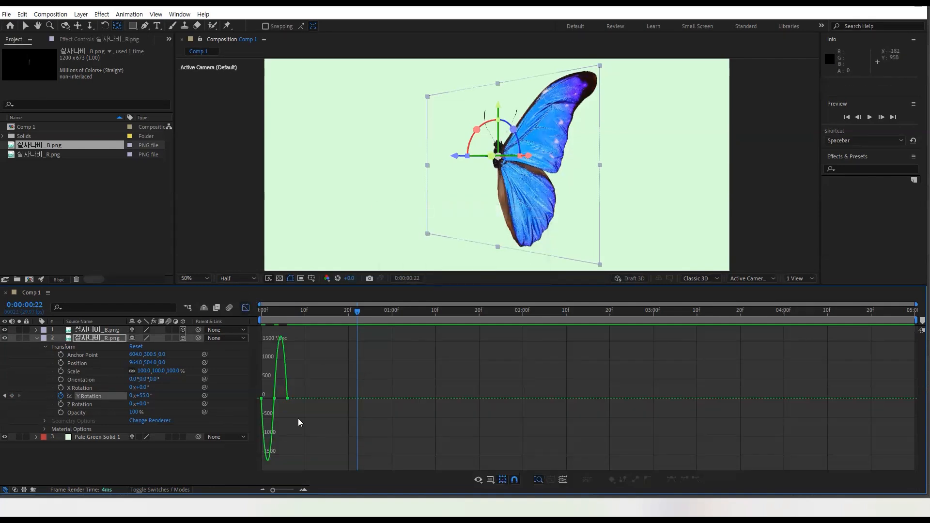
left_click_drag(272, 490, 286, 490)
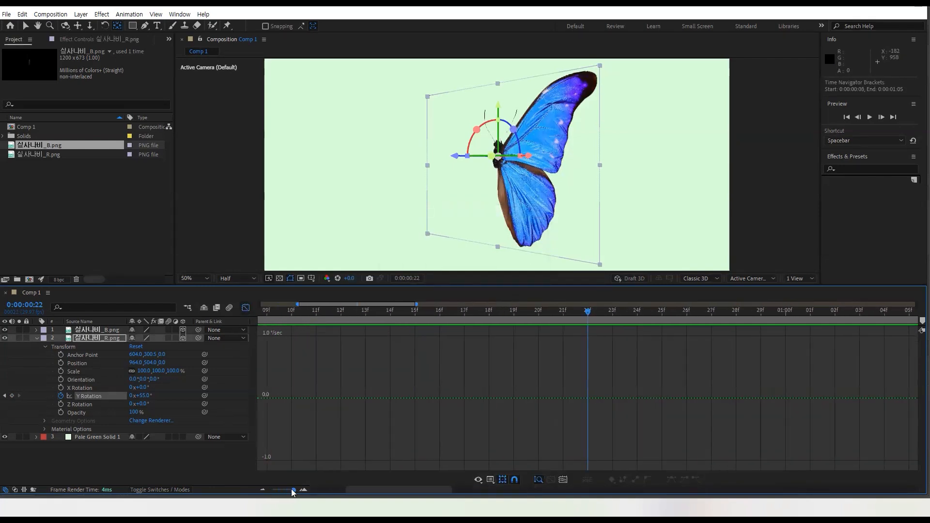
key("space")
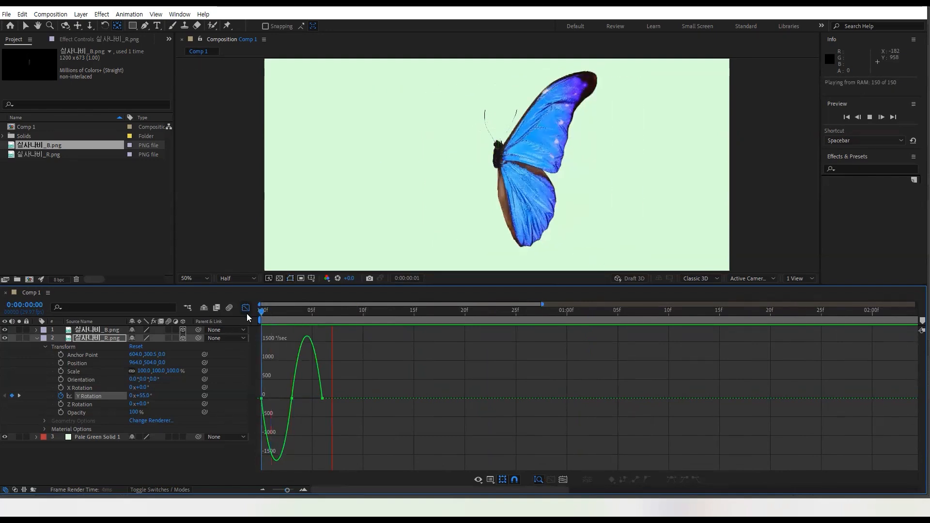
key("space")
left_click_drag(304, 313, 321, 330)
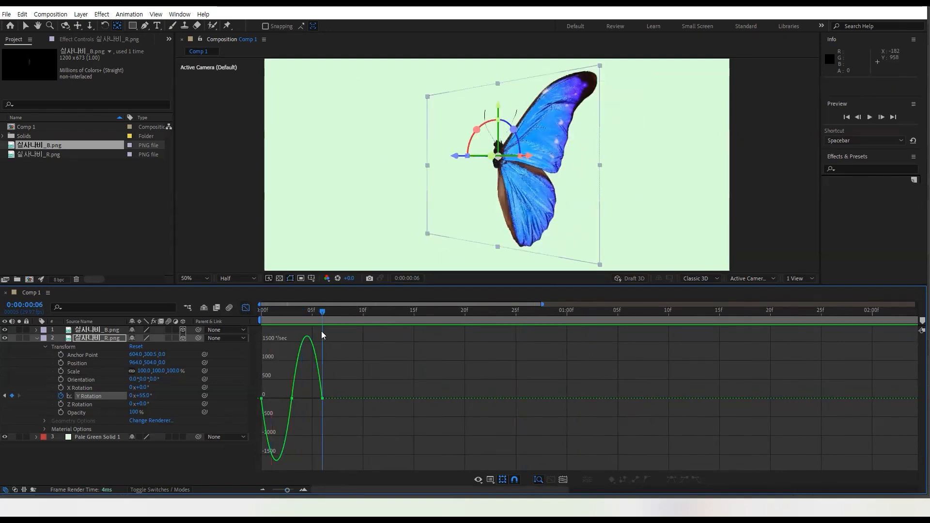
left_click(492, 481)
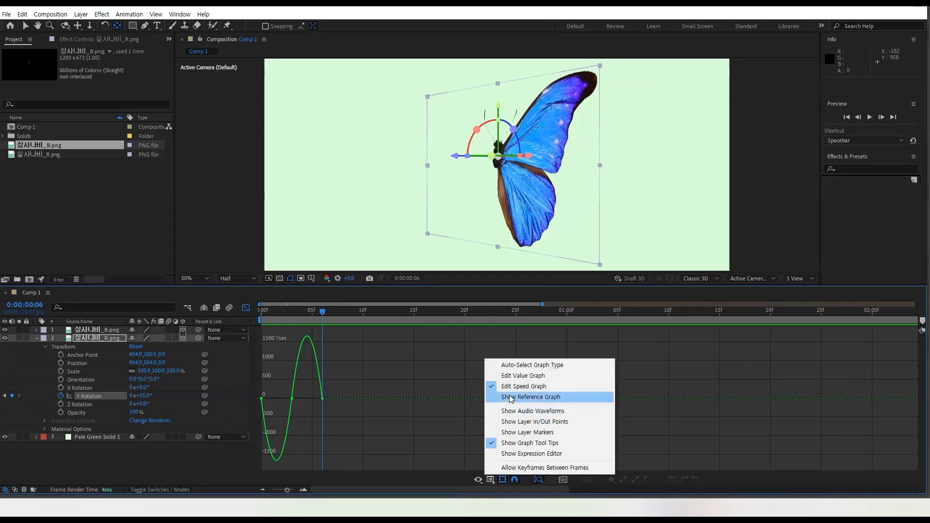
- Reshape the speed curve so both strokes peak sharply near the middle keyframe, preview the flap and leave the Graph Editor
left_click(378, 431)
left_click(292, 398)
left_click_drag(268, 398, 275, 399)
left_click(322, 377)
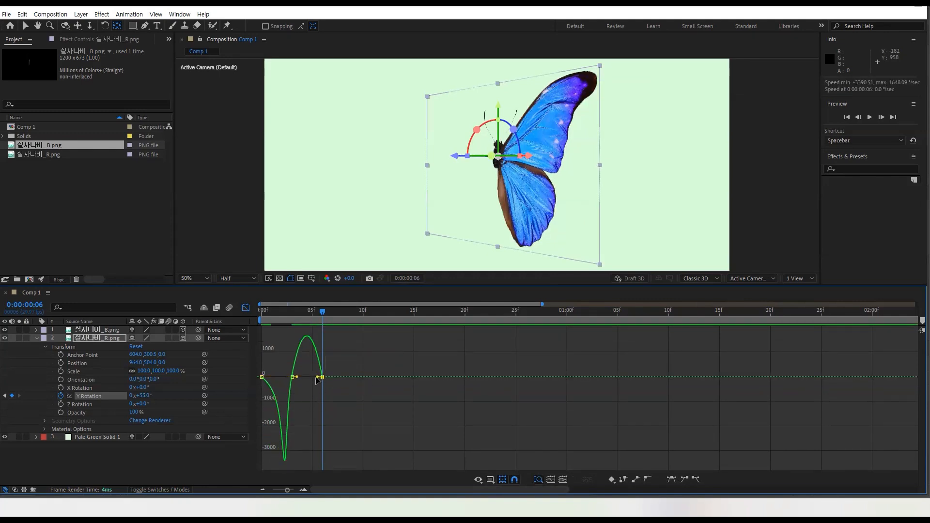
left_click_drag(313, 379, 305, 376)
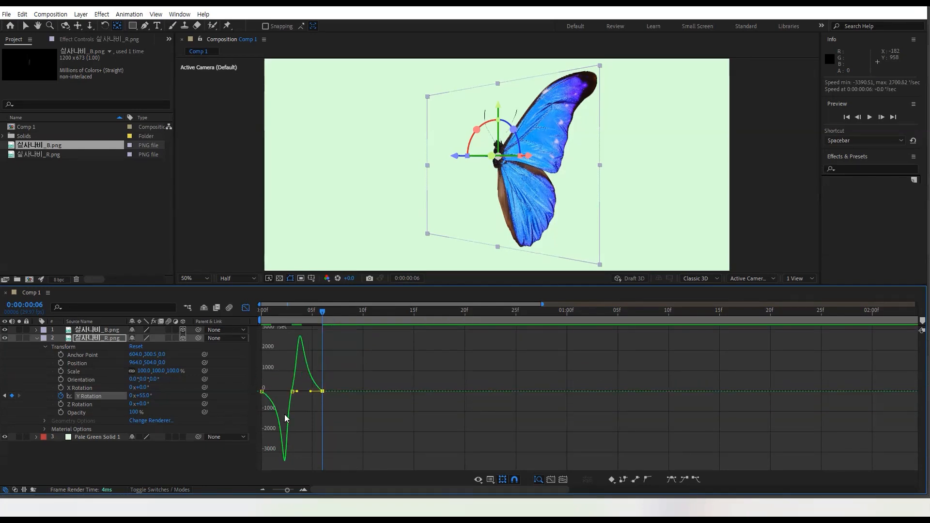
key("space")
key("space")
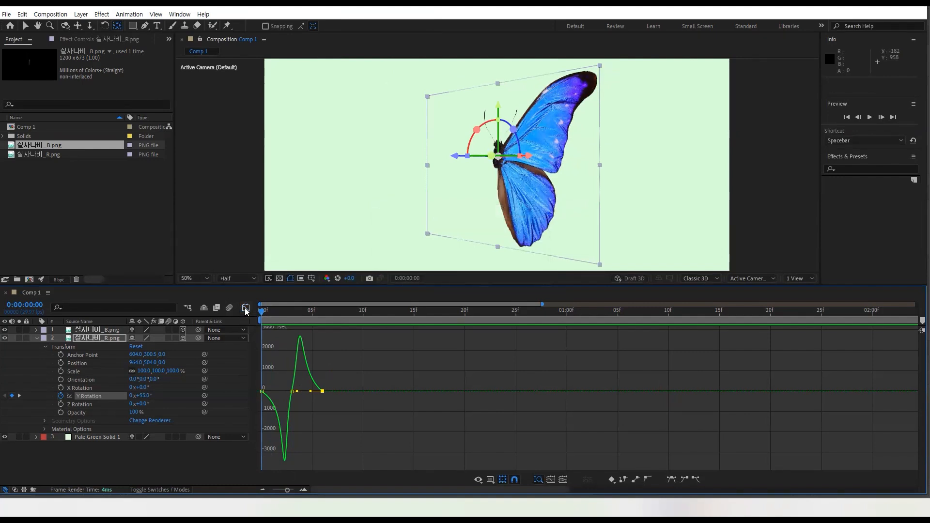
left_click(245, 308)
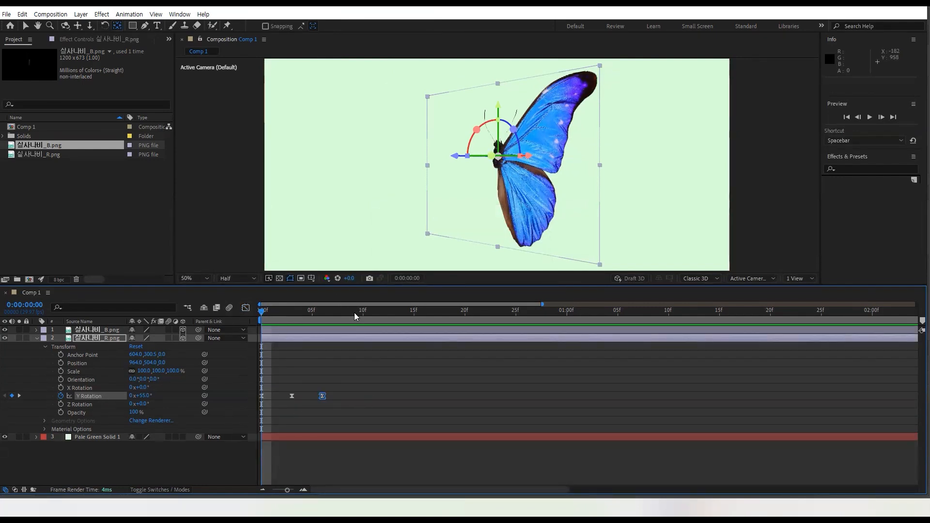
- Add the expression loopOut(type = "cycle", numKeyframes = 0)*1 to the right wing's Y Rotation and preview the looping flap
left_click(292, 396)
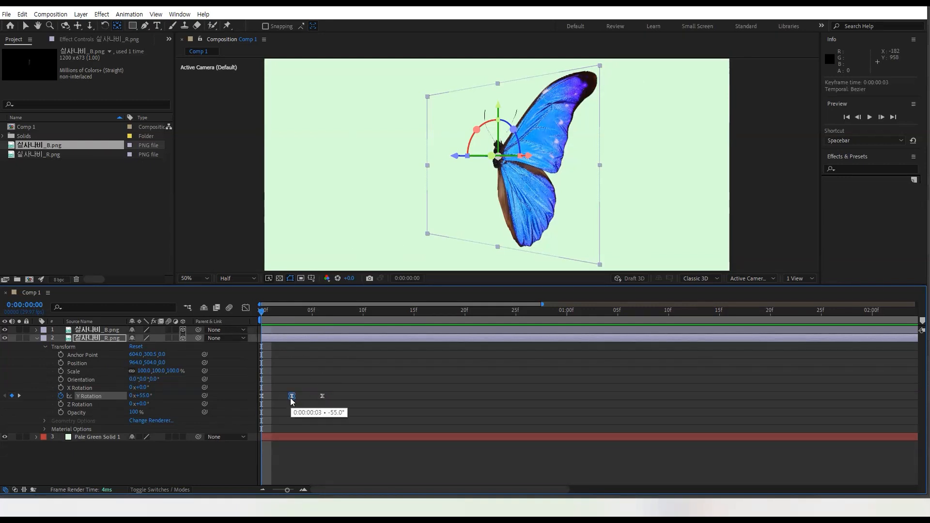
left_click(60, 397, "alt")
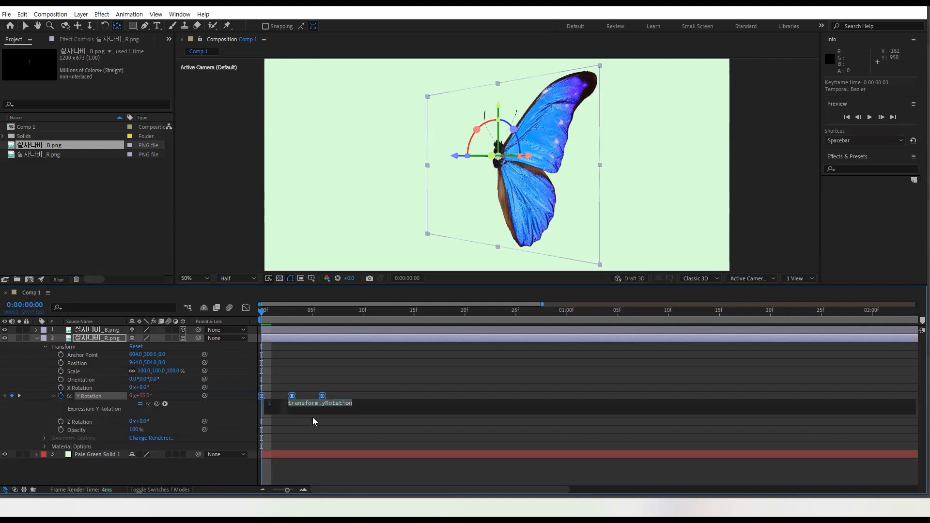
left_click(165, 404)
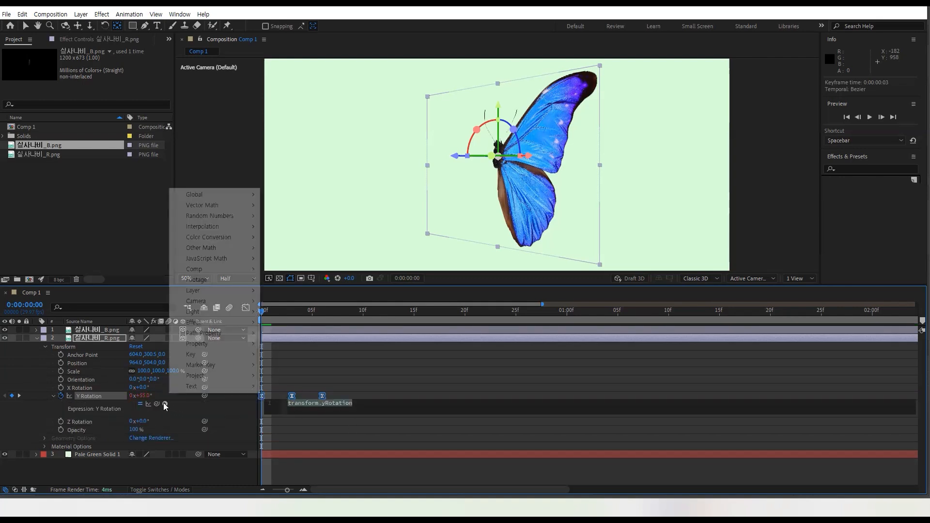
mouse_move(204, 348)
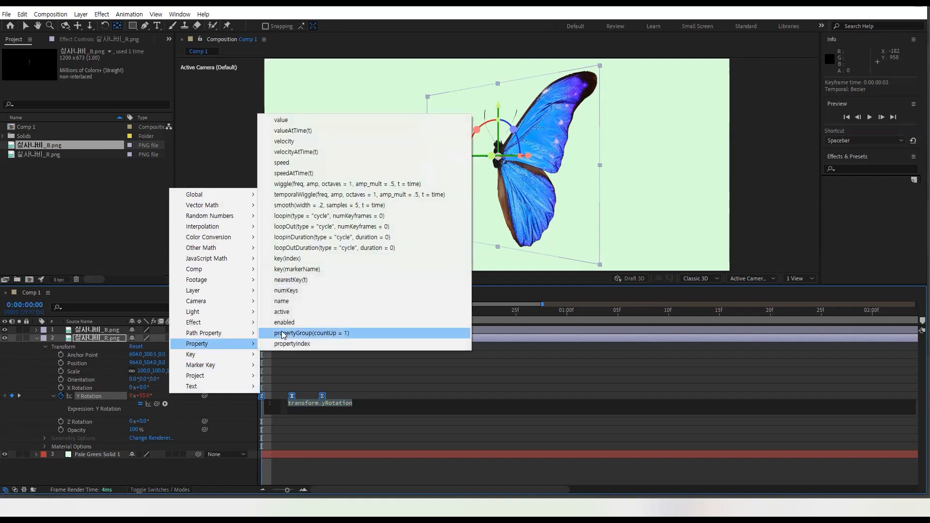
left_click(323, 228)
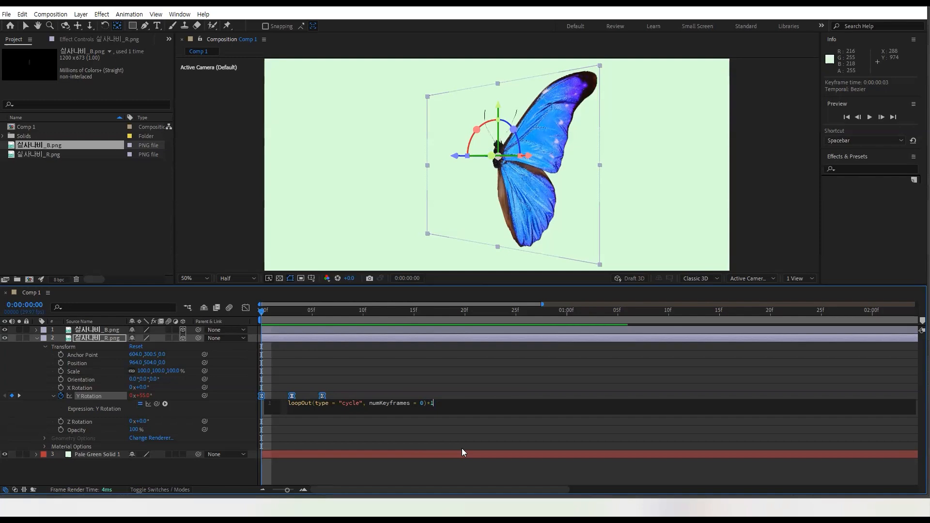
type("*1")
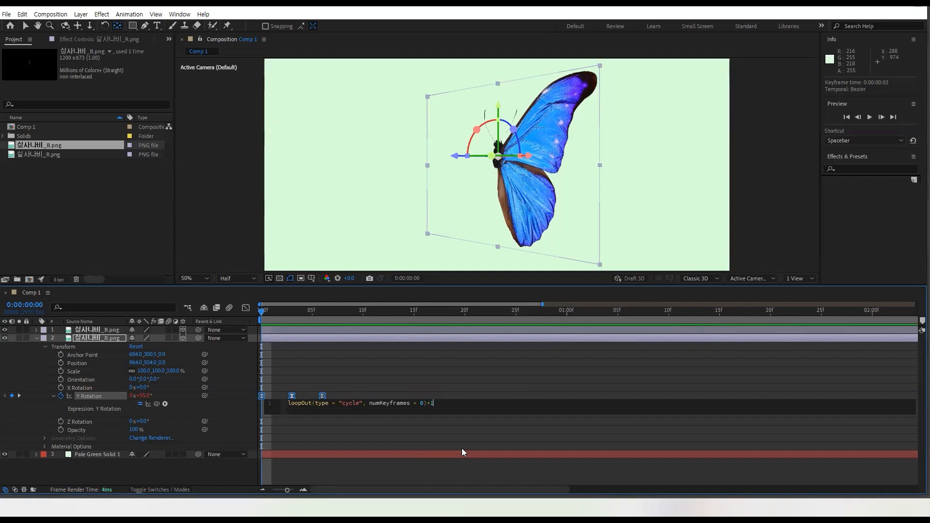
left_click_drag(275, 313, 245, 312)
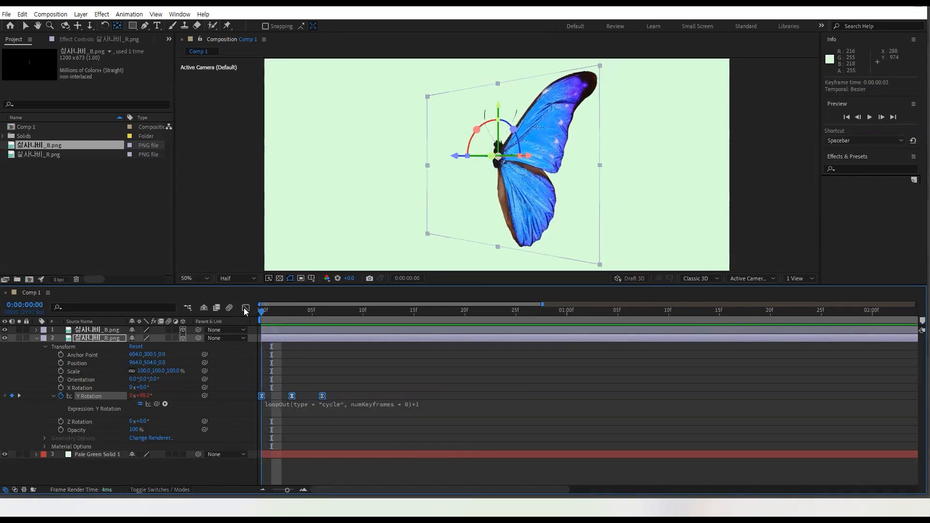
key("space")
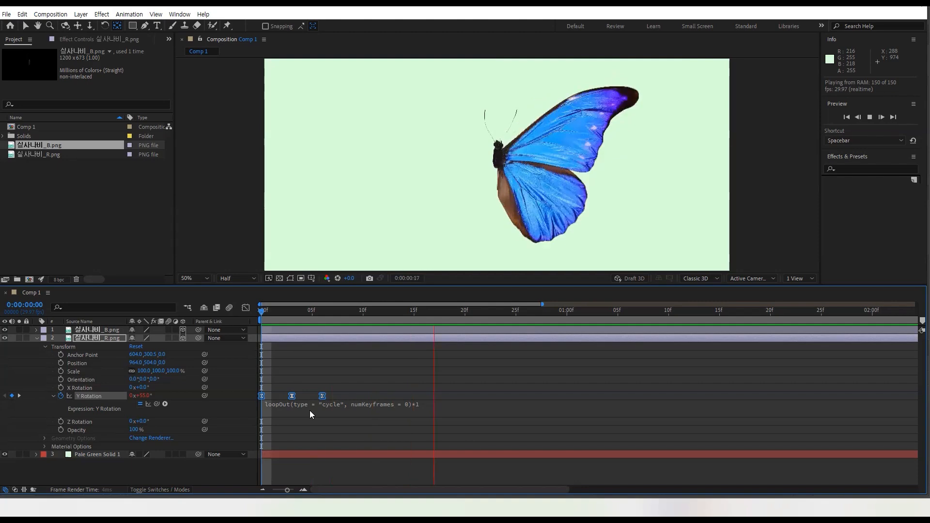
key("space")
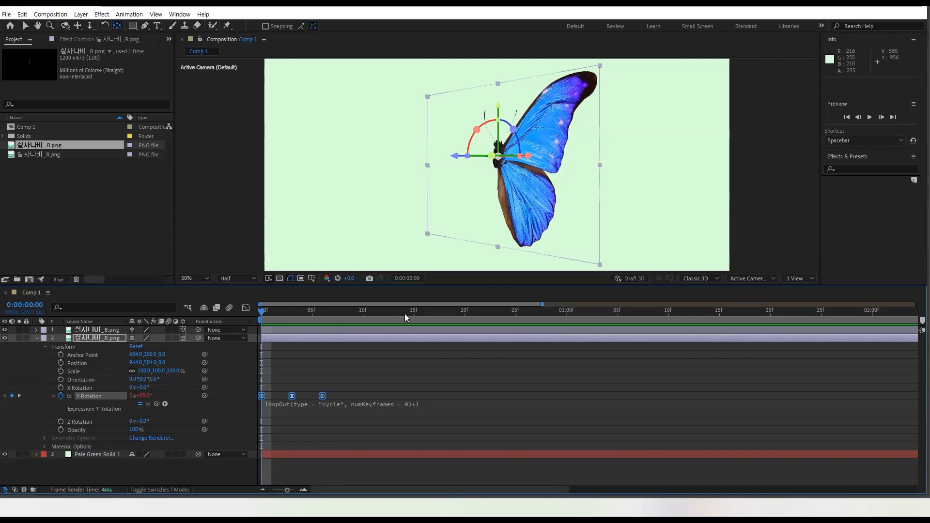
- Switch to Photoshop, hide the body layer and show only the left wing on Layer 0 copy 3
key("alt+Tab")
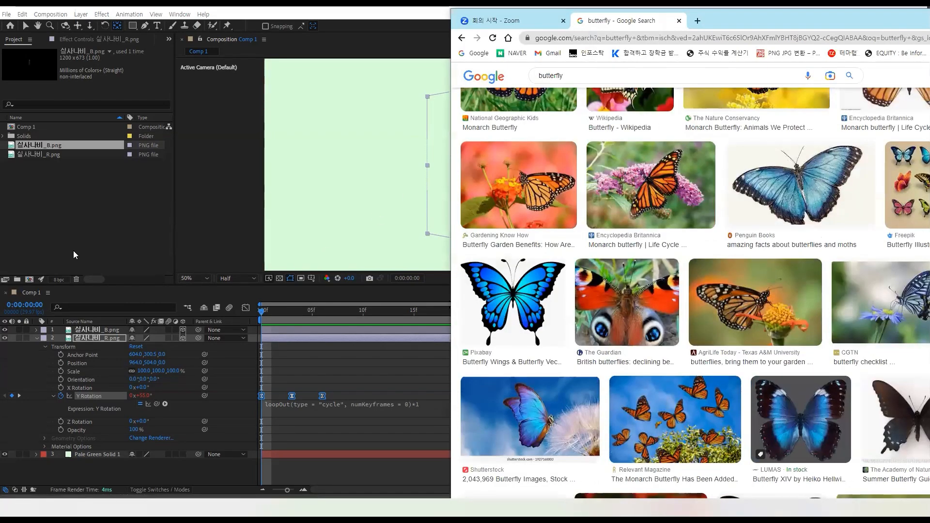
left_click(73, 251)
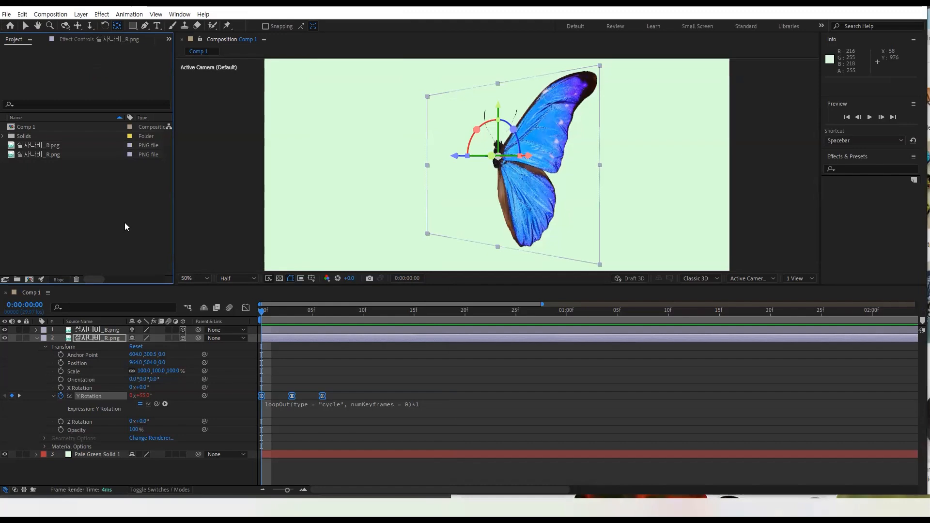
double_click(90, 182)
scroll(451, 321, "down", 3)
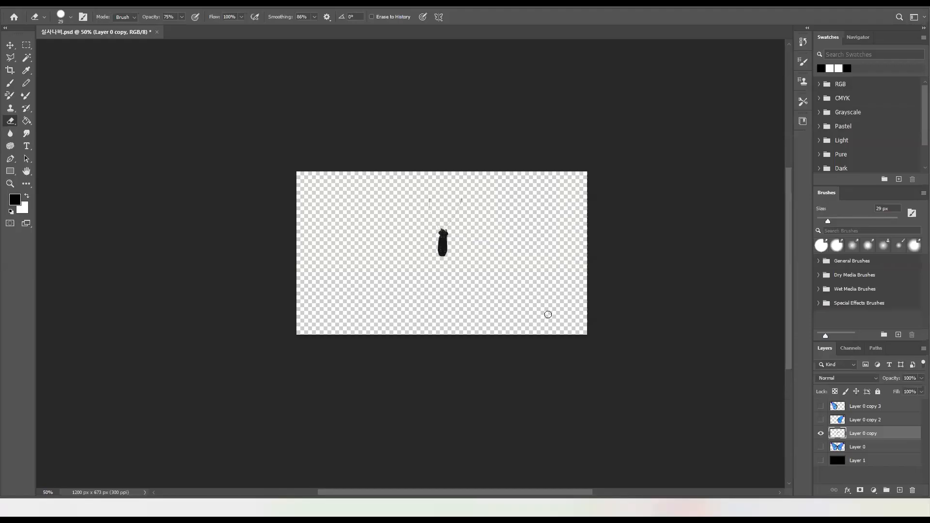
left_click(820, 432)
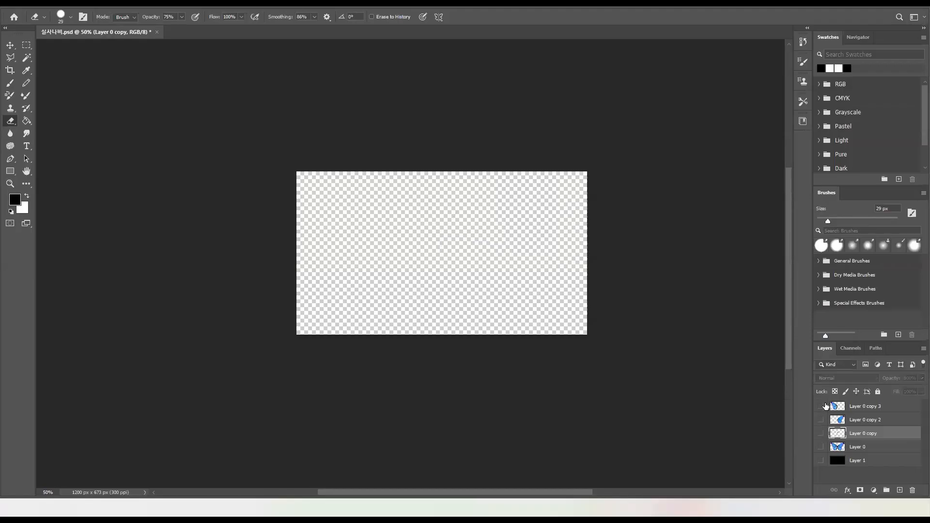
left_click(821, 406)
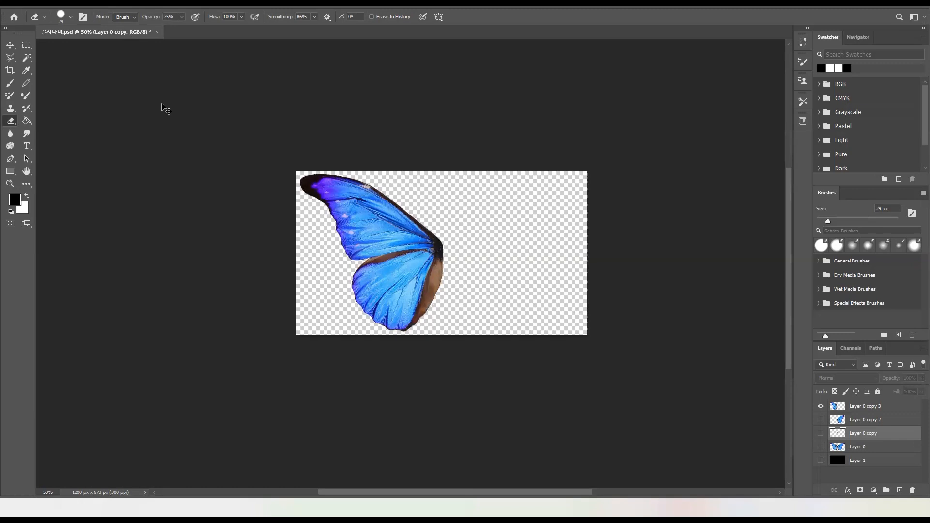
- Export the left wing as a transparent PNG named 실사나비_L on the desktop
key("alt+shift+ctrl+w")
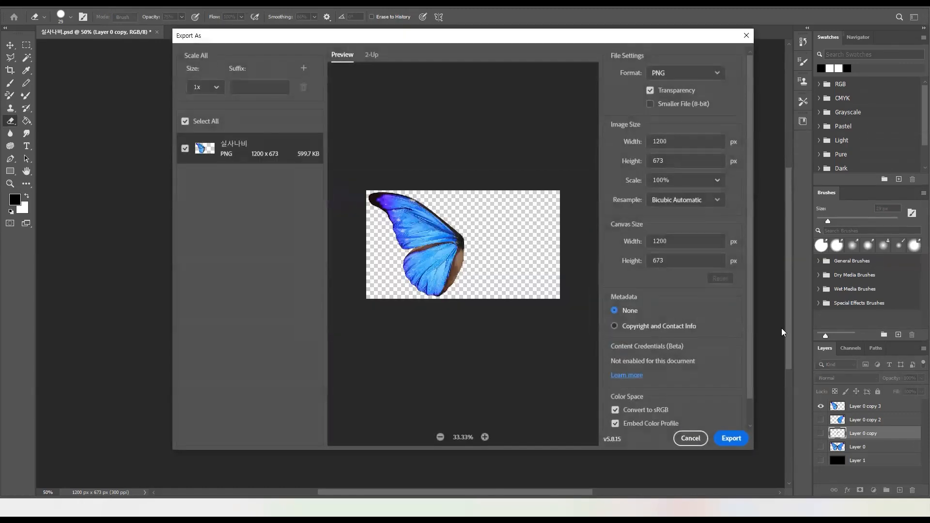
left_click(743, 440)
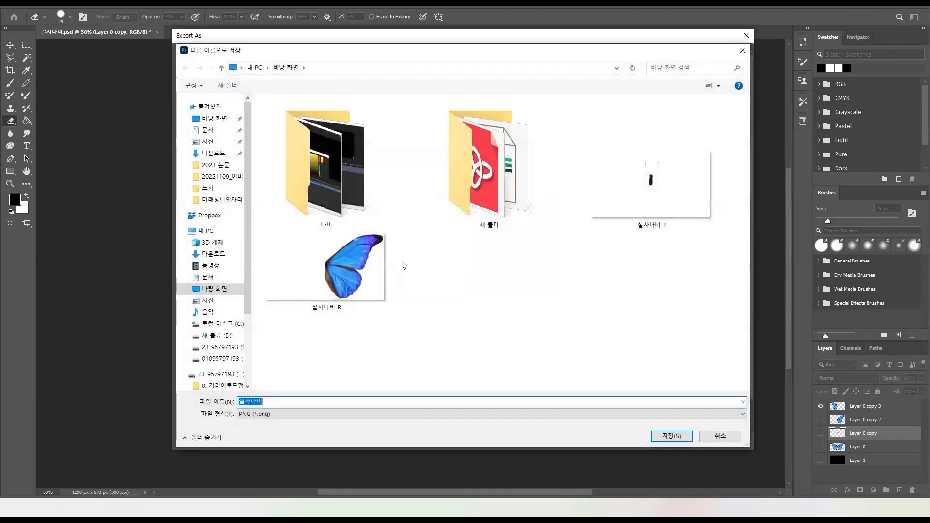
left_click(372, 272)
left_click(301, 398)
left_click(301, 398)
key("BackSpace")
type("L")
key("Return")
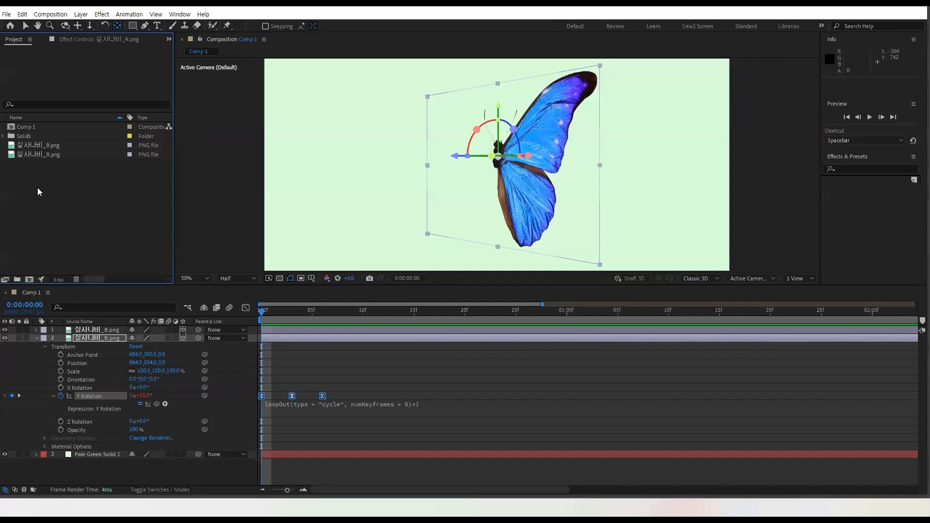
- Switch to After Effects, import 실사나비_L.png and place it in Comp 1 between the body and right wing layers
double_click(40, 192)
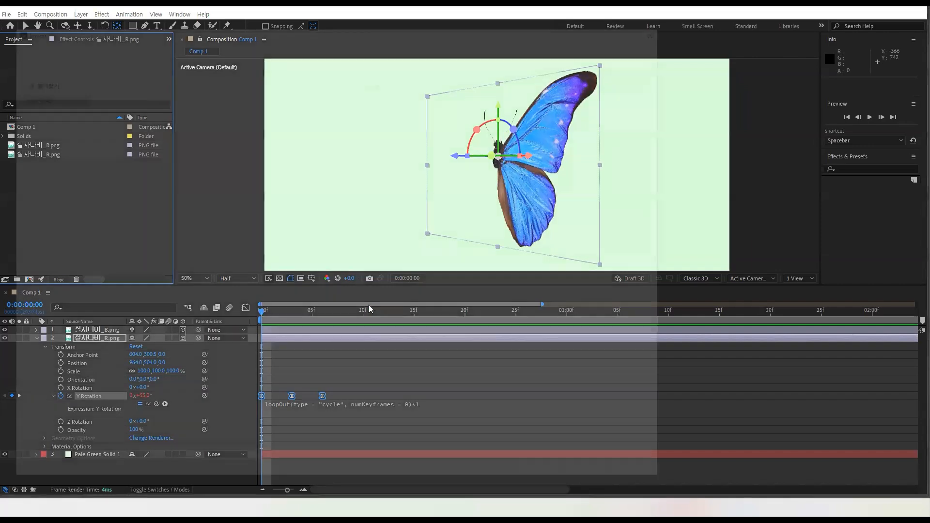
scroll(394, 276, "down", 5)
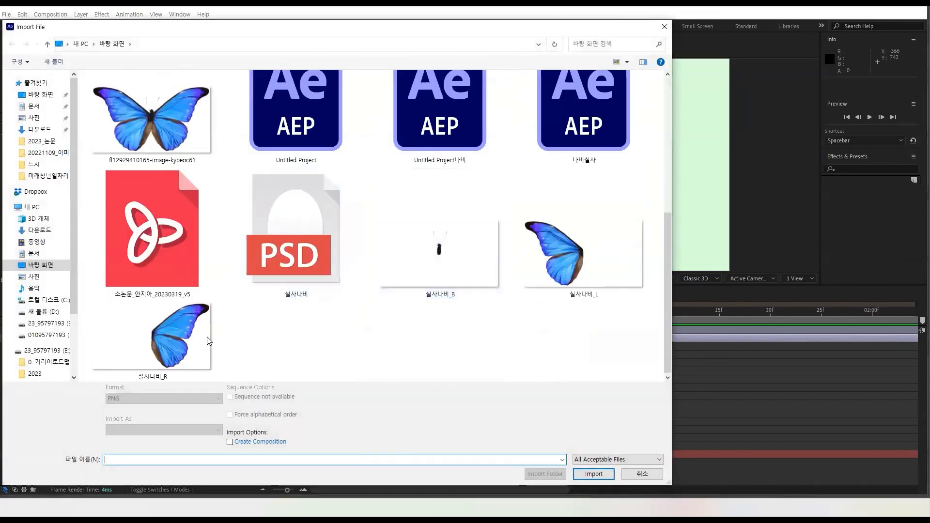
left_click(586, 259)
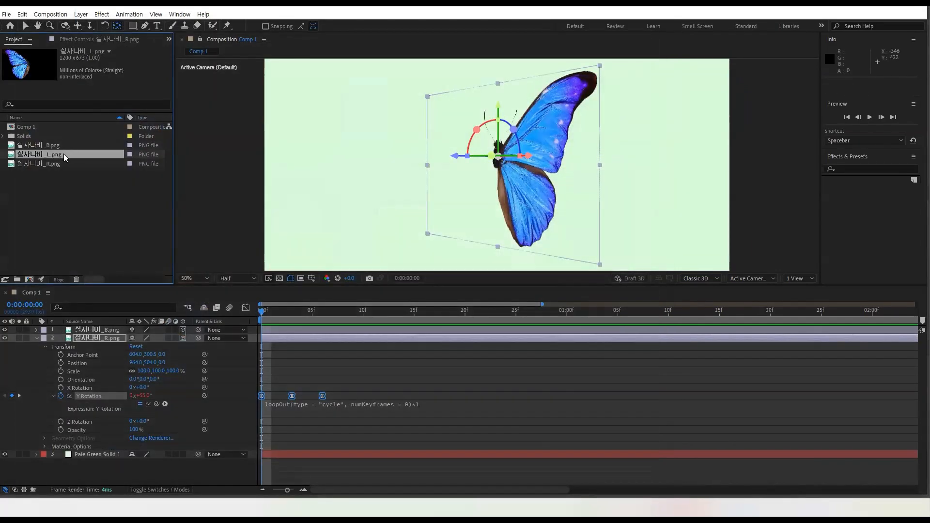
left_click_drag(64, 155, 138, 345)
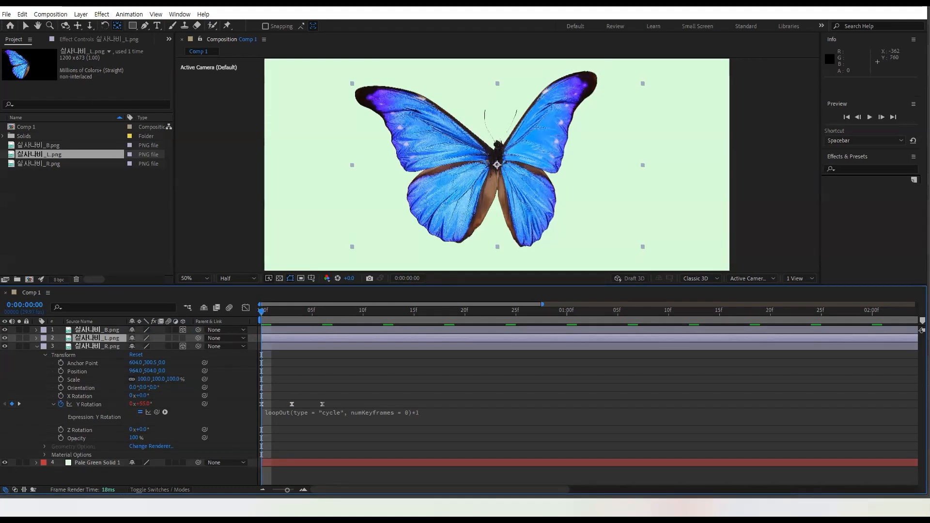
- Move the left wing's anchor point to where the wing meets the body and make the layer 3D
left_click_drag(497, 165, 501, 158)
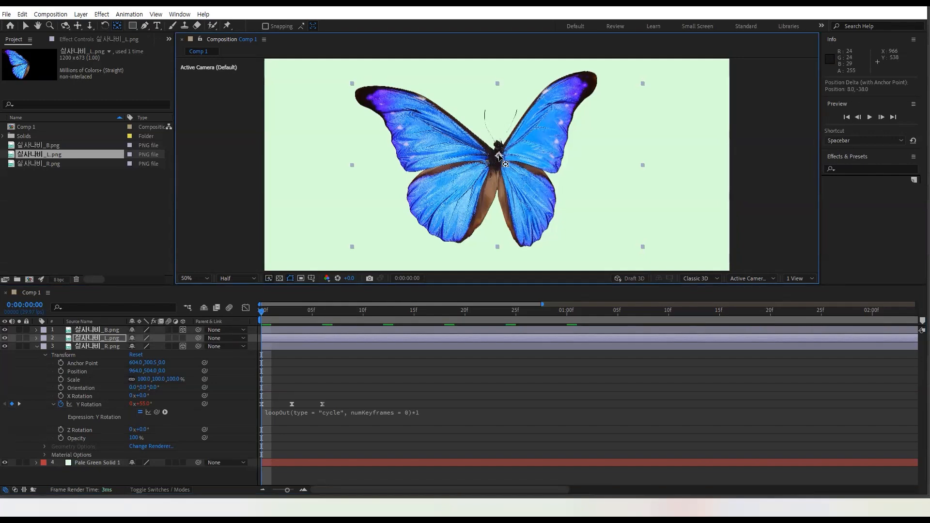
left_click(473, 223)
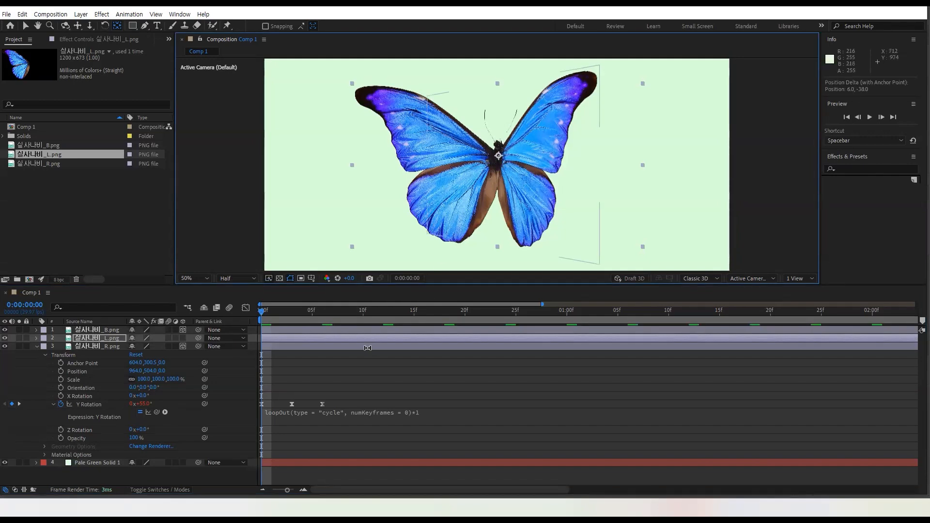
left_click(386, 330)
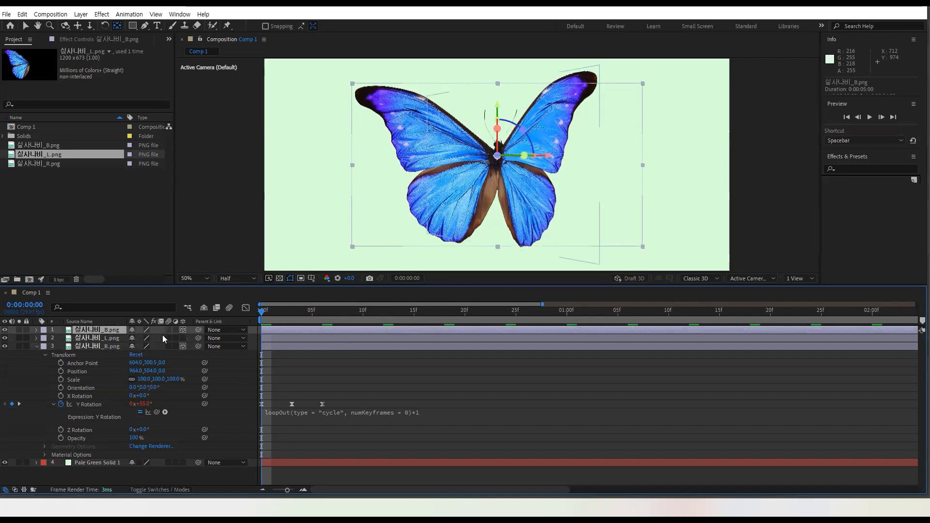
left_click(183, 338)
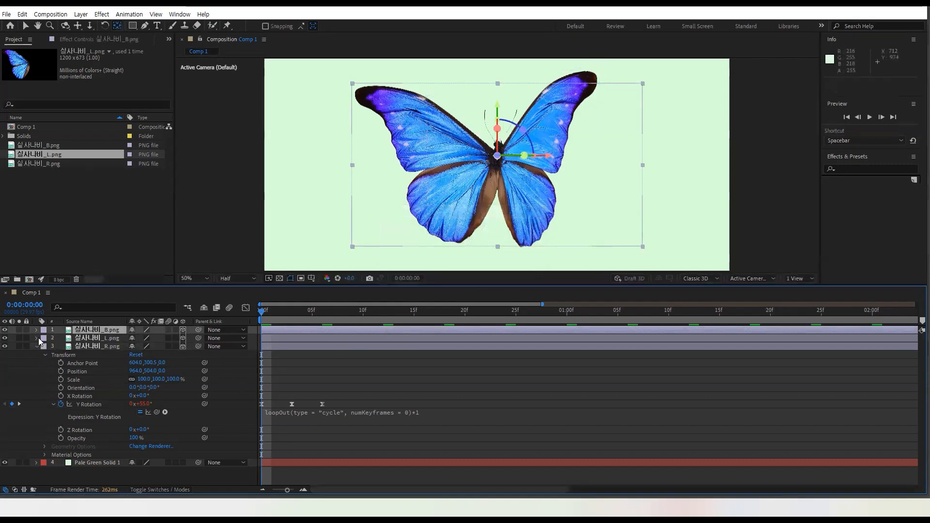
- Copy the right wing's three Y Rotation keyframes, including their loop expression, to the left wing layer
left_click(36, 338)
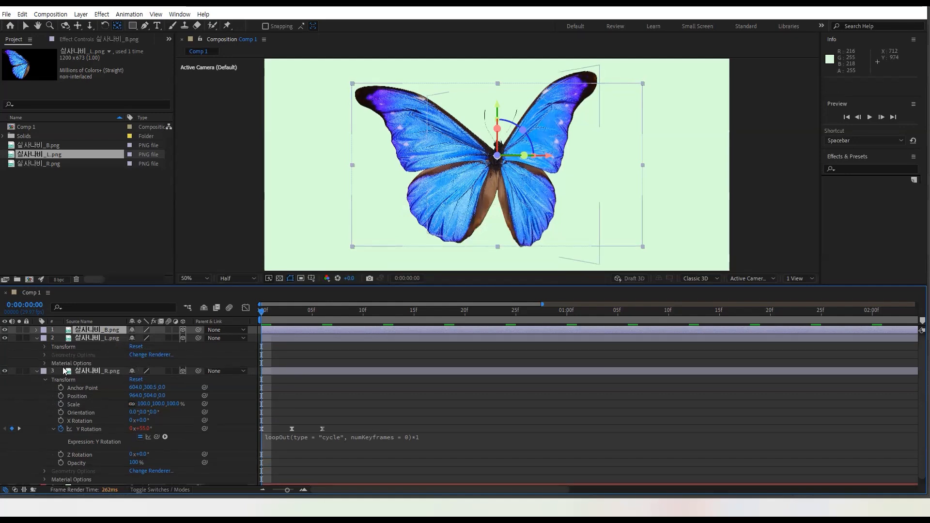
left_click_drag(342, 426, 255, 442)
key("ctrl+c")
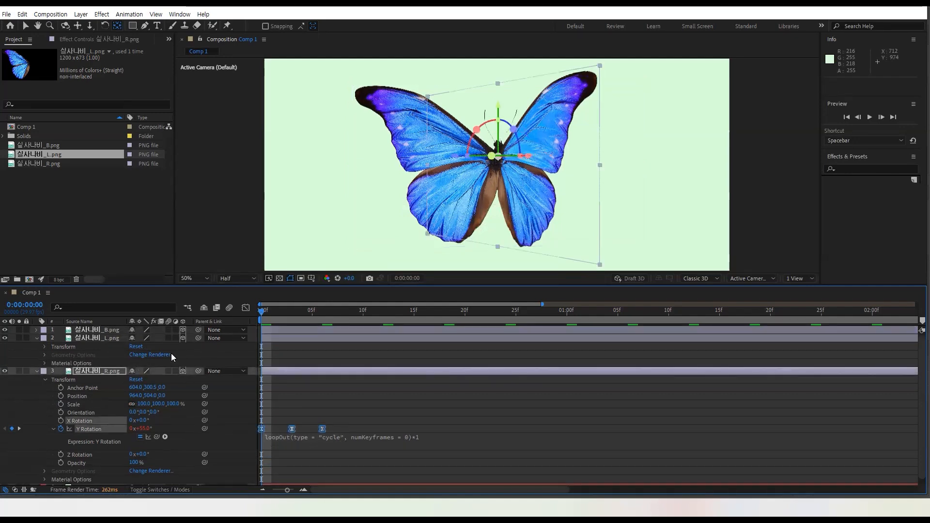
left_click(45, 346)
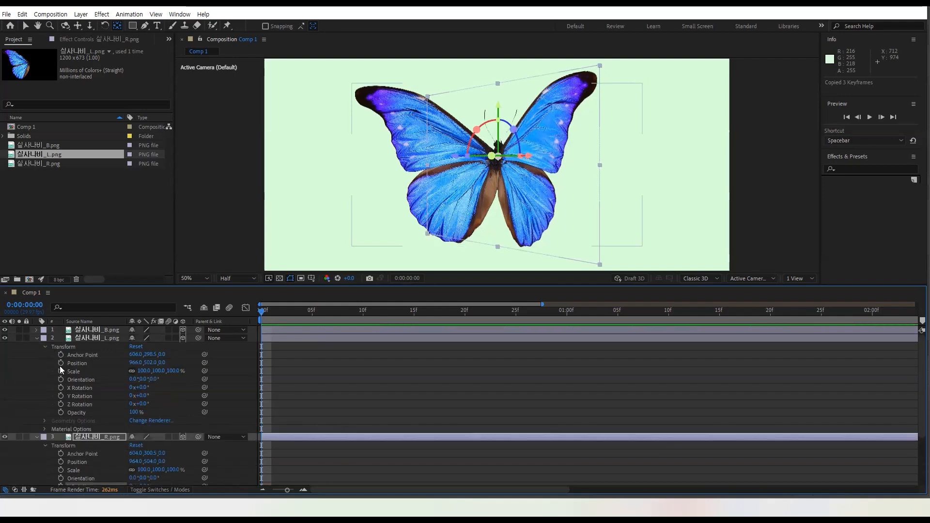
left_click(100, 338)
key("ctrl+v")
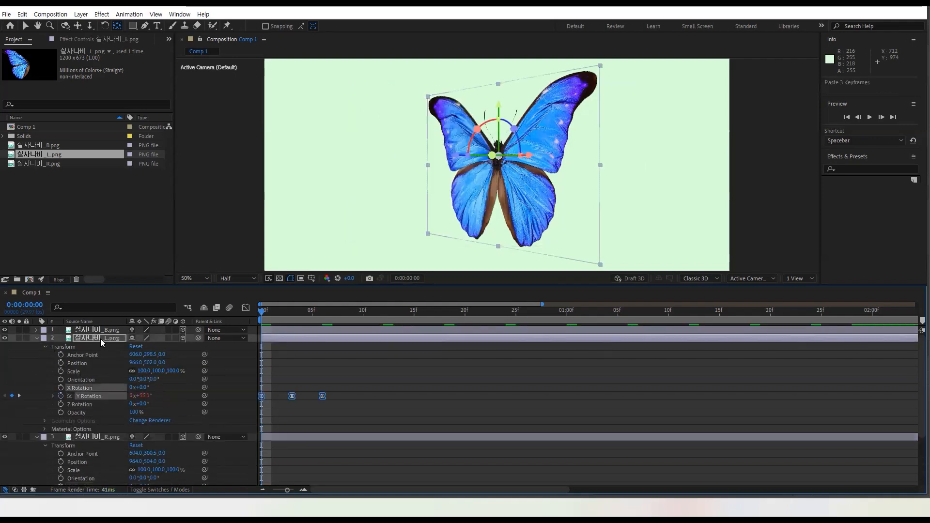
- Preview the flap twice, the second time from the first frame, to compare the direction of both wings
key("space")
key("space")
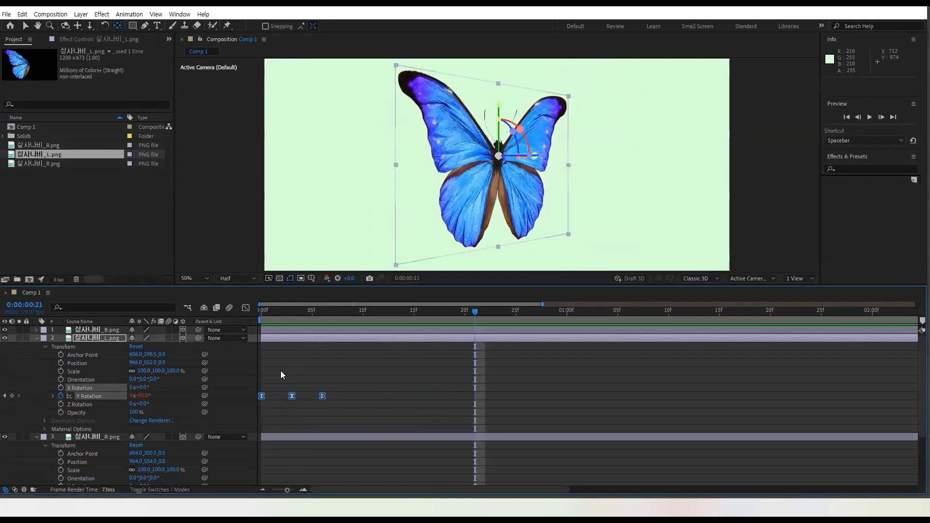
left_click(229, 348)
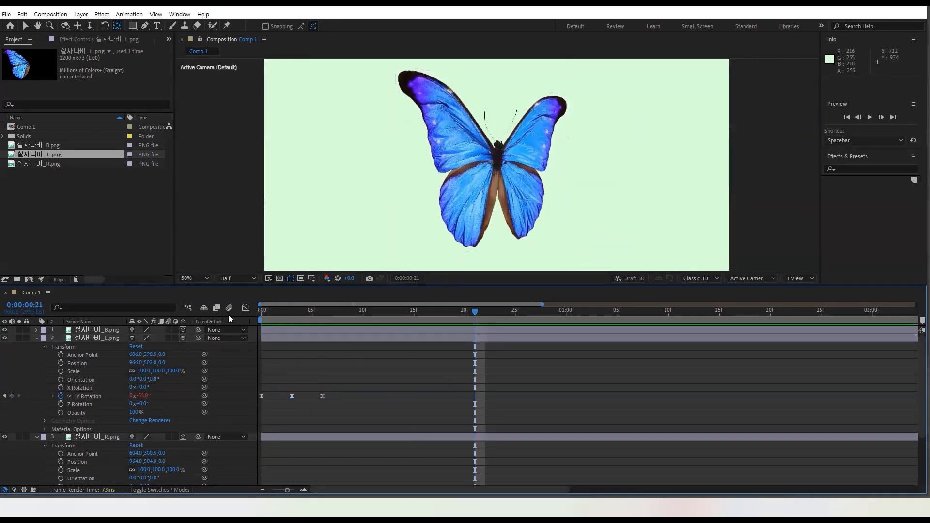
key("Home")
key("space")
key("space")
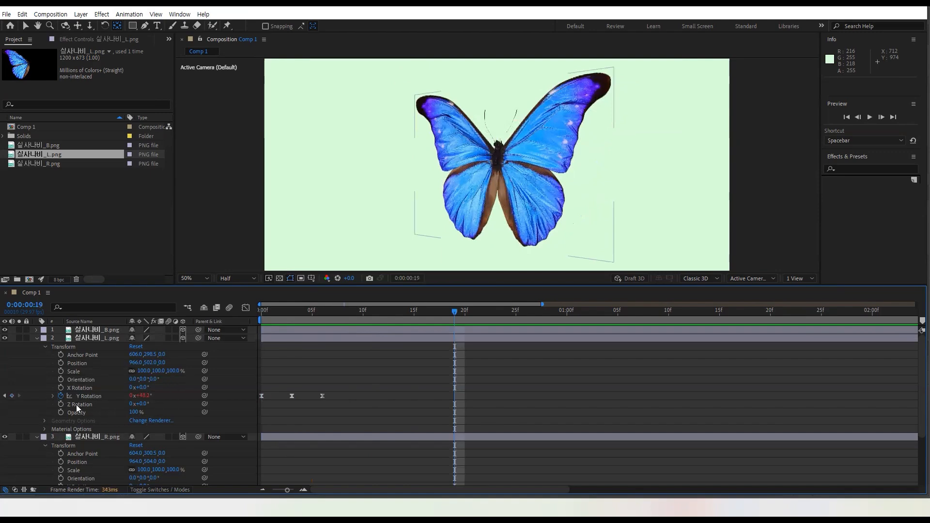
- Change the multiplier at the end of the left wing's Y Rotation loopOut expression to *-1 and preview the flap
left_click(53, 396)
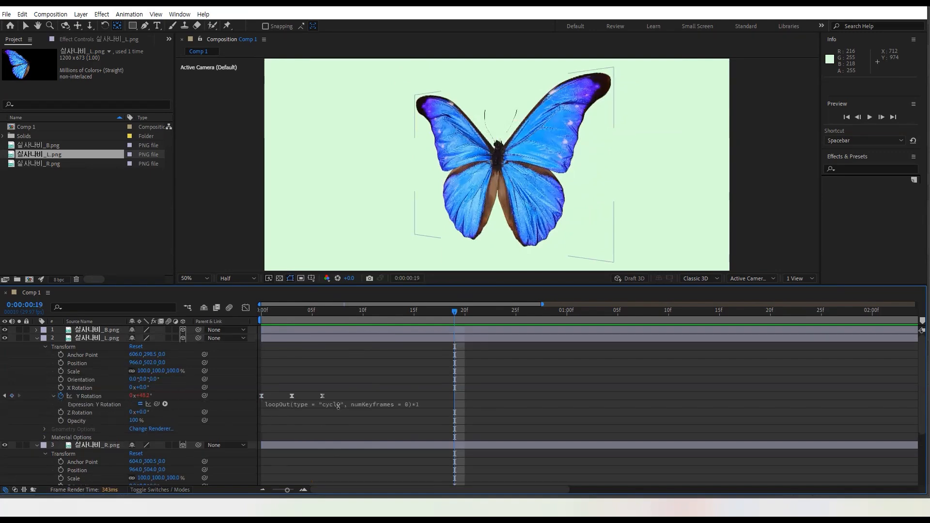
left_click(415, 406)
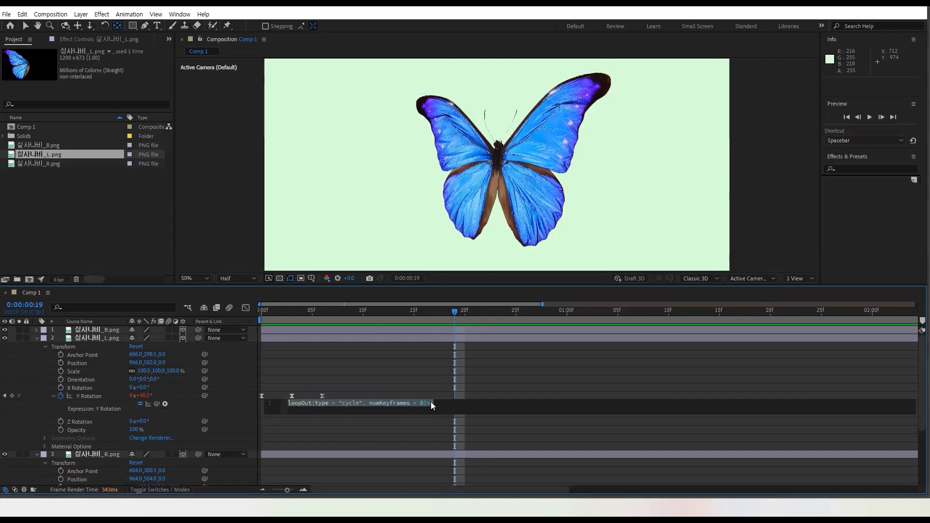
type("-1")
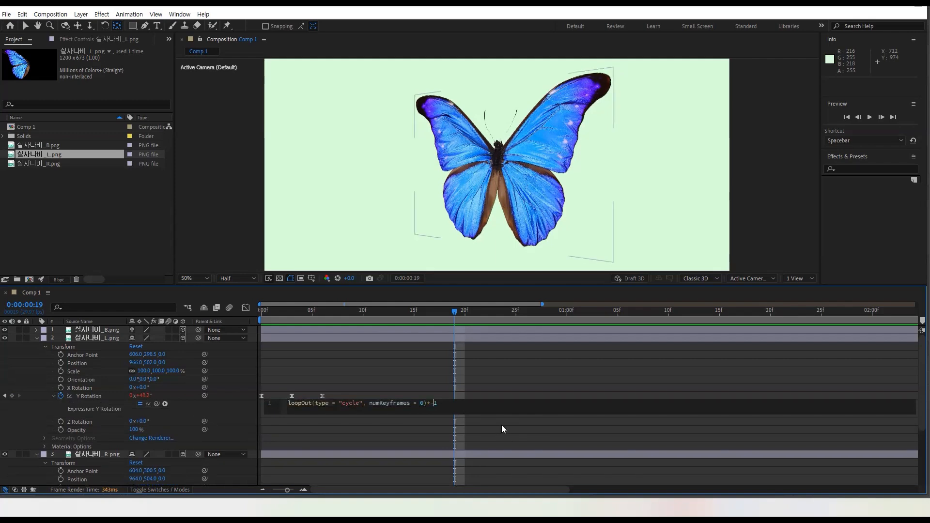
left_click(496, 361)
key("space")
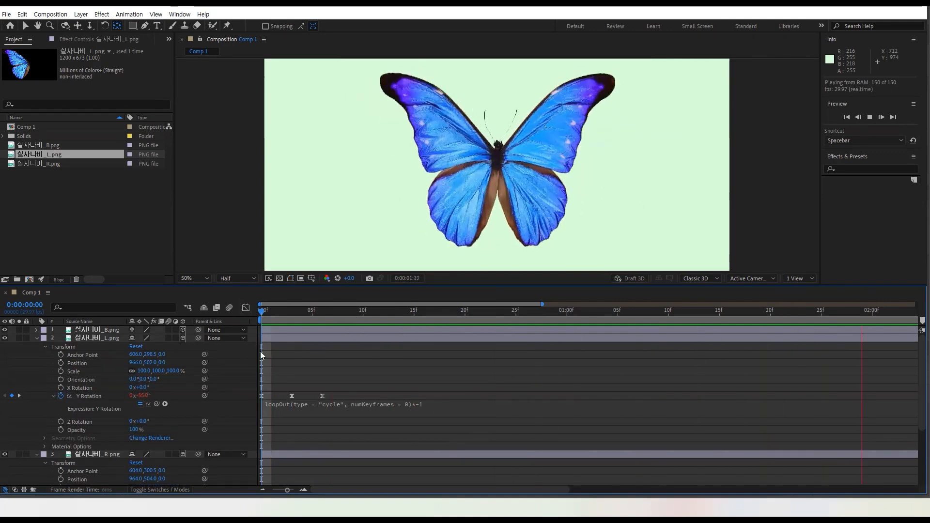
key("space")
- Collapse the properties of both wing layers and add a null object to the composition
left_click(36, 339)
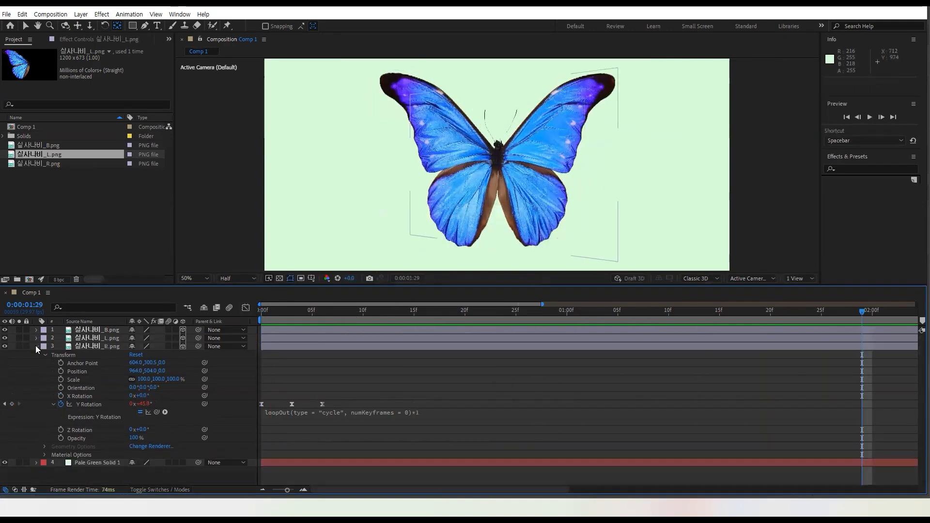
left_click(35, 346)
left_click(82, 14)
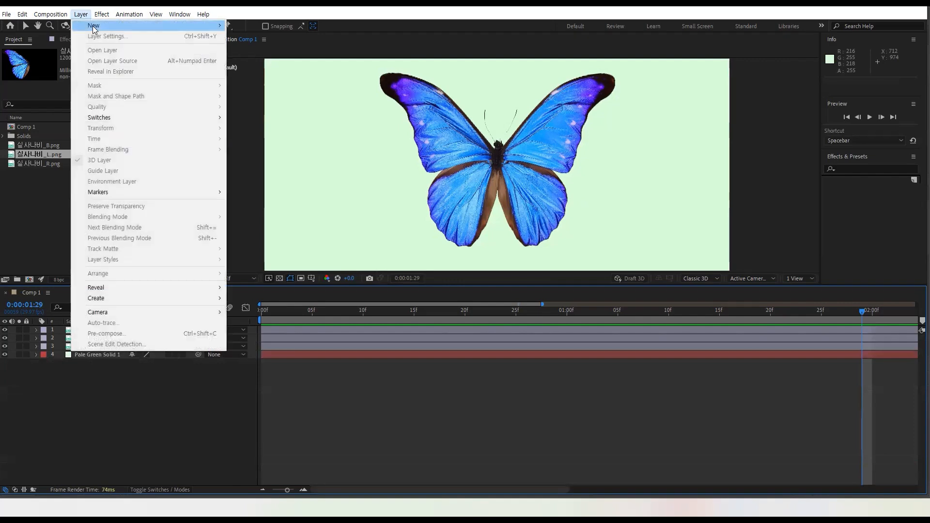
mouse_move(92, 24)
left_click(269, 69)
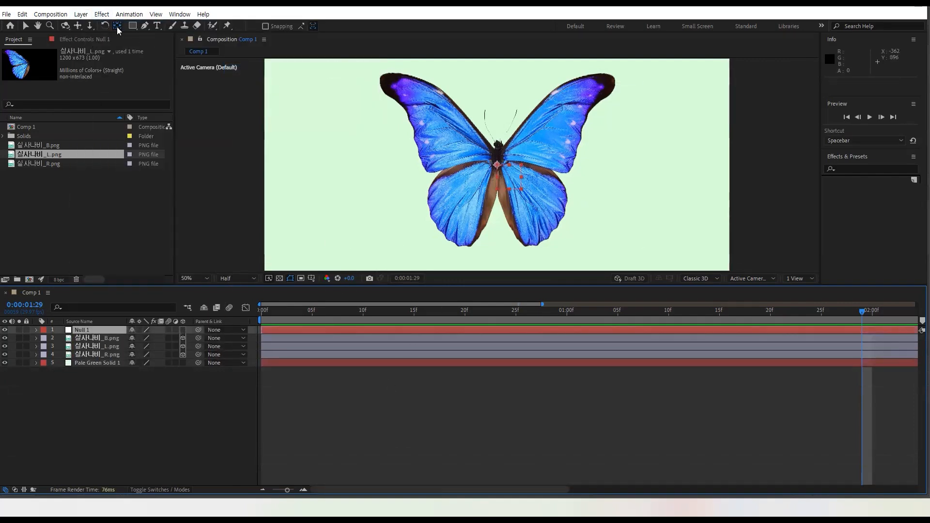
- Centre the null's anchor point at about 48, 49 and shift its position onto the butterfly's body
left_click(36, 330)
left_click(45, 338)
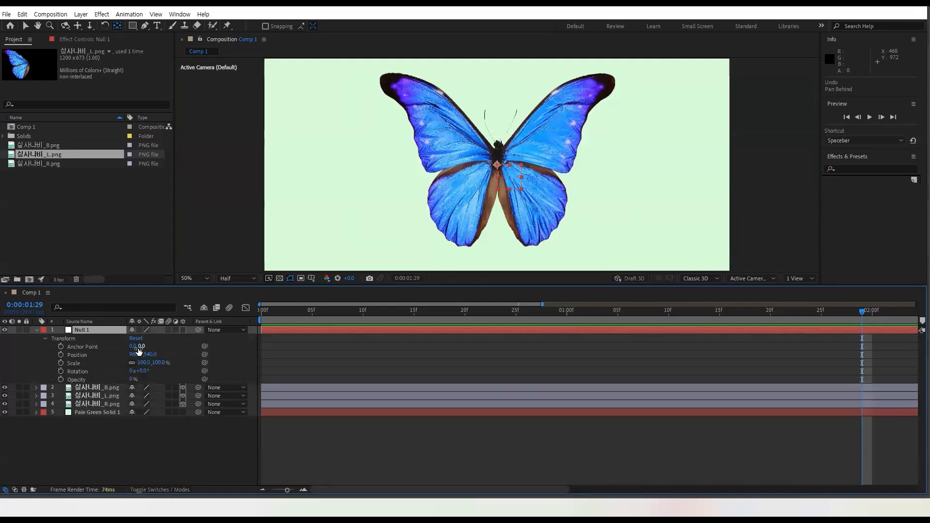
left_click_drag(141, 348, 155, 348)
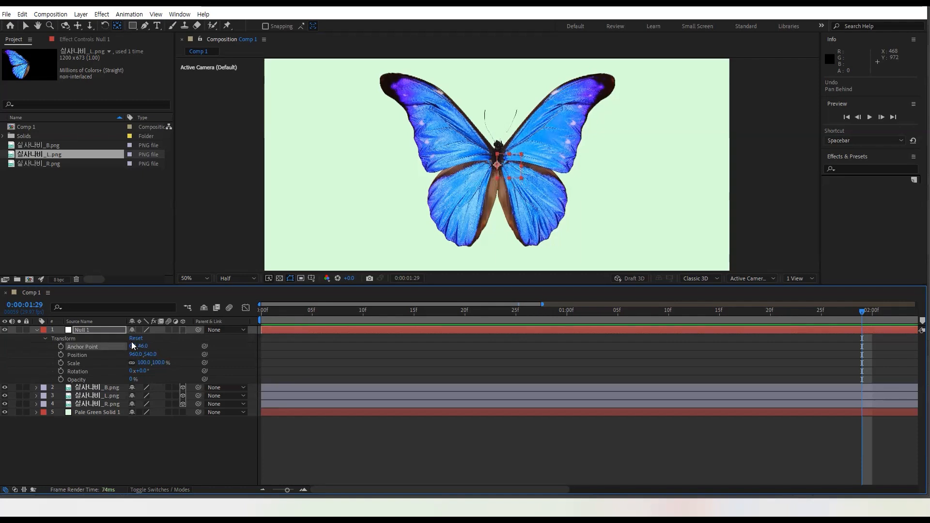
mouse_move(132, 346)
left_mouse_down()
mouse_move(157, 347)
mouse_move(146, 346)
left_mouse_up()
left_click(148, 345)
left_click(147, 354)
- Parent the body, left wing and right wing layers to Null 1 and save the project
left_click_drag(150, 354, 83, 329)
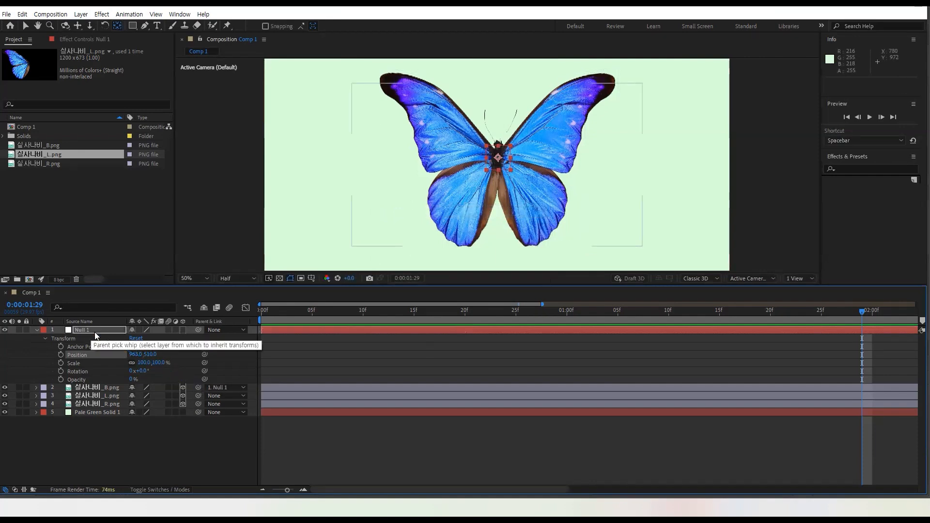
left_click_drag(198, 396, 83, 330)
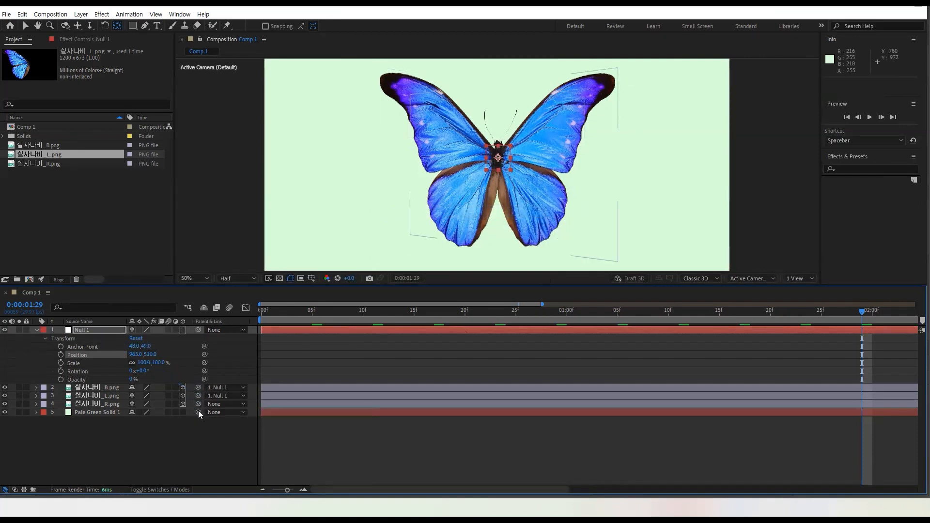
left_click_drag(199, 404, 96, 330)
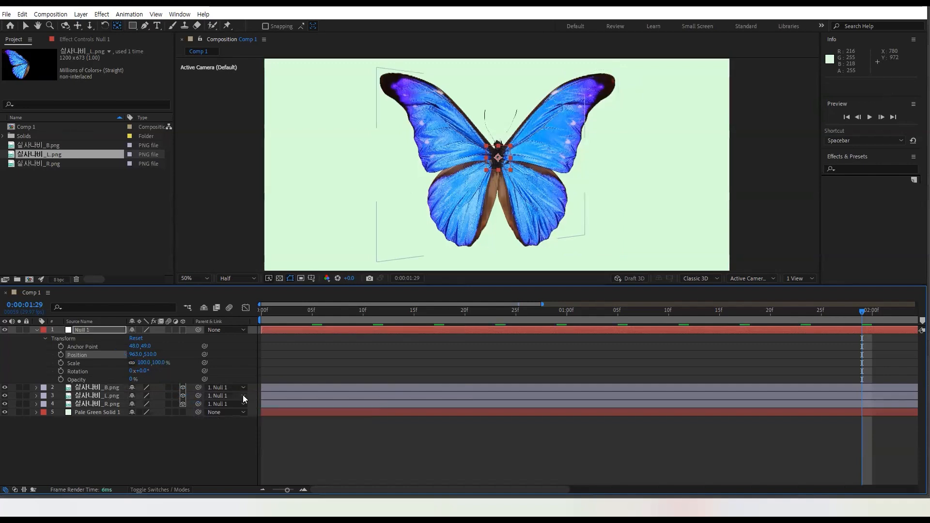
key("ctrl+s")
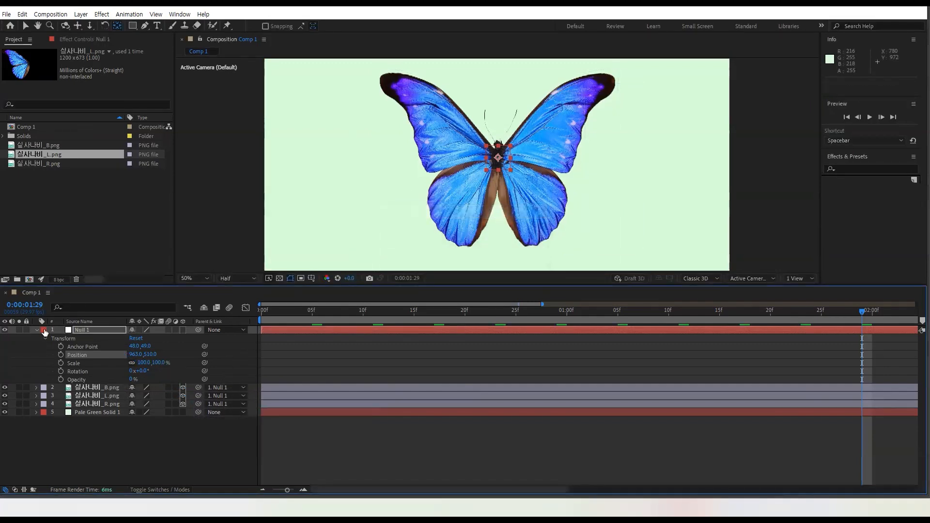
- At the first frame, scale Null 1 to about 22% and, as a 3D layer, tilt its X Rotation to about -48°
left_click_drag(300, 309, 262, 312)
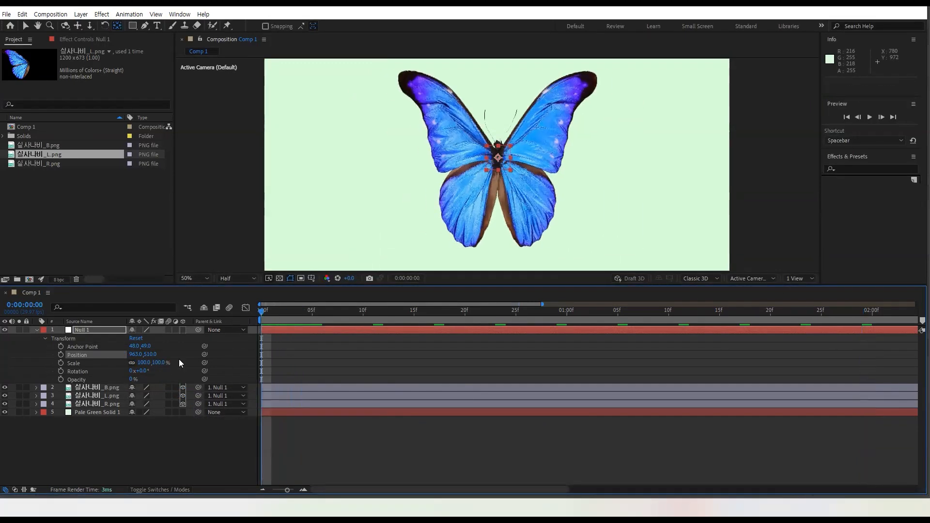
left_click_drag(144, 363, 108, 362)
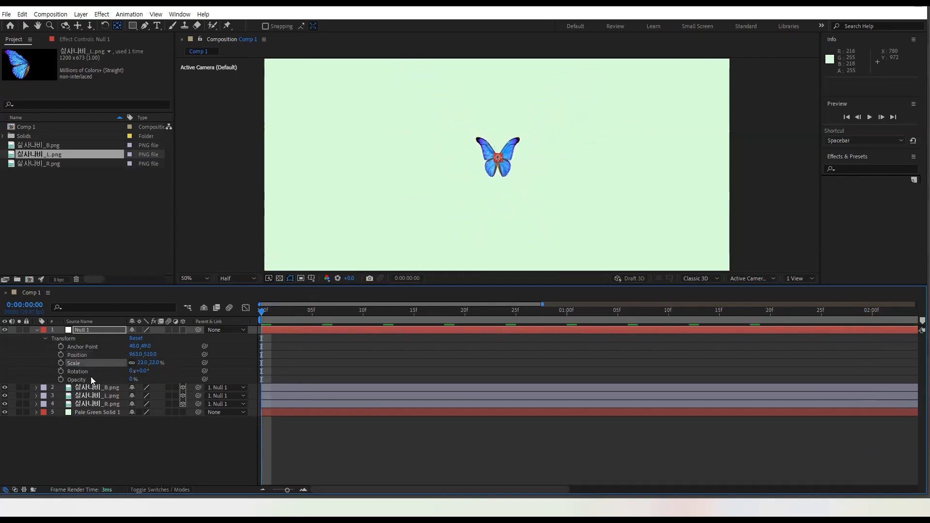
left_click(182, 329)
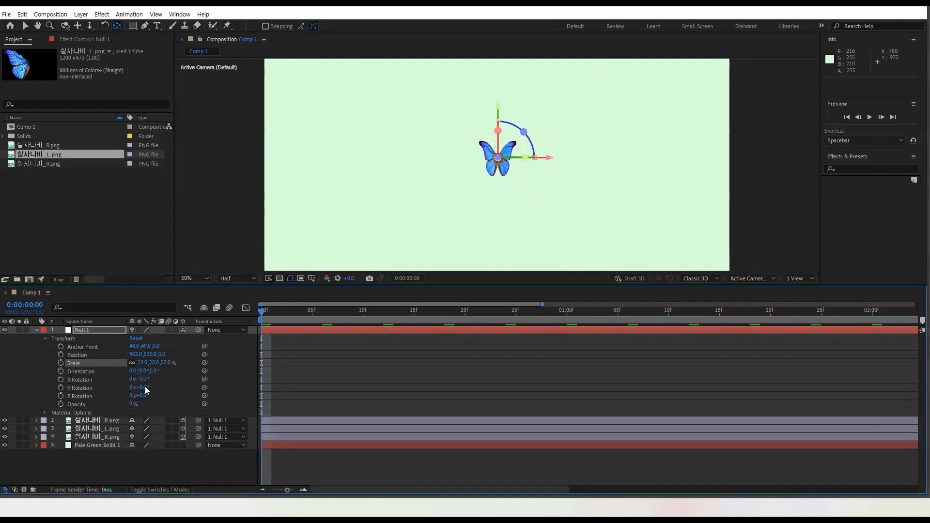
mouse_move(142, 379)
left_mouse_down()
mouse_move(127, 380)
mouse_move(134, 384)
left_mouse_up()
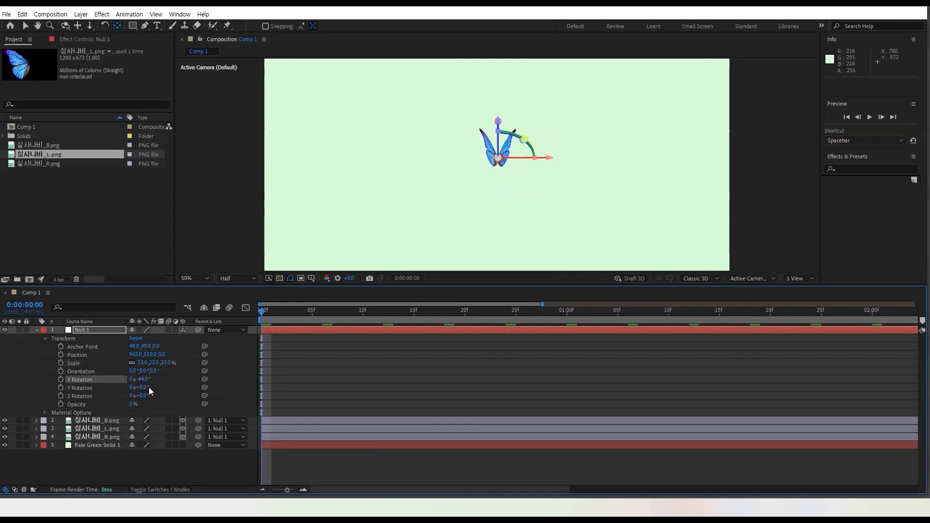
- Set Null 1's X Rotation to -50° and both its Y and Z Rotation to 50°, and preview the wing flaps
type("-50")
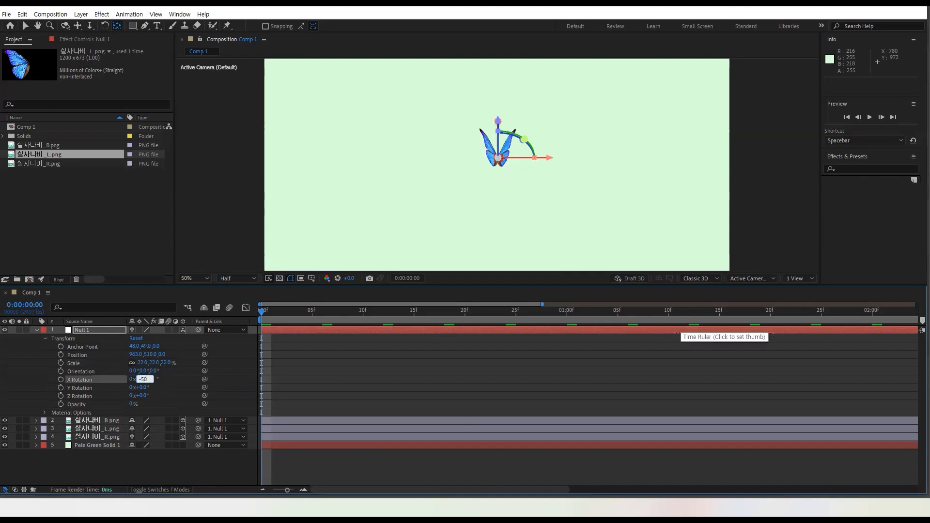
key("Tab")
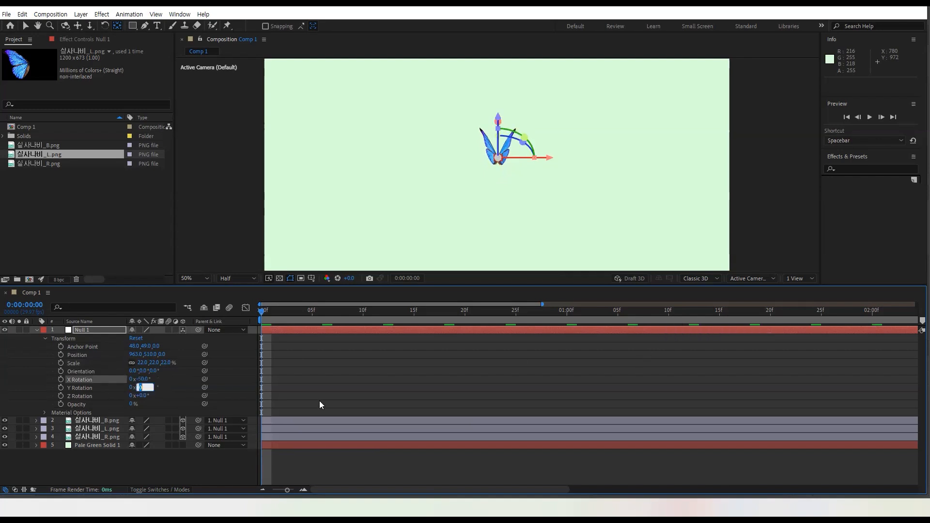
key("Return")
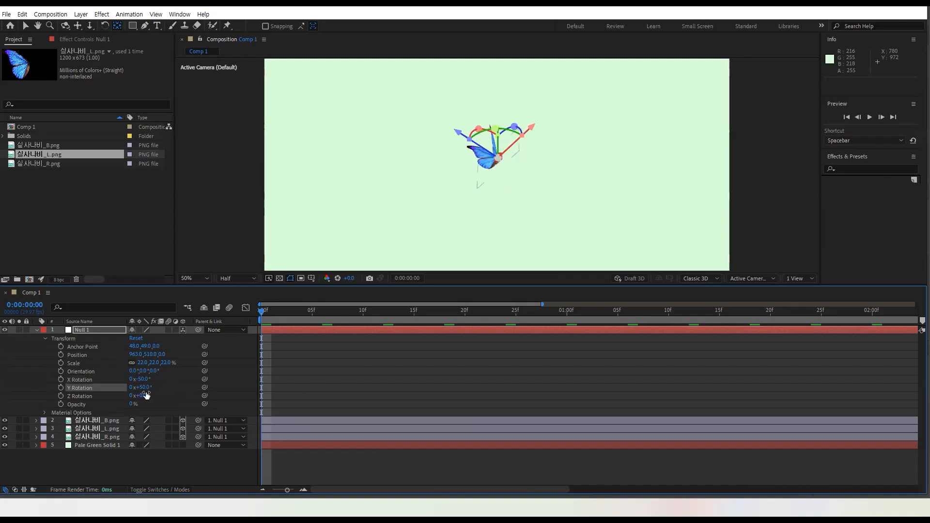
key("Return")
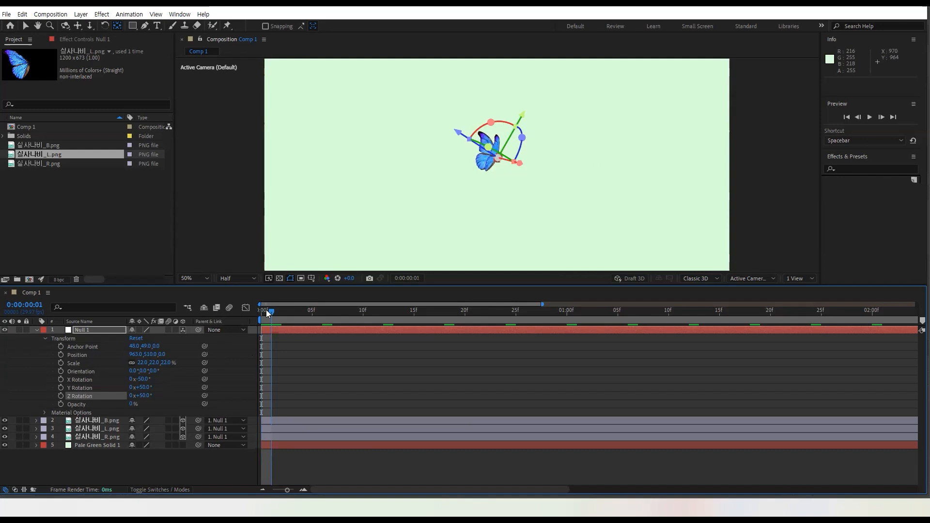
key("space")
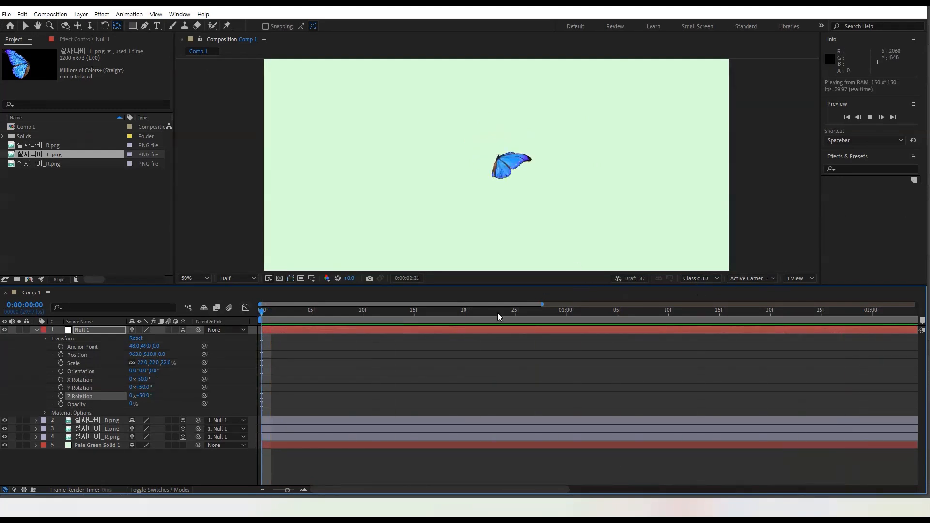
key("space")
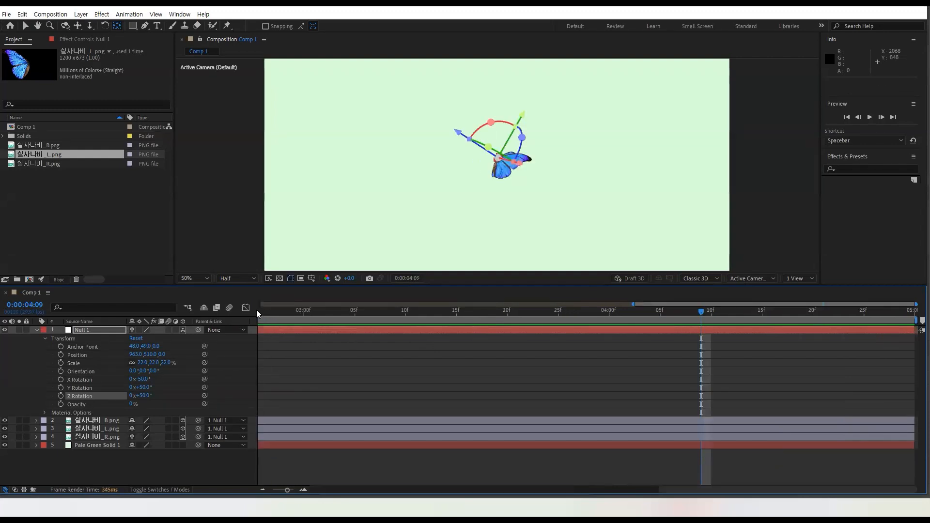
key("Home")
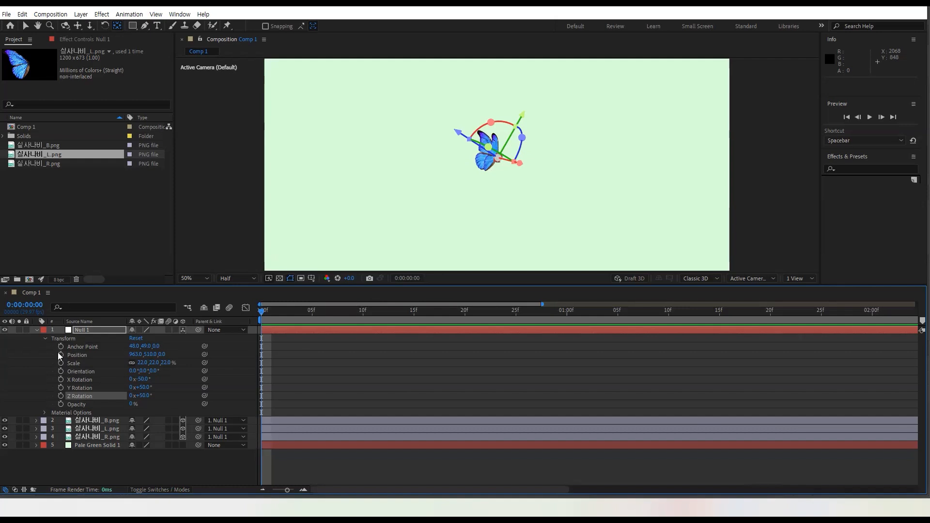
- Enable keyframing at the first frame for all of Null 1's transform properties, from Anchor Point to Opacity
left_click(60, 355)
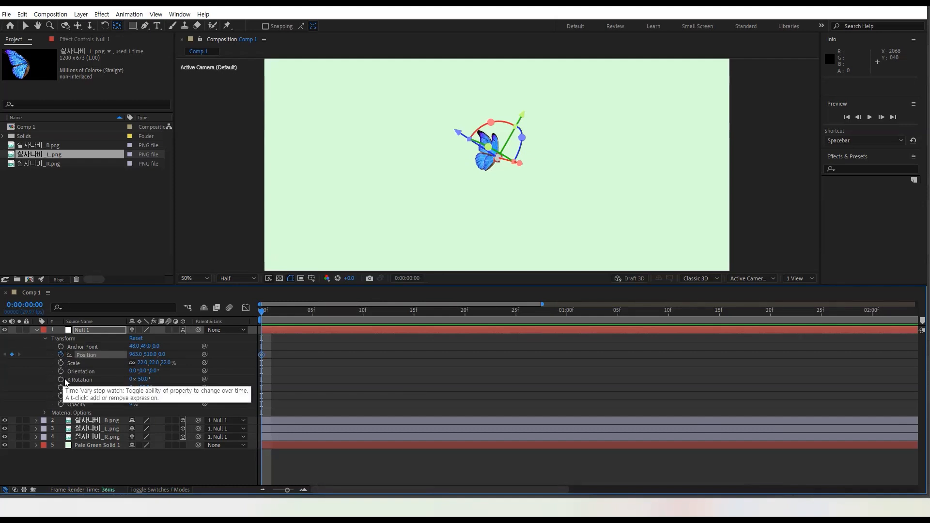
left_click(61, 371)
left_click(60, 379)
left_click(60, 388)
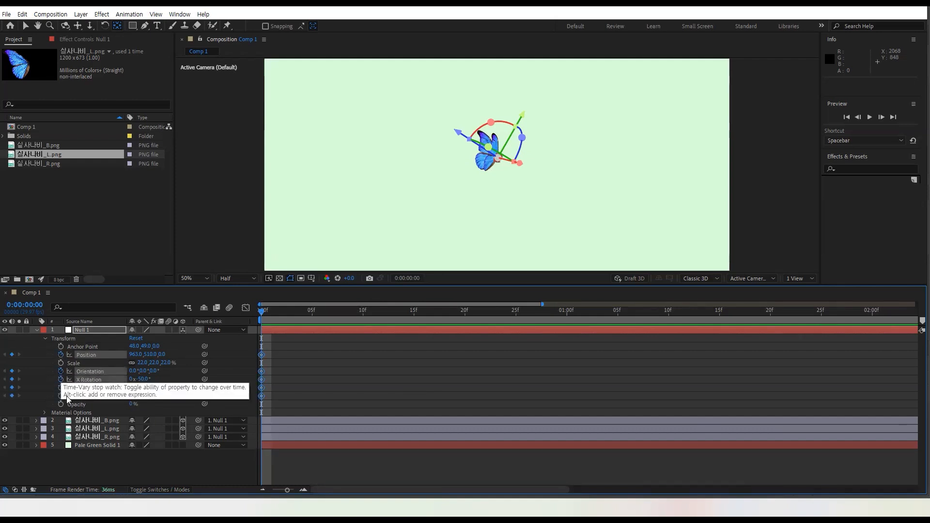
left_click(60, 404)
left_click(61, 363)
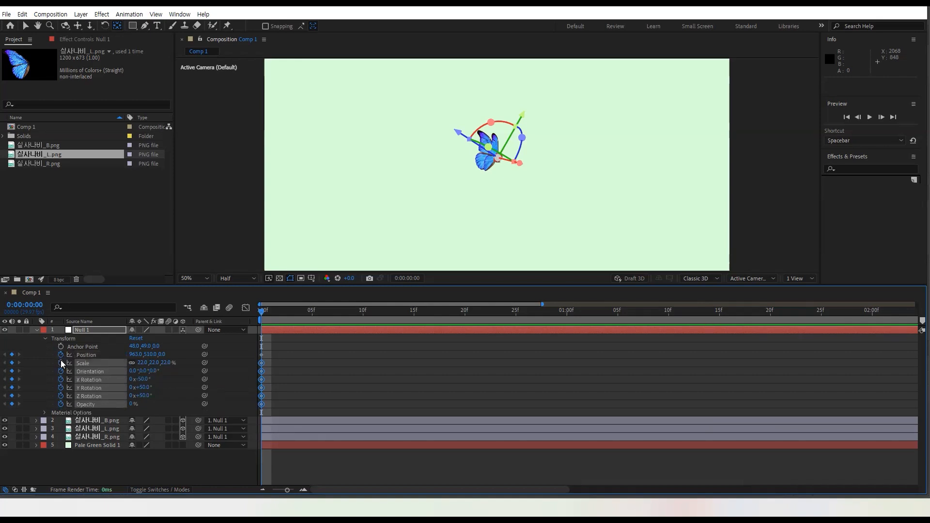
left_click(60, 346)
- Select all of Null 1's first-frame keyframes and move them together to 0:00:01:01
left_click_drag(270, 314, 262, 334)
left_click_drag(282, 343, 226, 423)
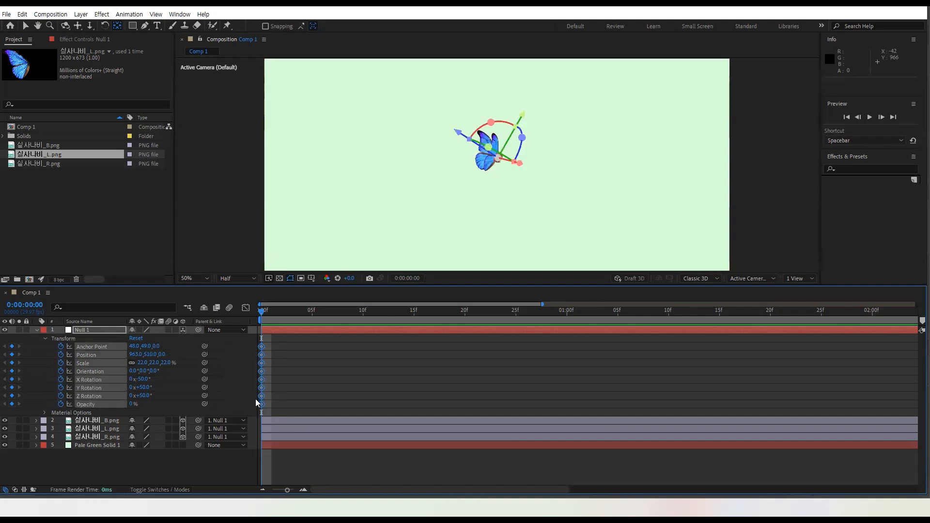
left_click_drag(264, 391, 580, 390)
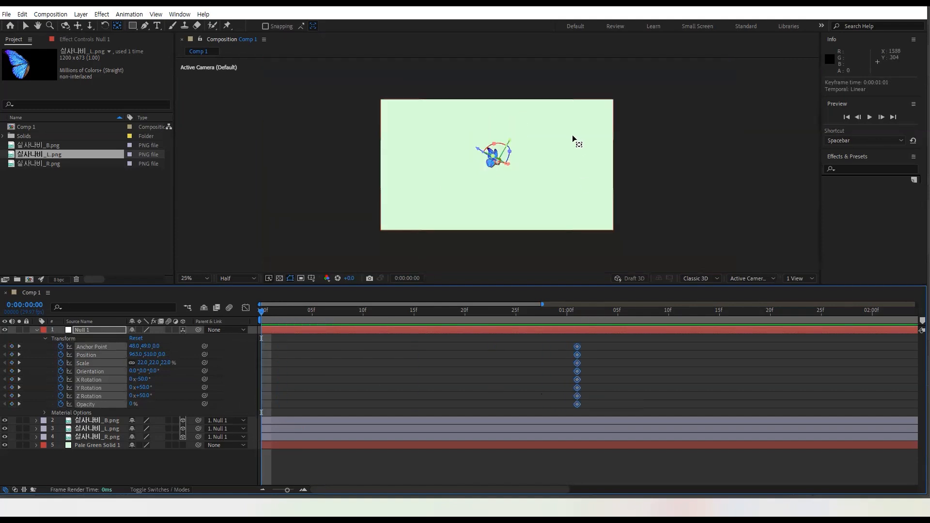
- Fit the composition in view, set Null 1's first-frame Position to about -93, 825, -180, and preview the flight into the frame
left_click(204, 278)
left_click(202, 289)
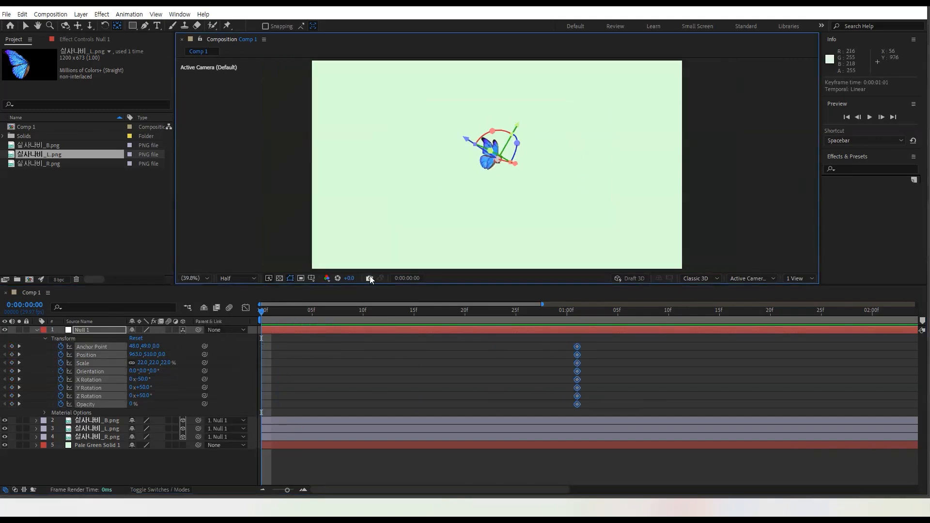
left_click(318, 324)
left_click_drag(152, 355, 60, 417)
key("ctrl+z")
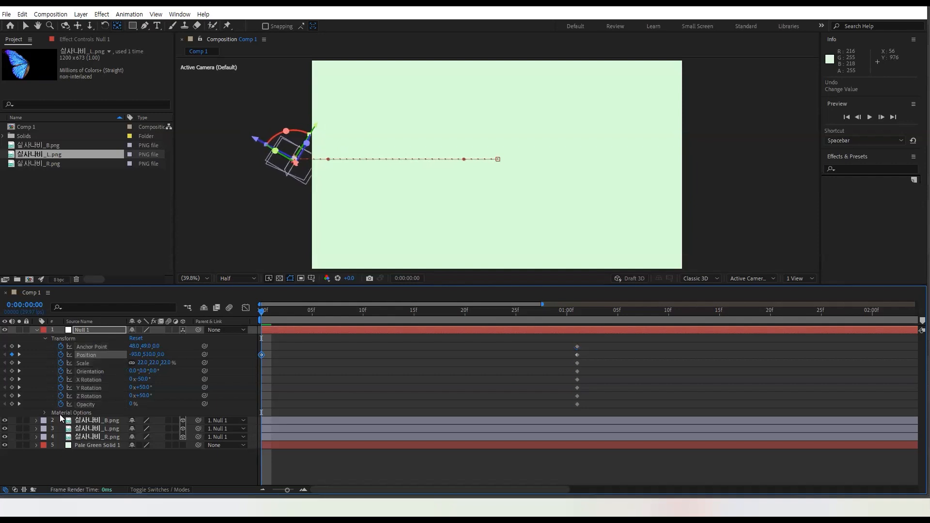
left_click_drag(139, 354, 160, 371)
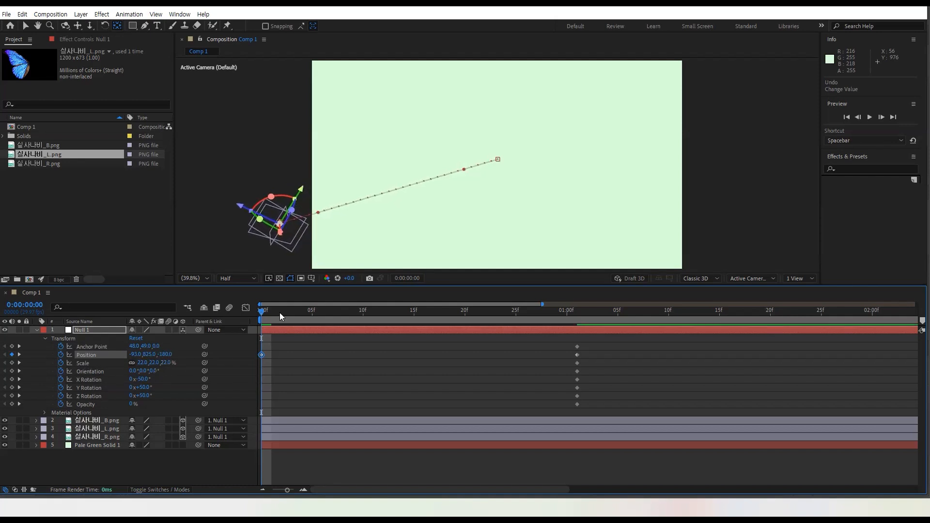
key("space")
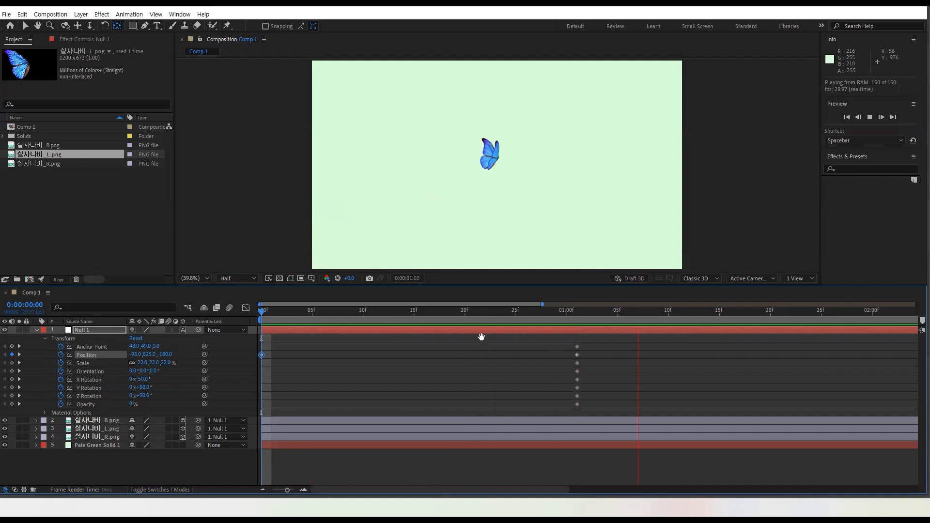
key("space")
- Copy Null 1's keyframes at 0:00:01:01 and paste them at about 0:00:01:08
left_click_drag(595, 315, 646, 315)
left_click_drag(598, 336, 563, 408)
key("ctrl+v")
key("space")
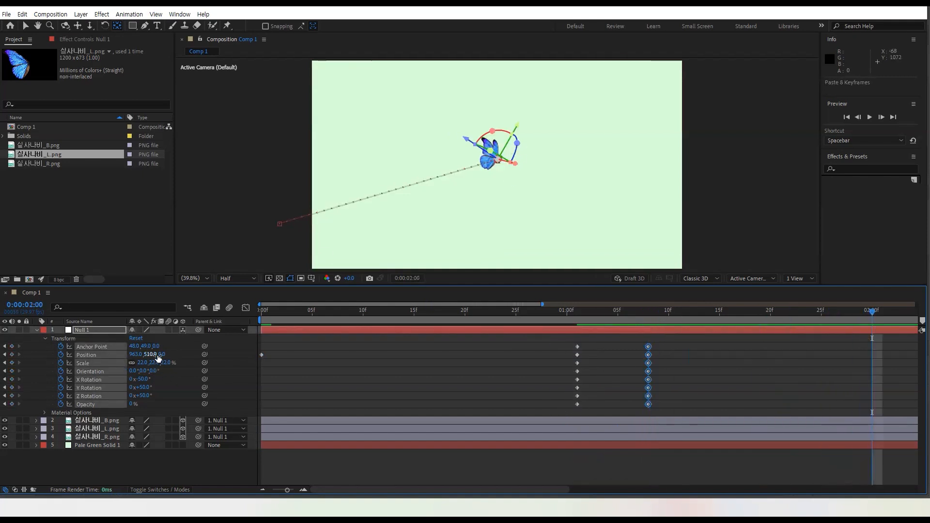
- At 0:00:02:00, set Null 1's Position to about 2060, 284, 0, beyond the opposite edge of the frame
left_click_drag(187, 359, 287, 364)
key("ctrl+z")
left_click_drag(150, 354, 717, 408)
left_click_drag(152, 354, 42, 364)
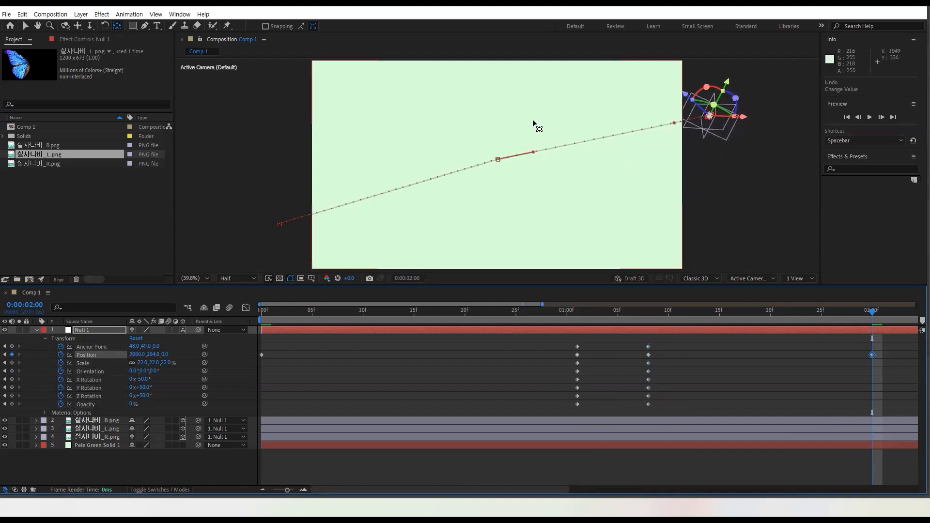
- Bend both halves of Null 1's motion path into an S-curve using the middle keyframe's handles, and preview the flight
left_click(532, 152)
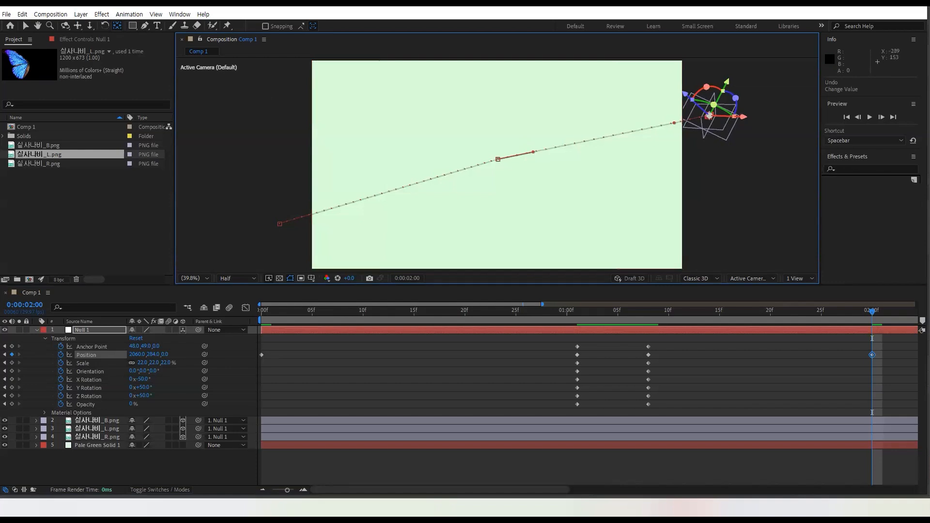
key("v")
left_click_drag(532, 153, 554, 183)
left_click(498, 160)
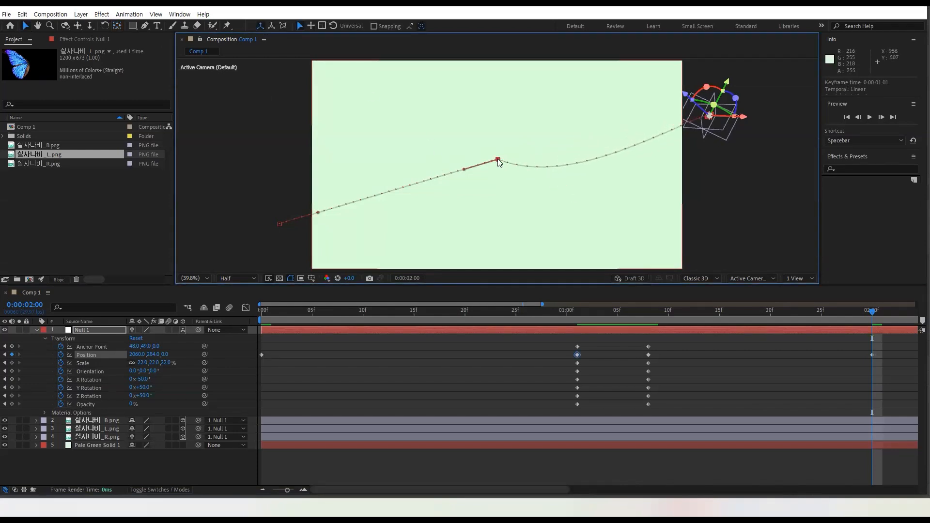
left_click_drag(463, 170, 372, 126)
left_click_drag(301, 307, 191, 318)
key("space")
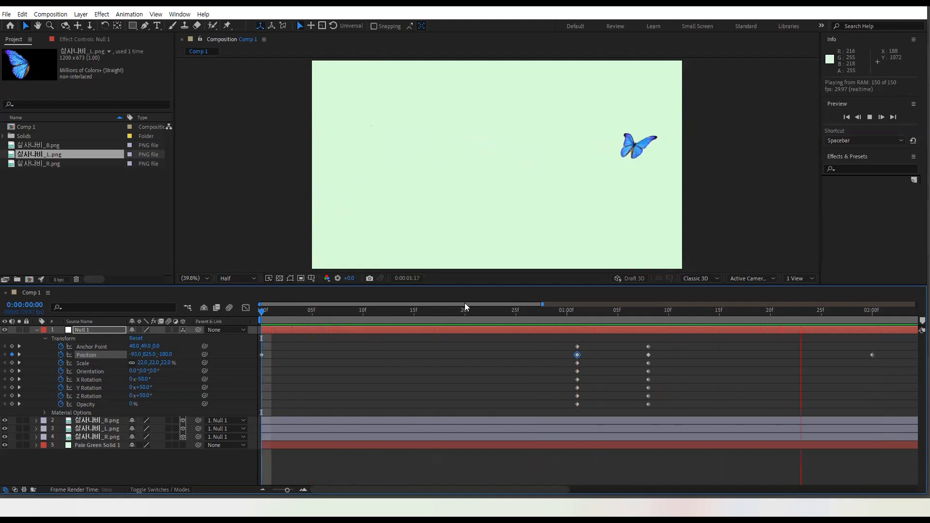
- At 0:00:00:13, keyframe Null 1's X Rotation at about -69°
left_click_drag(630, 312, 414, 324)
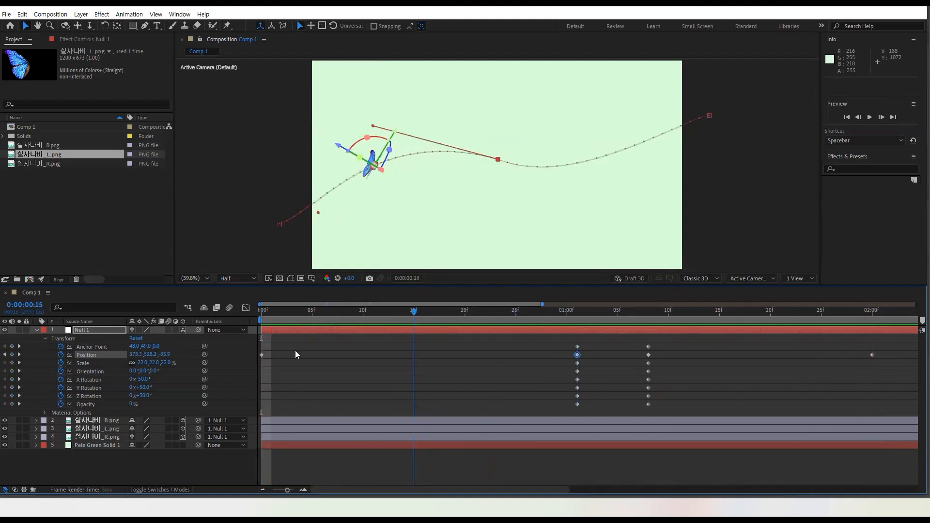
left_click_drag(153, 372, 138, 376)
key("ctrl+z")
left_click_drag(401, 313, 392, 313)
left_click_drag(147, 381, 152, 382)
- At 0:00:00:22, keyframe a new X Rotation for Null 1 and set its Y Rotation to about 29°
left_click_drag(417, 312, 484, 322)
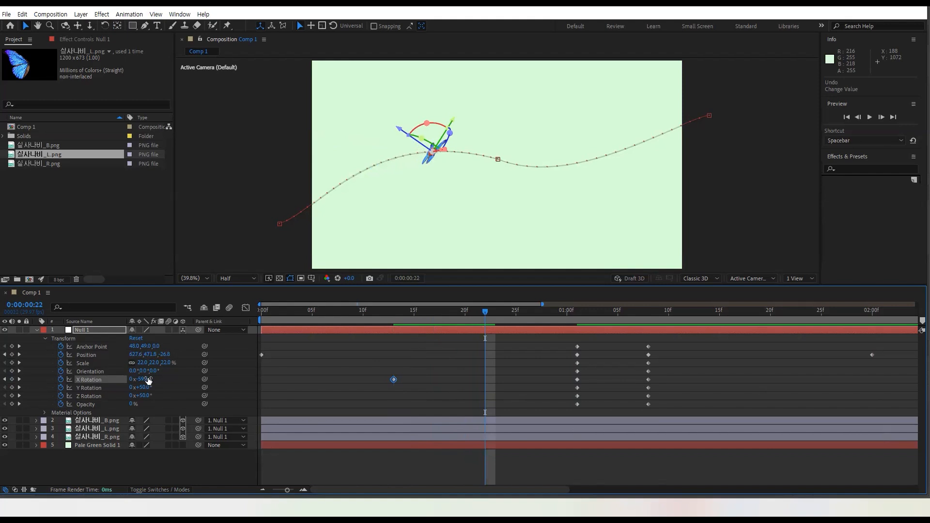
left_click_drag(147, 377, 143, 396)
key("space")
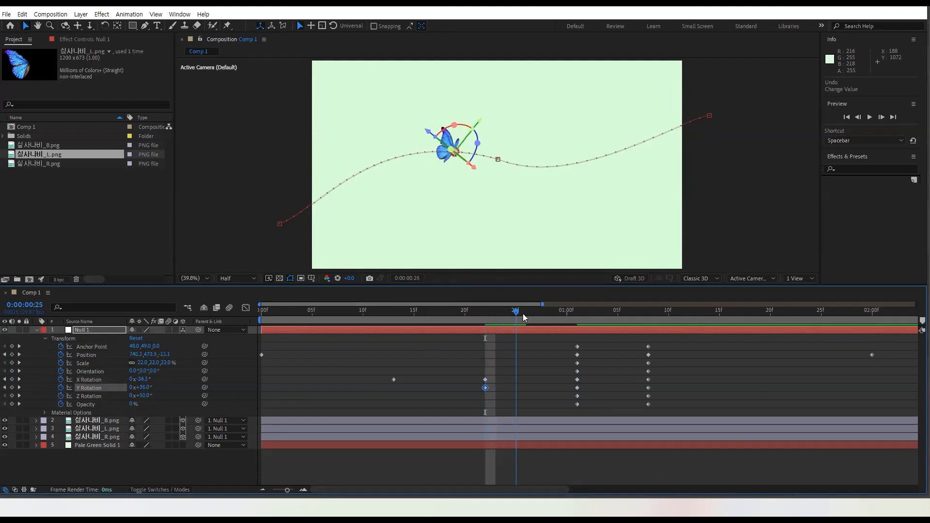
- At 0:00:00:27, set Null 1's Z Rotation to about 47°, return to the first frame and save the project
mouse_move(143, 395)
left_mouse_down()
mouse_move(153, 395)
mouse_move(145, 395)
left_mouse_up()
left_click_drag(536, 313, 262, 319)
key("ctrl+s")
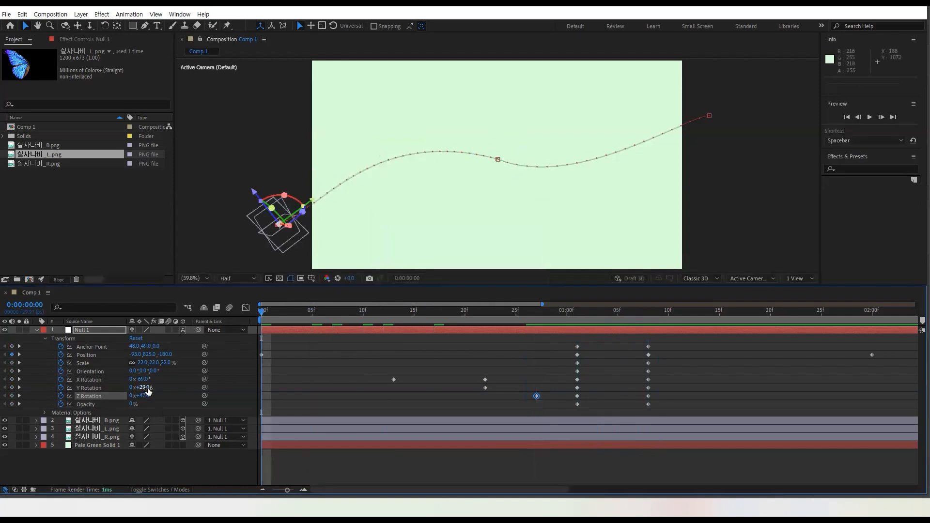
- Play the butterfly's flight from the first frame to check its path and rotation
left_click(103, 437)
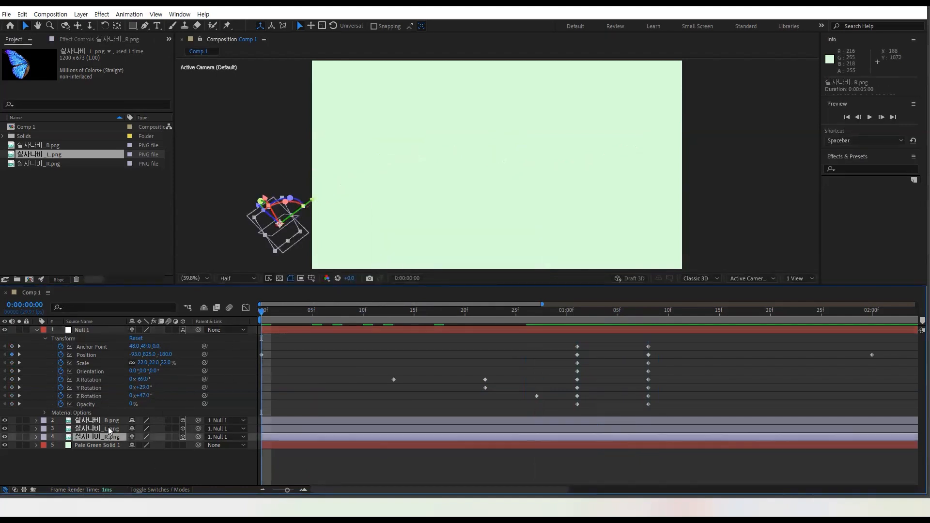
left_click(121, 425)
key("space")
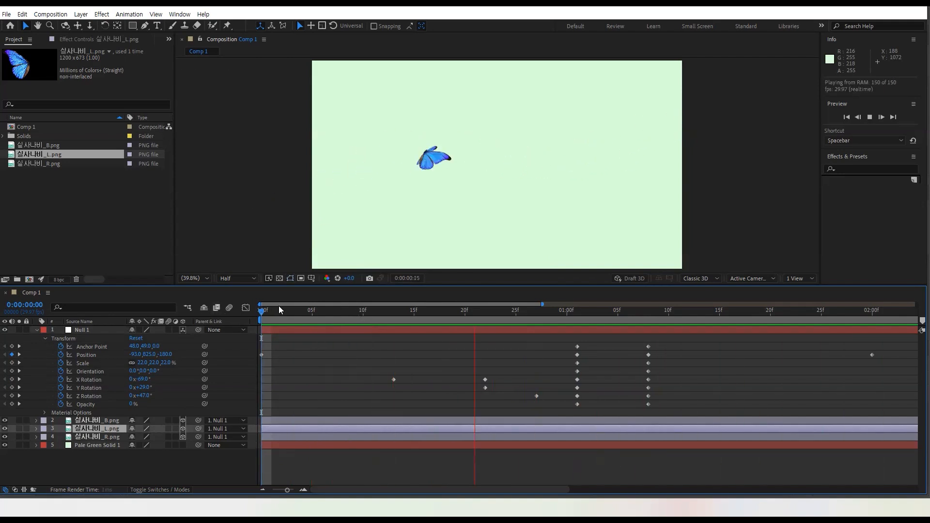
key("space")
left_click(296, 329)
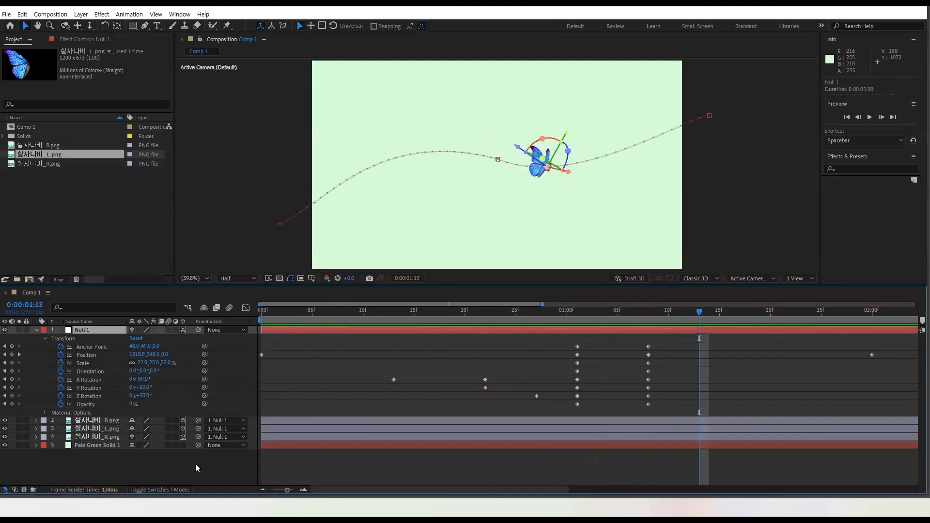
- Pre-compose Null 1 with the body and both wing layers into a composition named B1, and preview it
left_click(37, 330)
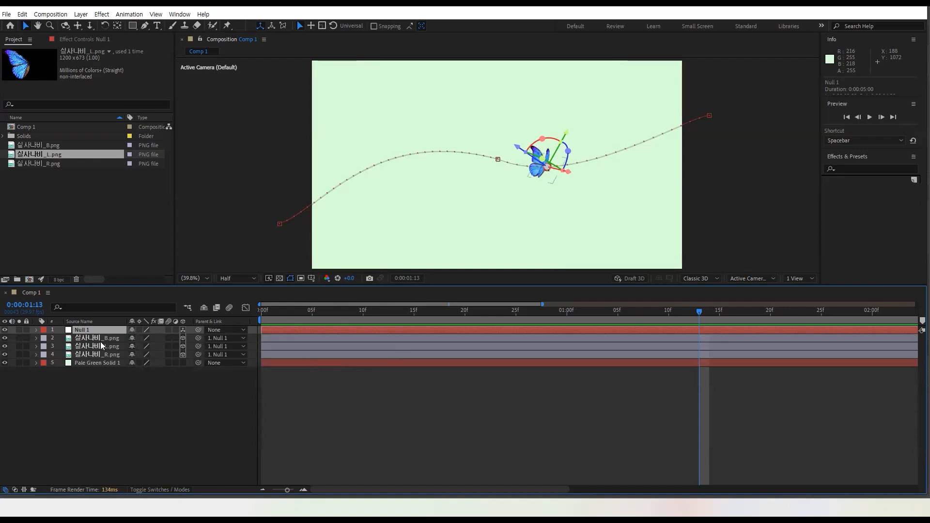
left_click(92, 365, "shift")
left_click(106, 376)
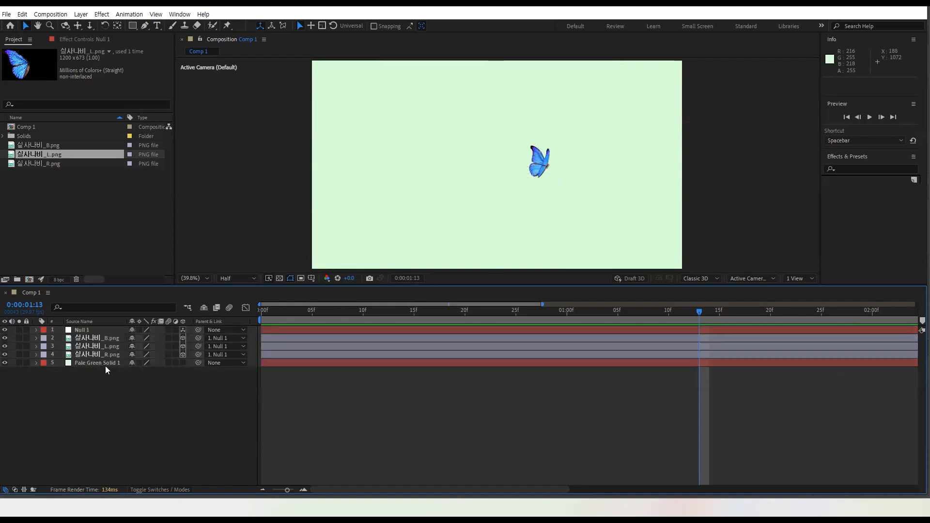
left_click(104, 349)
left_click(101, 356)
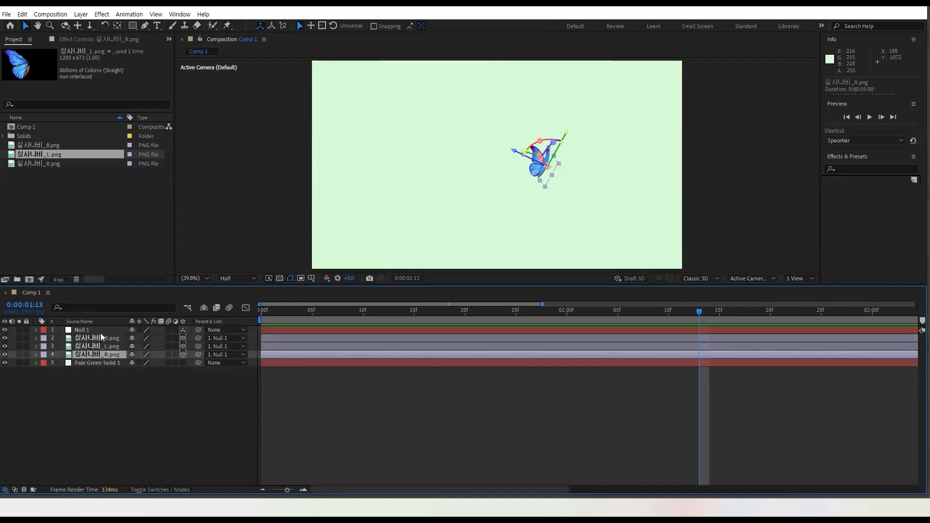
left_click(100, 333, "shift")
left_click(81, 14)
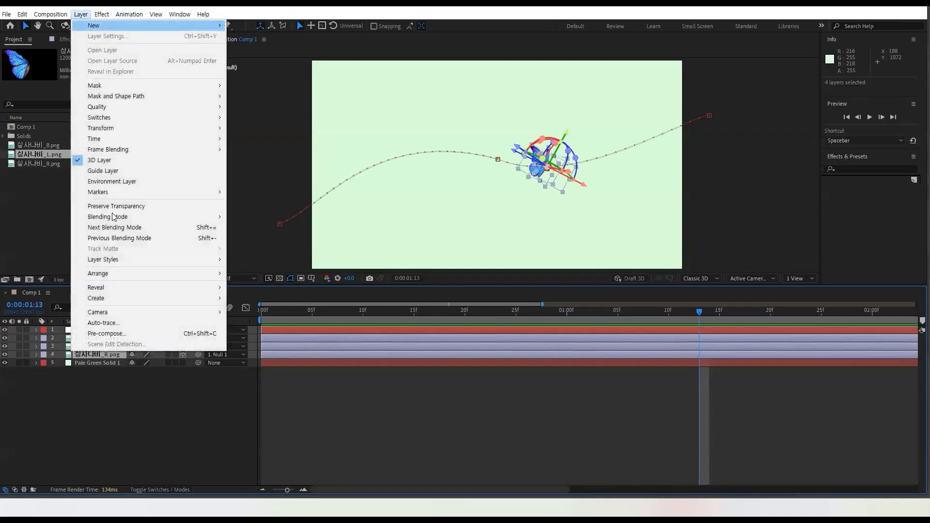
left_click(116, 336)
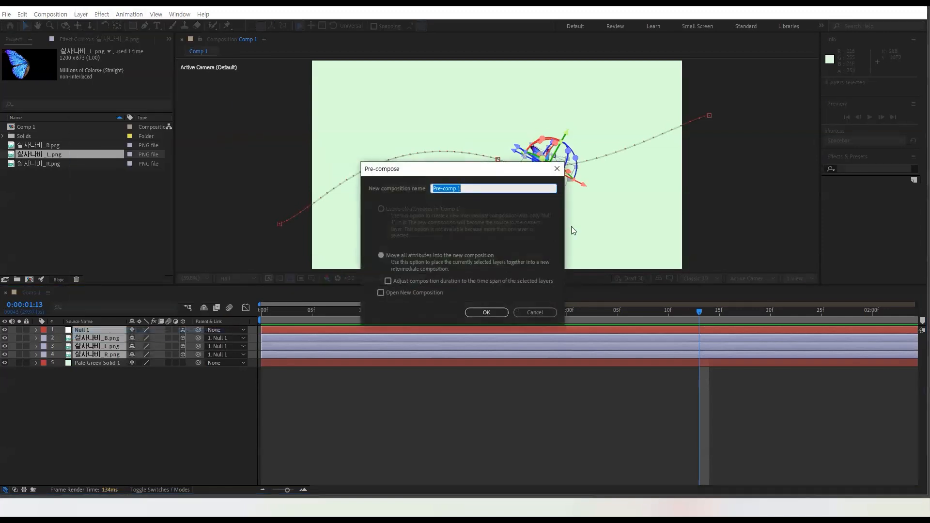
type("ㅠ1")
key("Return")
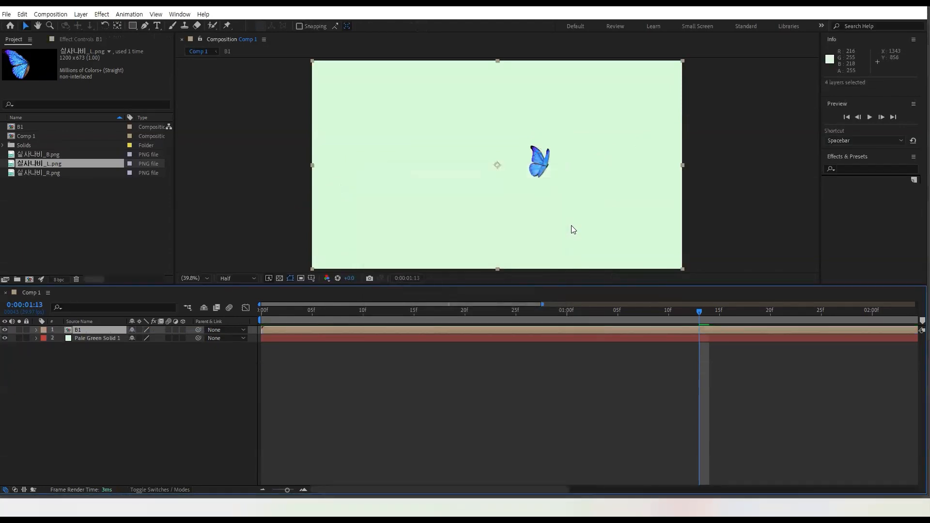
key("space")
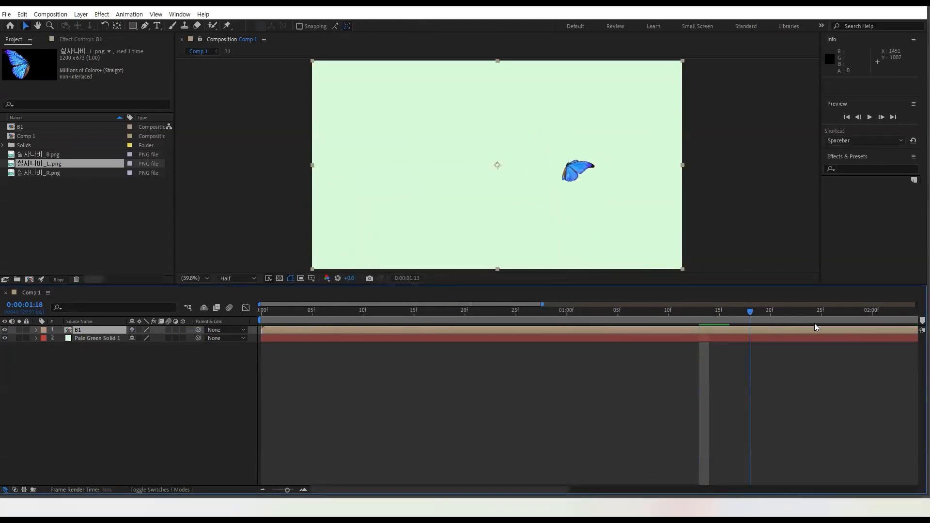
- Set the end of Comp 1's work area to two seconds
left_click_drag(287, 490, 272, 489)
left_click_drag(915, 319, 526, 319)
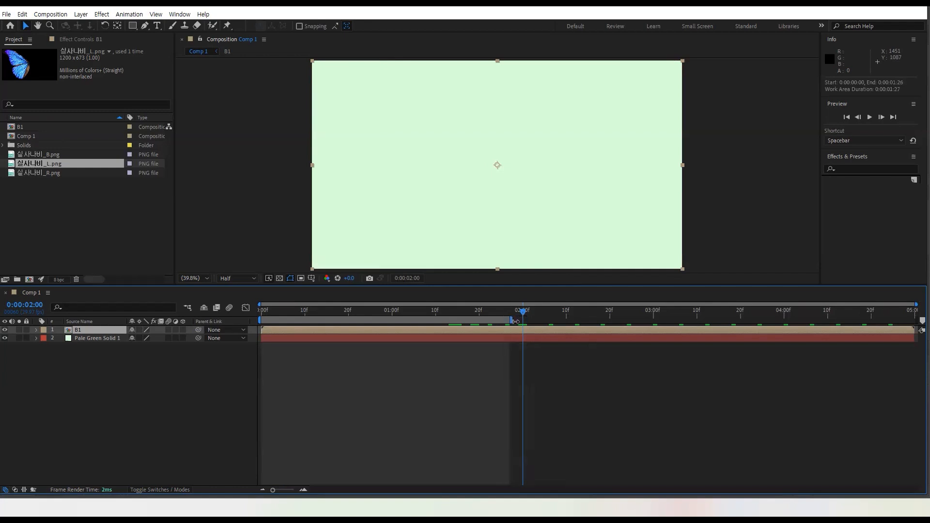
left_click_drag(529, 321, 524, 321)
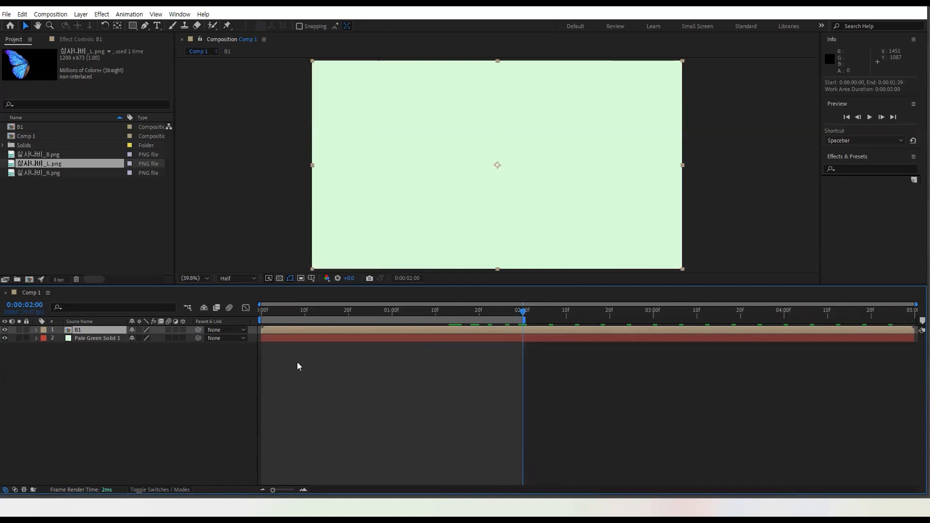
- Duplicate the B1 layer in Comp 1 and rename the copy B2
key("ctrl+d")
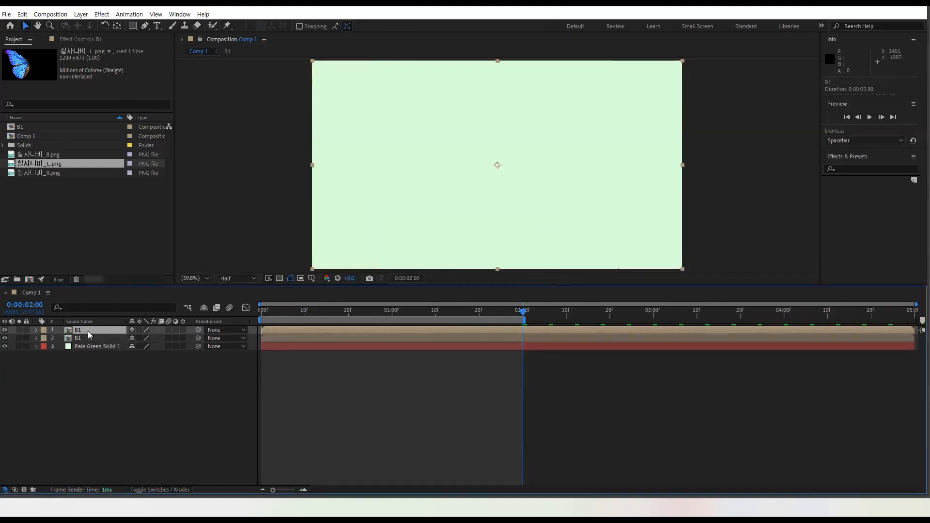
left_click_drag(367, 316, 344, 316)
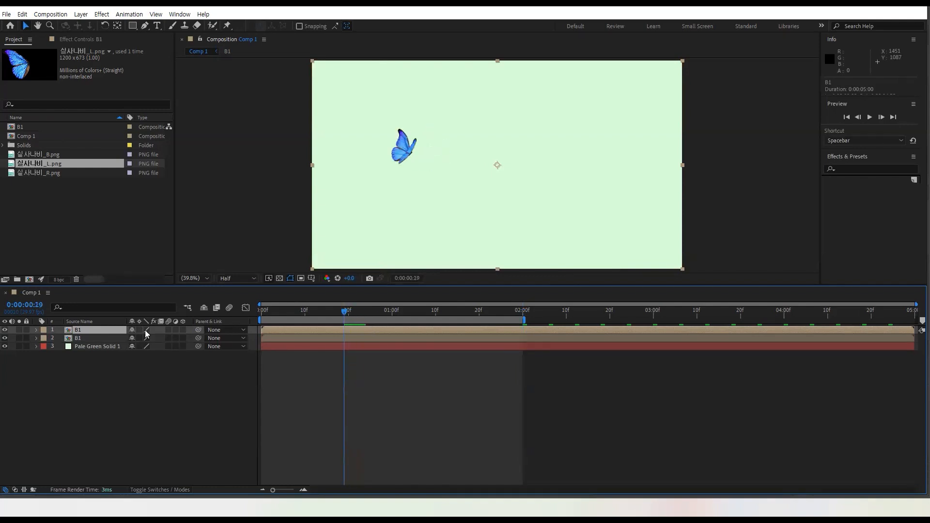
left_click(36, 329)
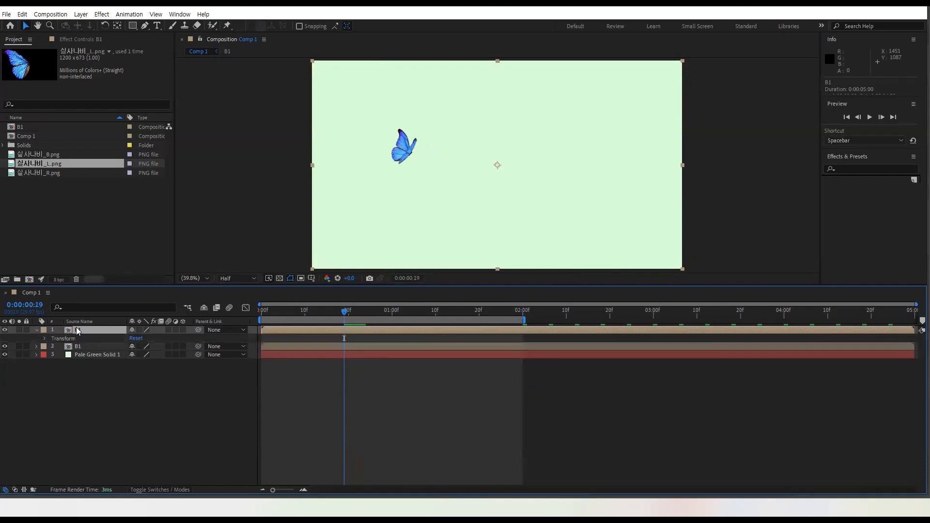
key("Return")
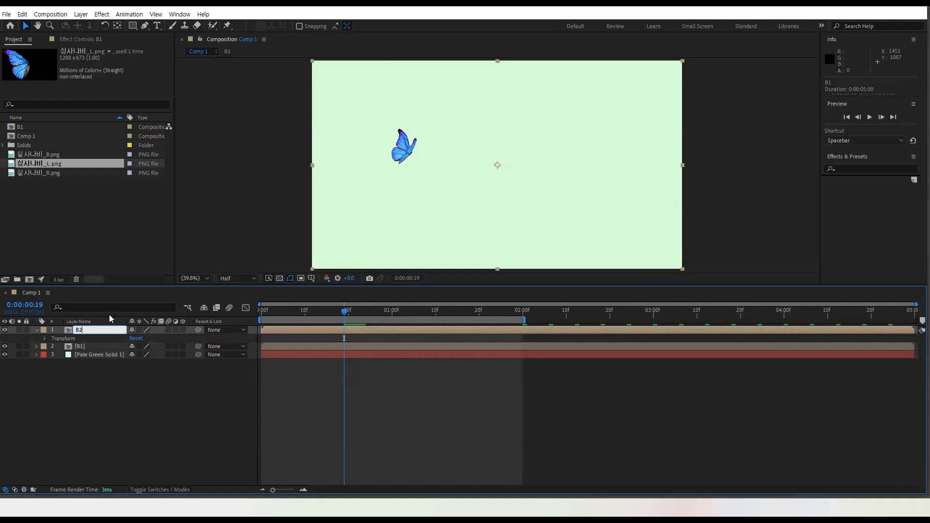
key("Return")
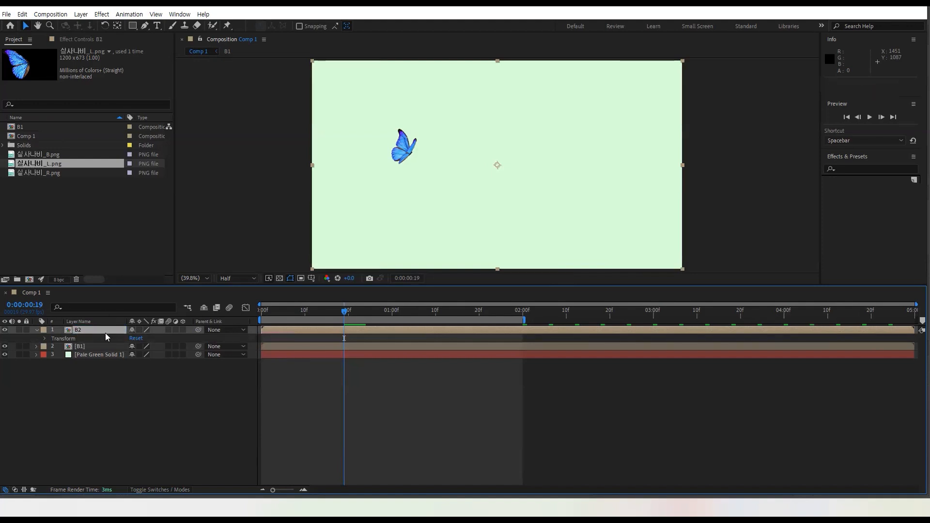
- In the source composition of layer B2, remove Null 1's Scale keyframes and set its Scale to 38%
double_click(102, 331)
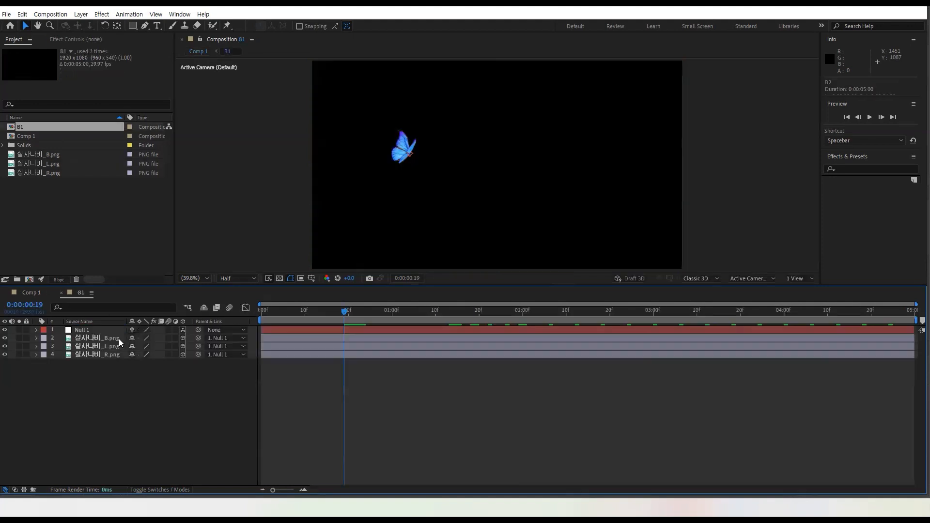
left_click_drag(337, 315, 309, 319)
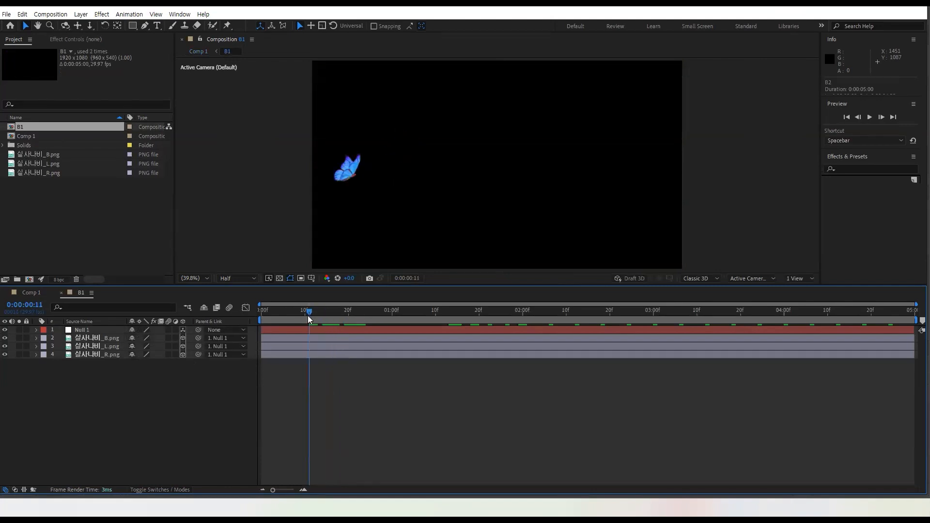
left_click(282, 331)
left_click(35, 330)
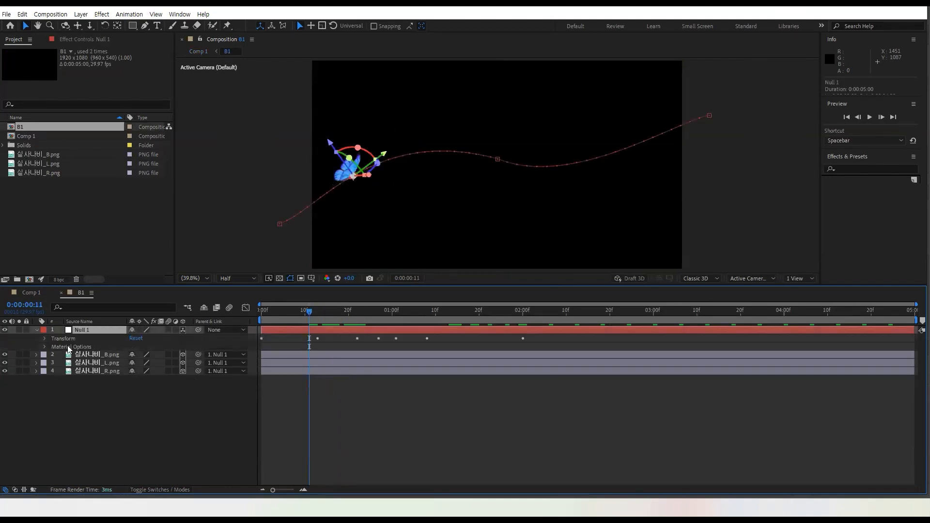
left_click(43, 339)
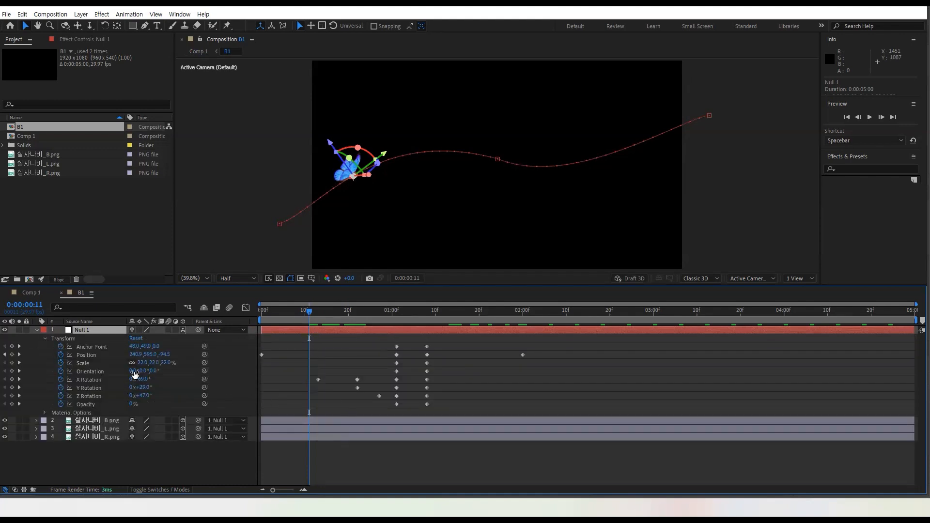
left_click(97, 363)
left_click_drag(443, 361, 377, 369)
left_click_drag(154, 363, 163, 363)
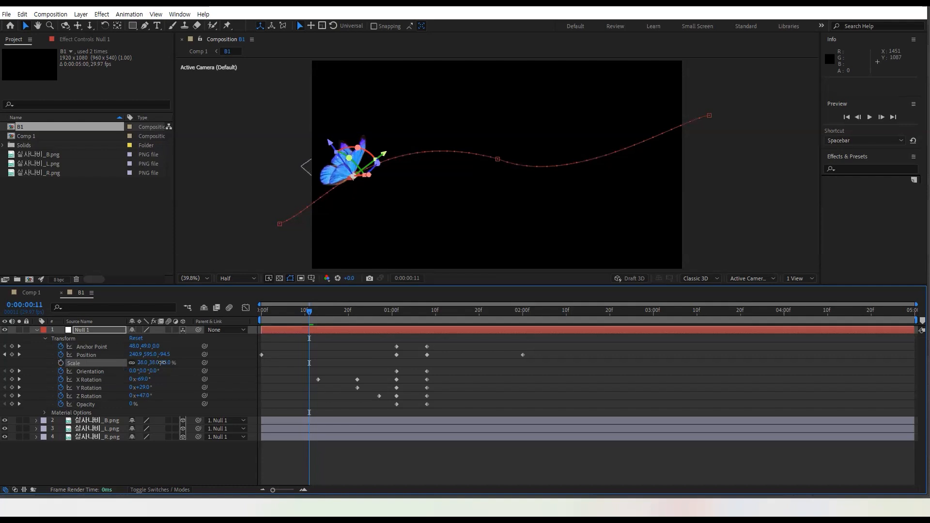
- Return to Comp 1 and play it from the first frame to check how the scale change affects layers B1 and B2
left_click(32, 293)
left_click_drag(318, 315, 474, 350)
left_click(453, 348)
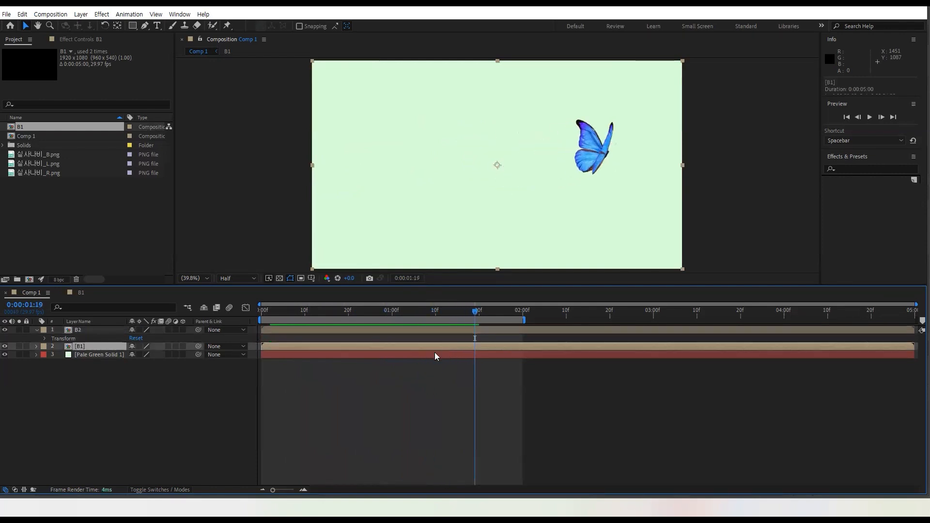
left_click(89, 331)
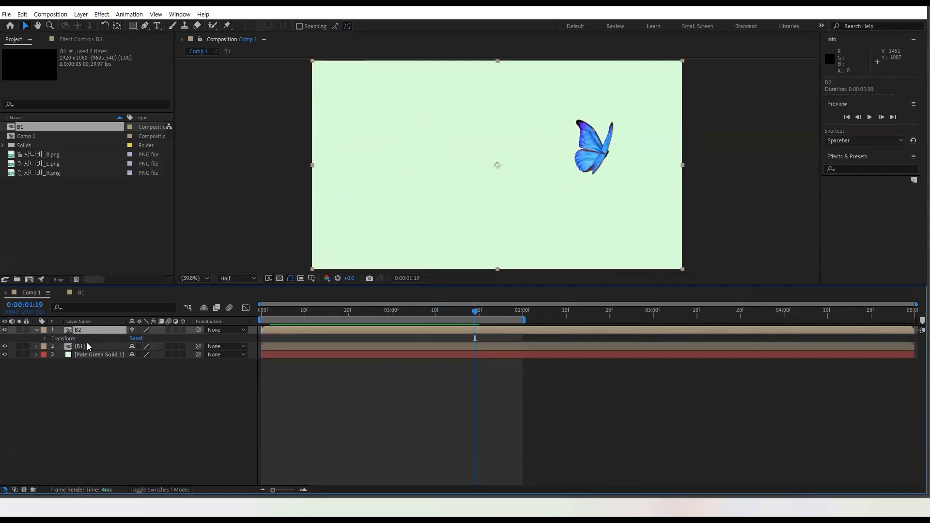
left_click_drag(395, 316, 262, 316)
key("space")
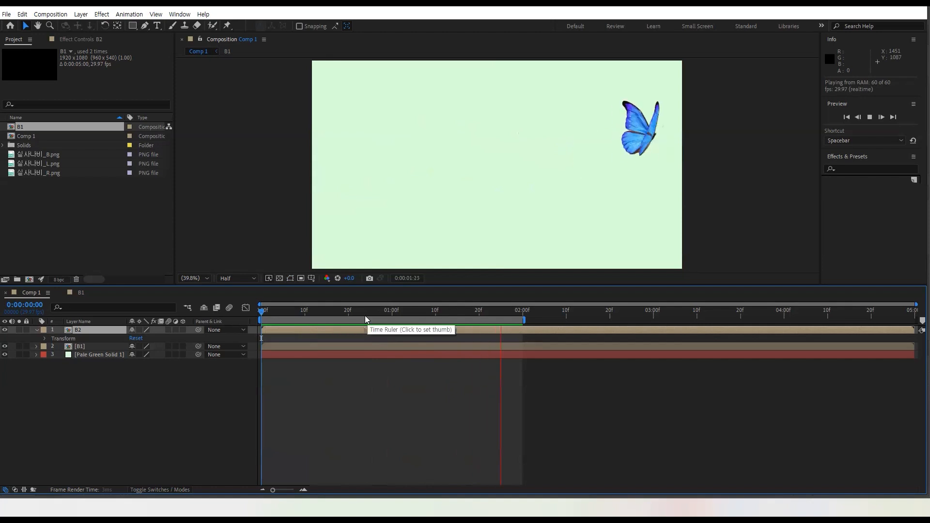
left_click(326, 314)
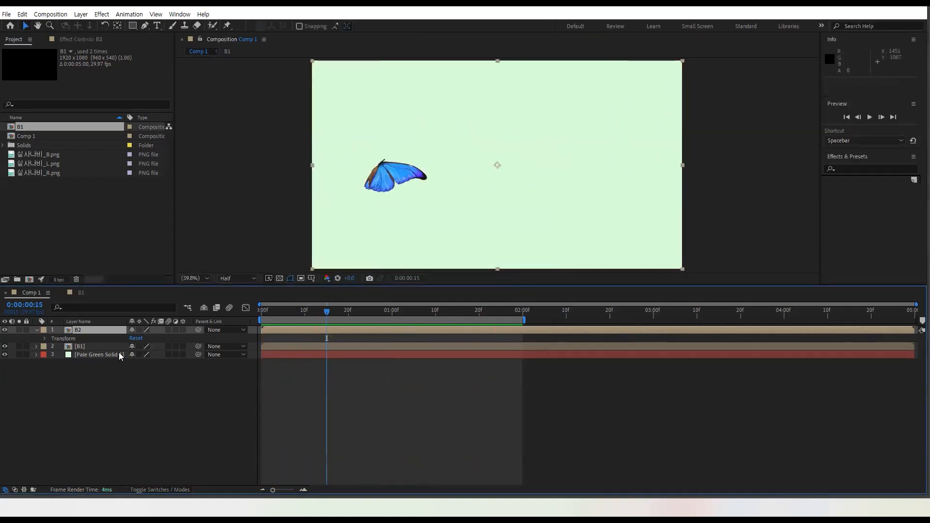
left_click(99, 348)
left_click(85, 331)
- Copy Null 1 and the three butterfly layers from composition B1 into Comp 1, place them above B2, and hide layer B1
left_click(81, 293)
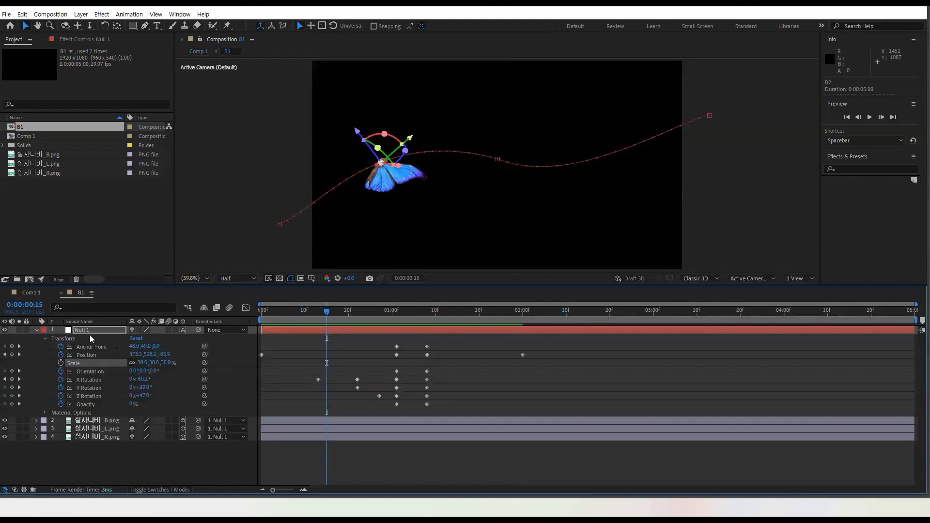
left_click(37, 330)
left_click(87, 330)
left_click(85, 354, "shift")
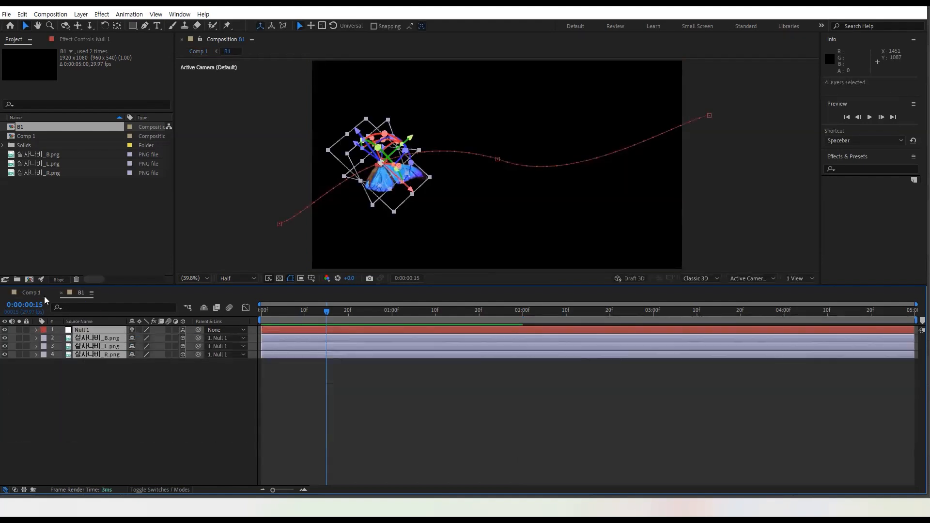
left_click(34, 294)
left_click(98, 379)
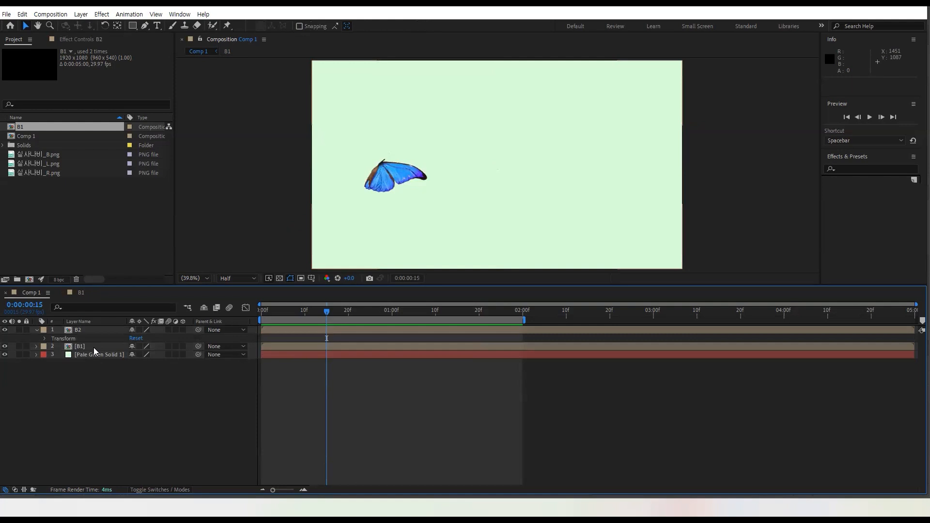
left_click(92, 347)
key("ctrl+v")
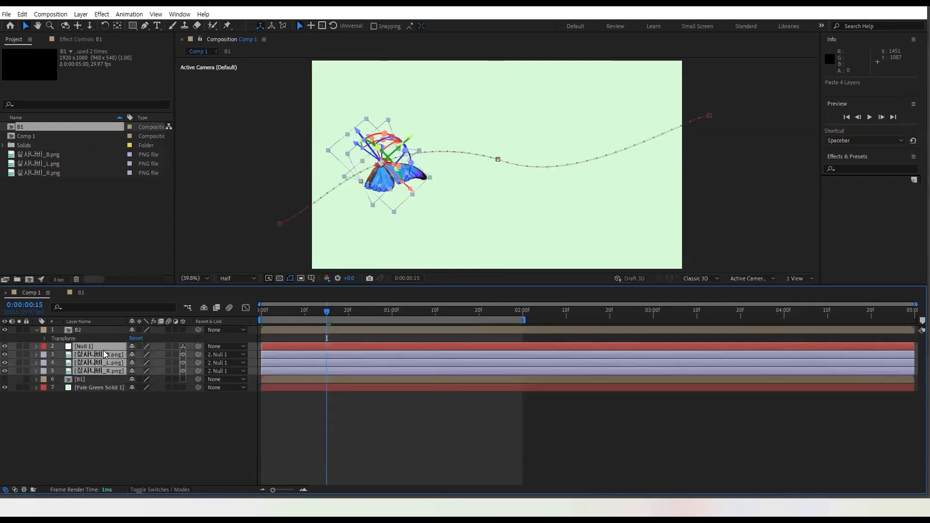
left_click_drag(92, 337, 91, 327)
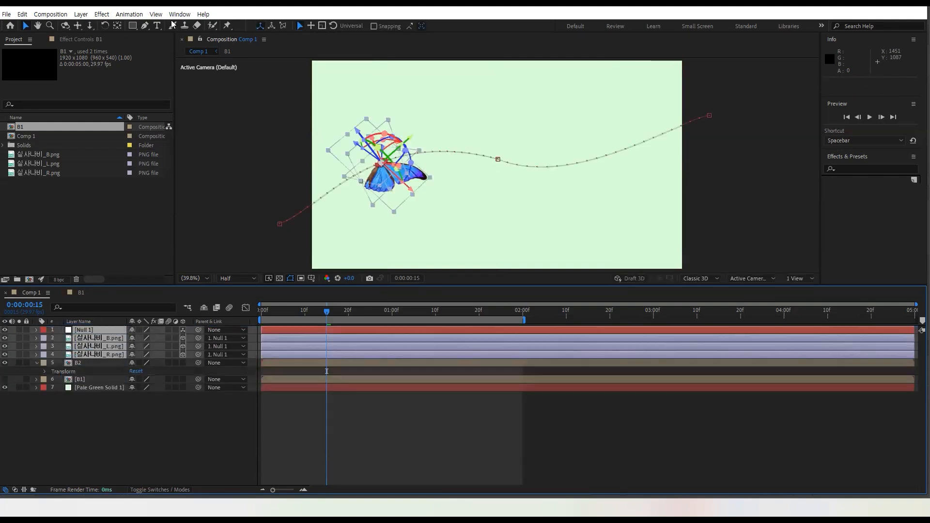
- Pre-compose the pasted null and butterfly layers into a composition named B3
left_click(80, 14)
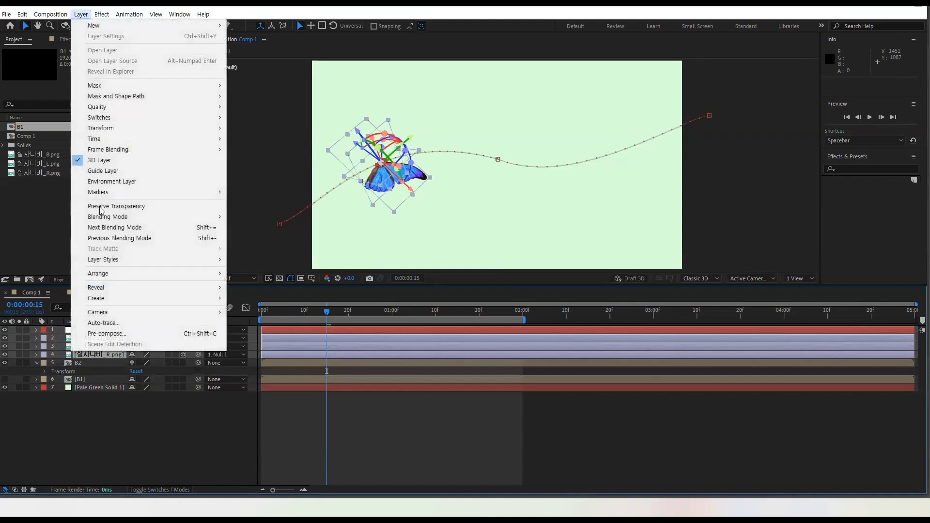
left_click(101, 333)
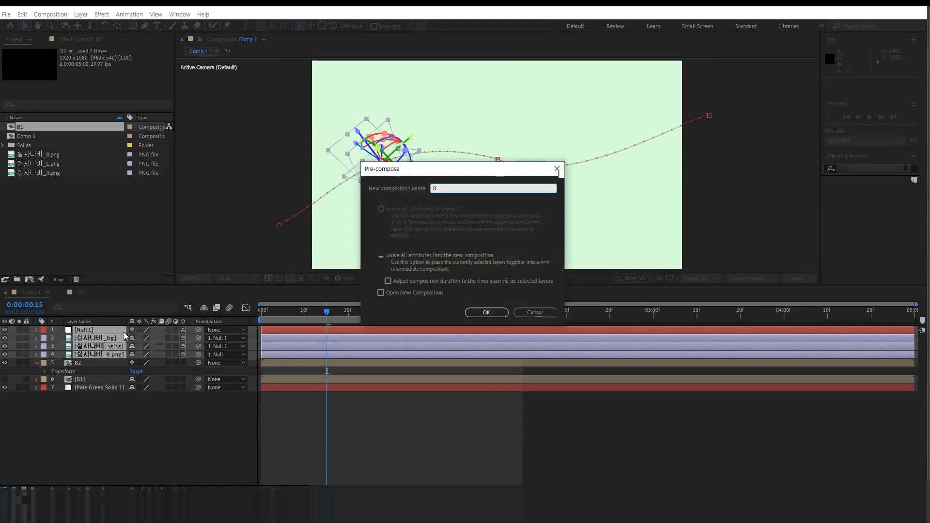
type("B3")
key("Return")
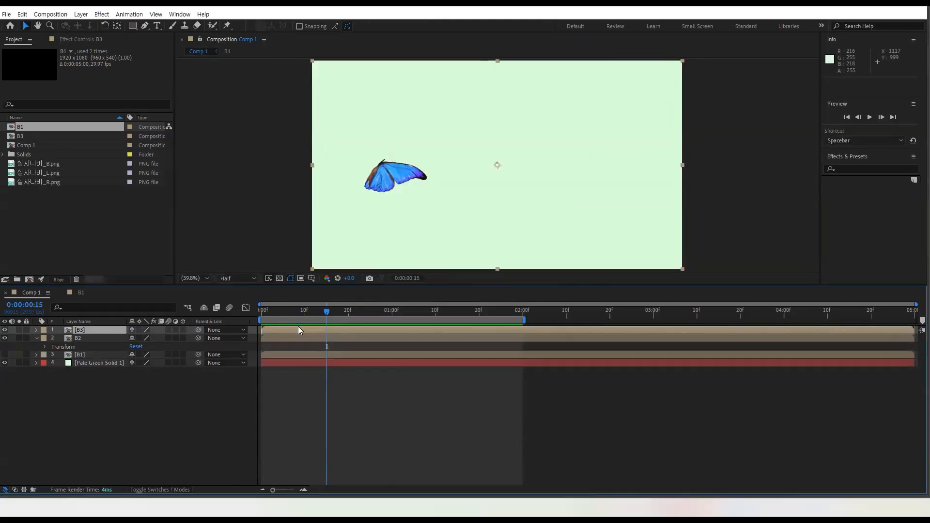
- Set B3's Position to 960, 254, then try a layer Scale of 45% and undo the scaling
left_click(35, 330)
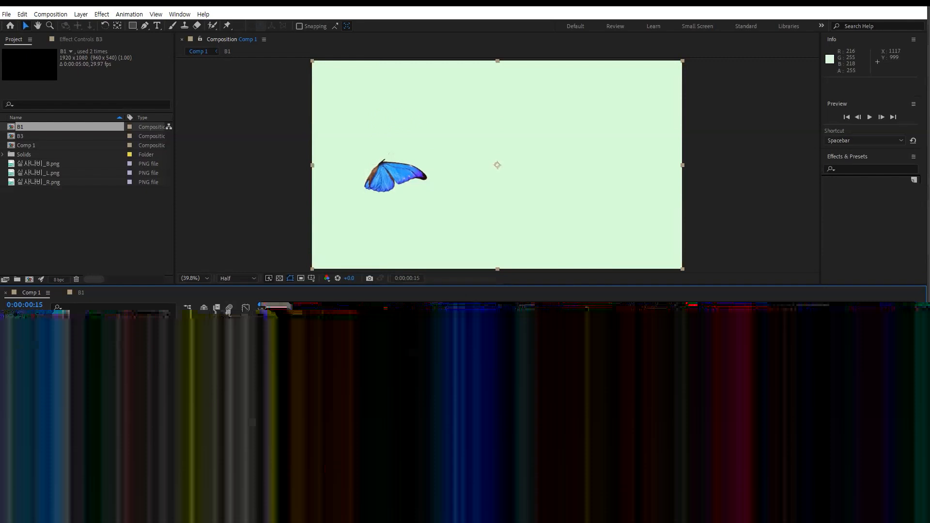
left_click_drag(152, 355, 13, 355)
left_click_drag(160, 363, 133, 364)
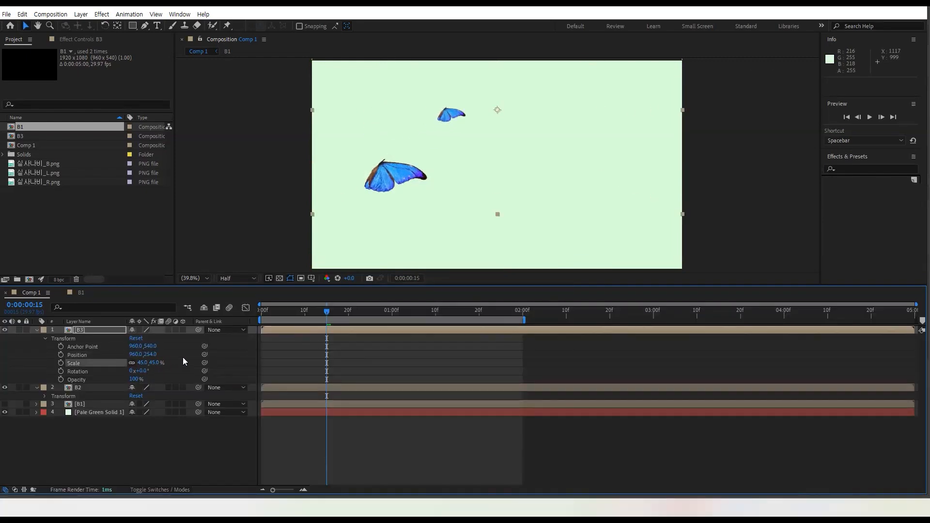
key("ctrl+z")
- In composition B3, lower Null 1's Scale to make a much smaller butterfly, and return to Comp 1
double_click(281, 332)
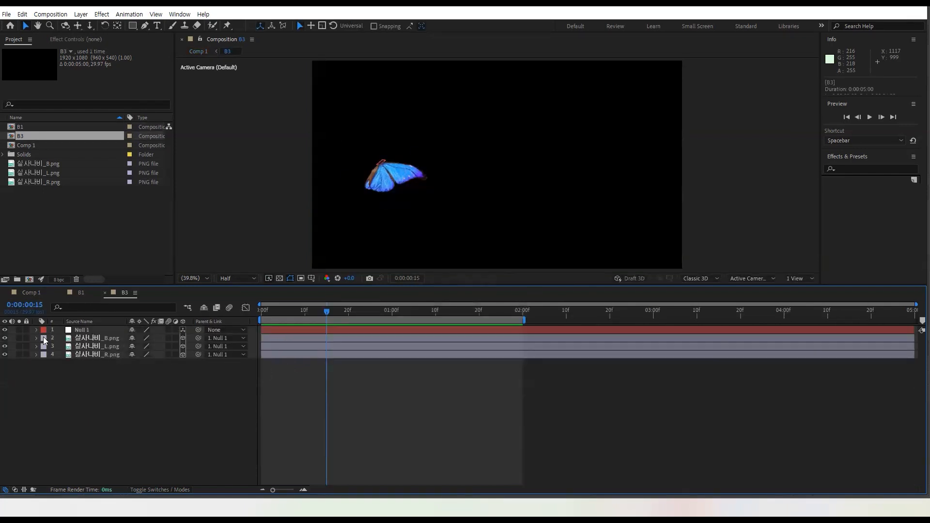
left_click(36, 330)
left_click(46, 338)
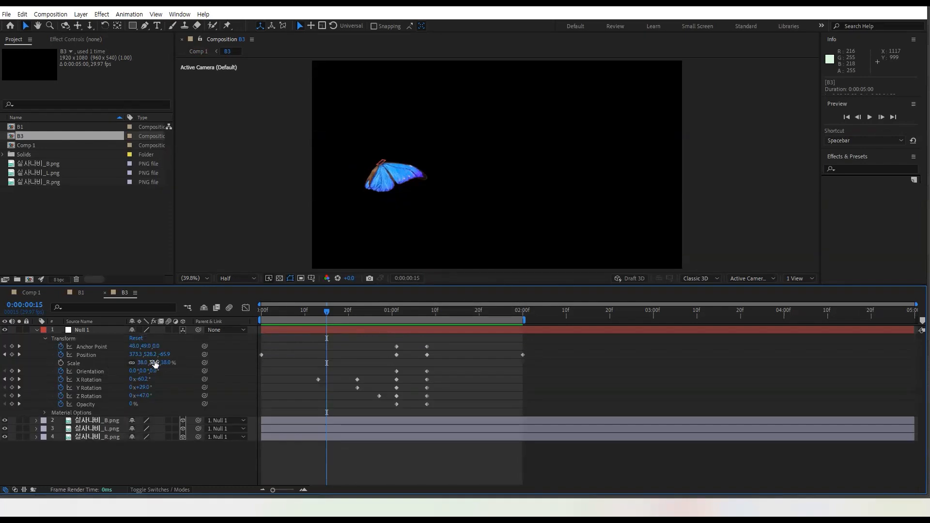
left_click_drag(162, 363, 147, 362)
left_click(31, 293)
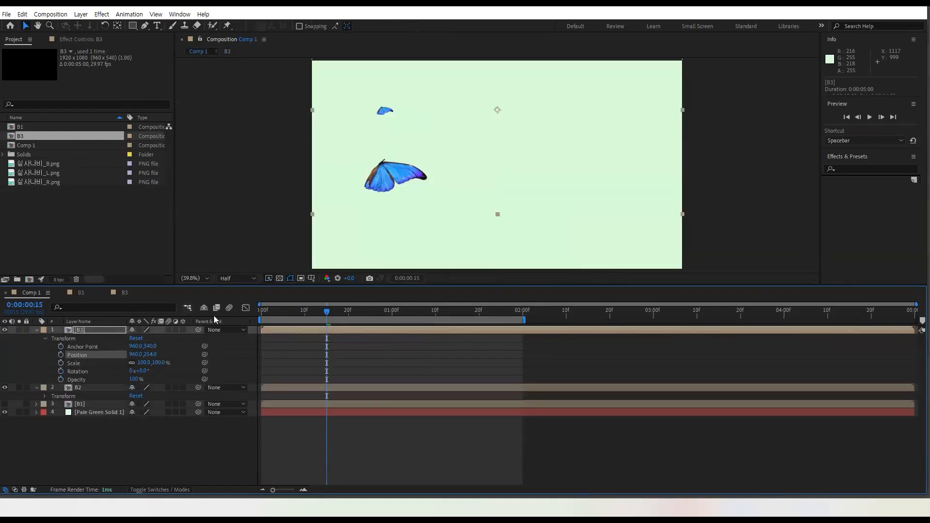
- Play Comp 1 from the first frame to check both butterflies flying together
left_click_drag(310, 317, 255, 313)
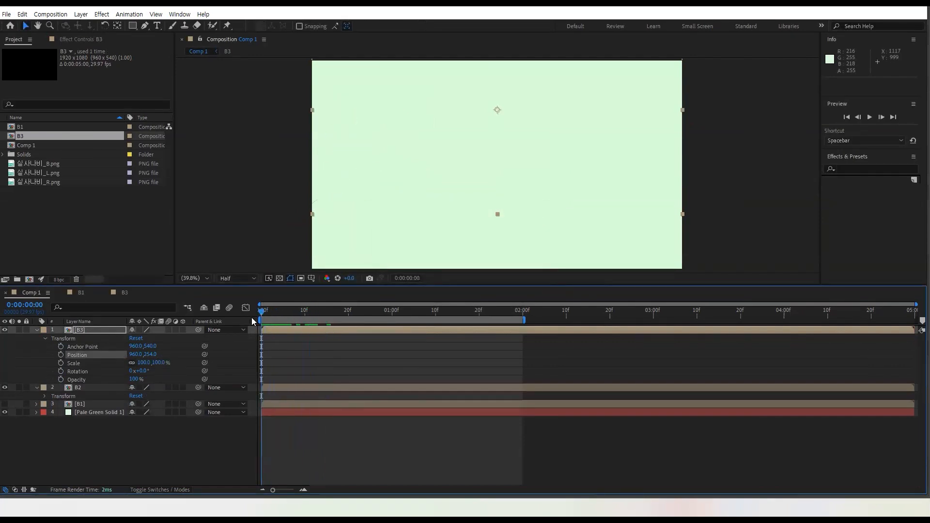
key("space")
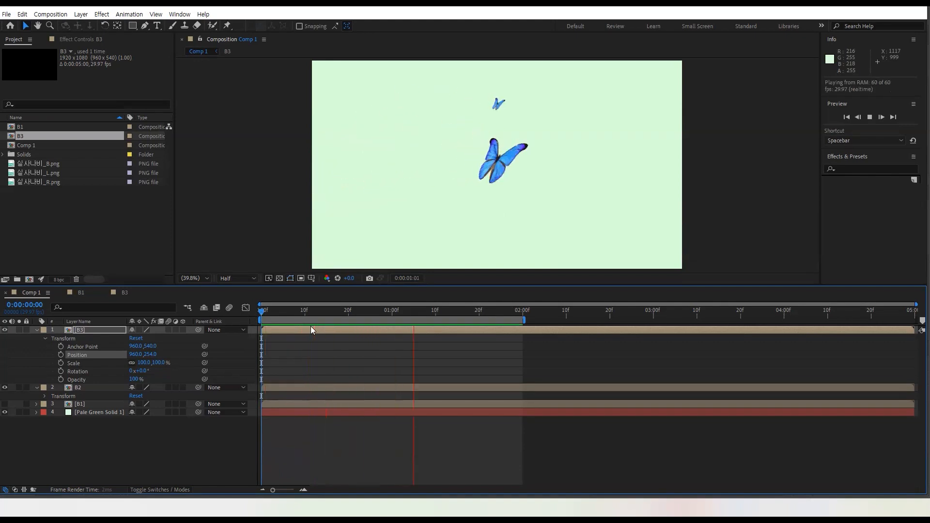
key("space")
key("Home")
key("space")
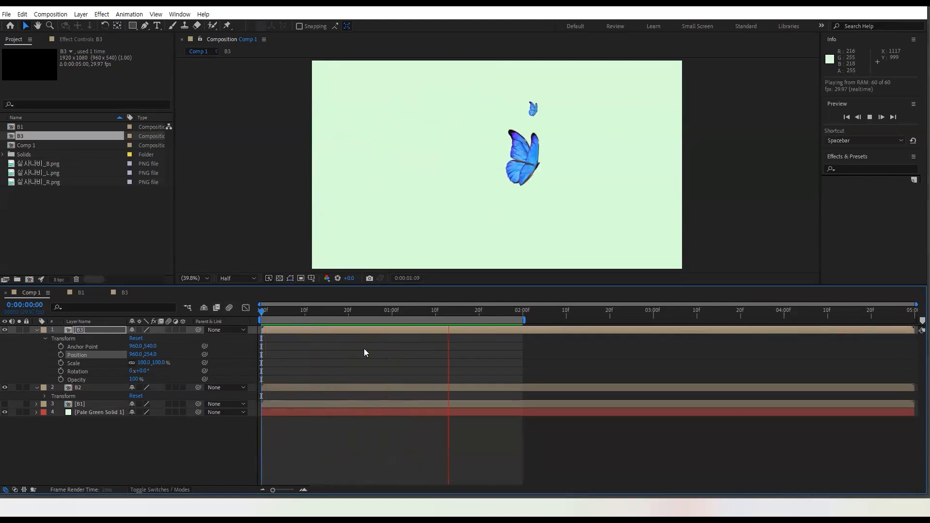
- Delay layer B3's start by about 8 frames, preview the offset, and move the small butterfly down to Position 960, 432.3
left_click_drag(285, 331, 298, 332)
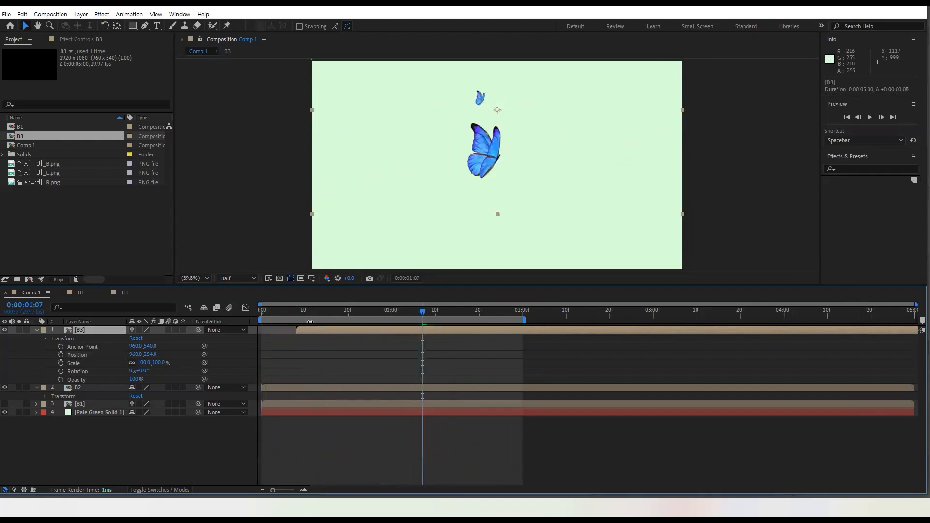
key("Home")
key("space")
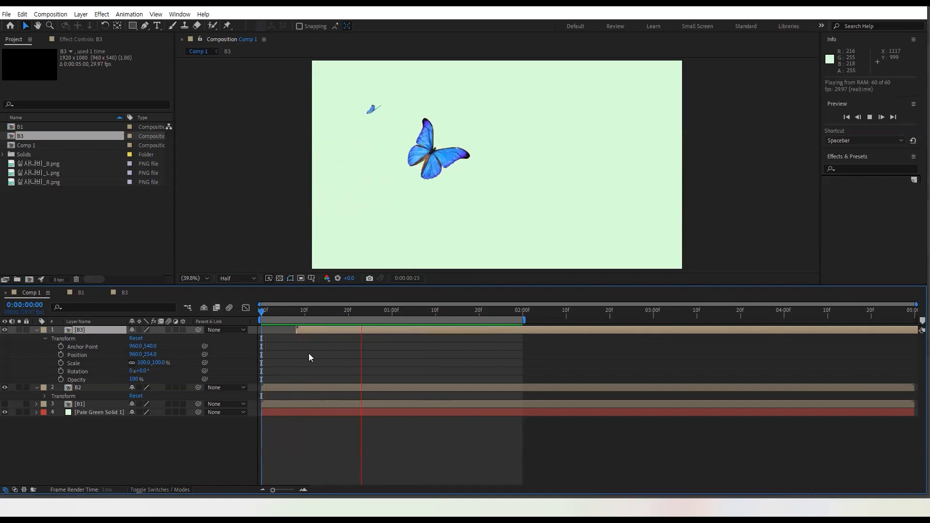
key("space")
left_click_drag(371, 141, 365, 176)
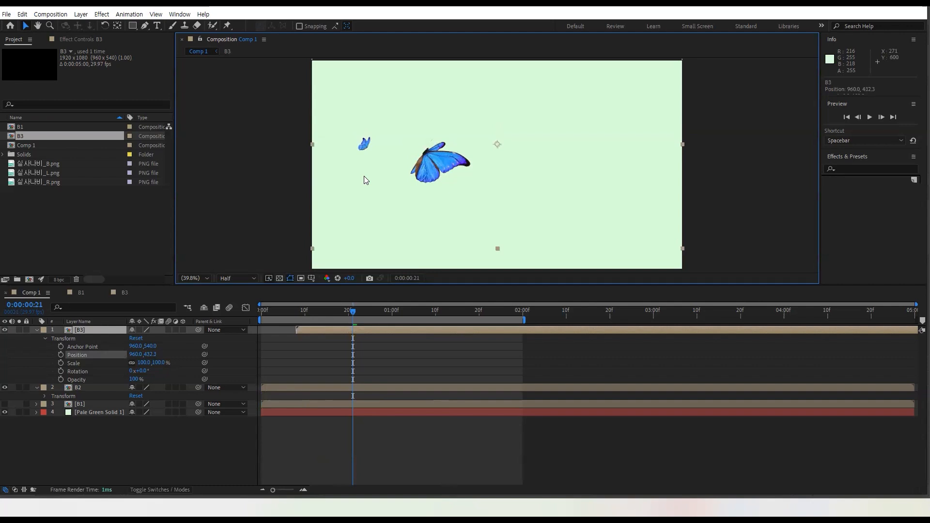
- Preview Comp 1, move the small butterfly layer B3 down to Position 960, 575.5, and replay from the first frame
key("Home")
key("space")
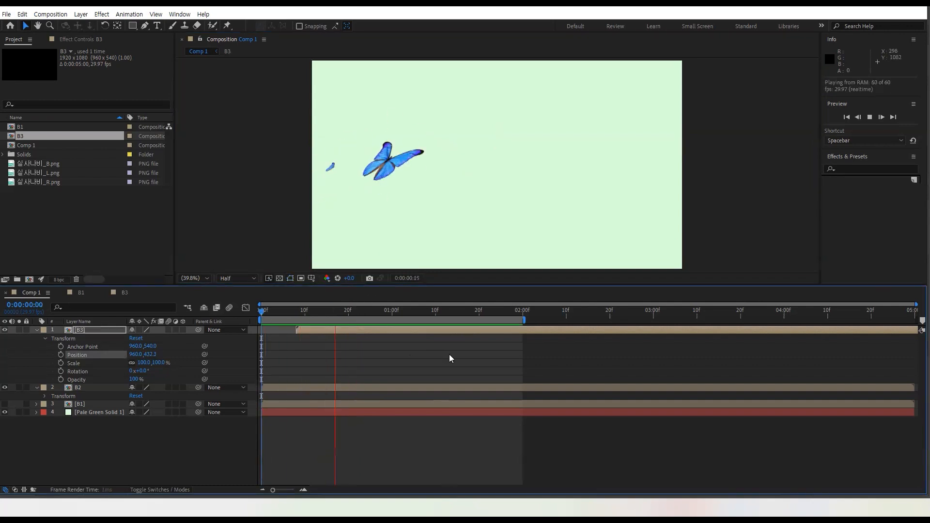
left_click(297, 312)
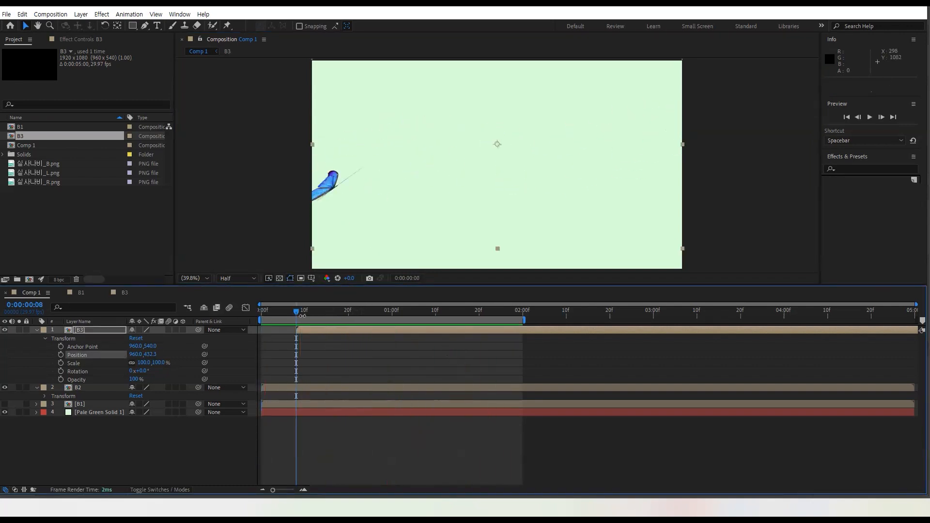
left_click_drag(297, 315, 340, 314)
left_click_drag(384, 216, 382, 228)
key("Home")
key("space")
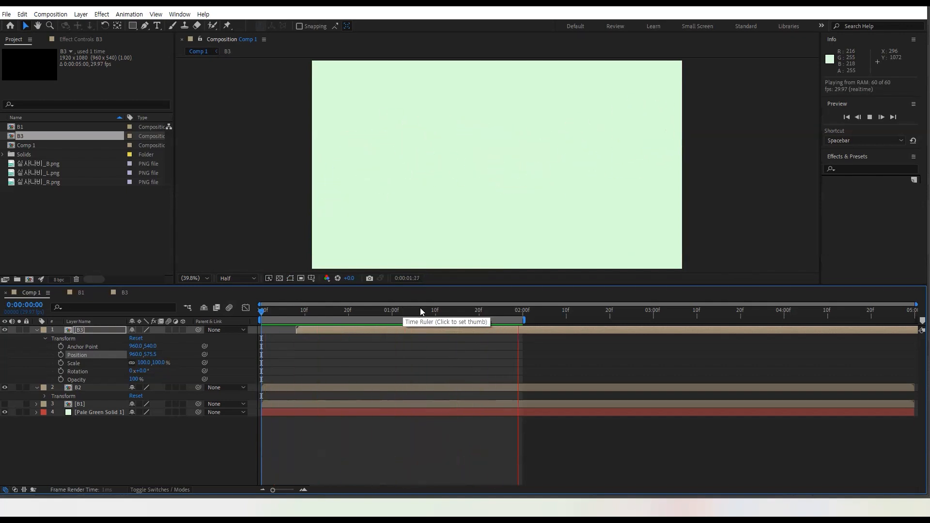
- In composition B3, delete Null 1's keyframes at 0:00:01:01, and preview the changed flight in Comp 1
double_click(368, 329)
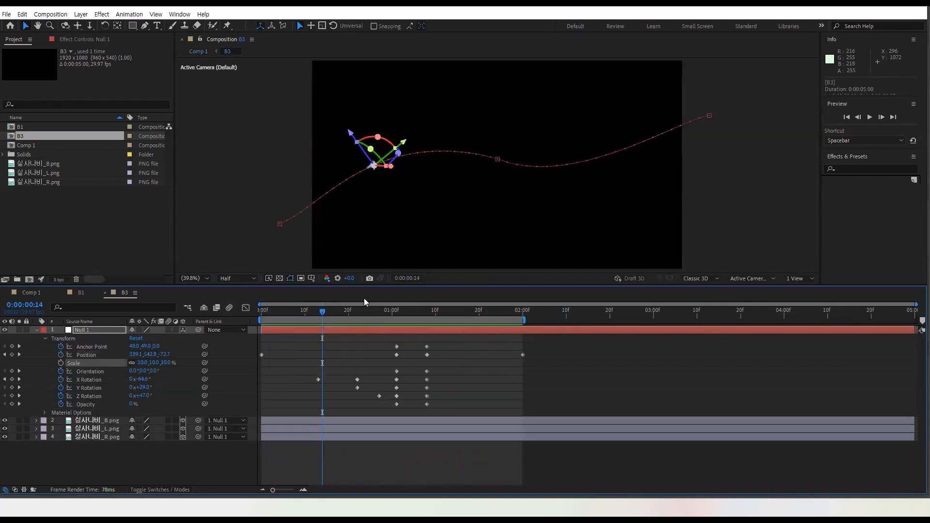
left_click_drag(324, 314, 392, 409)
key("Delete")
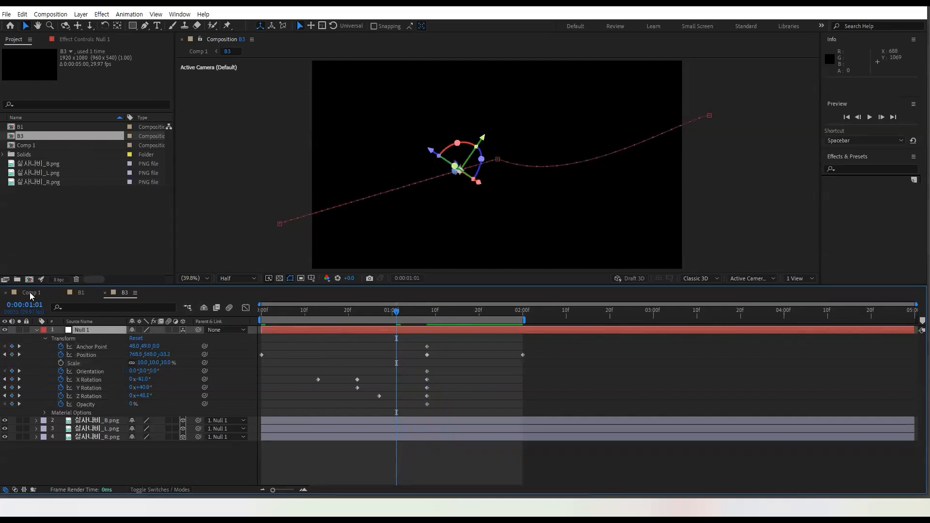
left_click(30, 293)
key("space")
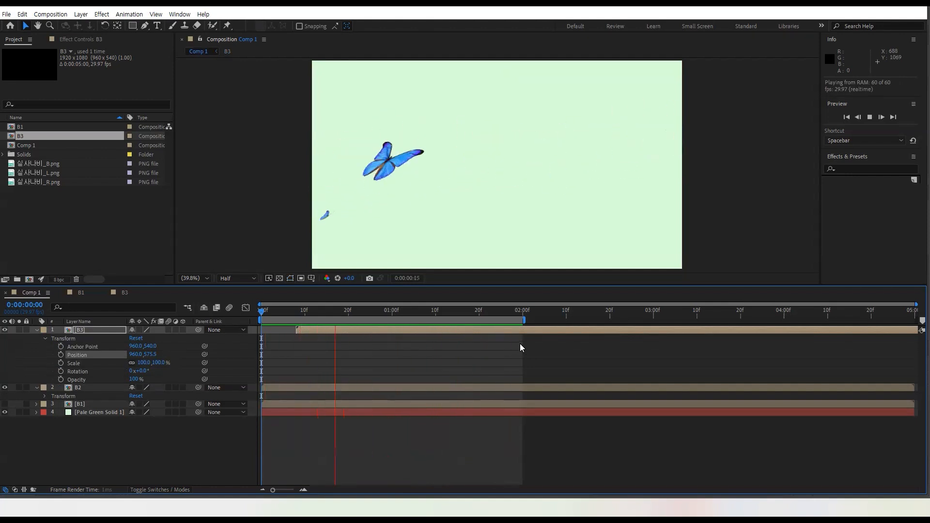
key("space")
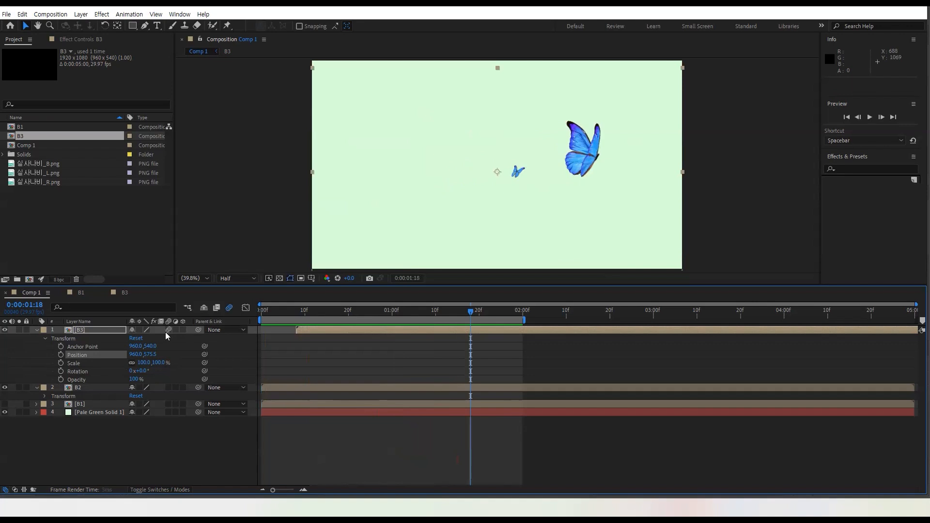
- Enable motion blur for layers B3 and B2 in Comp 1 and preview from the first frame
left_click(169, 388)
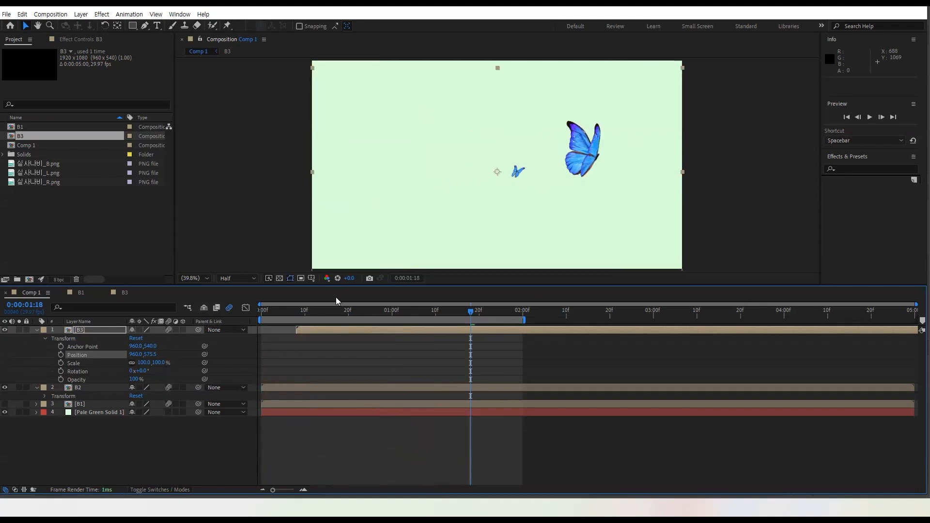
left_click_drag(326, 314, 262, 320)
key("space")
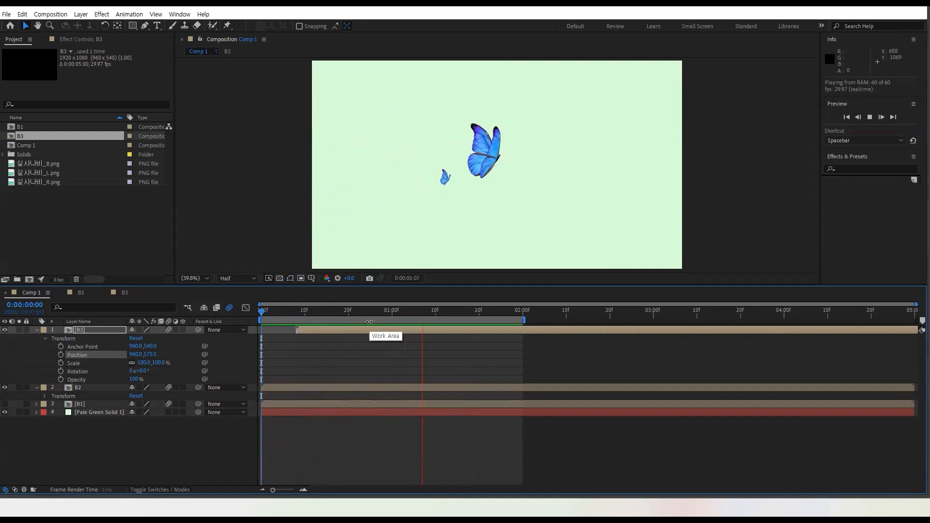
- Enable motion blur on Null 1 and the three butterfly image layers in B1, look into B3, and replay Comp 1
left_click(81, 292)
left_click_drag(169, 346, 169, 358)
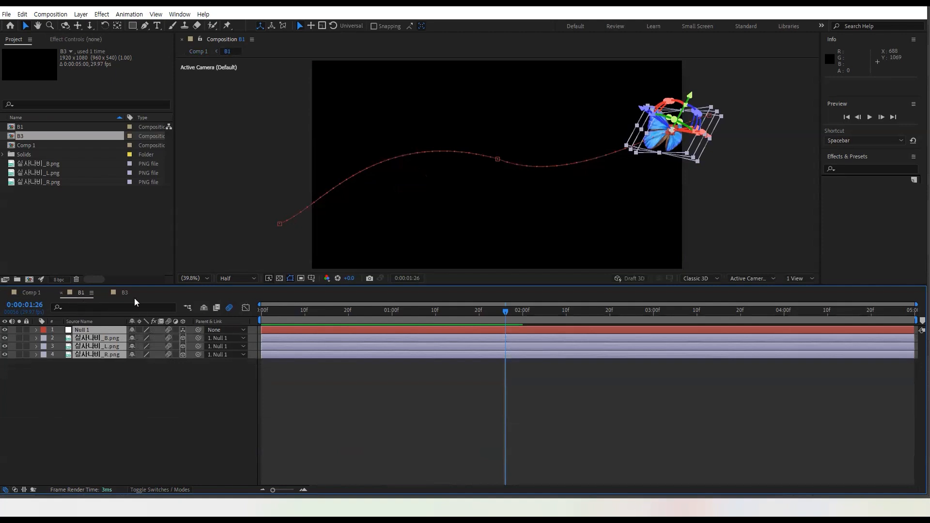
left_click(125, 293)
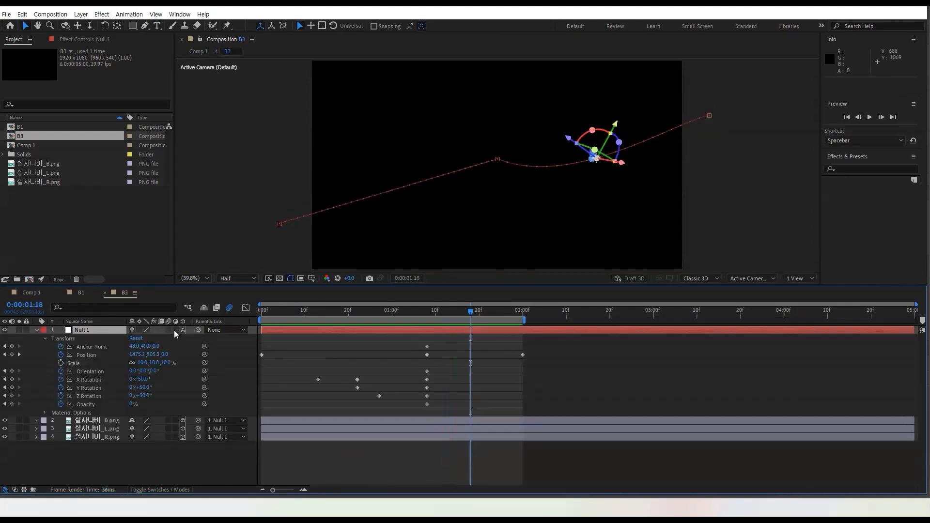
left_click(32, 293)
key("space")
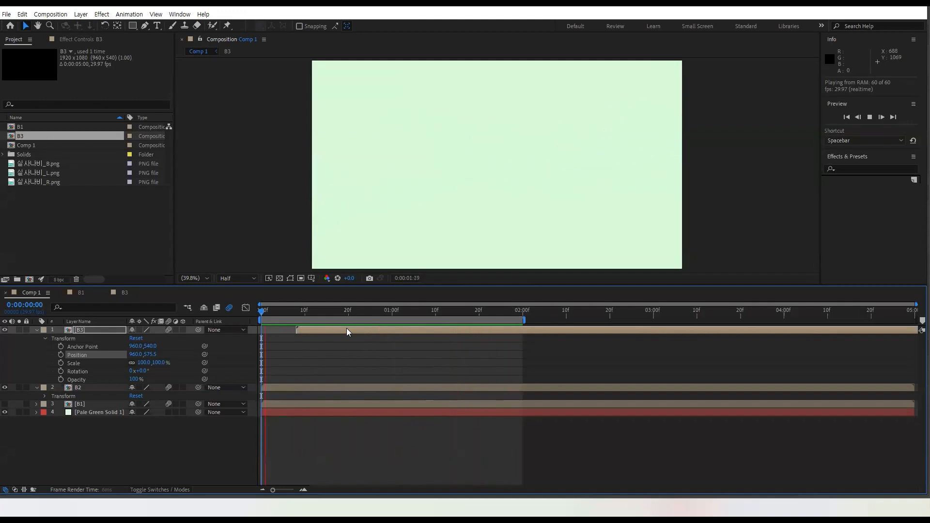
key("space")
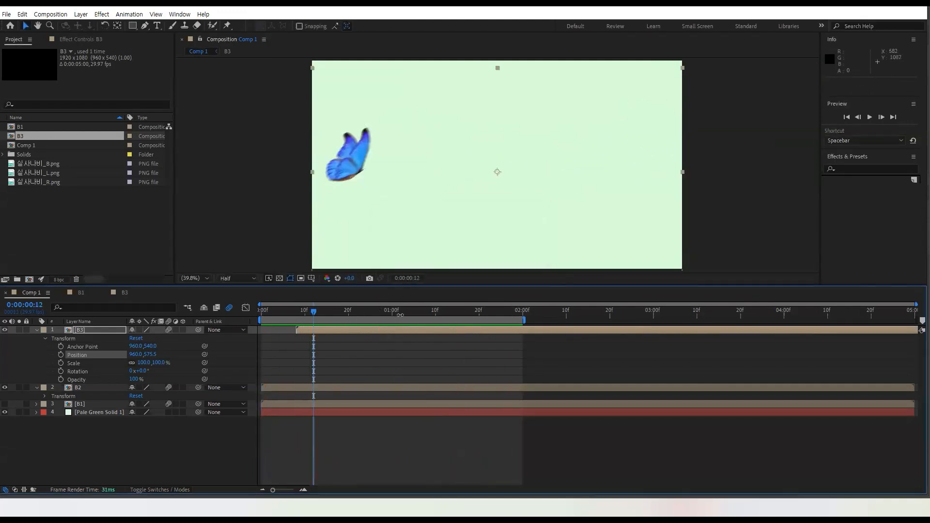
key("ctrl+z")
- Add Comp 1 to the Adobe Media Encoder queue and choose the desktop as the output location
left_click(50, 14)
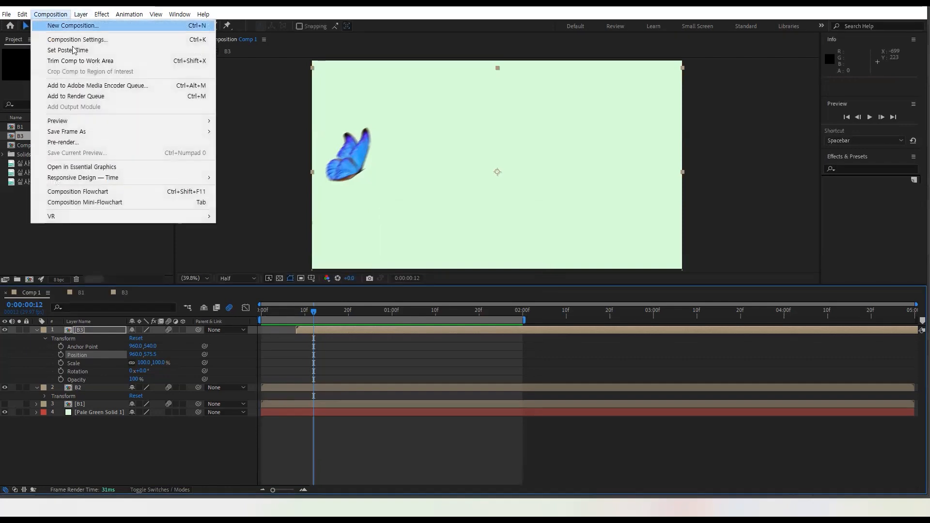
left_click(84, 88)
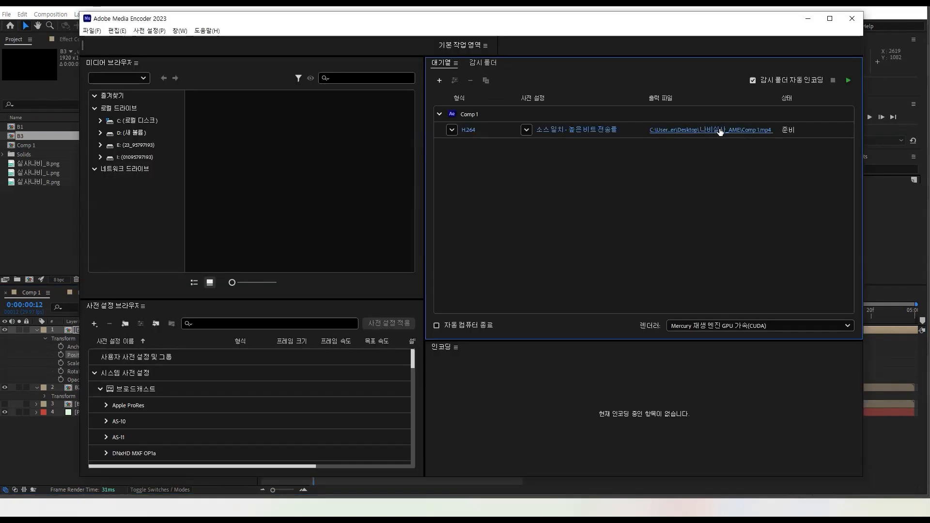
left_click(719, 130)
left_click(136, 154)
left_click(215, 247)
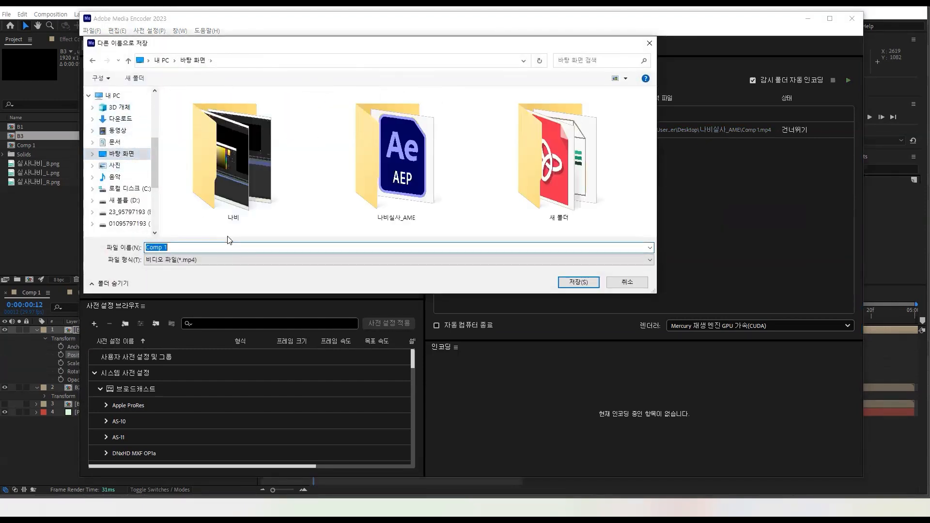
- Name the output video 나비실사, encode the queue as H.264, and close Media Encoder to return to After Effects
type("나")
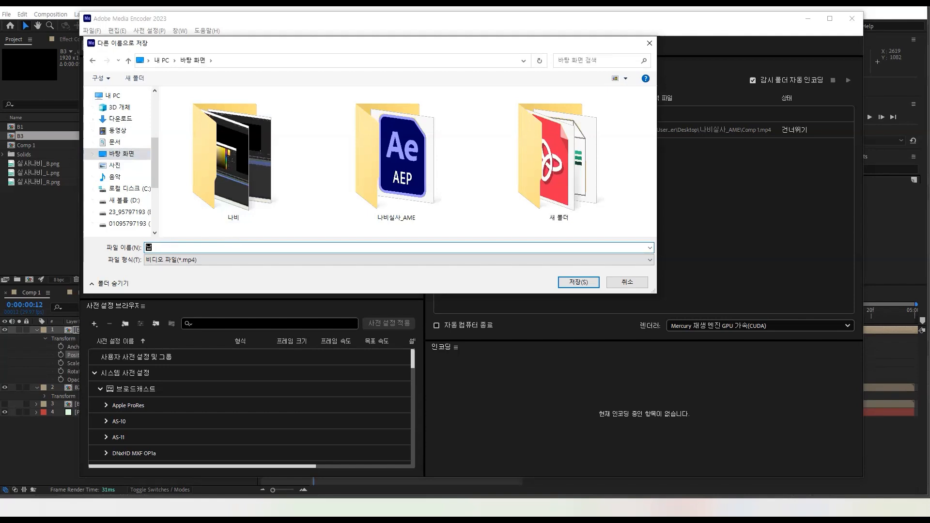
type("비실사")
key("Return")
key("Return")
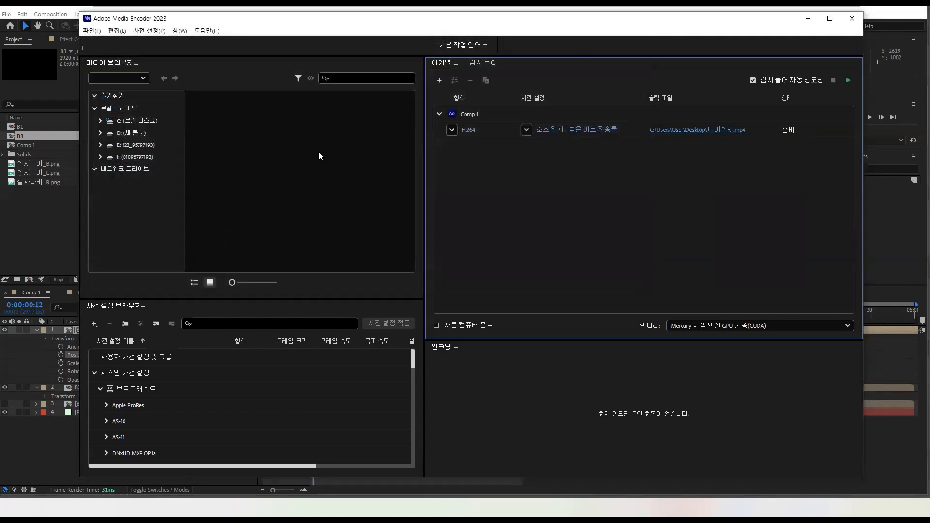
left_click(848, 81)
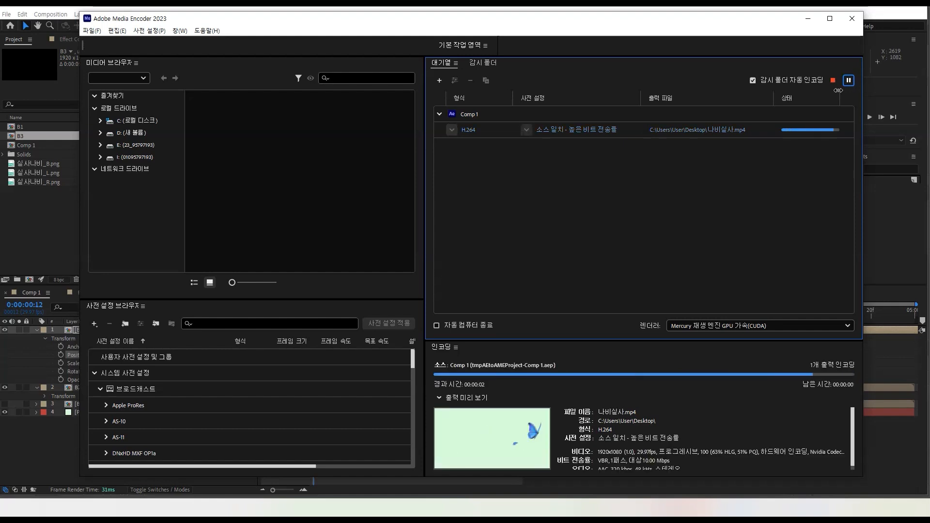
left_click(853, 19)
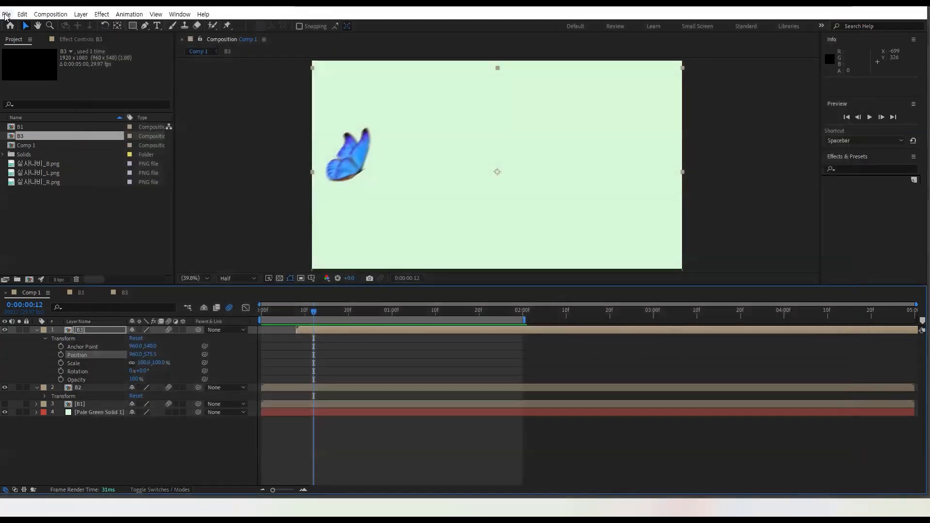
- Collect the project with source files set to None (Project Only) into 나비실사 folder on the desktop, and close the opened folder window
left_click(6, 14)
mouse_move(66, 227)
left_click(194, 228)
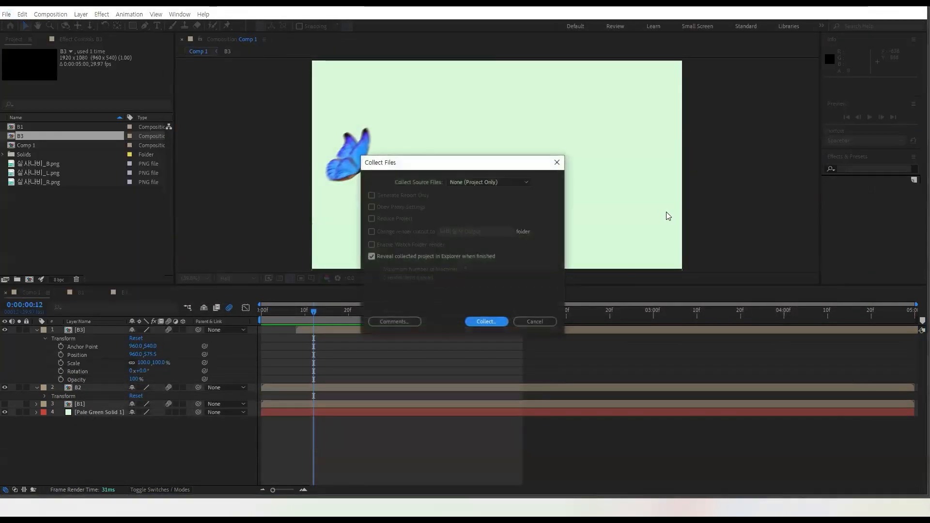
left_click(486, 321)
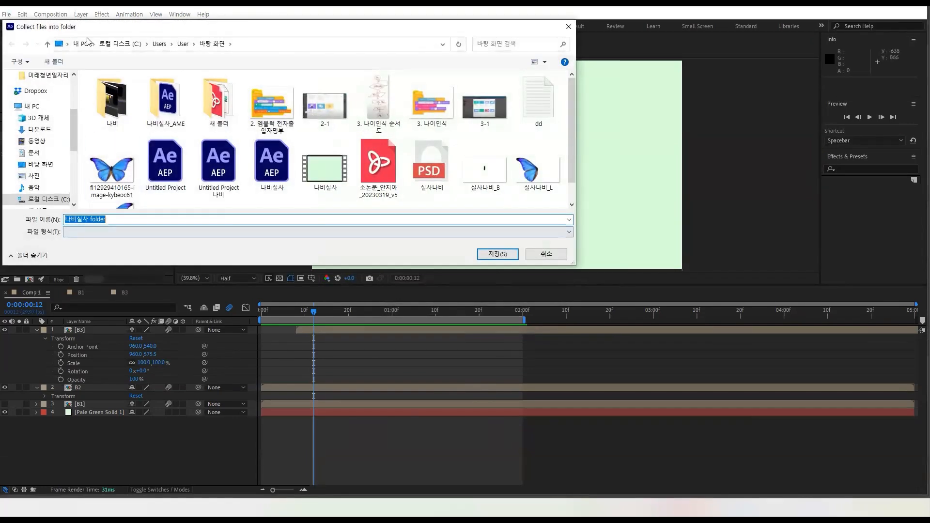
left_click(492, 256)
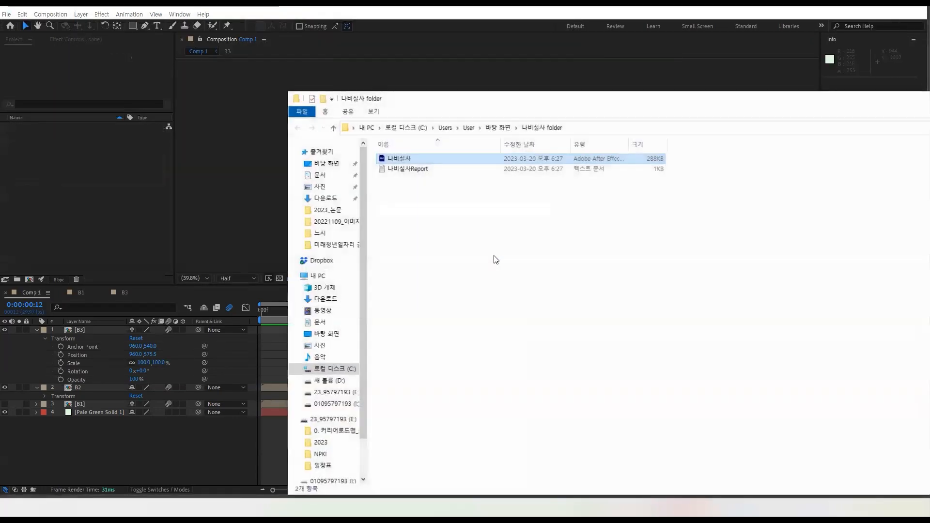
left_click(928, 99)
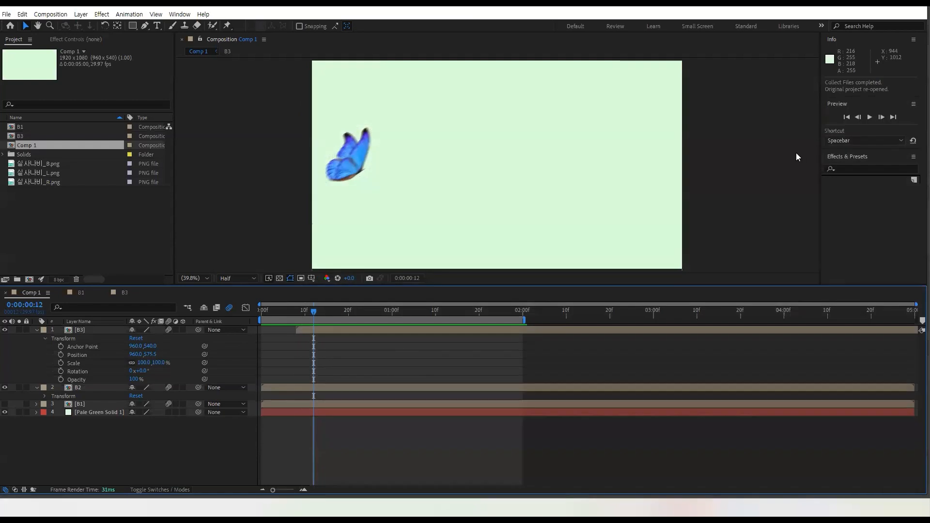